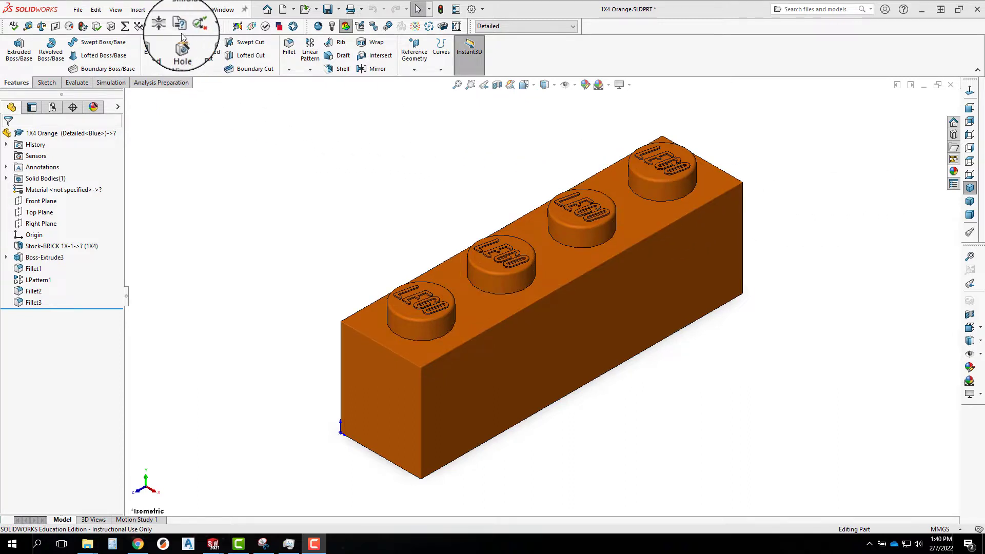
Switch to the open 2X4 Blue part and activate its Detailed configuration.
{"action": "left_click", "coordinate": [224, 12]}
{"action": "left_click", "coordinate": [250, 134]}
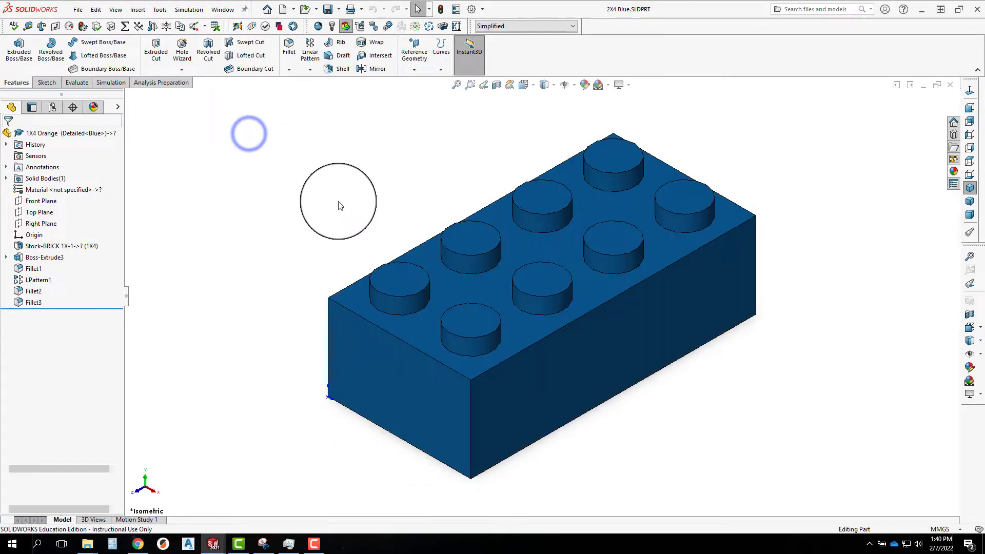
{"action": "double_click", "coordinate": [52, 164]}
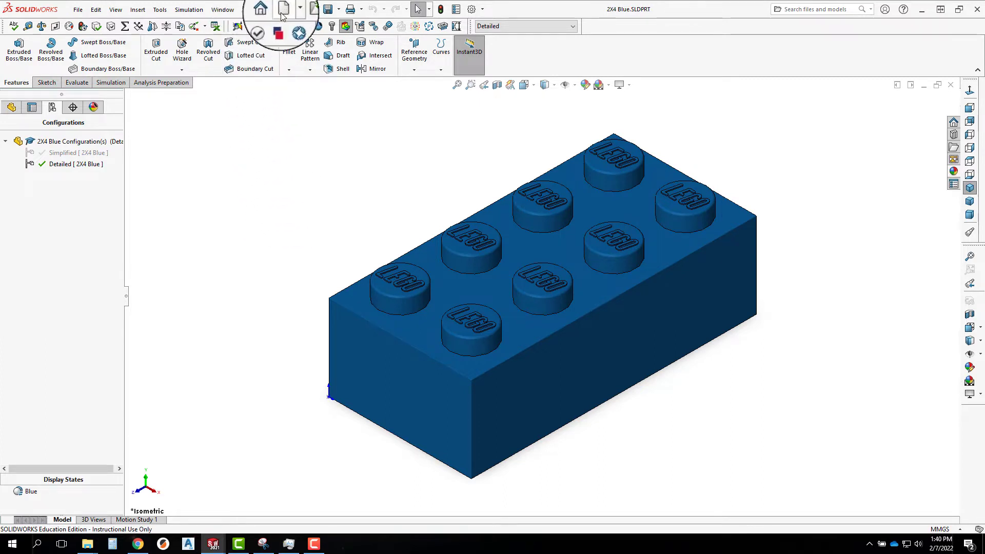
{"action": "left_click", "coordinate": [953, 122]}
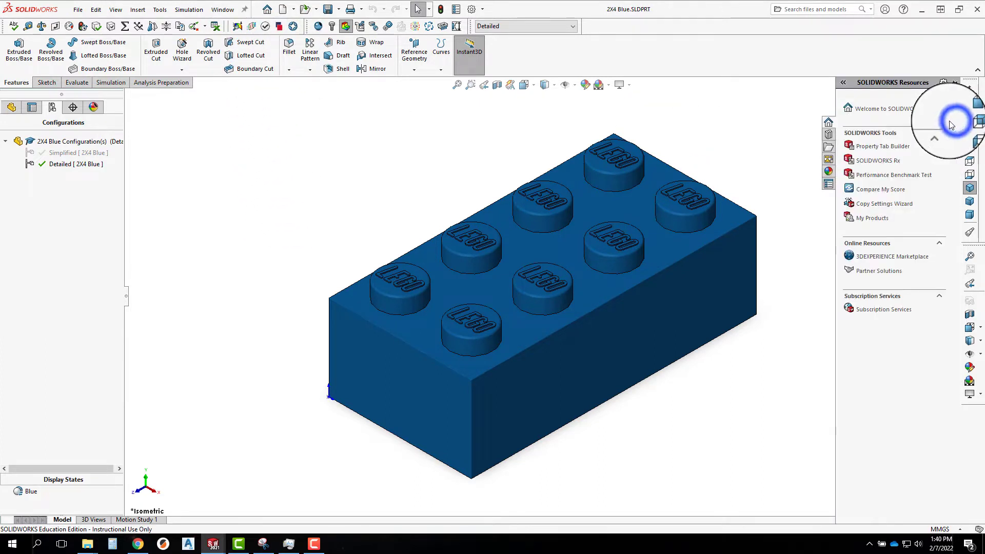
{"action": "left_click", "coordinate": [884, 108]}
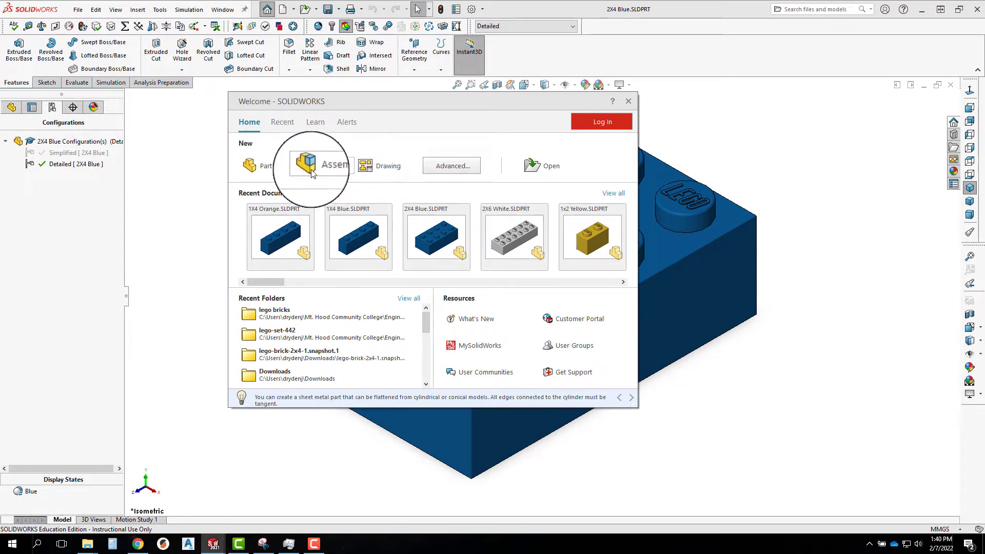
{"action": "left_click", "coordinate": [629, 97]}
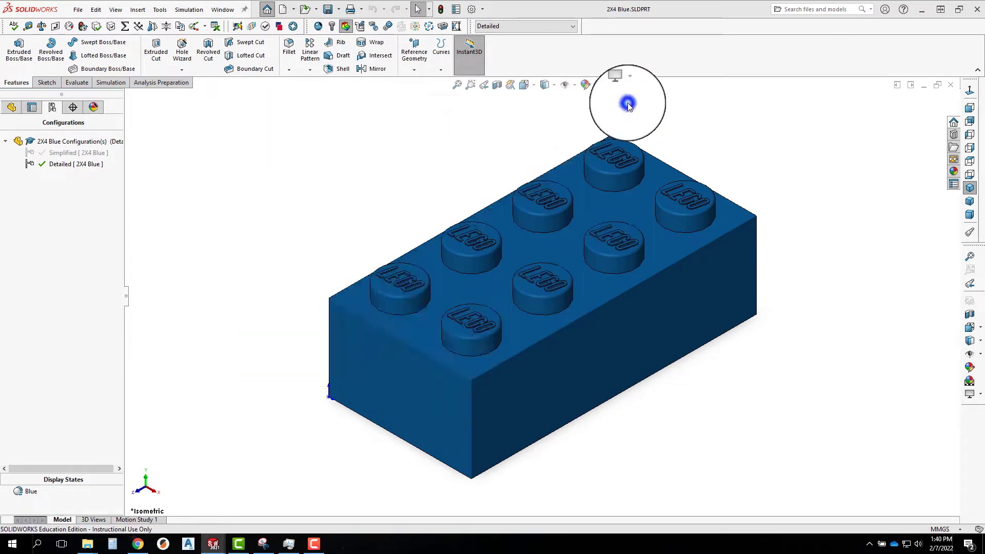
Create a new assembly document from the standard Assembly template.
{"action": "left_click", "coordinate": [282, 9]}
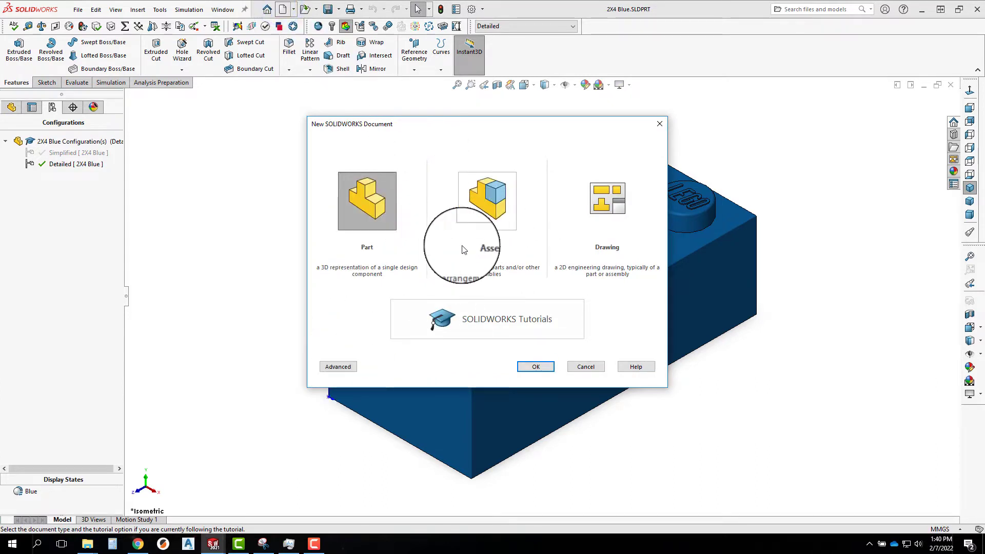
{"action": "left_click", "coordinate": [339, 365]}
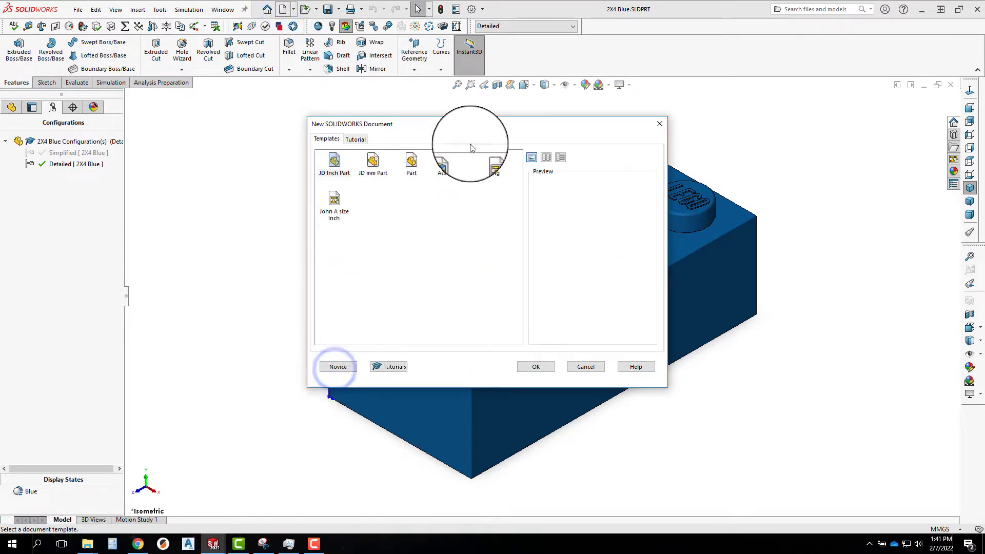
{"action": "left_click", "coordinate": [449, 175]}
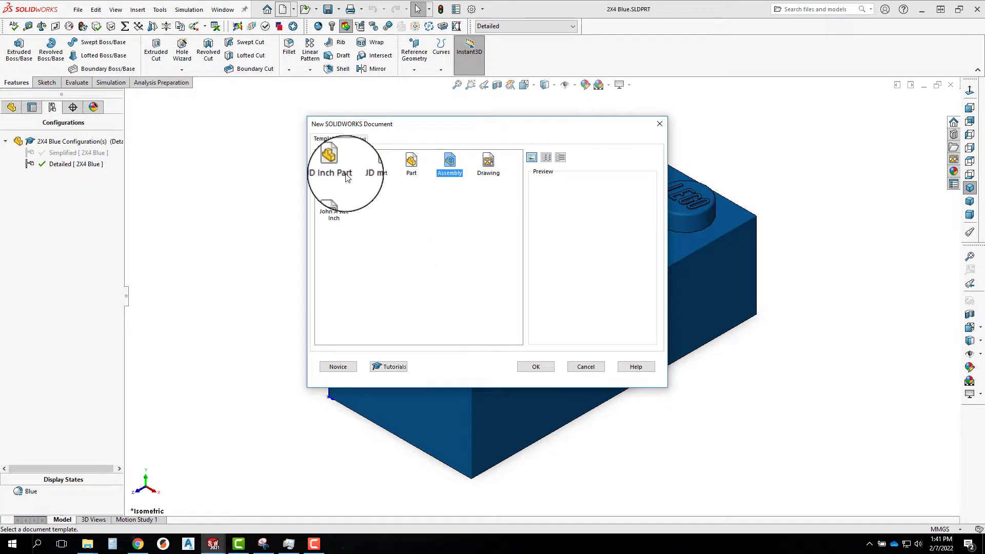
{"action": "left_click", "coordinate": [340, 366]}
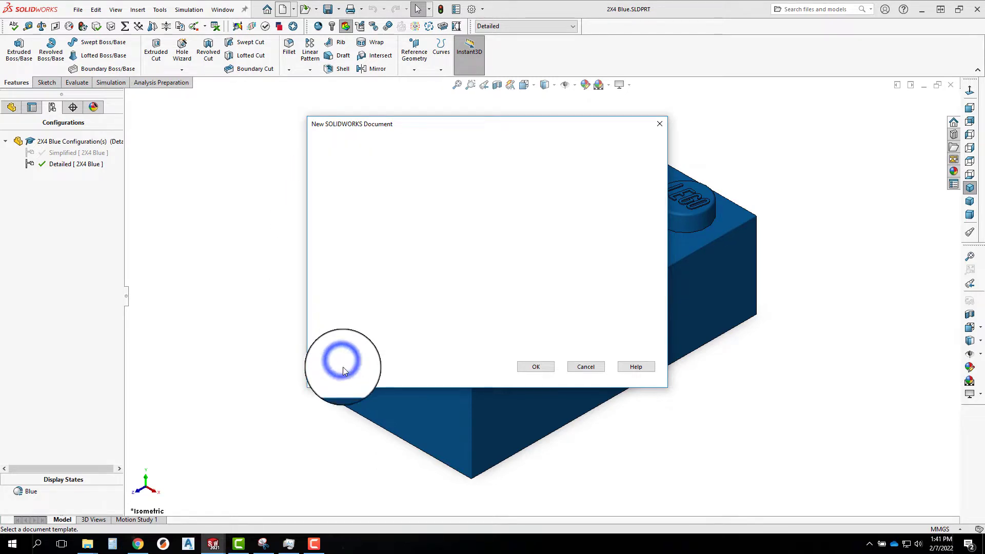
{"action": "left_click", "coordinate": [487, 195]}
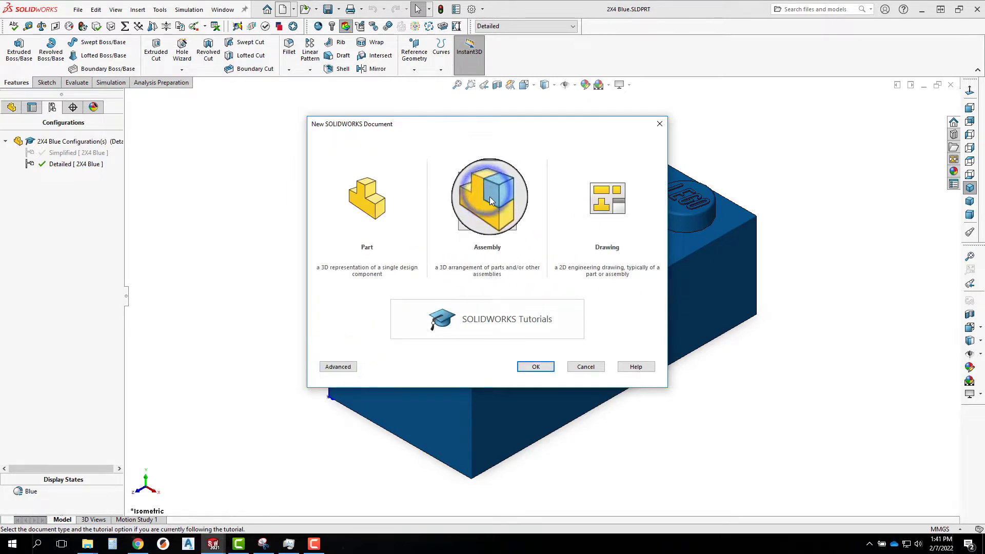
{"action": "left_click", "coordinate": [535, 366]}
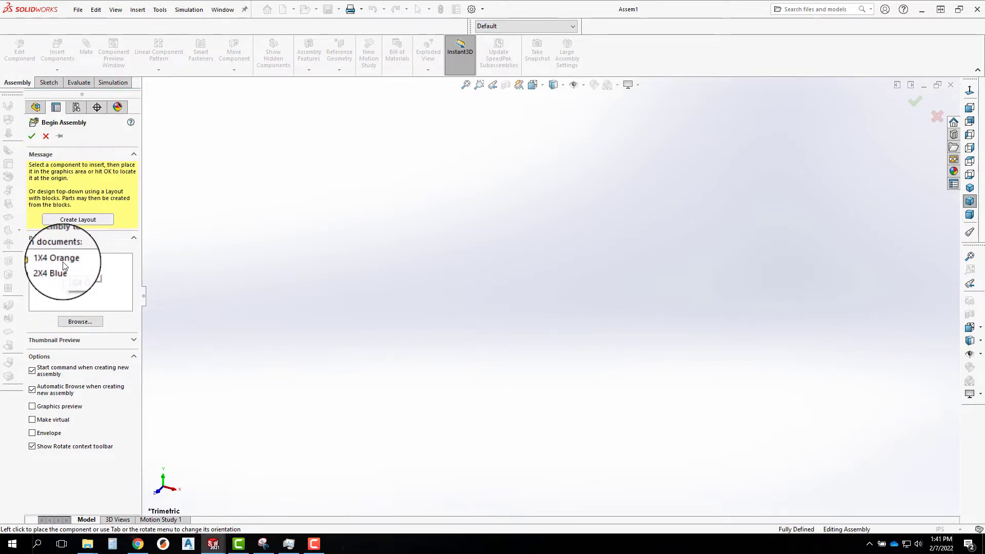
Insert the open 1X4 Orange part as the first component, placing it freely in the graphics area.
{"action": "left_click", "coordinate": [217, 9]}
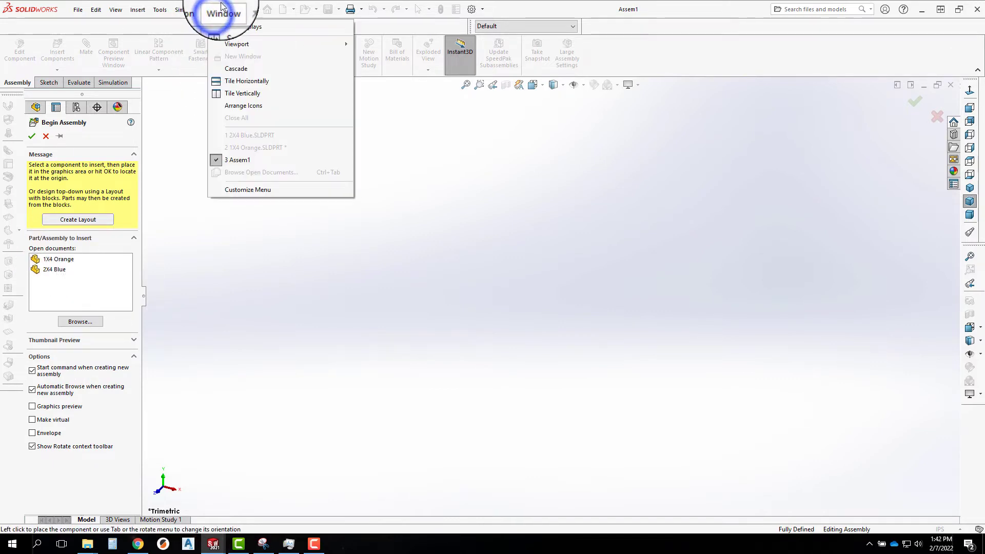
{"action": "left_click", "coordinate": [223, 9]}
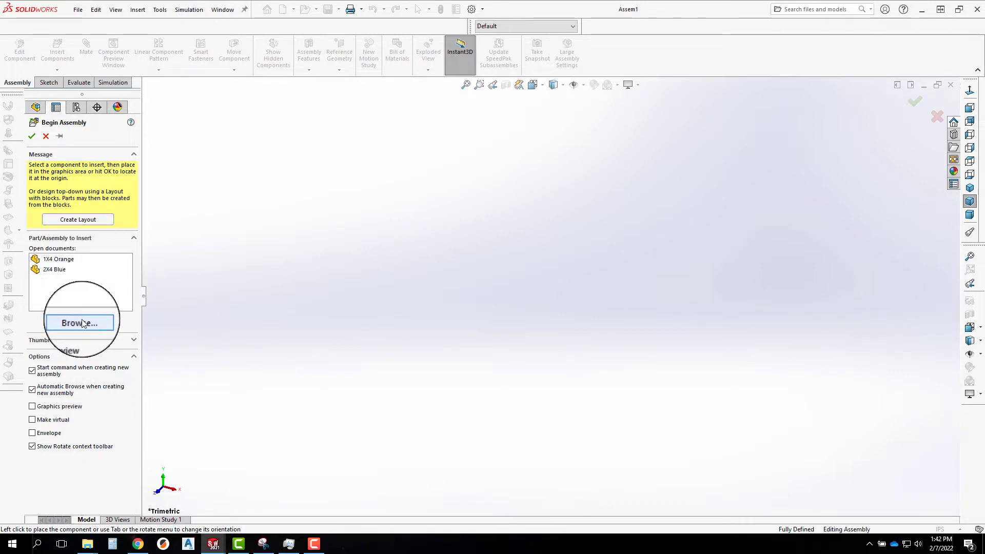
{"action": "left_click", "coordinate": [53, 260]}
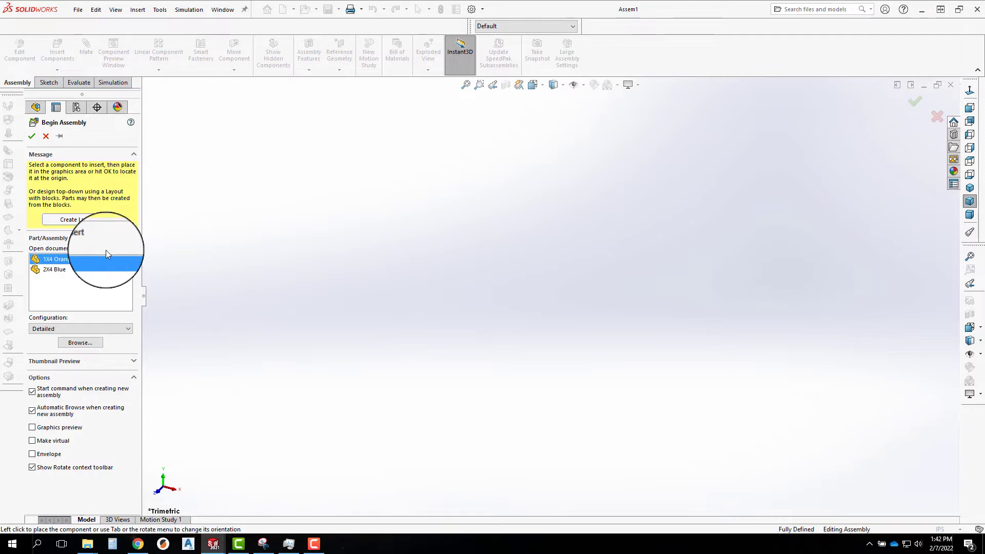
{"action": "left_click", "coordinate": [47, 261]}
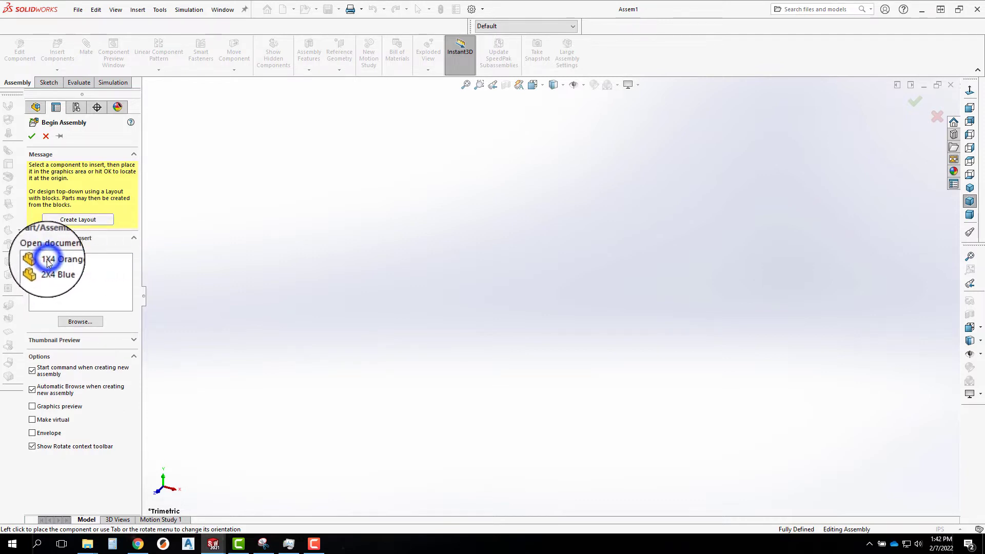
{"action": "left_click", "coordinate": [47, 261]}
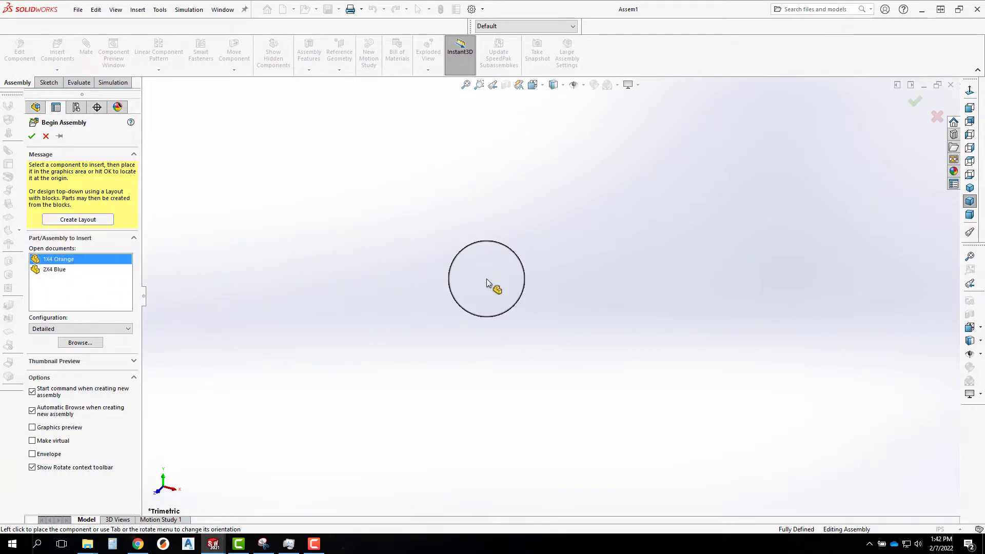
{"action": "left_click", "coordinate": [545, 273]}
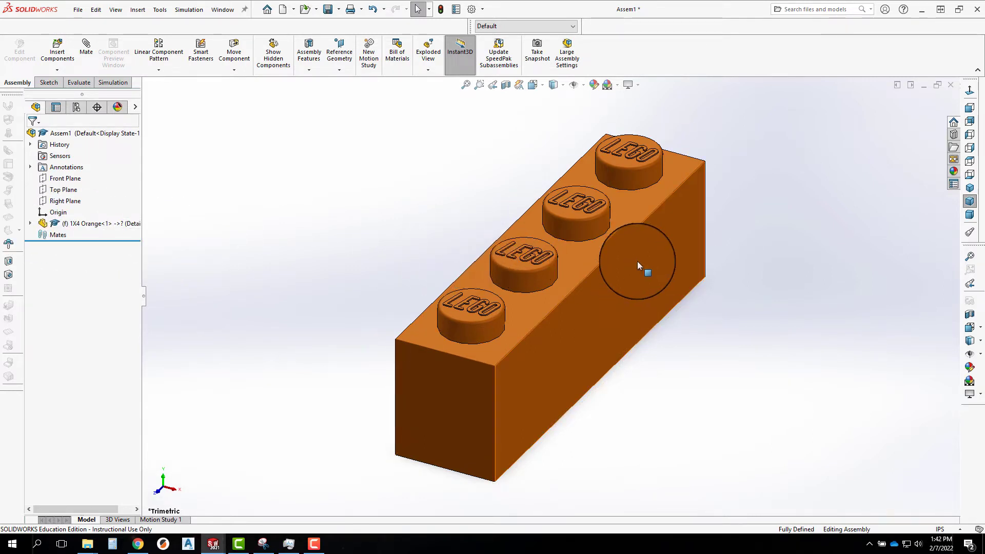
{"action": "key", "text": "f"}
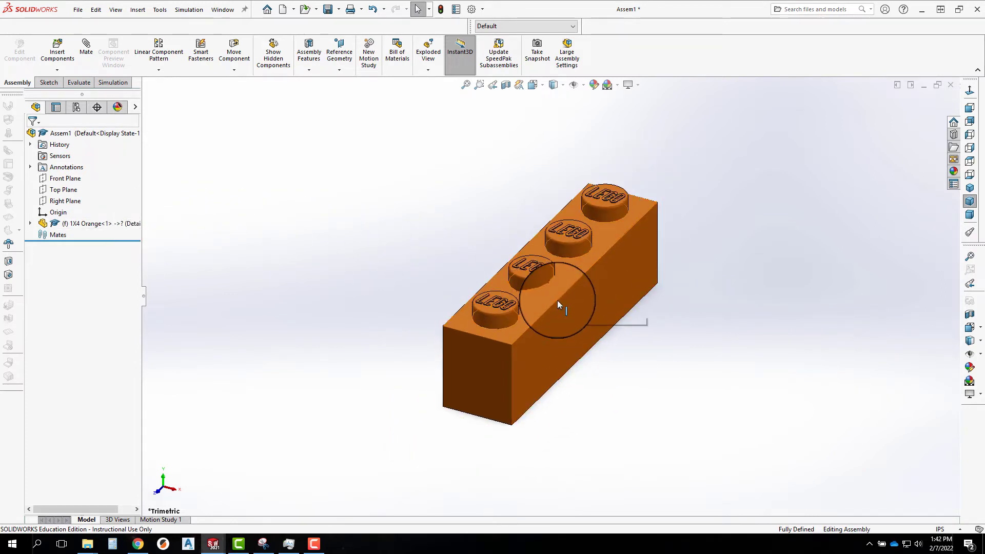
Try to move the orange 1X4 brick sideways in the assembly, then clear the selection.
{"action": "left_click", "coordinate": [70, 225]}
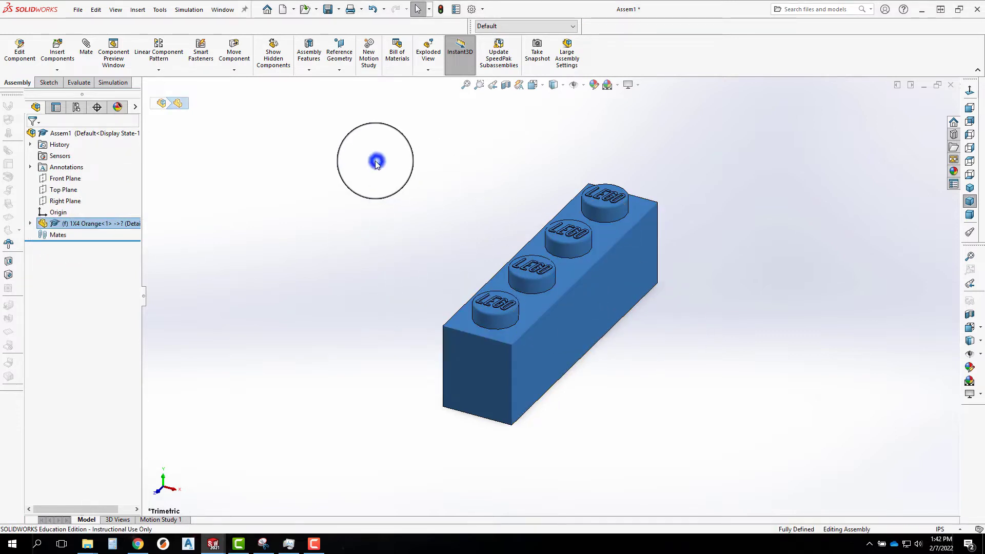
{"action": "left_click", "coordinate": [375, 159]}
{"action": "left_click", "coordinate": [562, 304]}
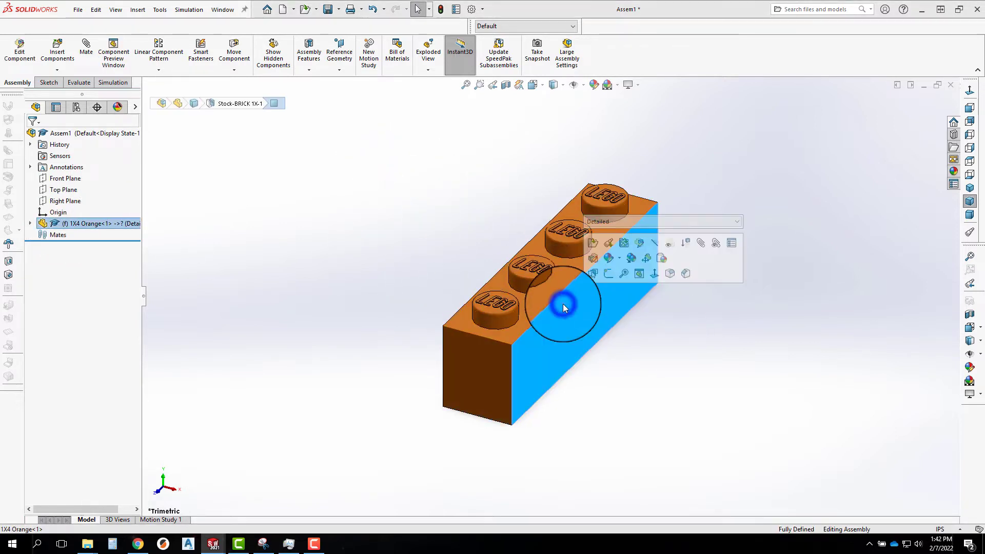
{"action": "left_click_drag", "start_coordinate": [583, 307], "coordinate": [863, 273]}
{"action": "left_click_drag", "start_coordinate": [665, 287], "coordinate": [637, 284]}
{"action": "left_click", "coordinate": [578, 303]}
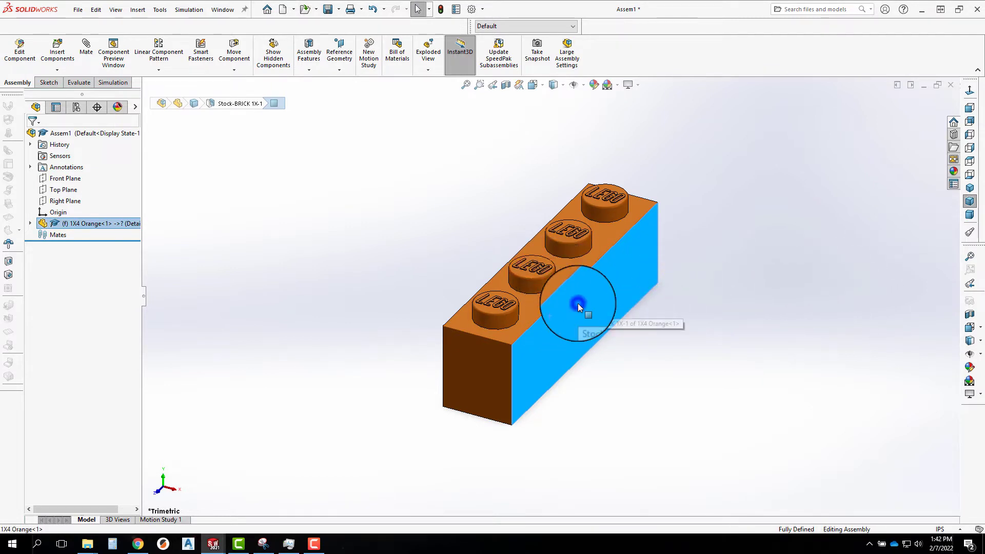
{"action": "left_click", "coordinate": [578, 303]}
{"action": "left_click_drag", "start_coordinate": [578, 303], "coordinate": [720, 290]}
{"action": "left_click", "coordinate": [422, 176]}
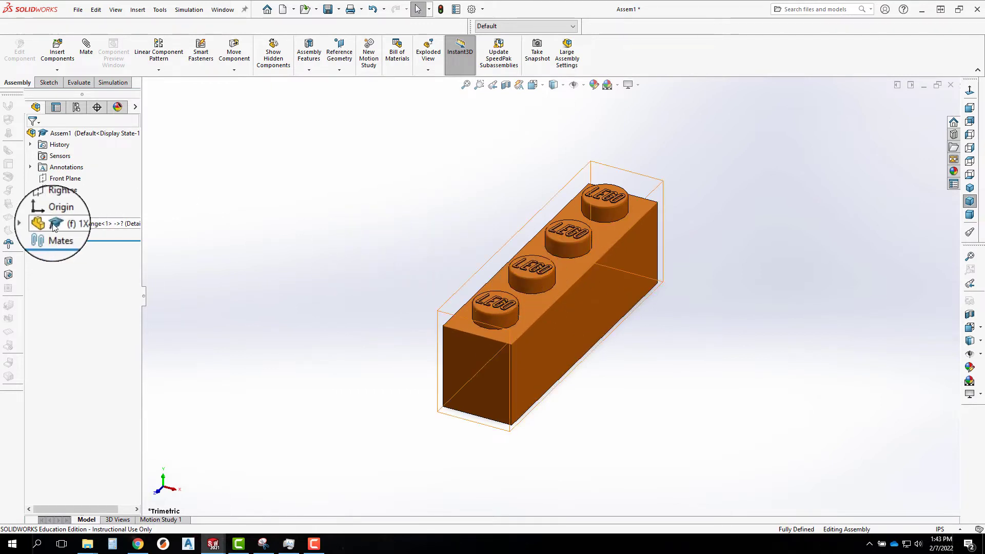
Examine where the assembly's Front, Top and Right planes lie relative to the orange brick.
{"action": "left_click", "coordinate": [54, 179]}
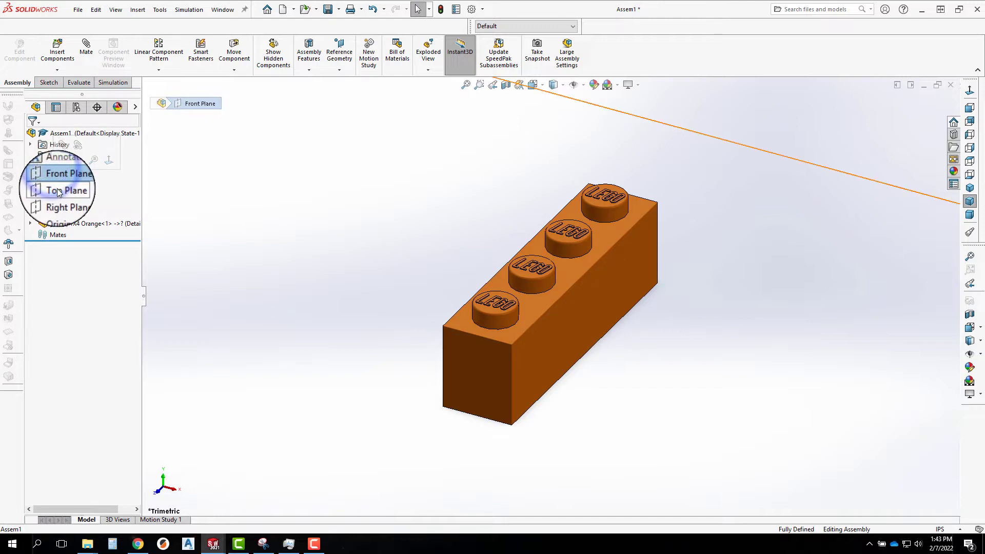
{"action": "left_click", "coordinate": [57, 189]}
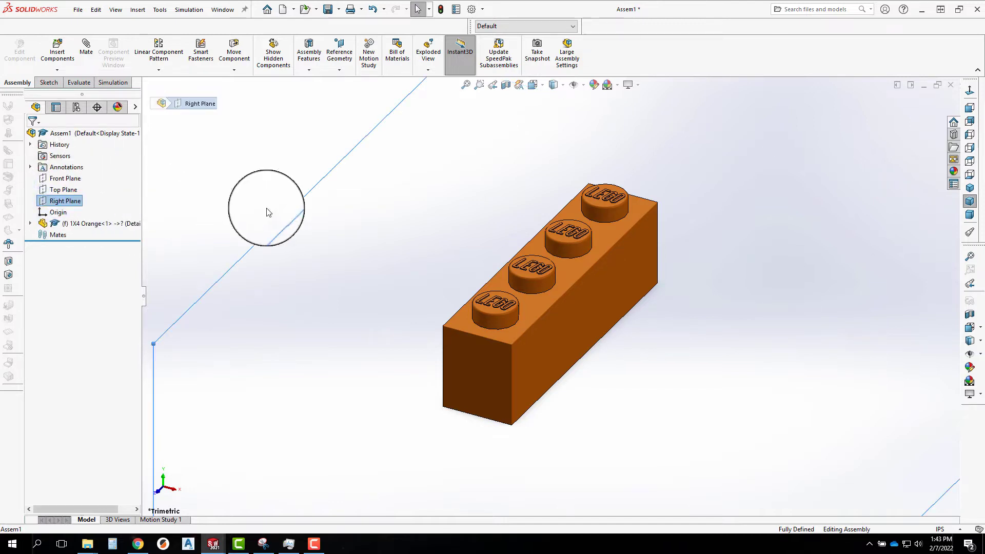
{"action": "key", "text": "f"}
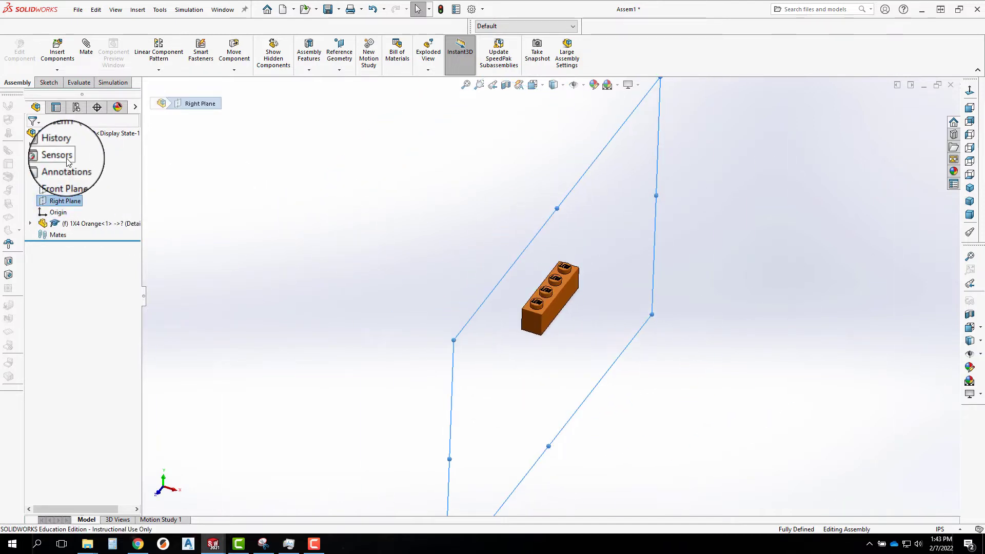
{"action": "left_click", "coordinate": [72, 179]}
{"action": "middle_click_drag", "start_coordinate": [378, 205], "coordinate": [374, 280]}
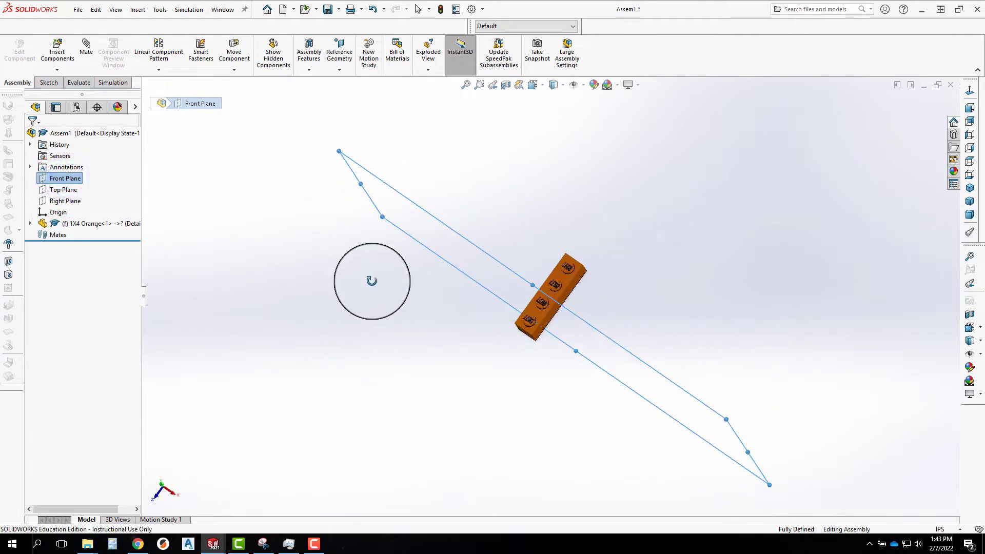
{"action": "left_click", "coordinate": [77, 190]}
{"action": "left_click", "coordinate": [72, 201]}
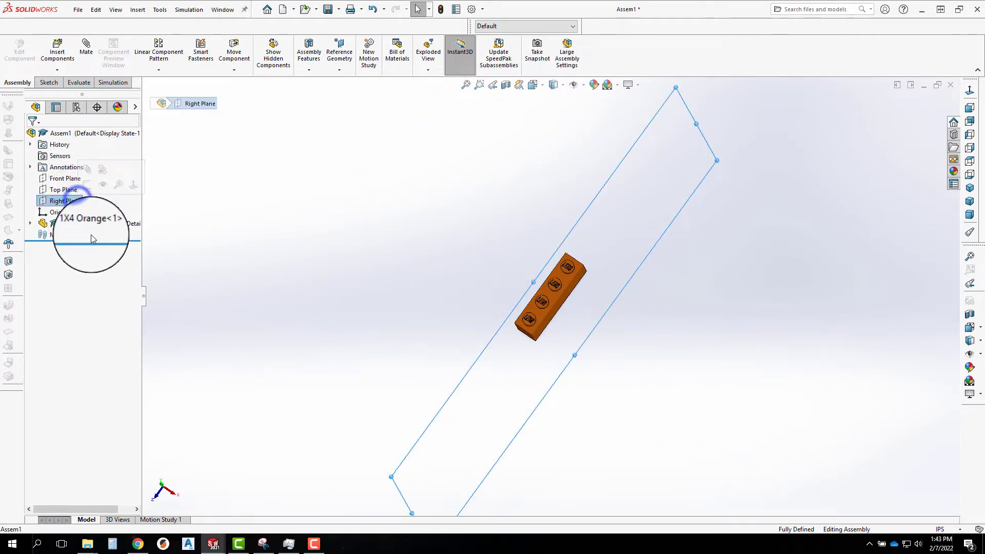
Examine the orange brick's own Front, Top and Right planes and compare its Right Plane with the assembly's.
{"action": "left_click", "coordinate": [30, 224]}
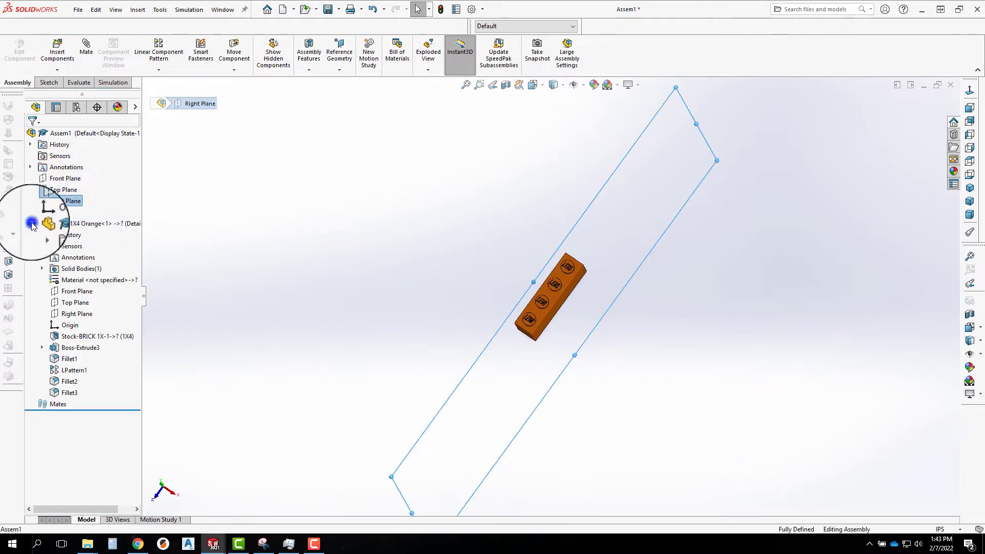
{"action": "left_click", "coordinate": [71, 291]}
{"action": "left_click", "coordinate": [69, 305]}
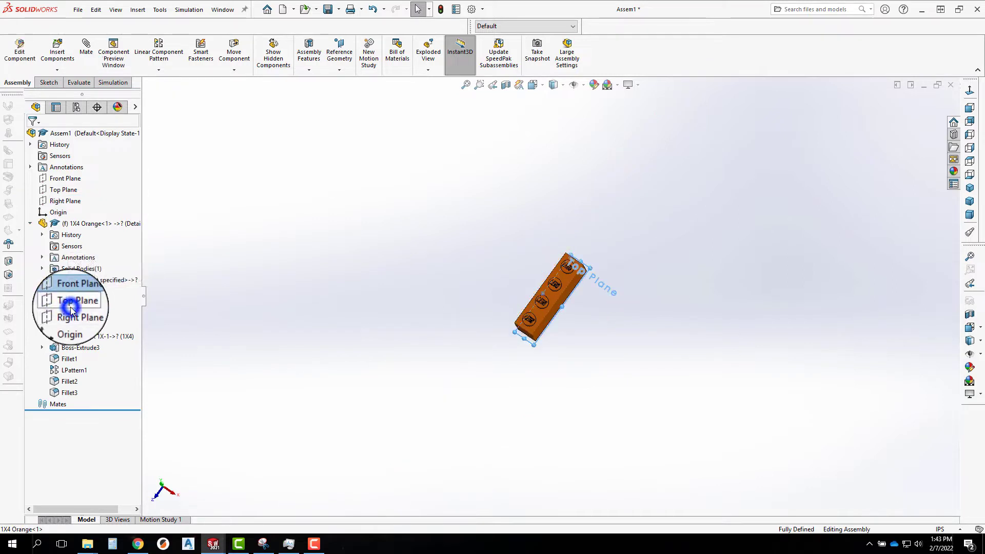
{"action": "left_click", "coordinate": [72, 314]}
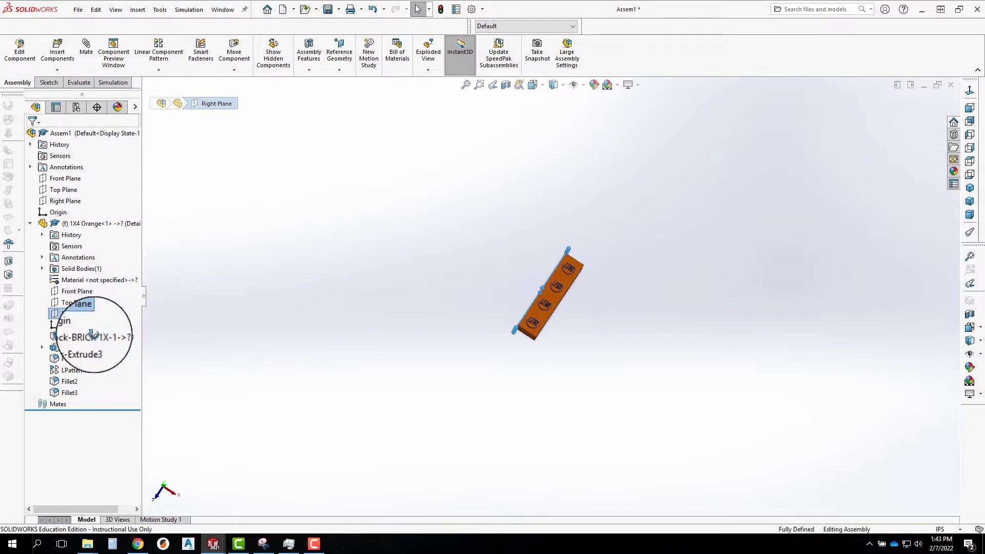
{"action": "left_click", "coordinate": [78, 312]}
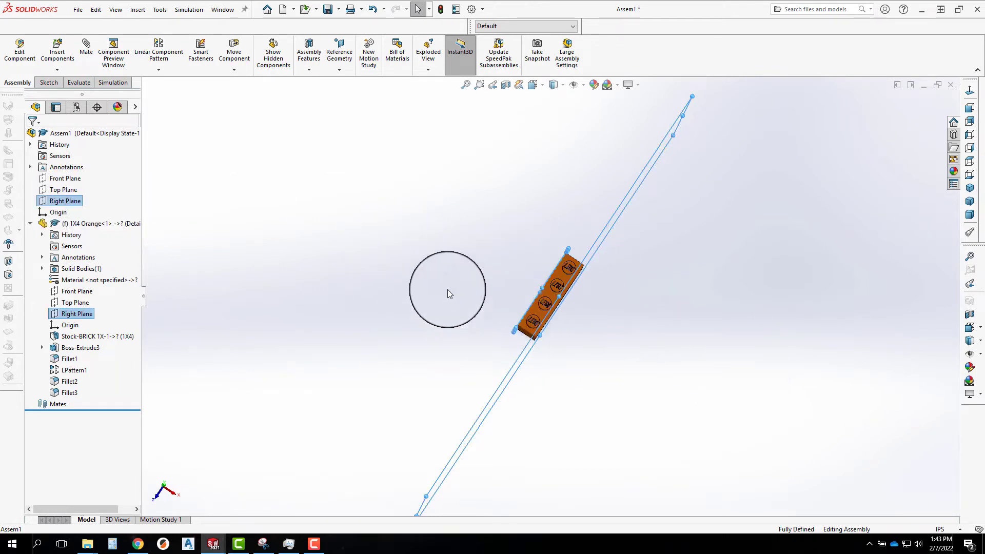
{"action": "left_click", "coordinate": [448, 273]}
{"action": "middle_click_drag", "start_coordinate": [546, 313], "coordinate": [536, 218]}
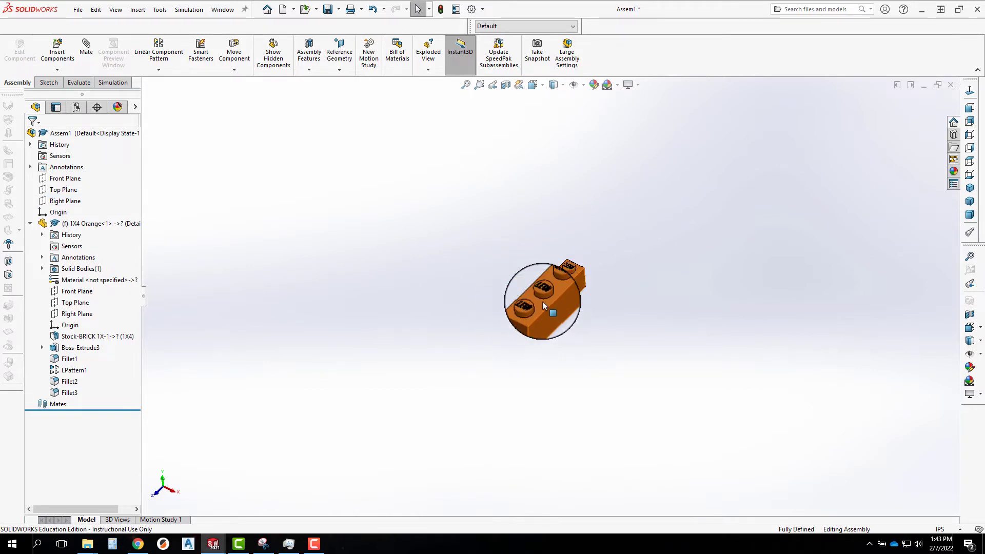
Delete the freely placed 1X4 Orange brick from the assembly.
{"action": "left_click", "coordinate": [60, 223]}
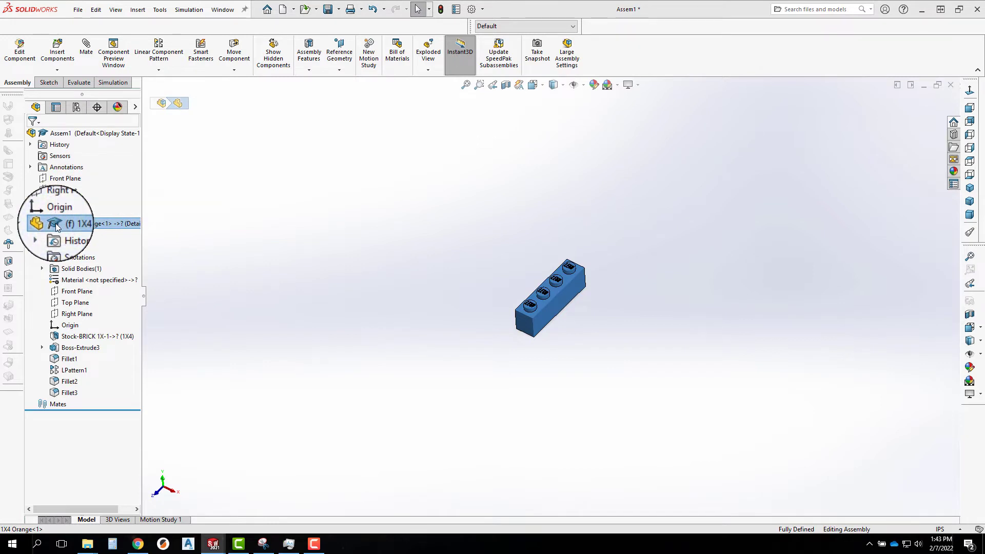
{"action": "key", "text": "Delete"}
{"action": "left_click", "coordinate": [696, 156]}
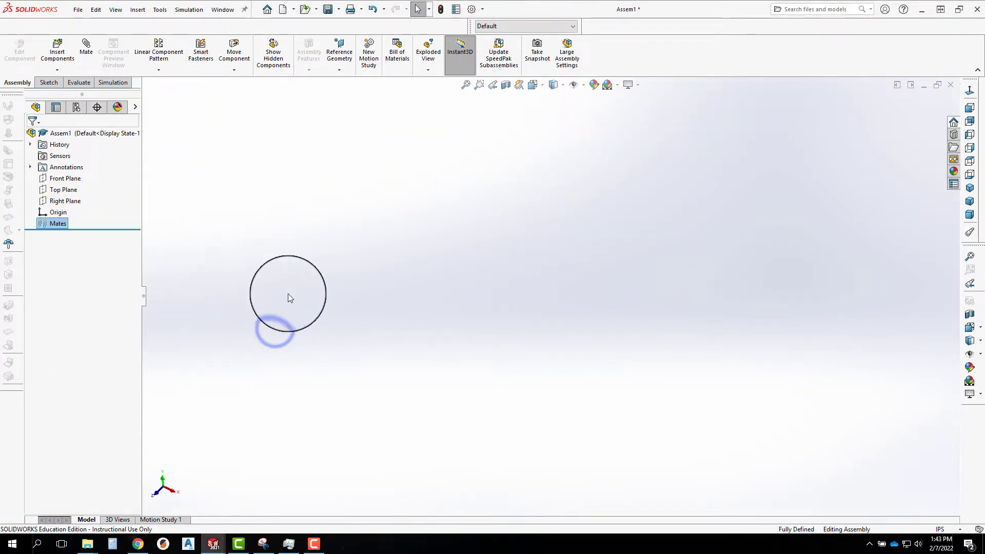
Insert the 1X4 Orange brick in its Detailed configuration at the assembly's origin.
{"action": "left_click", "coordinate": [60, 56]}
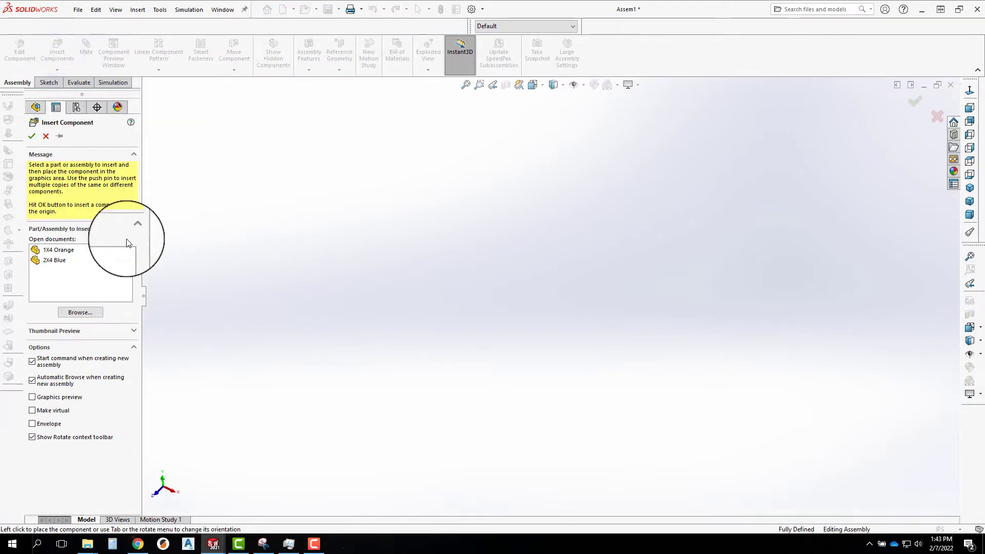
{"action": "left_click", "coordinate": [47, 250]}
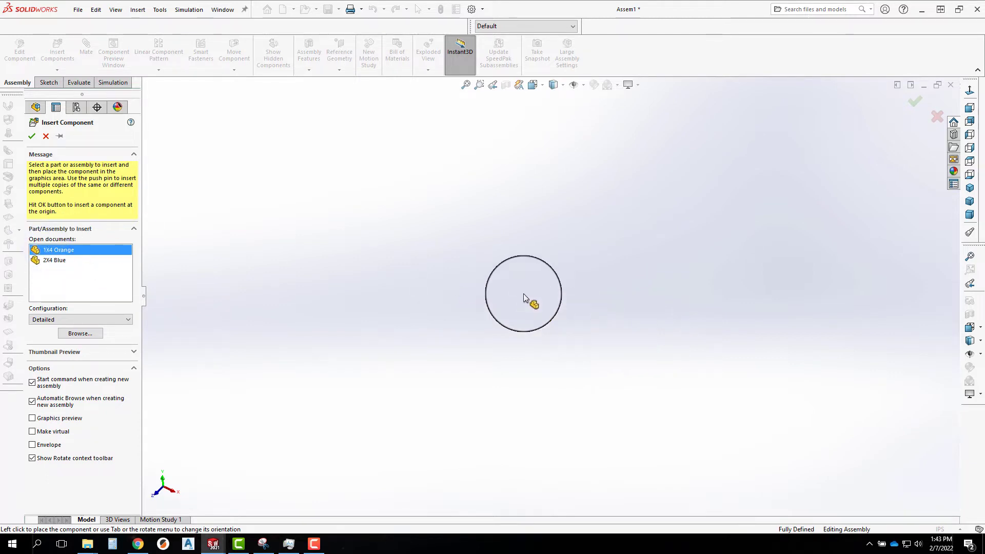
{"action": "left_click", "coordinate": [32, 137]}
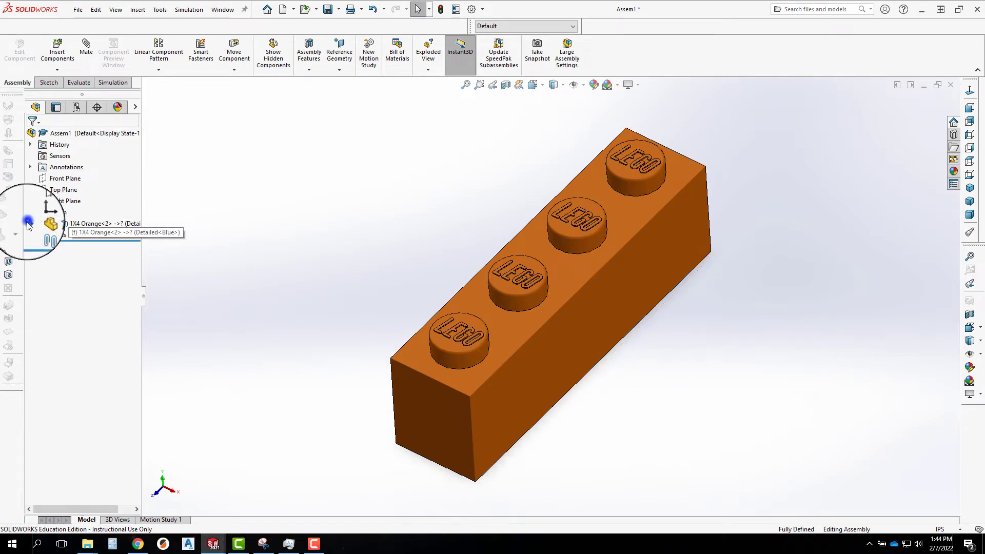
Compare the orange brick's Front Plane and Top Plane with the assembly's matching planes, starting from a top view.
{"action": "left_click", "coordinate": [47, 224]}
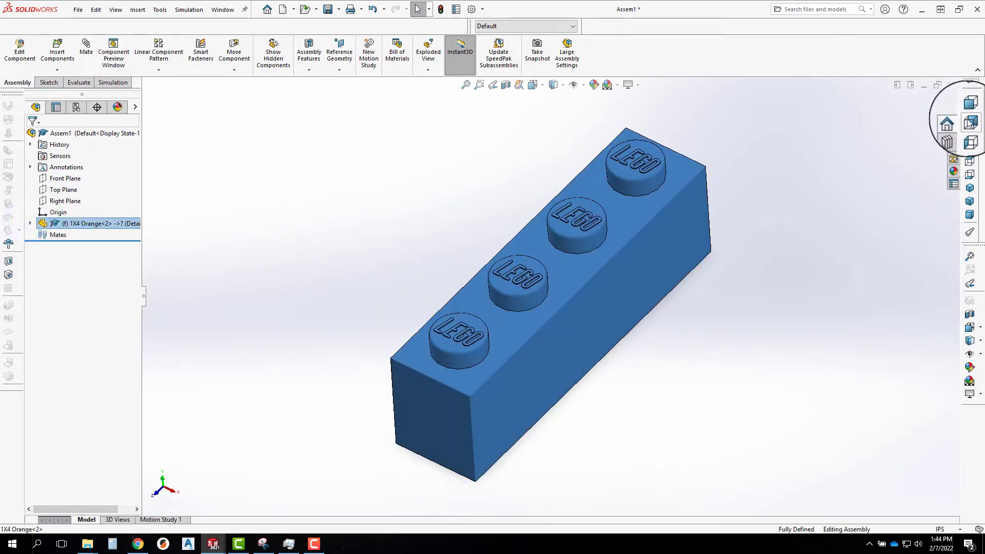
{"action": "left_click", "coordinate": [964, 169]}
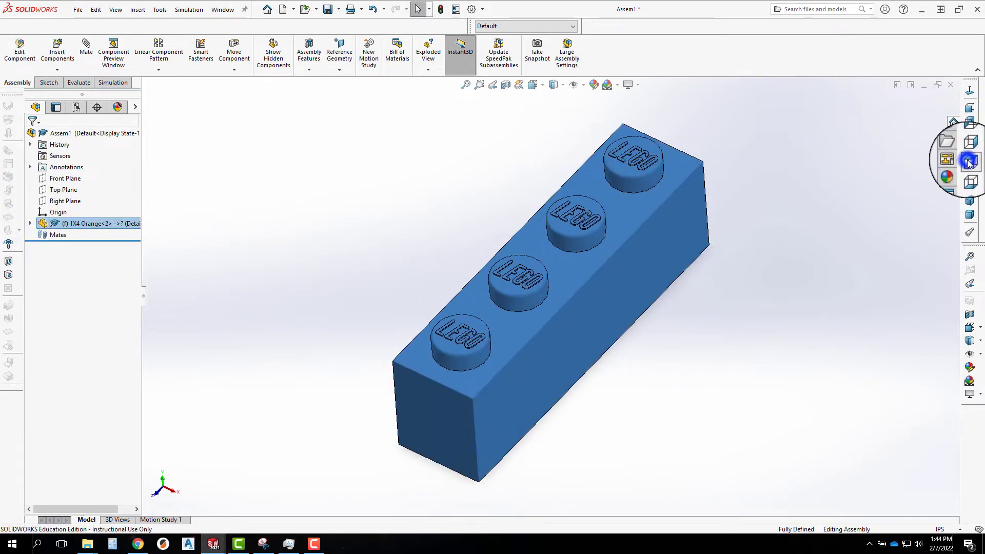
{"action": "left_click", "coordinate": [29, 223]}
{"action": "left_click", "coordinate": [75, 292]}
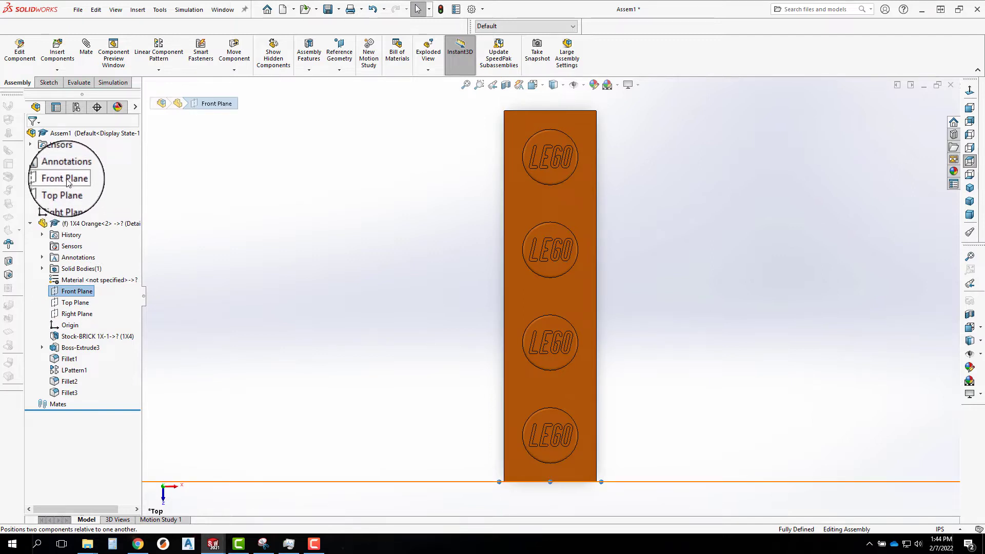
{"action": "scroll", "coordinate": [339, 374], "scroll_direction": "up", "scroll_amount": 3}
{"action": "mouse_move", "coordinate": [485, 383]}
{"action": "middle_mouse_down"}
{"action": "mouse_move", "coordinate": [484, 317]}
{"action": "mouse_move", "coordinate": [431, 354]}
{"action": "mouse_move", "coordinate": [477, 340]}
{"action": "mouse_move", "coordinate": [478, 366]}
{"action": "middle_mouse_up"}
{"action": "left_click", "coordinate": [64, 190]}
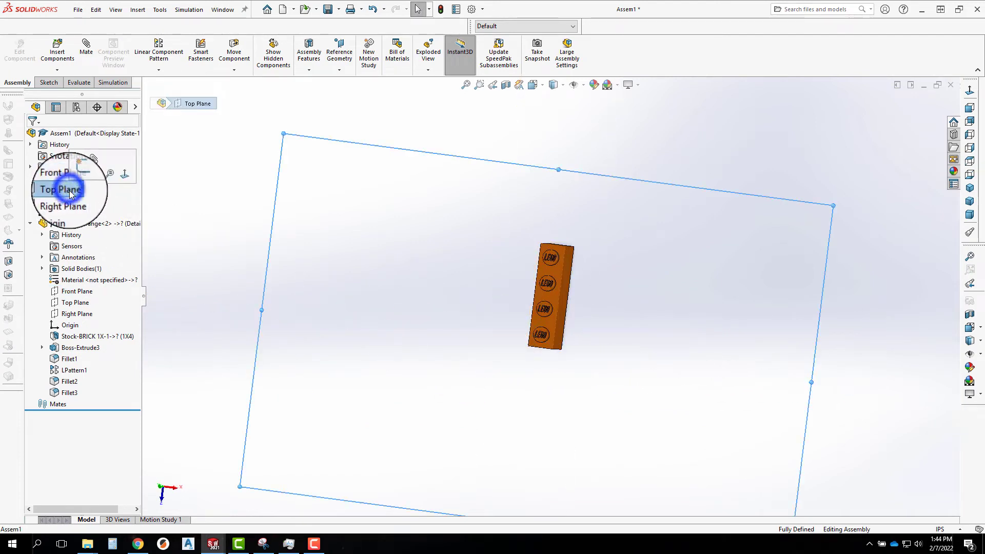
{"action": "left_click", "coordinate": [81, 306], "text": "ctrl"}
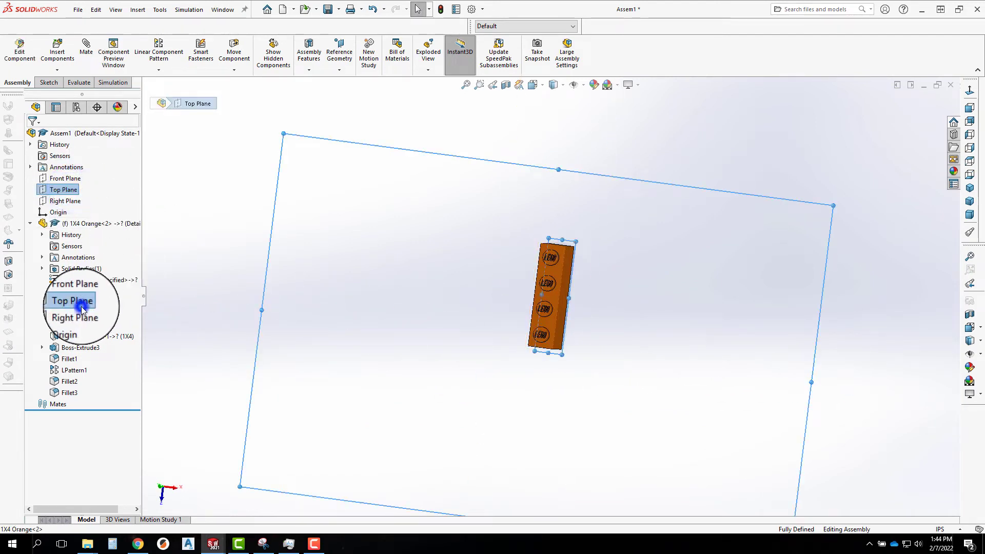
Compare the orange brick's Right Plane with the assembly's Right Plane, then clear the selection.
{"action": "middle_click_drag", "start_coordinate": [439, 291], "coordinate": [557, 309]}
{"action": "left_click", "coordinate": [66, 201]}
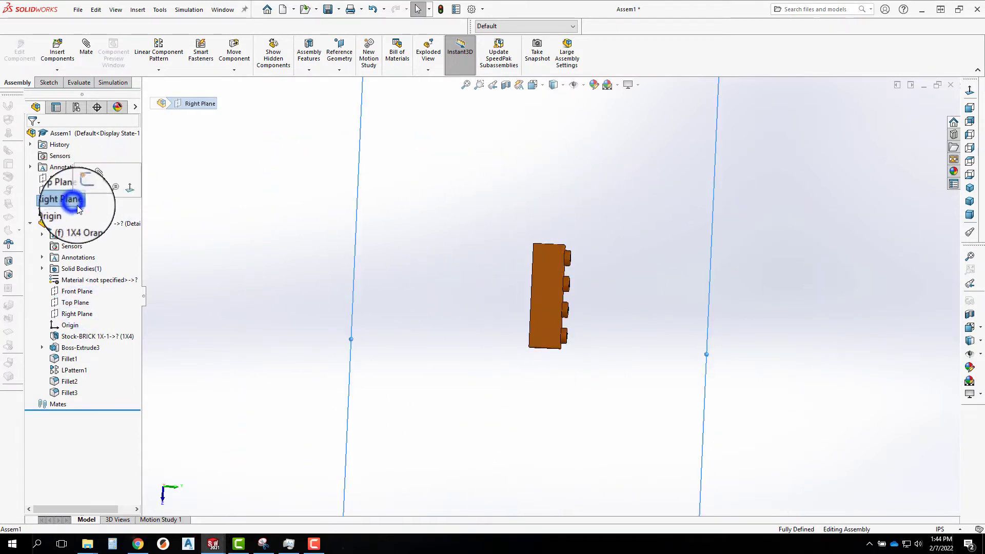
{"action": "left_click", "coordinate": [81, 314], "text": "ctrl"}
{"action": "middle_click_drag", "start_coordinate": [630, 192], "coordinate": [543, 258]}
{"action": "left_click", "coordinate": [808, 168]}
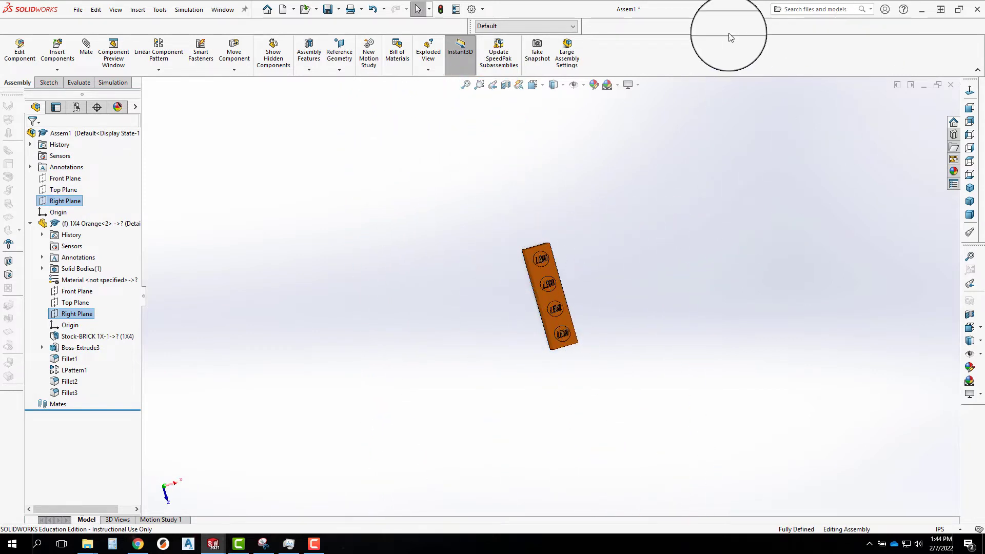
{"action": "scroll", "coordinate": [582, 296], "scroll_direction": "up", "scroll_amount": 5}
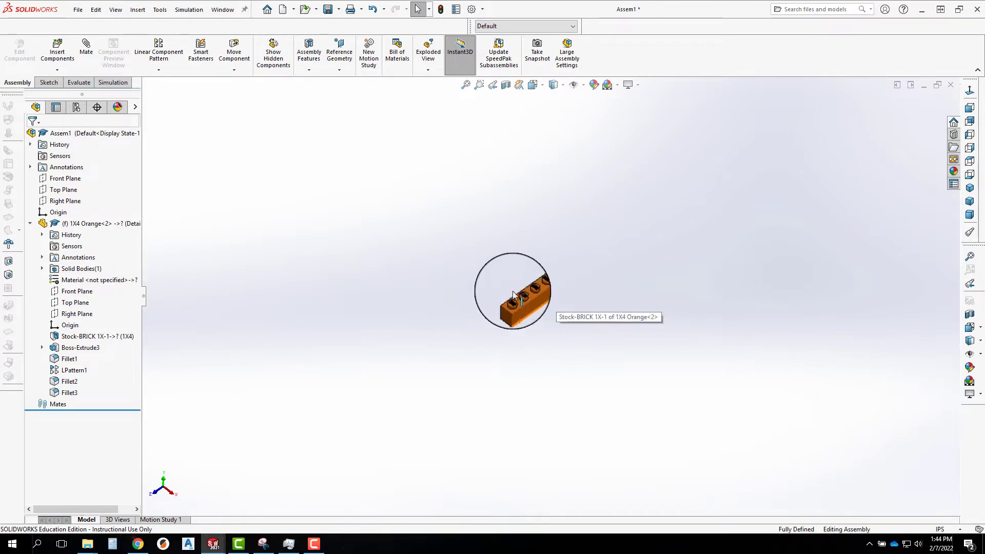
{"action": "scroll", "coordinate": [514, 295], "scroll_direction": "down", "scroll_amount": 3}
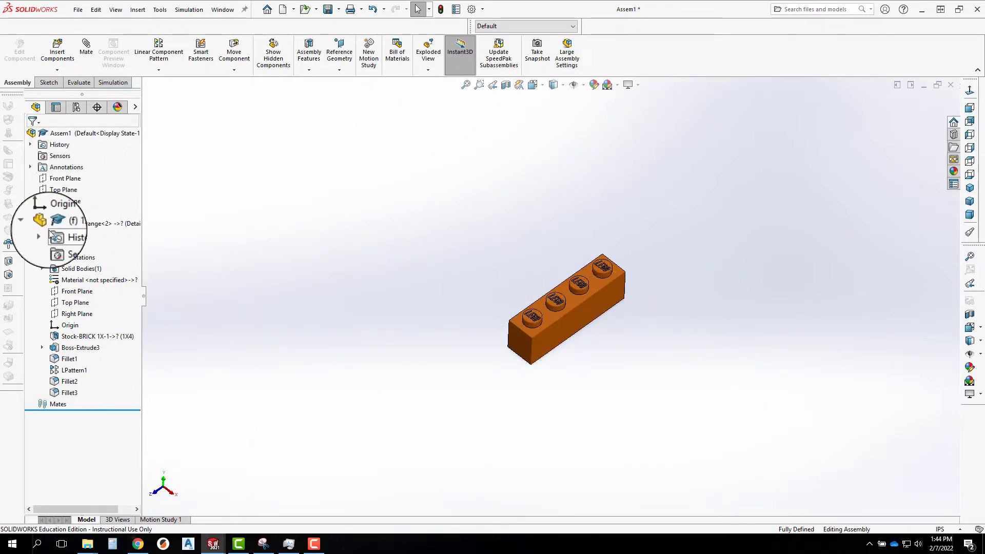
Delete the 1X4 Orange brick from the assembly.
{"action": "left_click", "coordinate": [29, 223]}
{"action": "left_click", "coordinate": [60, 224]}
{"action": "key", "text": "Delete"}
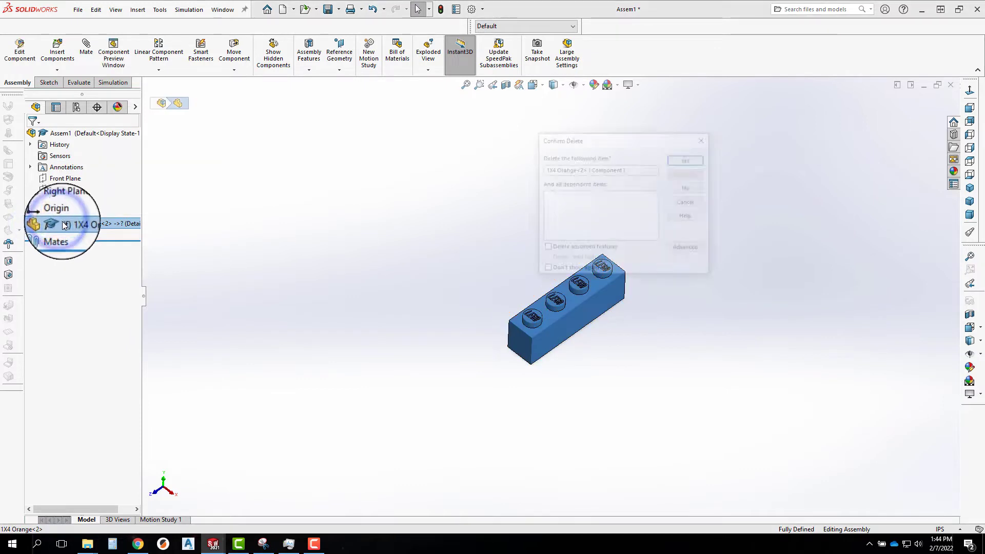
{"action": "left_click", "coordinate": [687, 157]}
Insert the 1X4 Orange brick in its Detailed configuration as the first component of the empty assembly.
{"action": "left_click", "coordinate": [58, 49]}
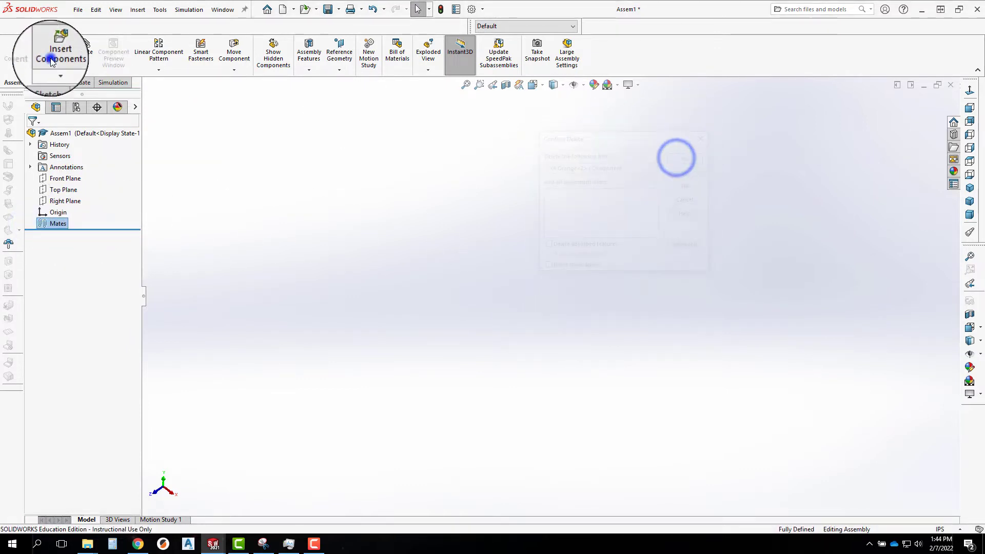
{"action": "left_click", "coordinate": [59, 249]}
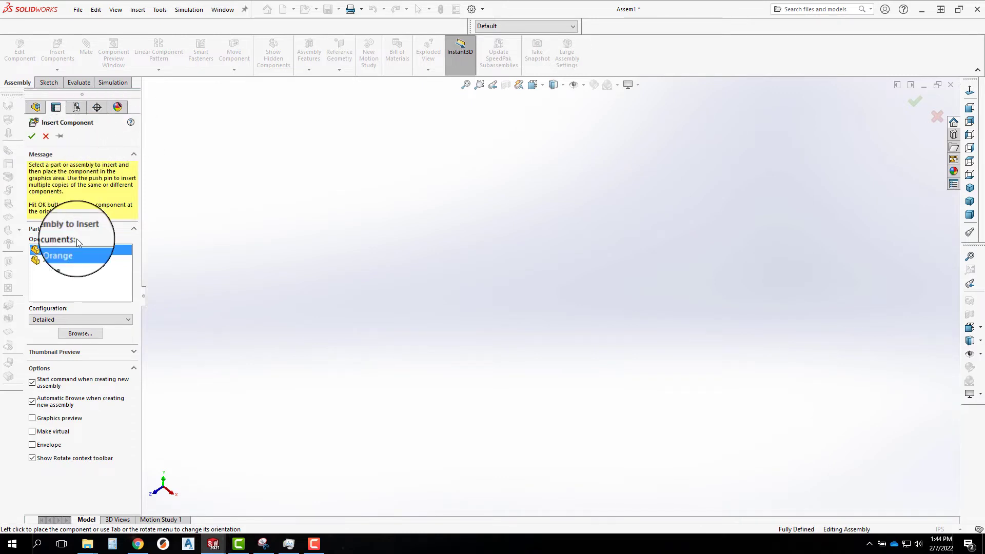
{"action": "left_click", "coordinate": [44, 249]}
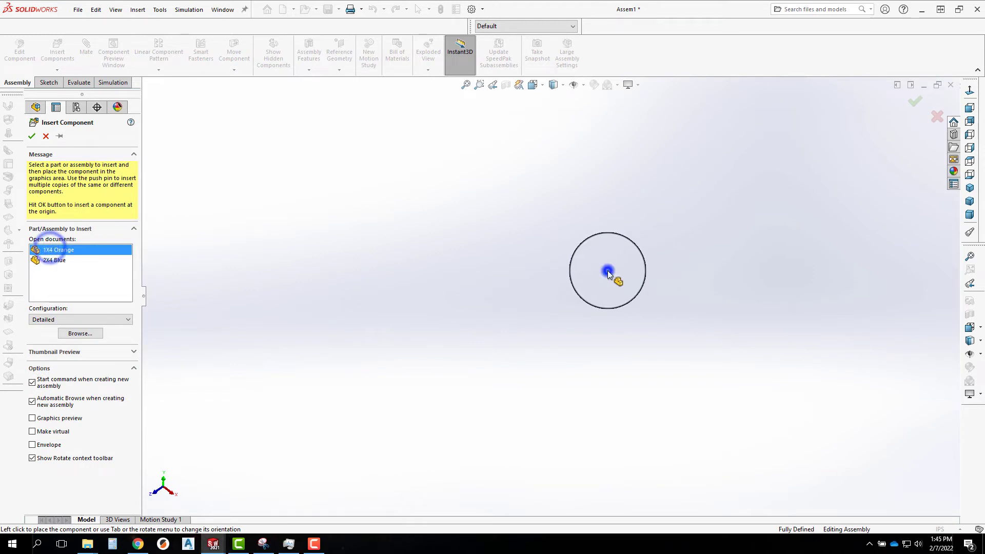
{"action": "left_click", "coordinate": [613, 276]}
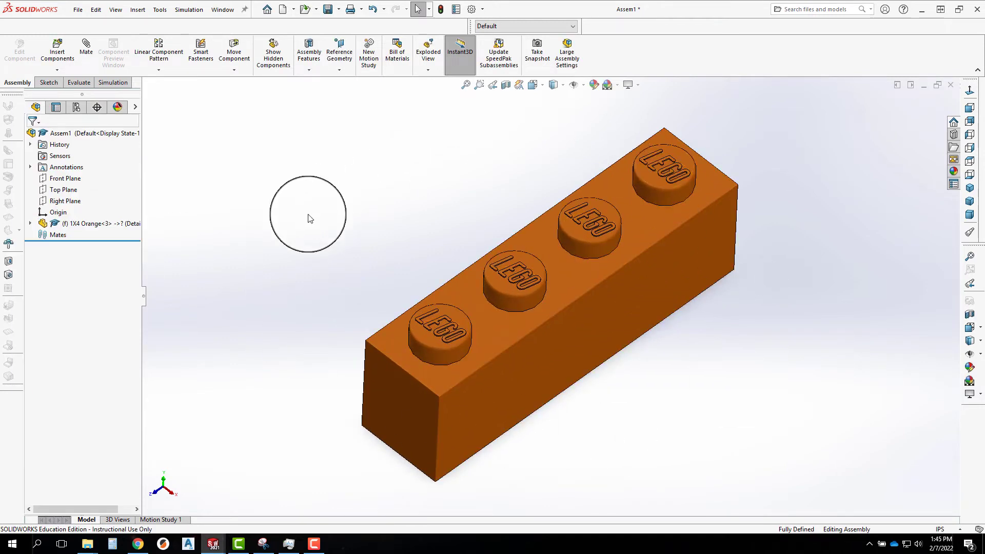
{"action": "scroll", "coordinate": [497, 336], "scroll_direction": "up", "scroll_amount": 4}
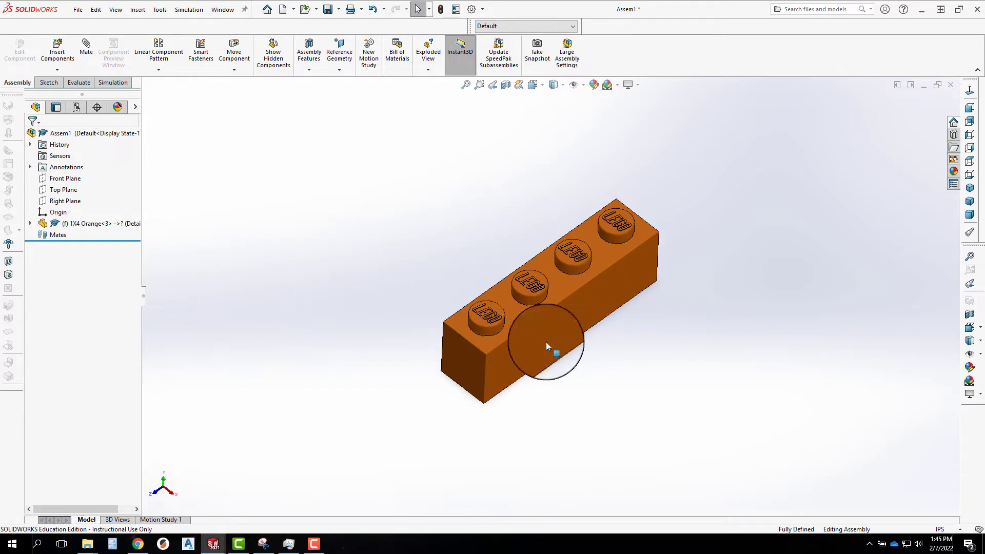
{"action": "scroll", "coordinate": [433, 259], "scroll_direction": "up", "scroll_amount": 3}
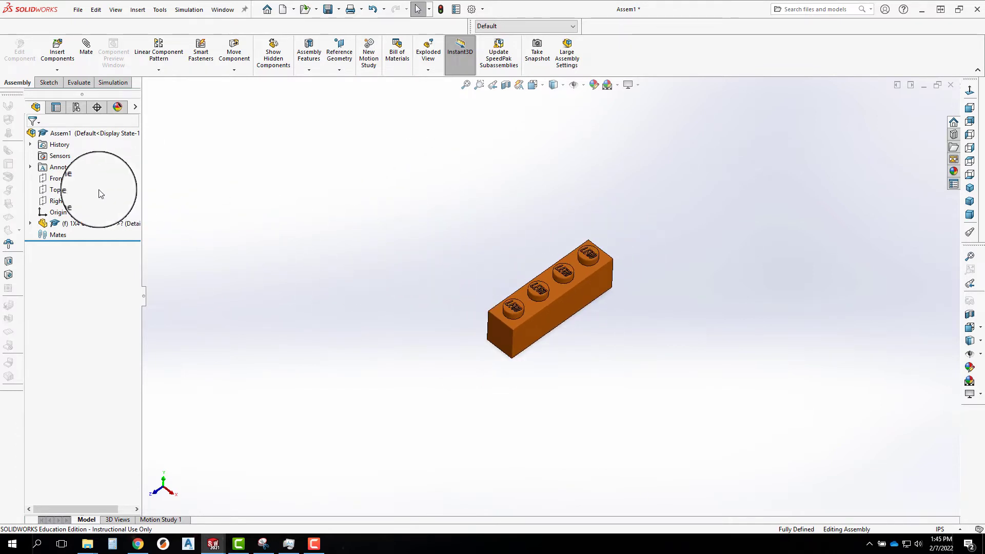
Insert the 2X4 Blue brick in its Detailed configuration, placed freely beside the orange brick.
{"action": "left_click", "coordinate": [54, 51]}
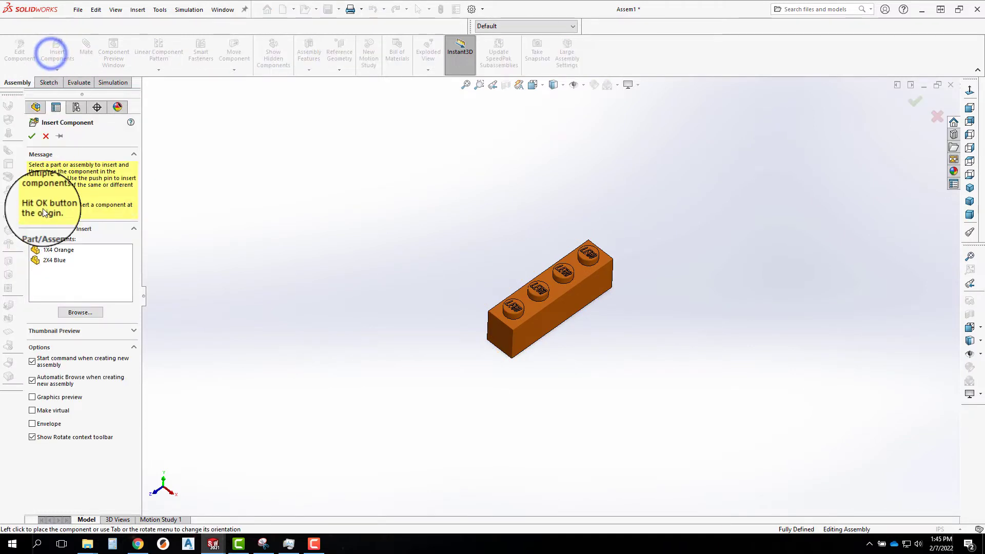
{"action": "left_click", "coordinate": [44, 259]}
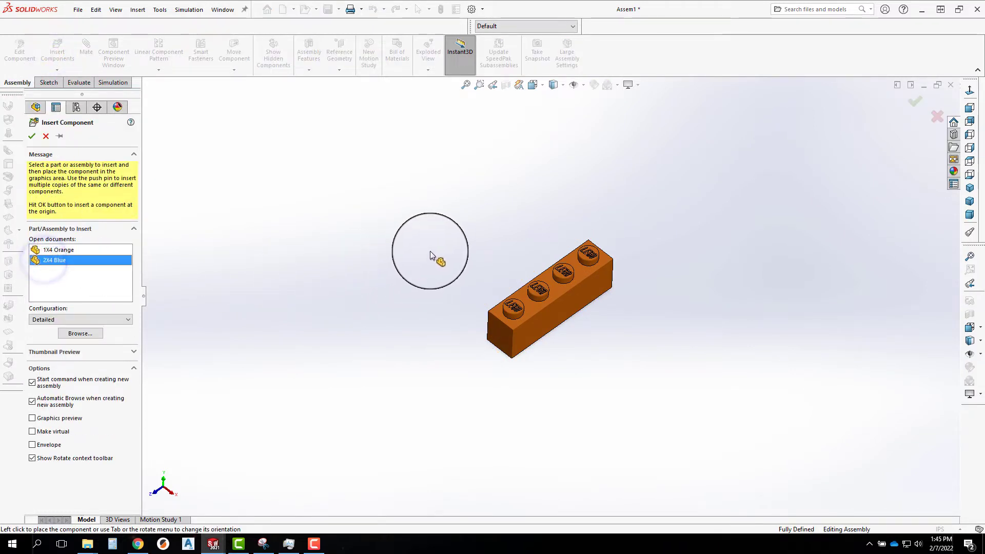
{"action": "left_click", "coordinate": [439, 249]}
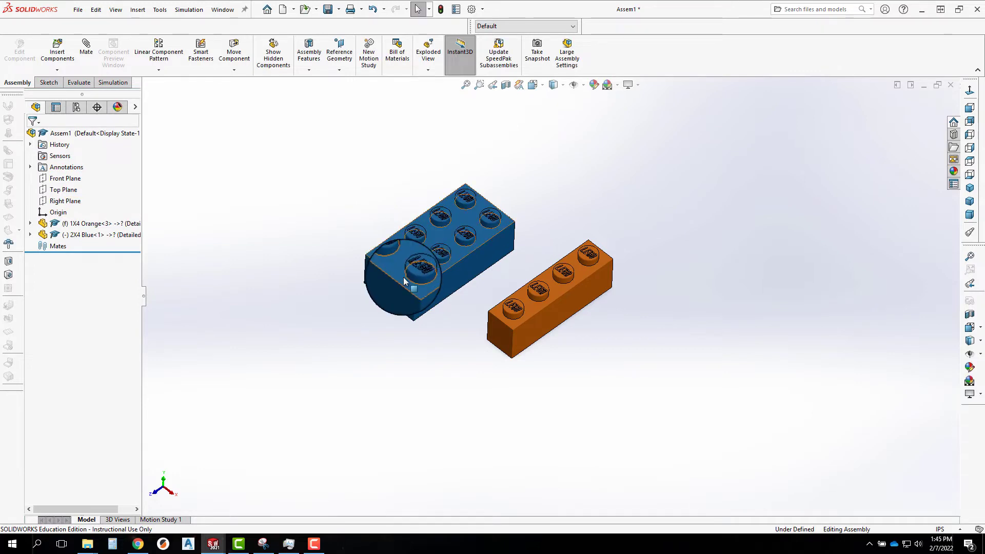
{"action": "middle_click_drag", "start_coordinate": [408, 277], "coordinate": [419, 213]}
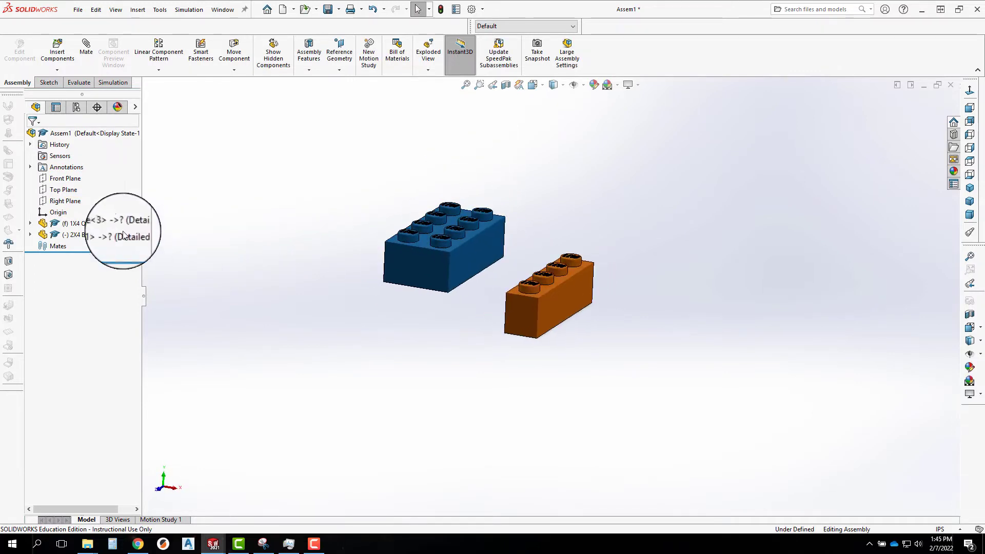
{"action": "middle_click_drag", "start_coordinate": [574, 291], "coordinate": [507, 313]}
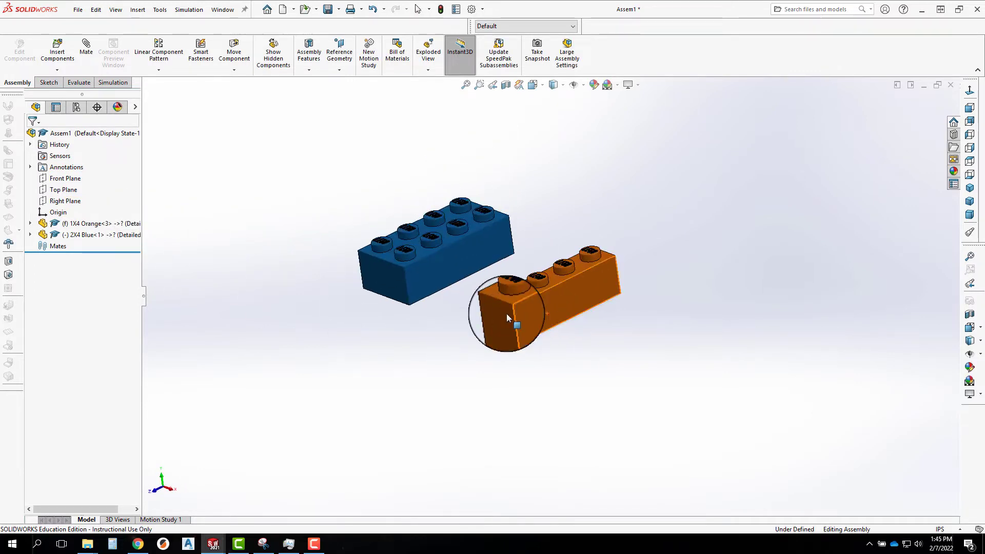
{"action": "left_click", "coordinate": [75, 229]}
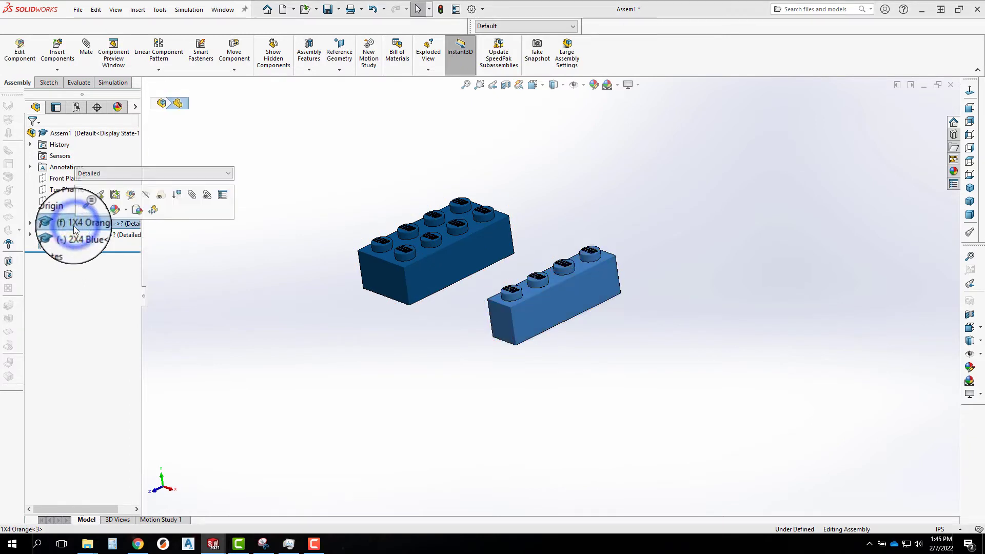
{"action": "left_click", "coordinate": [220, 322]}
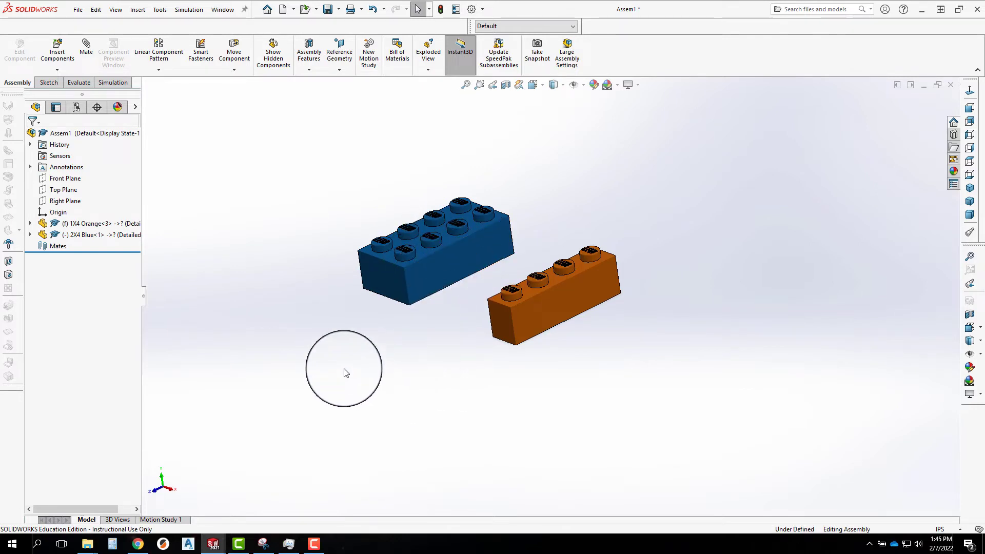
Move the 2X4 Blue brick freely so it floats above and to one side of the orange brick.
{"action": "left_click_drag", "start_coordinate": [417, 277], "coordinate": [459, 306]}
{"action": "middle_click_drag", "start_coordinate": [459, 306], "coordinate": [516, 294]}
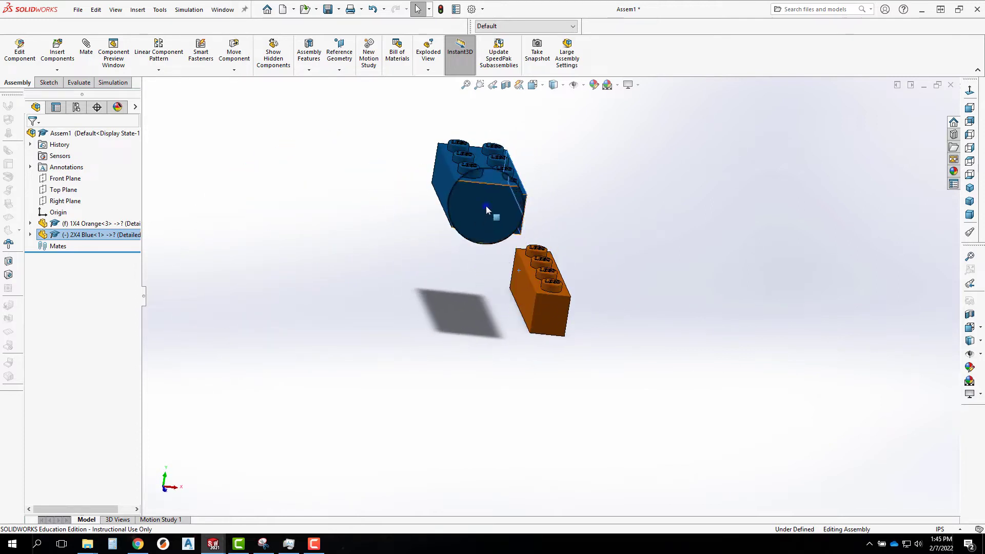
{"action": "left_click_drag", "start_coordinate": [486, 205], "coordinate": [451, 235]}
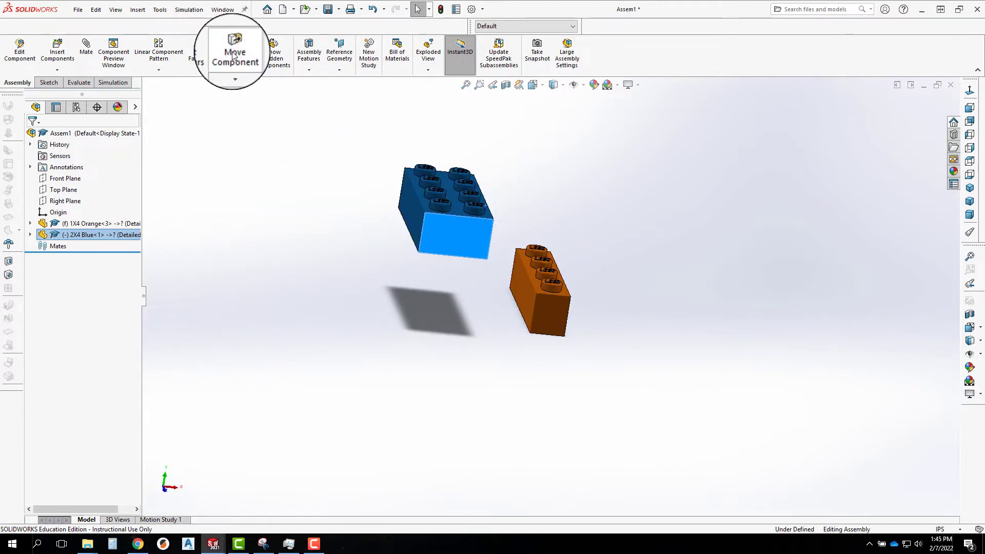
{"action": "left_click", "coordinate": [234, 51]}
{"action": "left_click", "coordinate": [269, 166]}
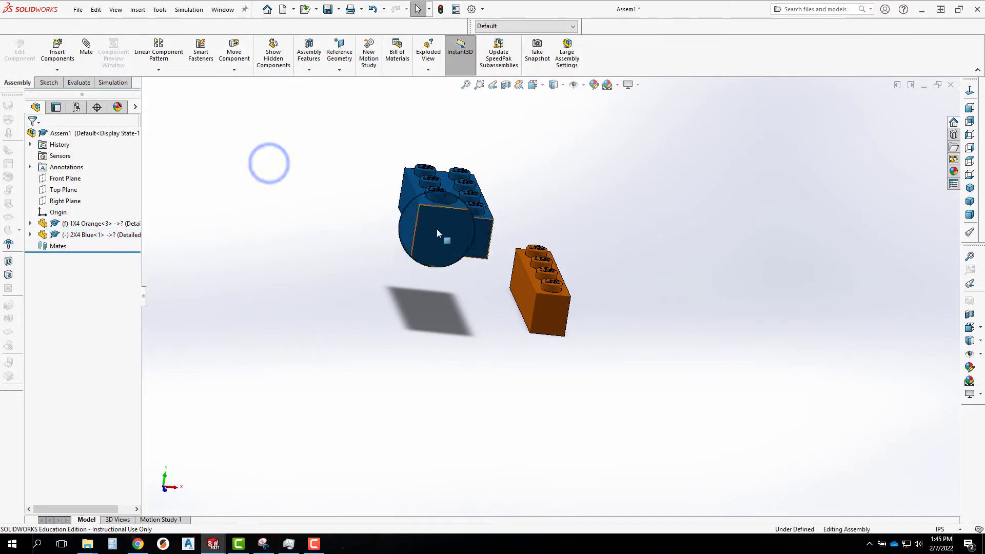
{"action": "left_click", "coordinate": [459, 222]}
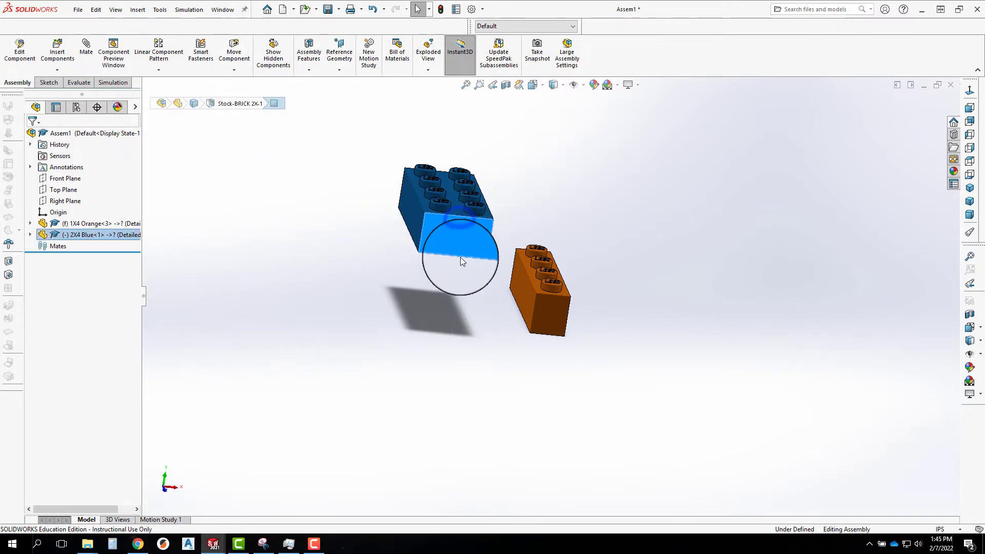
{"action": "left_click_drag", "start_coordinate": [548, 228], "coordinate": [464, 189]}
{"action": "left_click", "coordinate": [573, 182]}
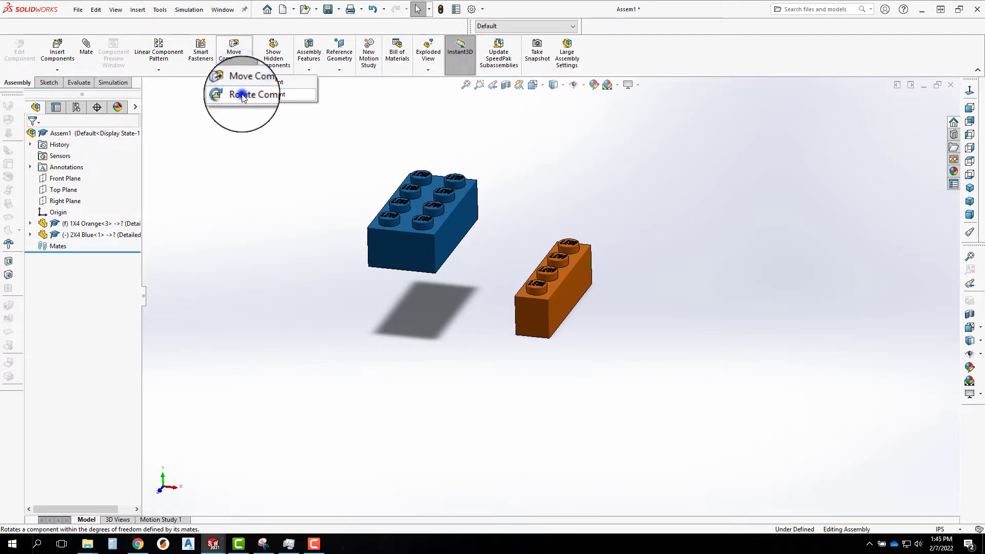
Try to rotate the 2X4 Blue brick with Rotate Component, then undo the rotation.
{"action": "left_click", "coordinate": [244, 94]}
{"action": "left_click_drag", "start_coordinate": [419, 222], "coordinate": [384, 153]}
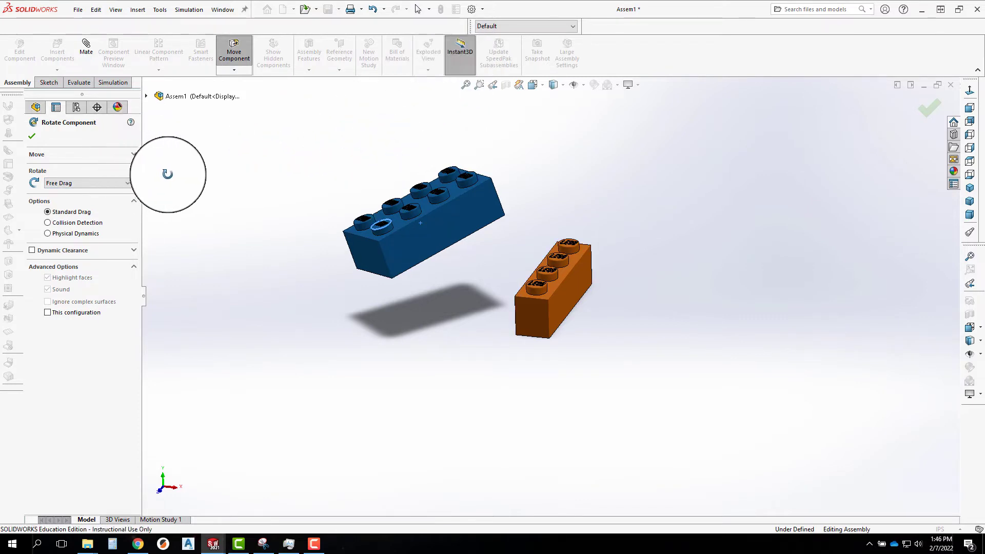
{"action": "key", "text": "Escape"}
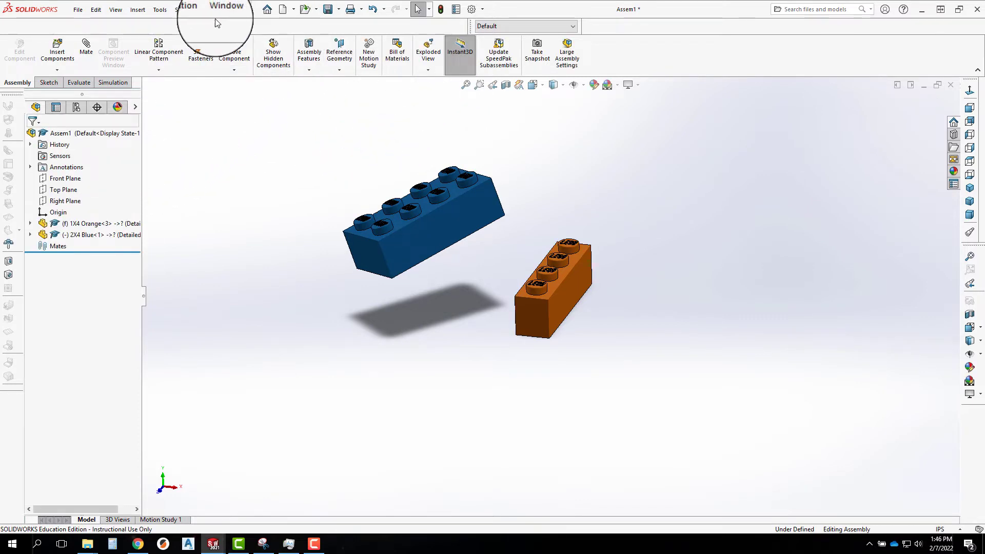
{"action": "left_click", "coordinate": [373, 11]}
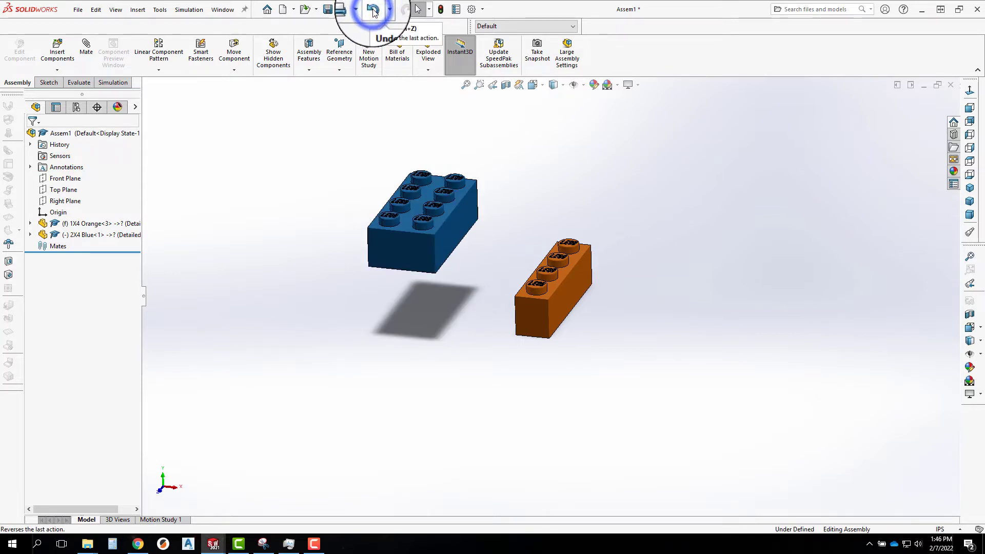
Rotate the 2X4 Blue brick slightly about its lower front edge using Rotate Component with the About Entity option.
{"action": "left_click", "coordinate": [233, 73]}
{"action": "left_click", "coordinate": [241, 96]}
{"action": "left_click_drag", "start_coordinate": [369, 222], "coordinate": [358, 175]}
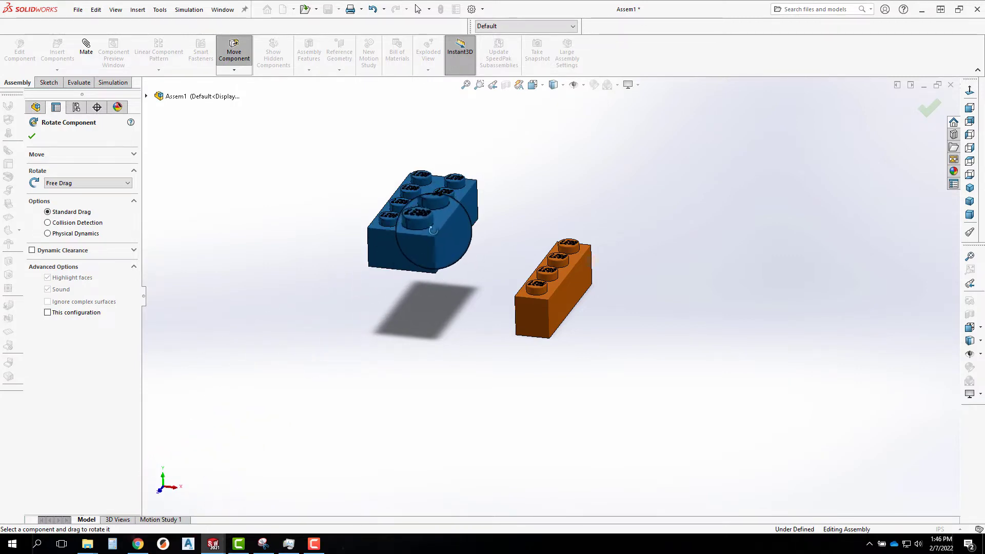
{"action": "left_click", "coordinate": [75, 197]}
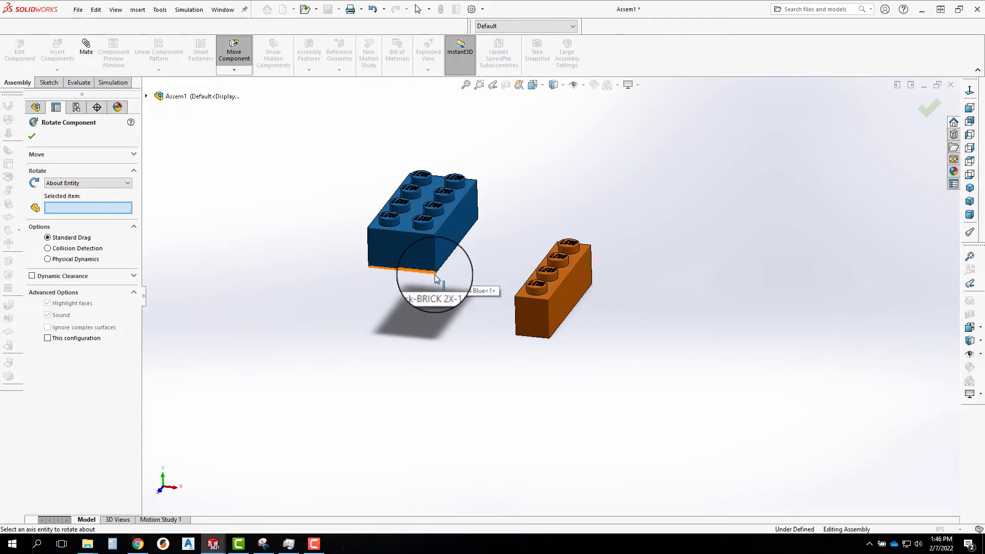
{"action": "left_click", "coordinate": [405, 271]}
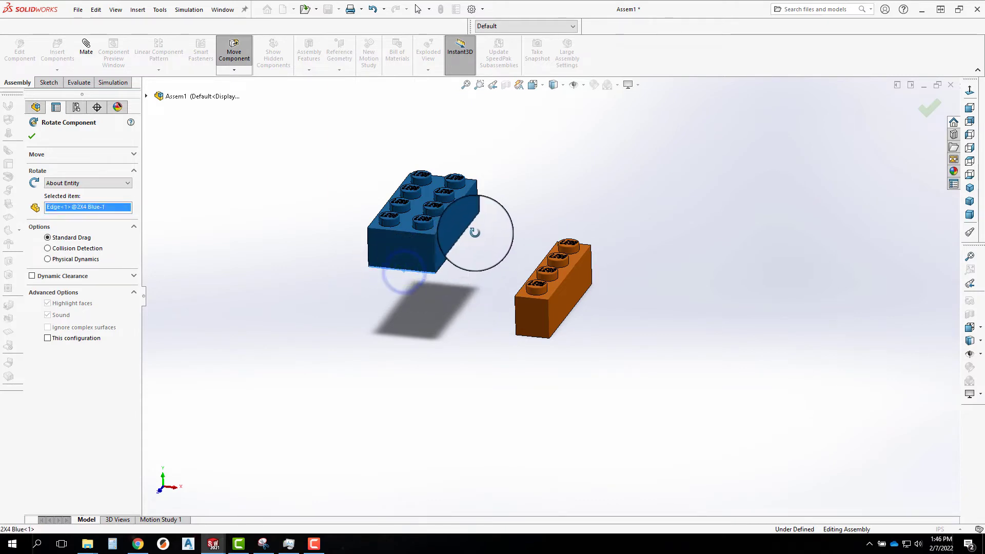
{"action": "left_click_drag", "start_coordinate": [474, 232], "coordinate": [410, 202]}
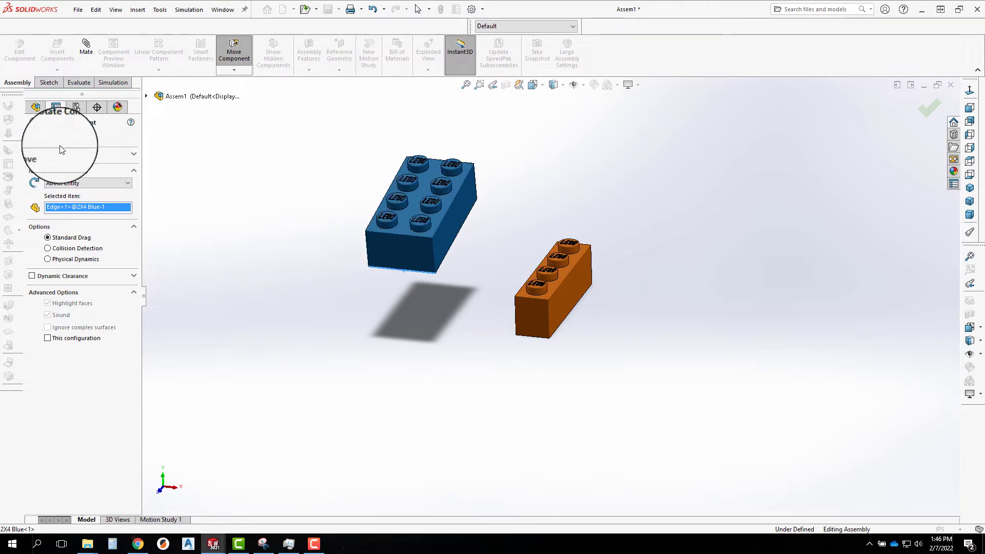
{"action": "left_click", "coordinate": [31, 136]}
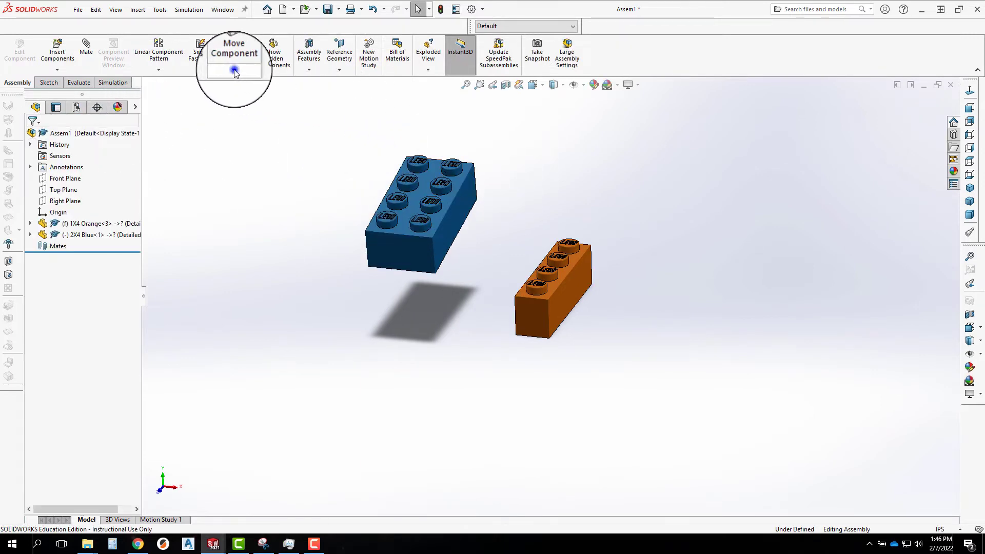
Rotate the 2X4 Blue brick with Free Drag so that its short end faces the viewer.
{"action": "left_click", "coordinate": [242, 97]}
{"action": "left_click_drag", "start_coordinate": [440, 211], "coordinate": [461, 183]}
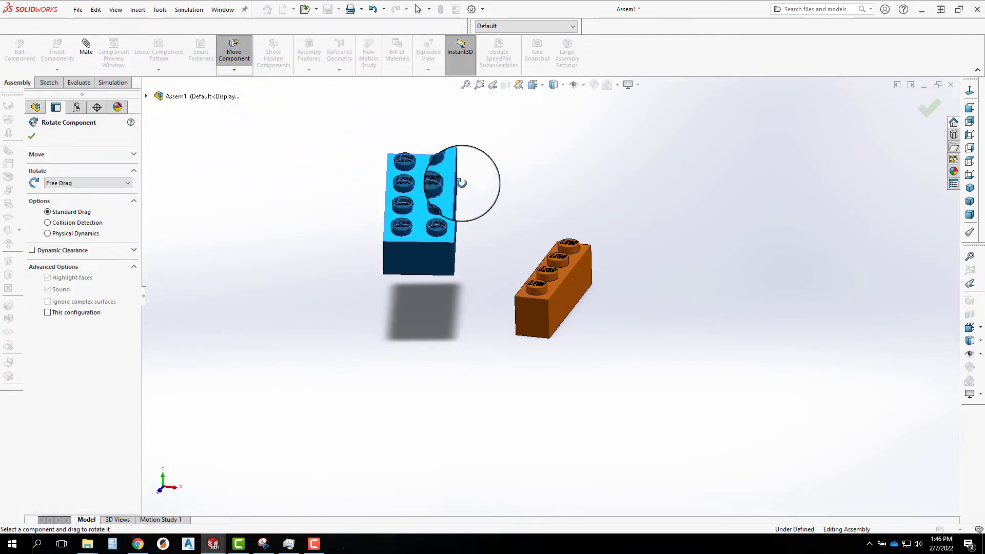
{"action": "key", "text": "Escape"}
{"action": "scroll", "coordinate": [527, 198], "scroll_direction": "up", "scroll_amount": 1}
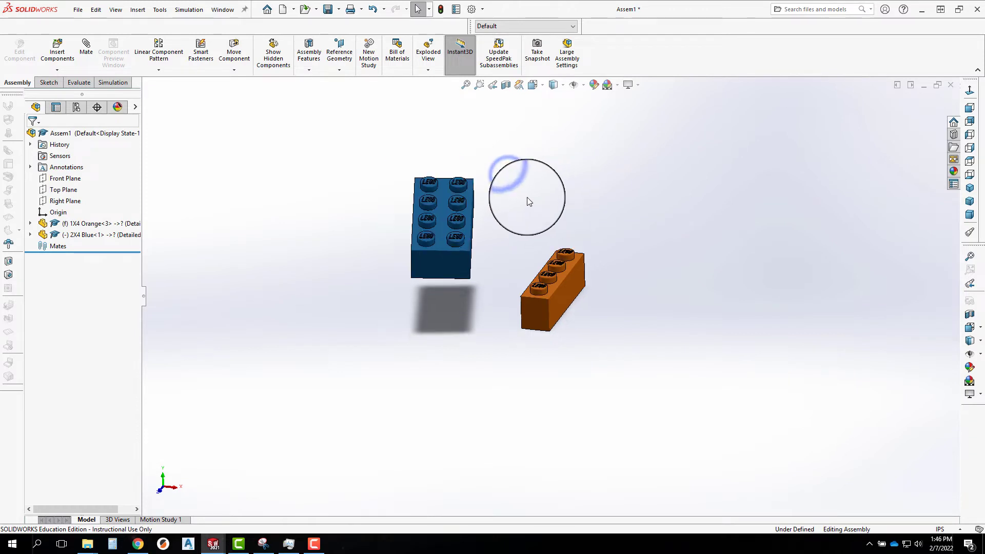
{"action": "scroll", "coordinate": [530, 199], "scroll_direction": "down", "scroll_amount": 1}
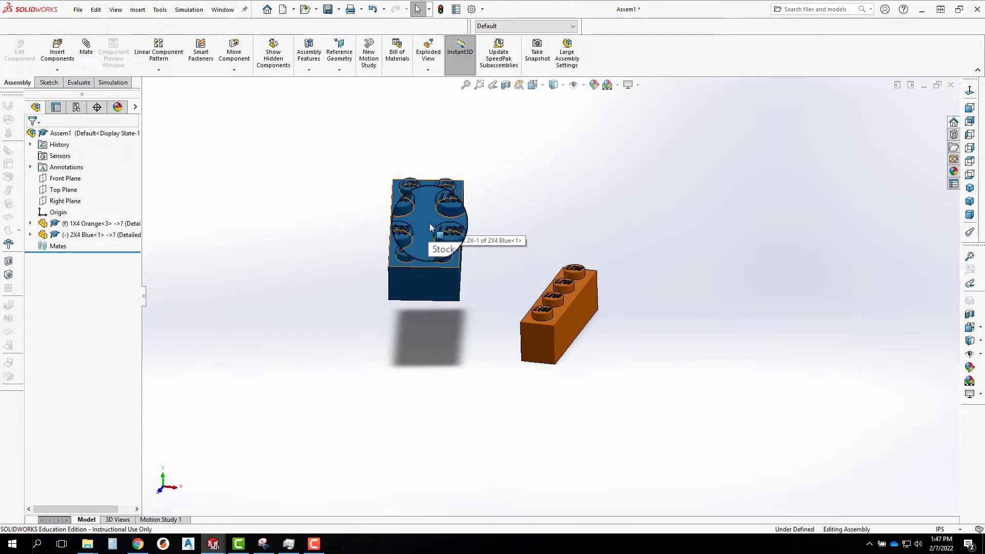
{"action": "left_click", "coordinate": [565, 200]}
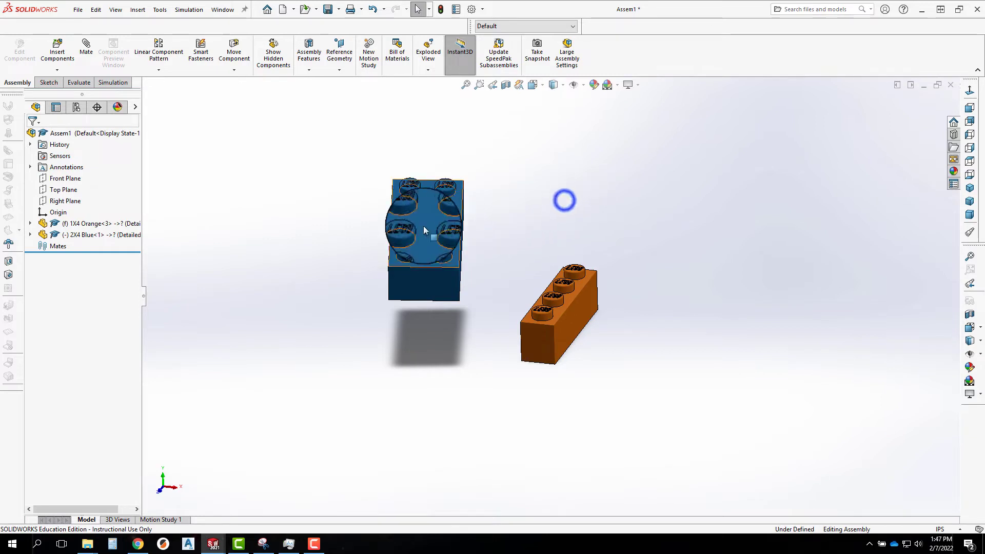
Copy the 2X4 Blue brick twice within the assembly, placing both copies on the far side of the orange brick.
{"action": "left_click", "coordinate": [51, 62]}
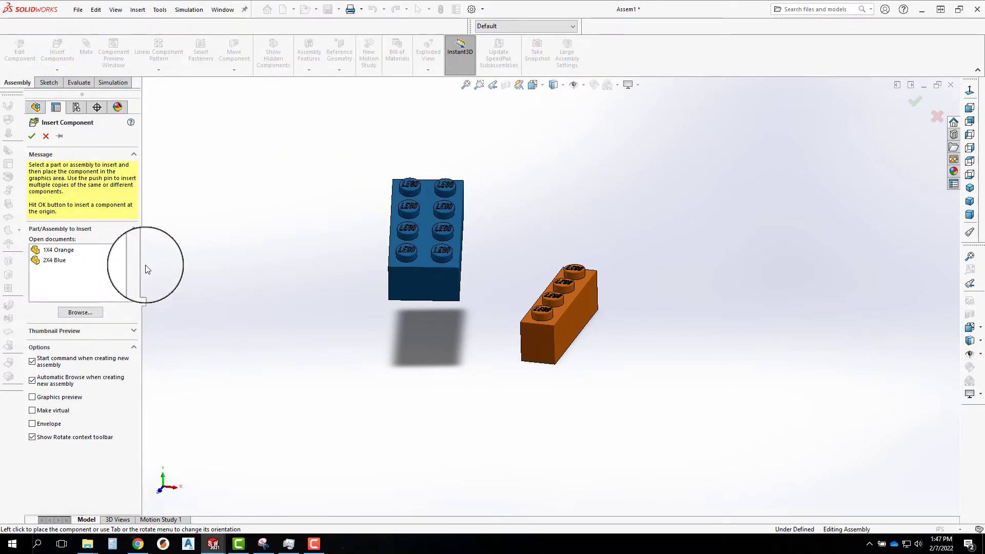
{"action": "key", "text": "Escape"}
{"action": "left_click", "coordinate": [438, 281]}
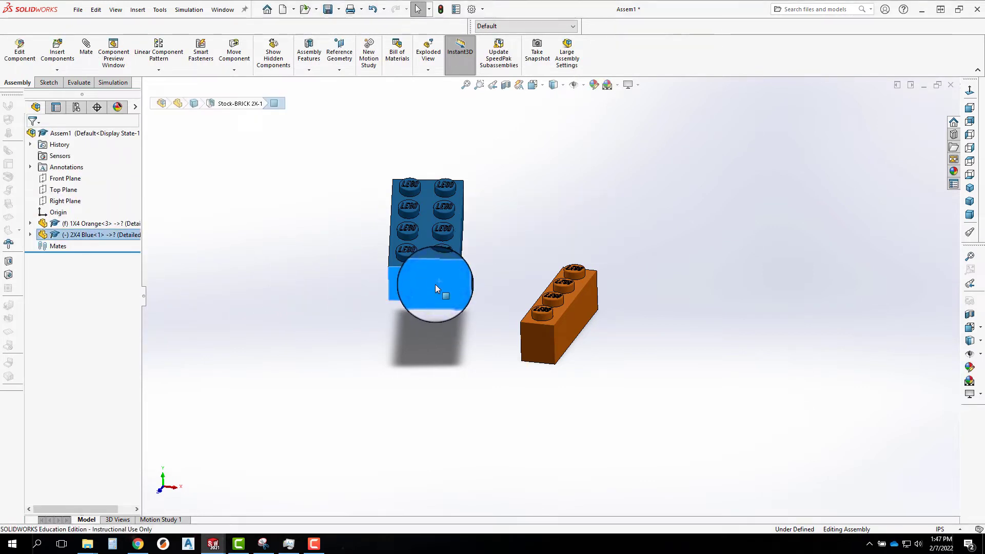
{"action": "left_click_drag", "start_coordinate": [435, 285], "coordinate": [654, 189], "text": "ctrl"}
{"action": "left_click", "coordinate": [650, 256]}
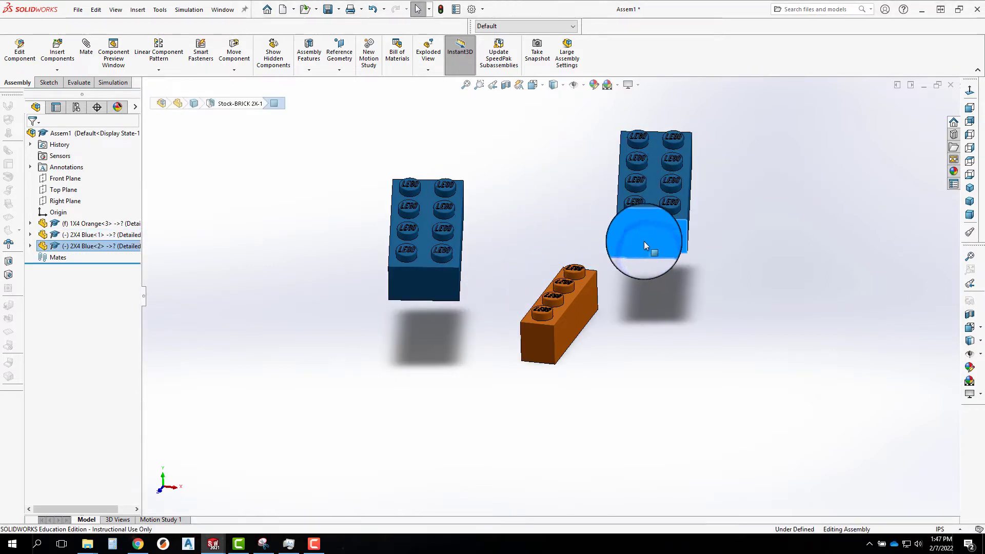
{"action": "left_click_drag", "start_coordinate": [642, 235], "coordinate": [794, 228], "text": "ctrl"}
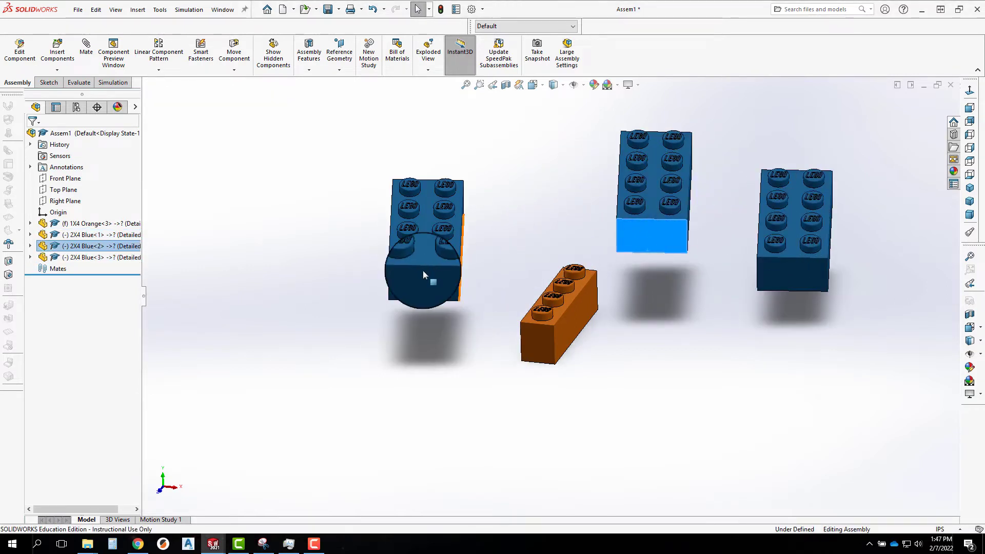
Examine which brick each 2X4 Blue instance in the component list refers to, and view the bricks from several angles.
{"action": "left_click", "coordinate": [91, 236]}
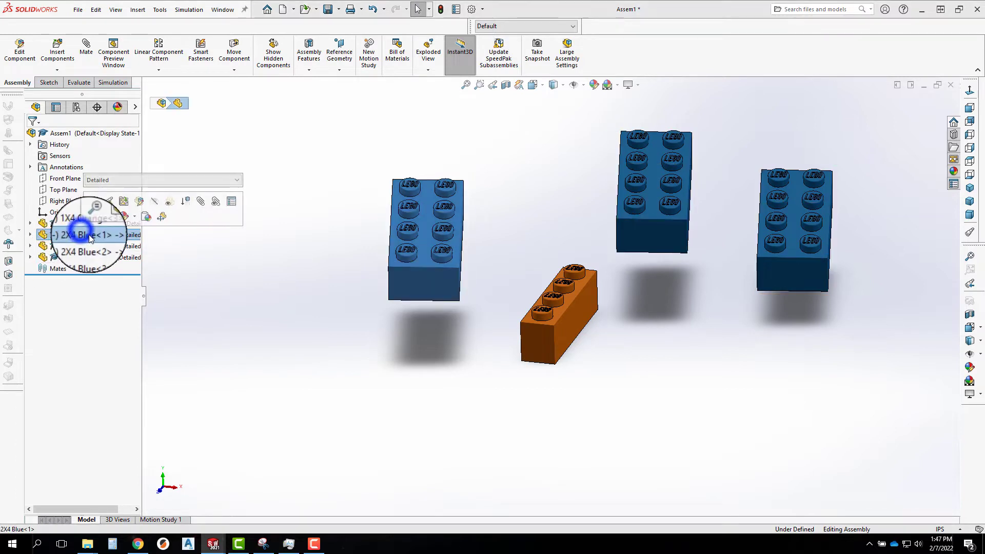
{"action": "left_click", "coordinate": [79, 248]}
{"action": "left_click", "coordinate": [78, 256]}
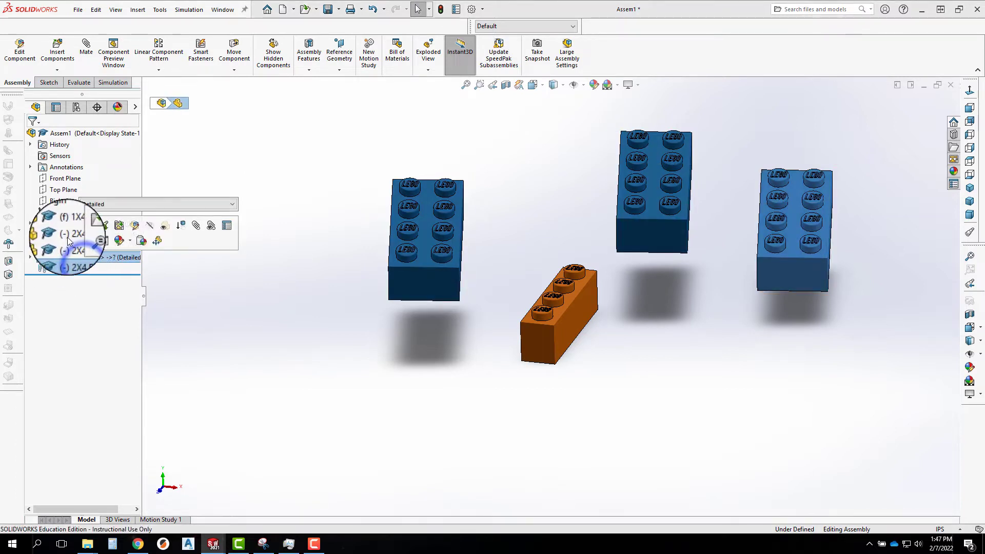
{"action": "left_click", "coordinate": [90, 236]}
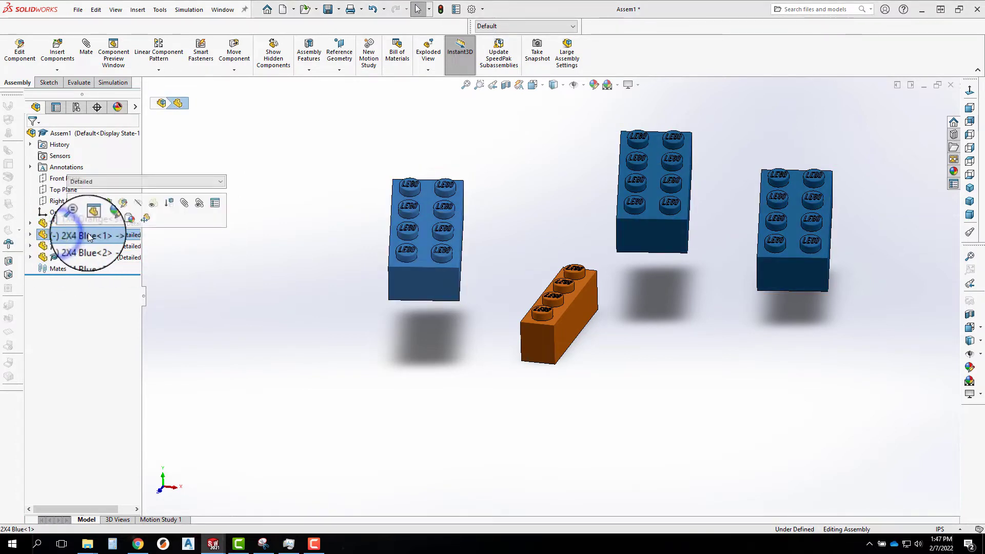
{"action": "left_click", "coordinate": [289, 244]}
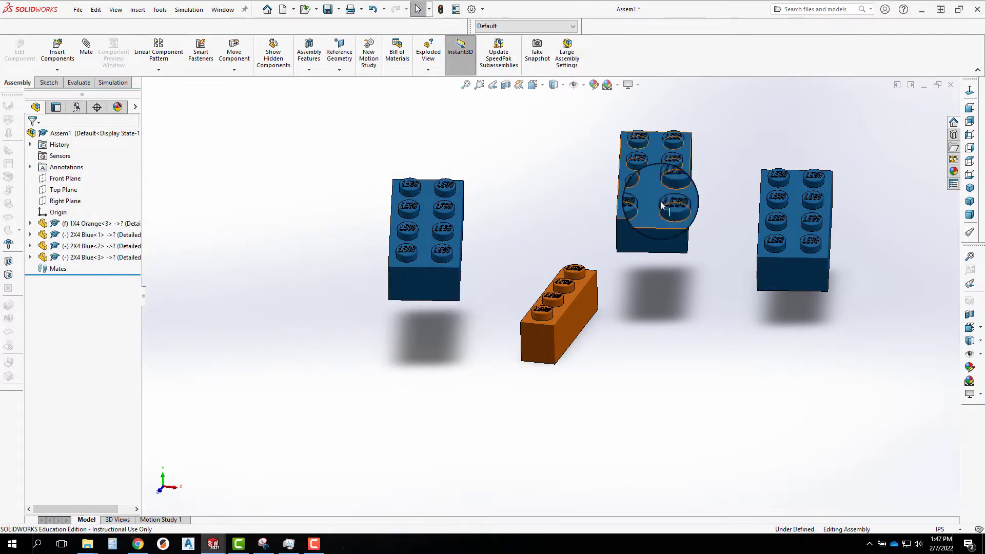
{"action": "middle_click_drag", "start_coordinate": [696, 331], "coordinate": [501, 263]}
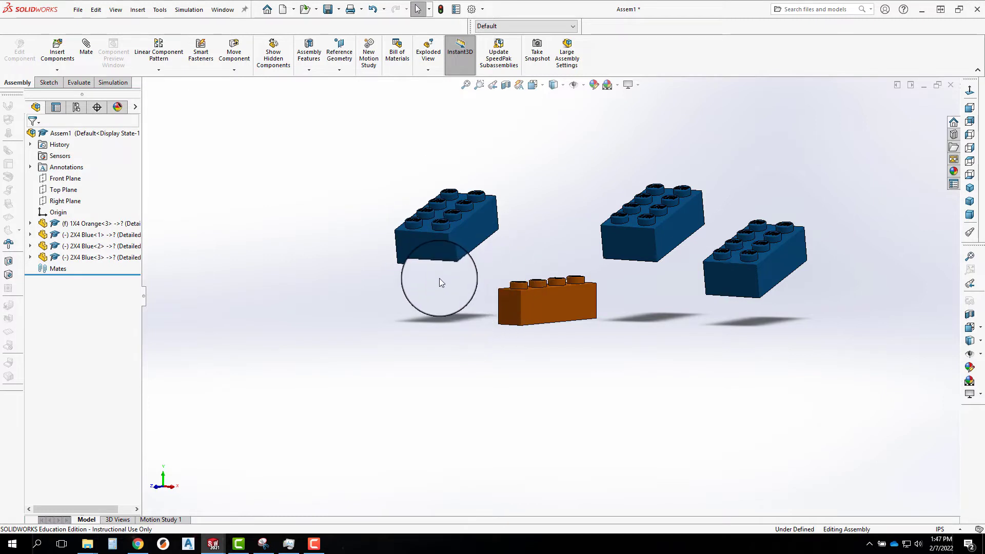
{"action": "middle_click_drag", "start_coordinate": [440, 279], "coordinate": [502, 304]}
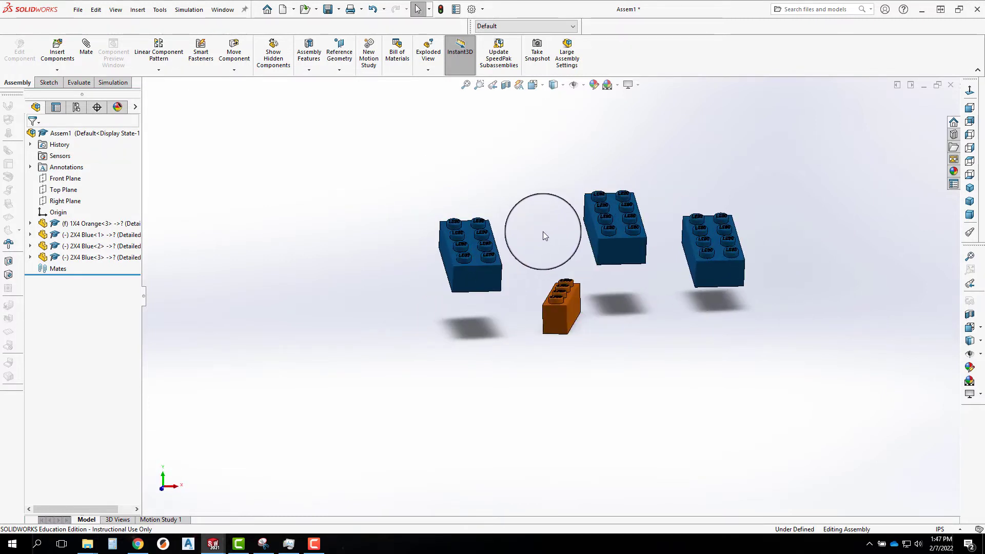
{"action": "left_click", "coordinate": [57, 55]}
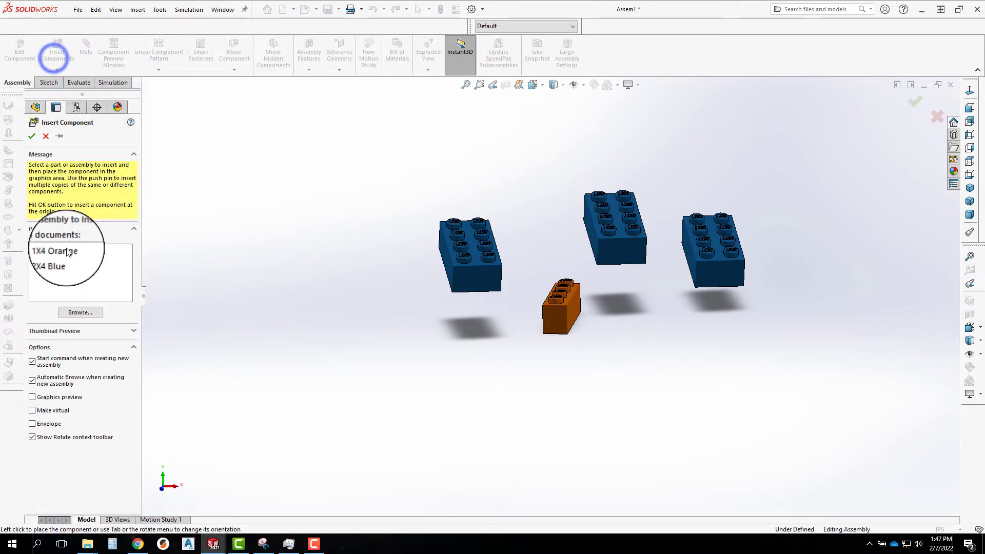
{"action": "left_click", "coordinate": [57, 262]}
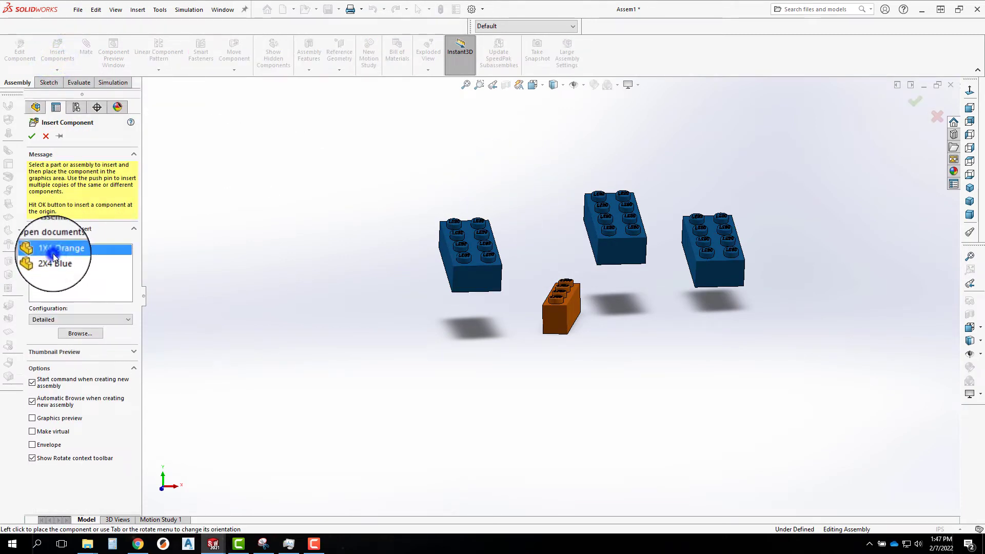
{"action": "key", "text": "Escape"}
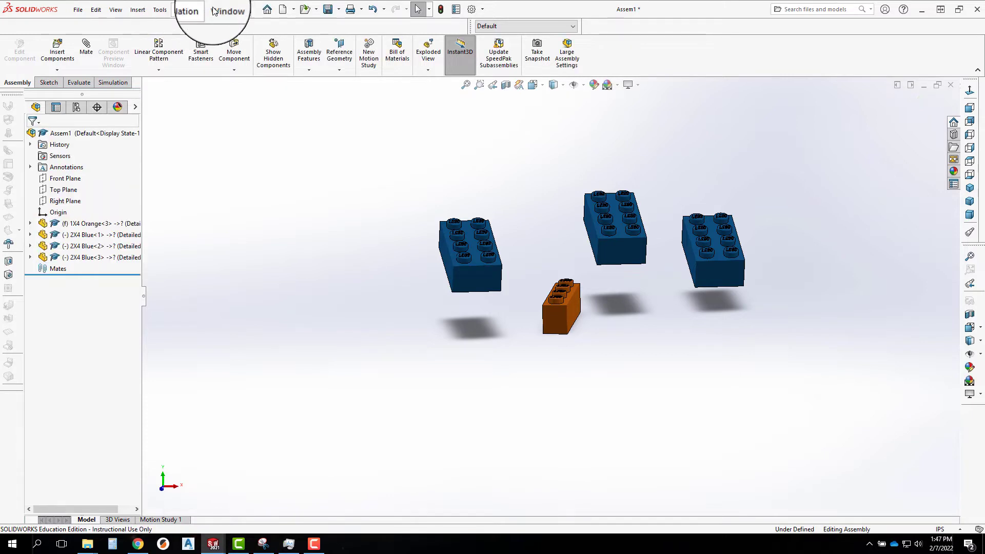
{"action": "left_click", "coordinate": [223, 9]}
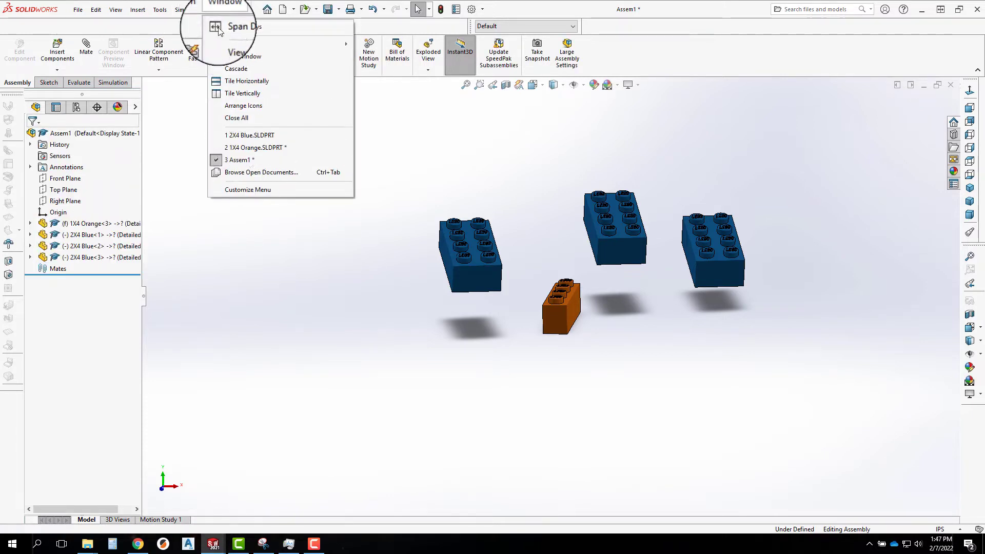
{"action": "mouse_move", "coordinate": [77, 9]}
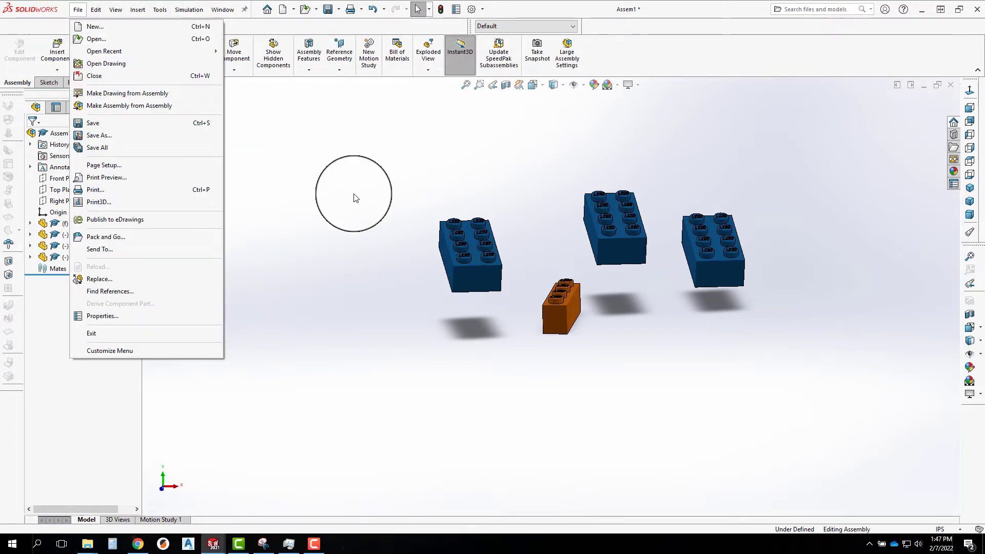
{"action": "left_click", "coordinate": [352, 194]}
Insert 2X6 White.SLDPRT from the lego bricks folder in its Detailed configuration, placed freely beside the blue bricks.
{"action": "left_click", "coordinate": [54, 53]}
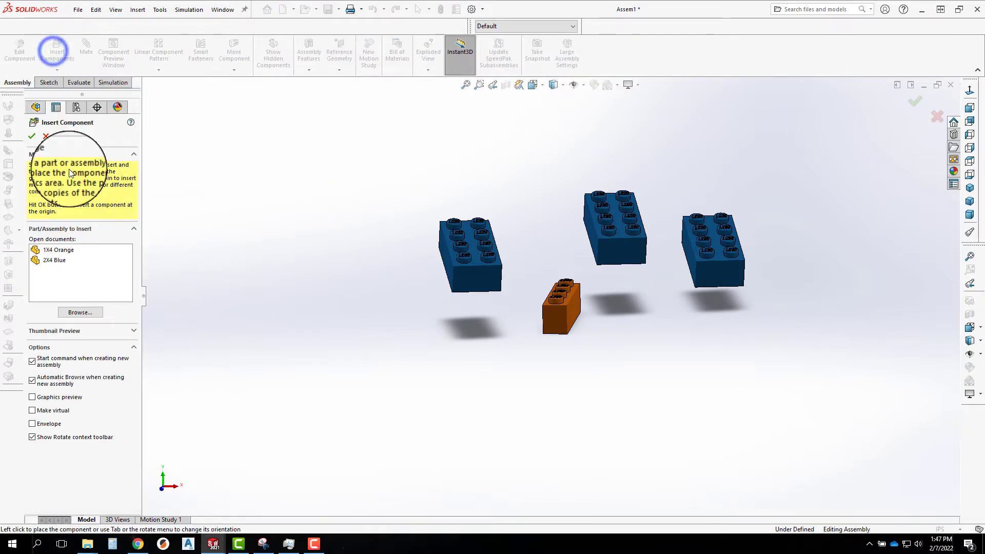
{"action": "left_click", "coordinate": [80, 314]}
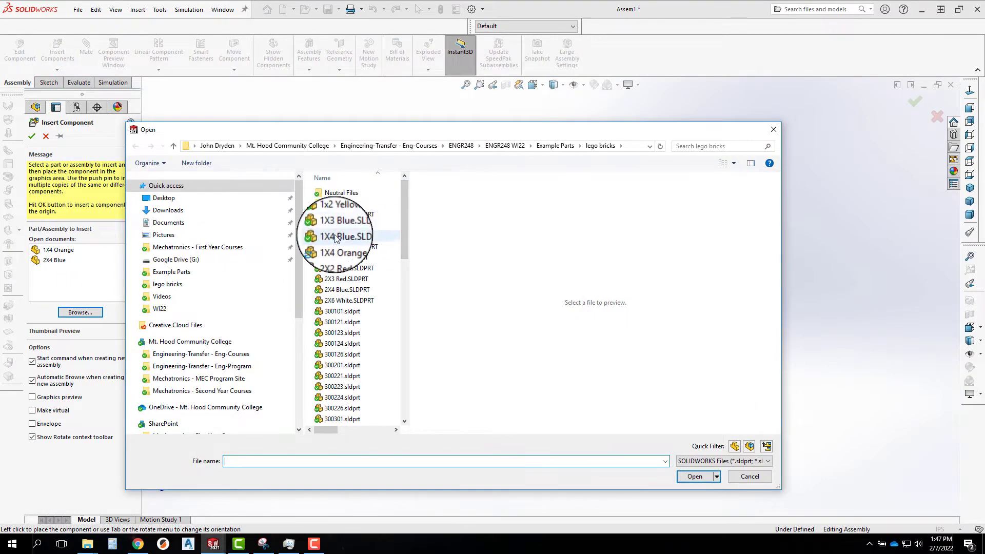
{"action": "left_click", "coordinate": [336, 300]}
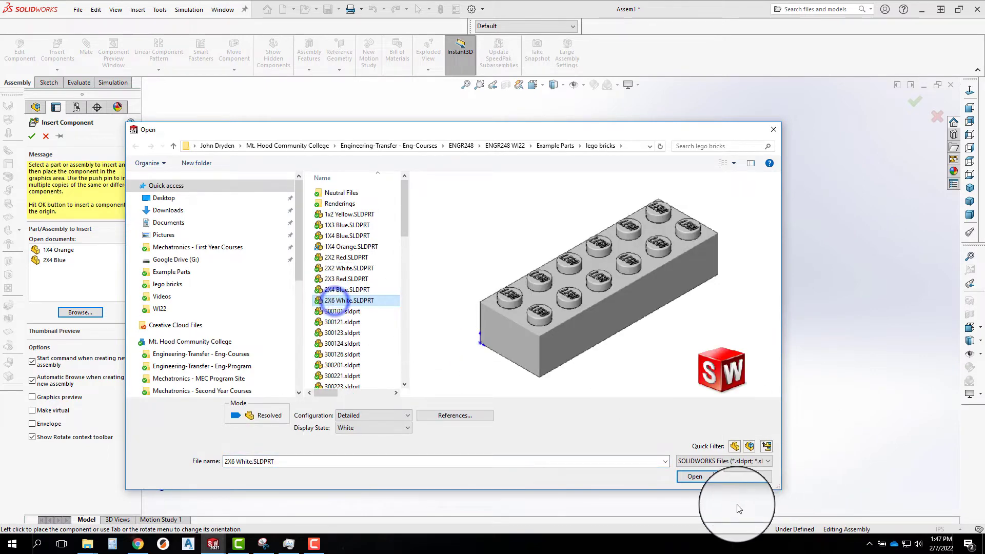
{"action": "left_click", "coordinate": [694, 477]}
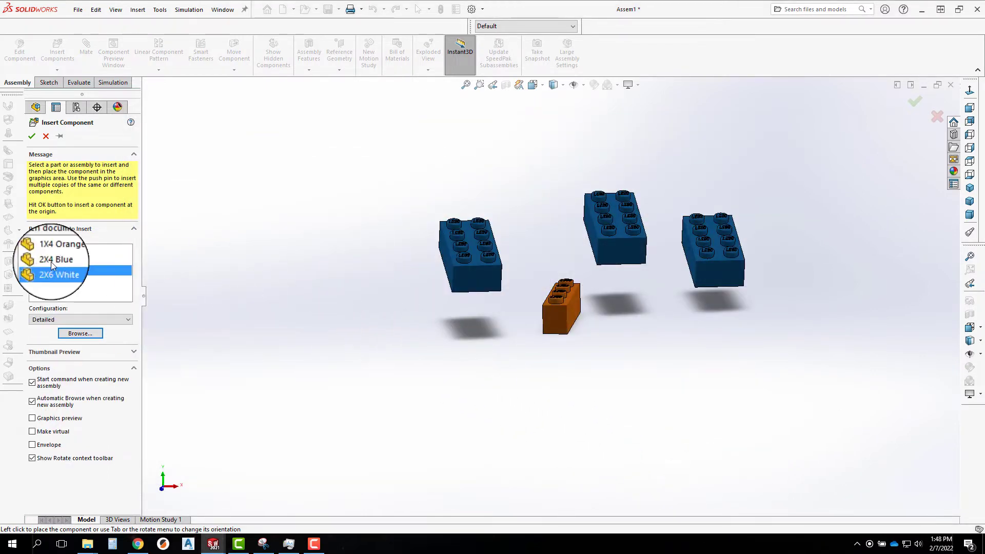
{"action": "left_click", "coordinate": [290, 259]}
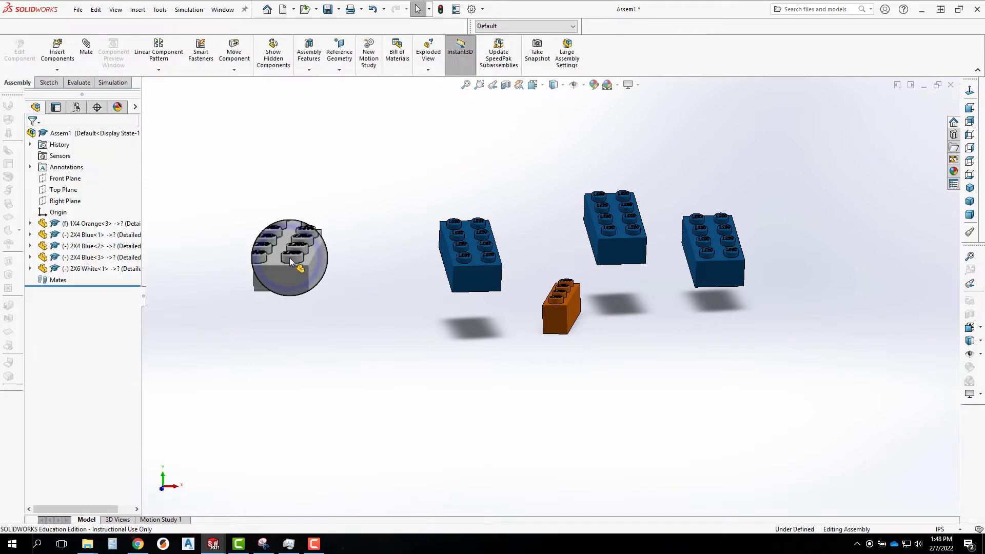
{"action": "middle_click_drag", "start_coordinate": [347, 246], "coordinate": [360, 334]}
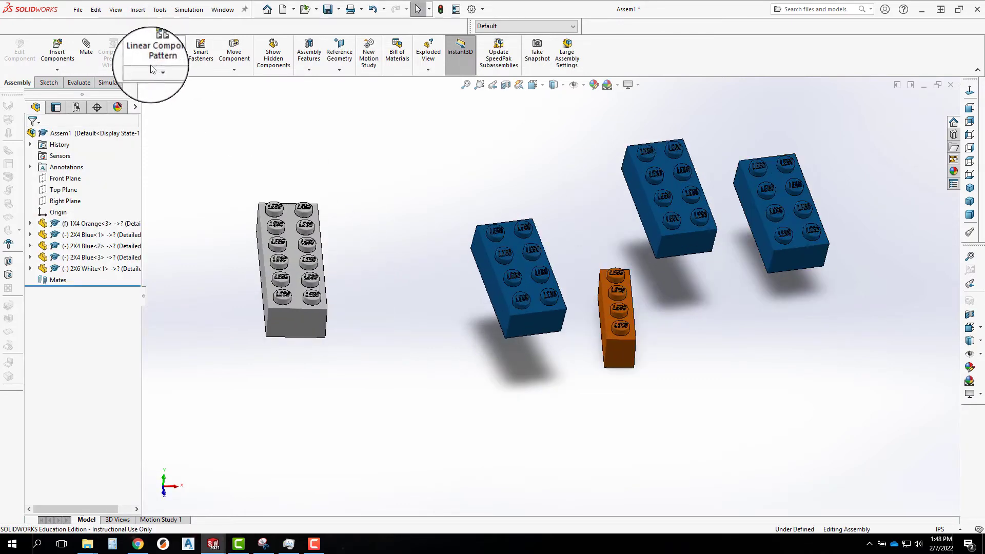
Load 1x2 Yellow.SLDPRT and 2X3 Red.SLDPRT together from the lego bricks folder for insertion into the assembly.
{"action": "left_click", "coordinate": [57, 51]}
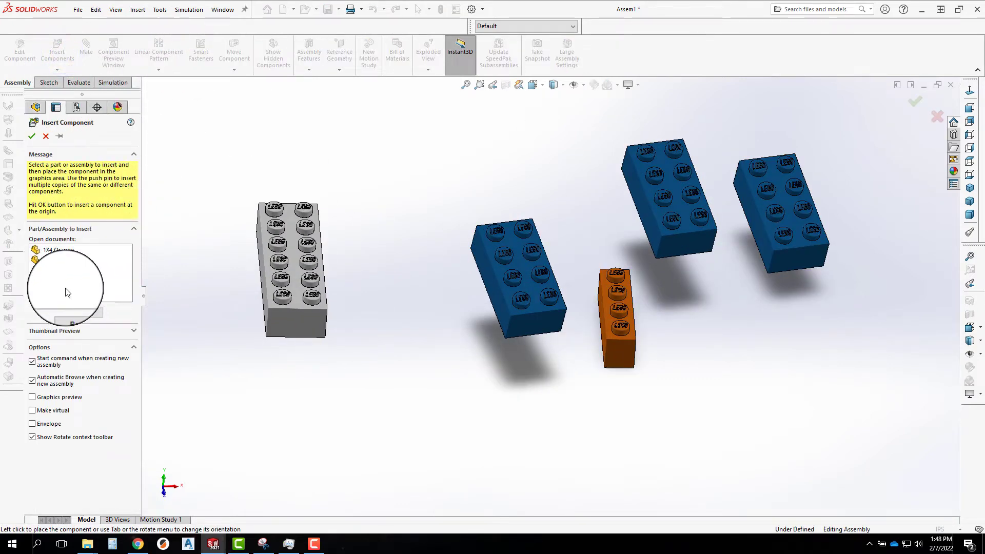
{"action": "left_click", "coordinate": [73, 314]}
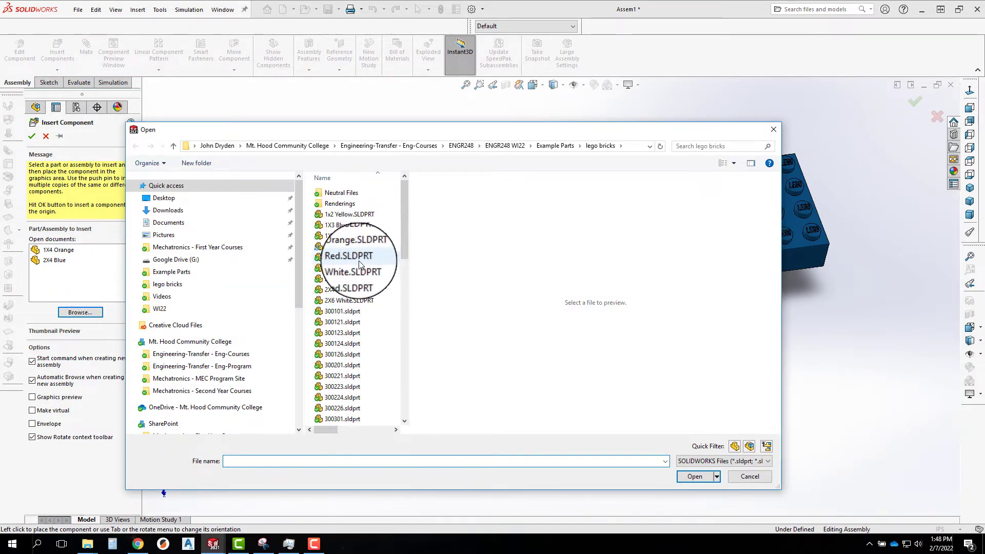
{"action": "left_click", "coordinate": [333, 258]}
{"action": "left_click", "coordinate": [331, 278]}
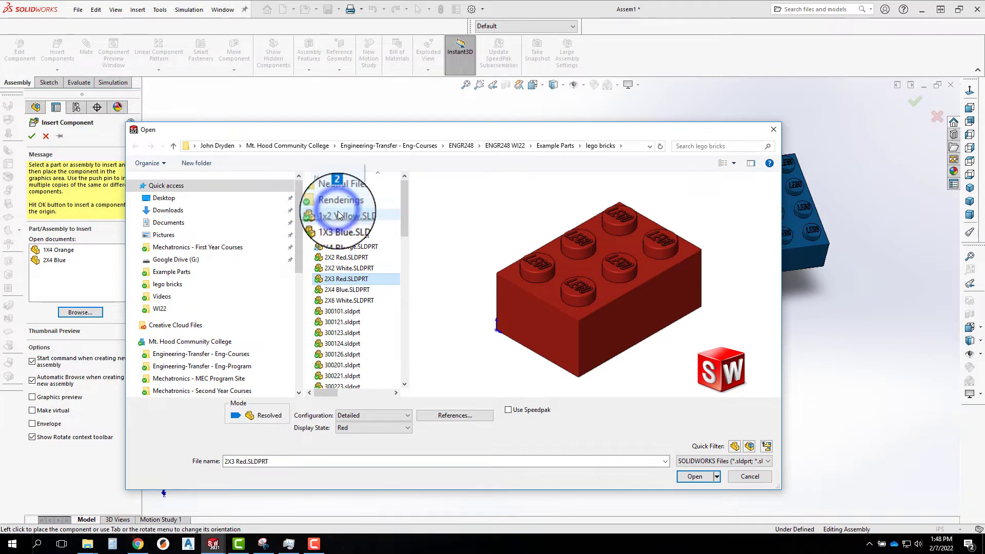
{"action": "left_click_drag", "start_coordinate": [340, 215], "coordinate": [340, 207], "text": "ctrl"}
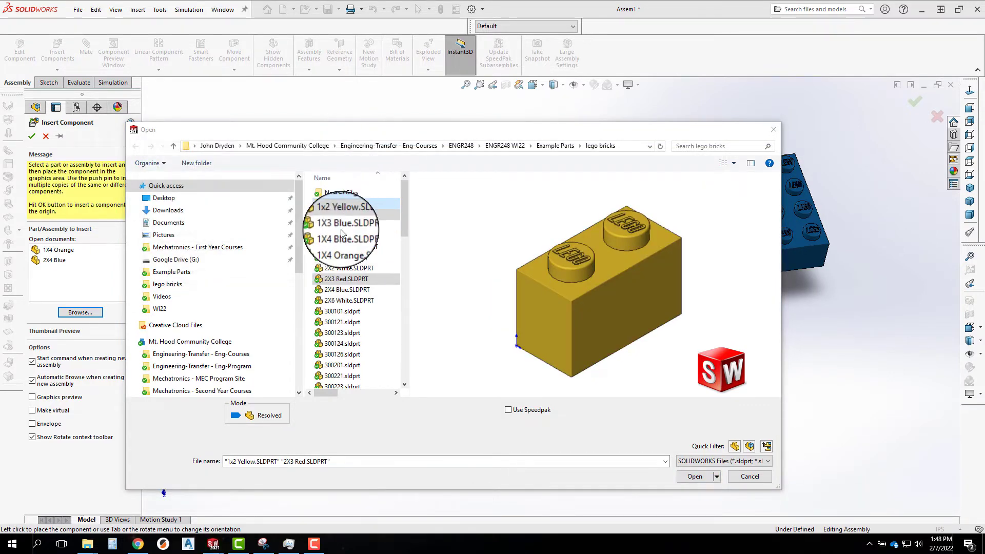
{"action": "left_click", "coordinate": [343, 218]}
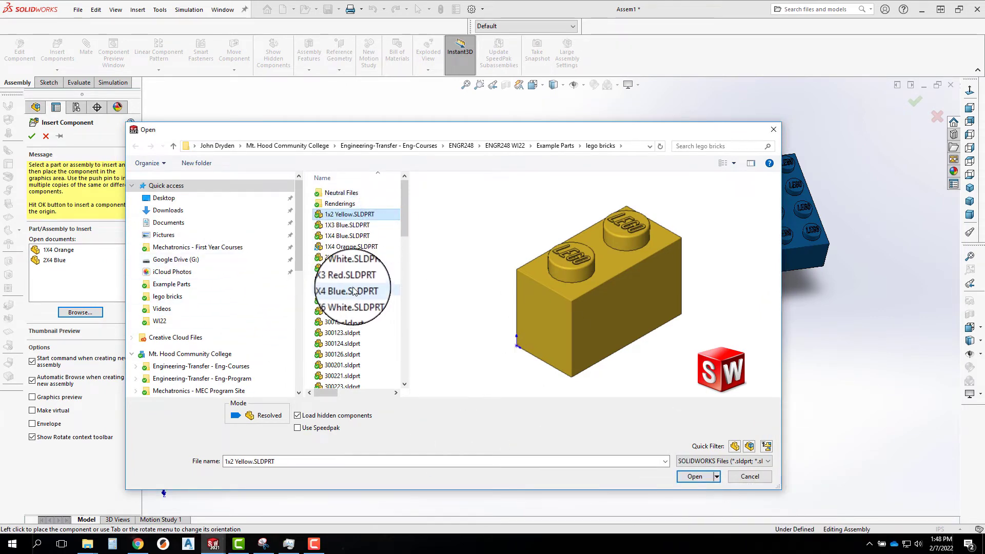
{"action": "left_click", "coordinate": [336, 279], "text": "ctrl"}
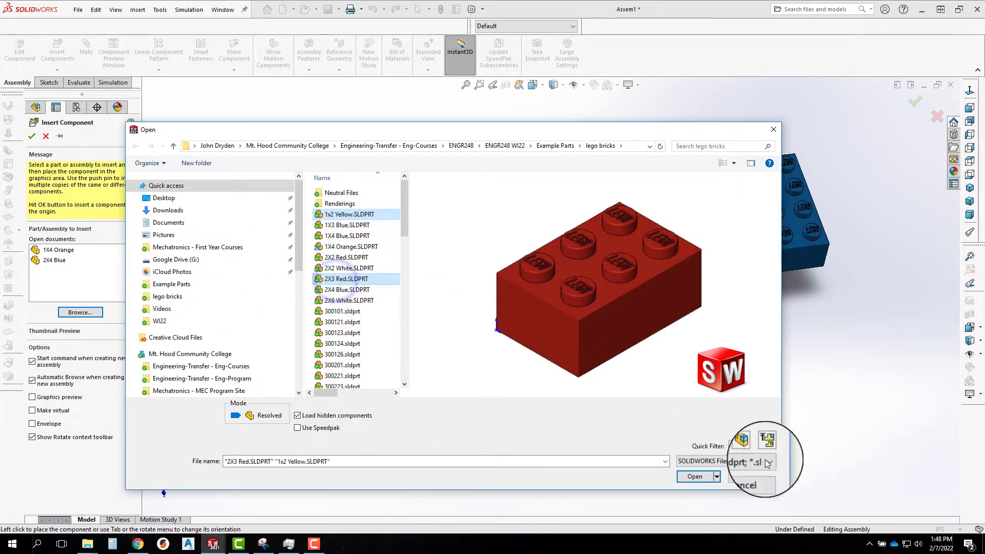
{"action": "left_click", "coordinate": [698, 478]}
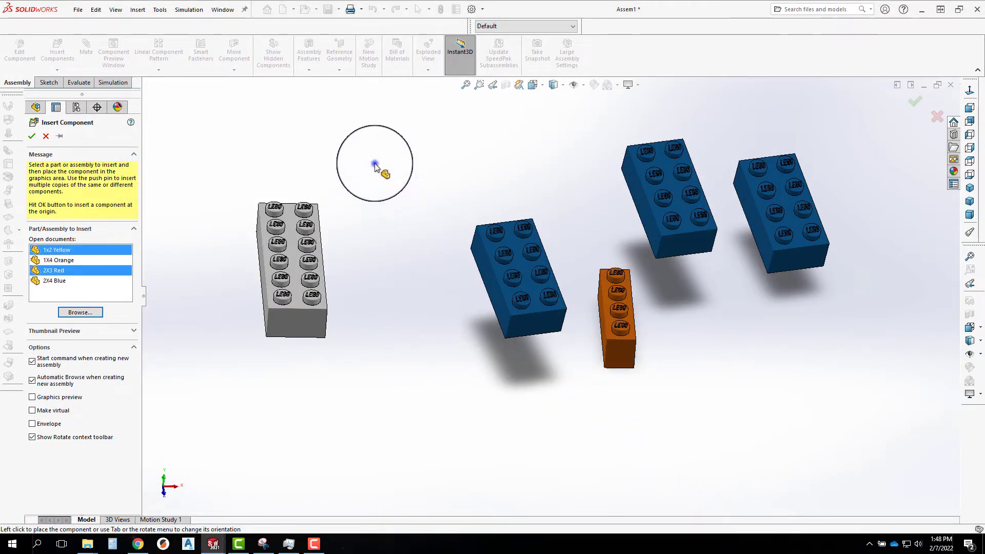
Place the 1x2 Yellow and 2X3 Red bricks in their Detailed configurations, side by side behind the white brick and the nearest blue brick.
{"action": "left_click", "coordinate": [375, 167]}
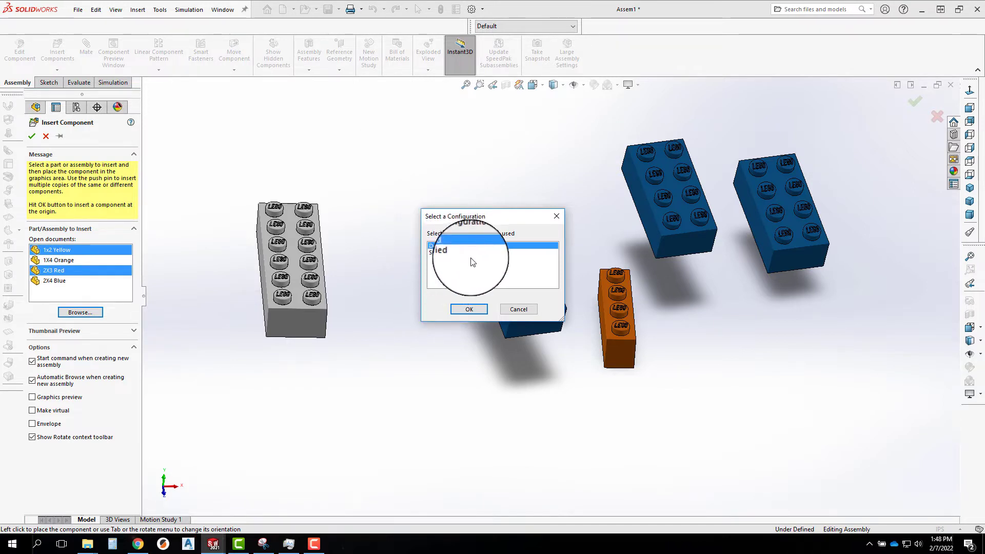
{"action": "left_click", "coordinate": [469, 309]}
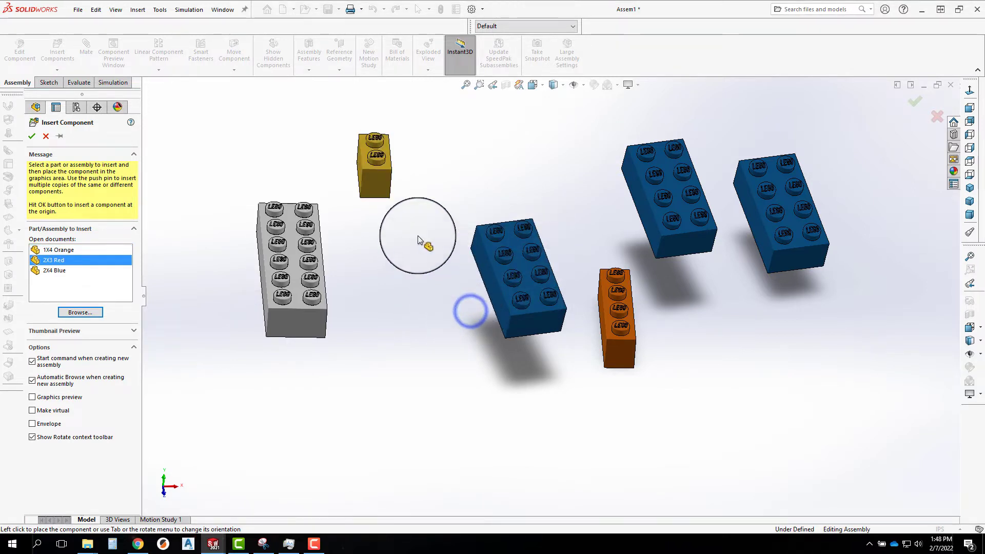
{"action": "left_click", "coordinate": [482, 178]}
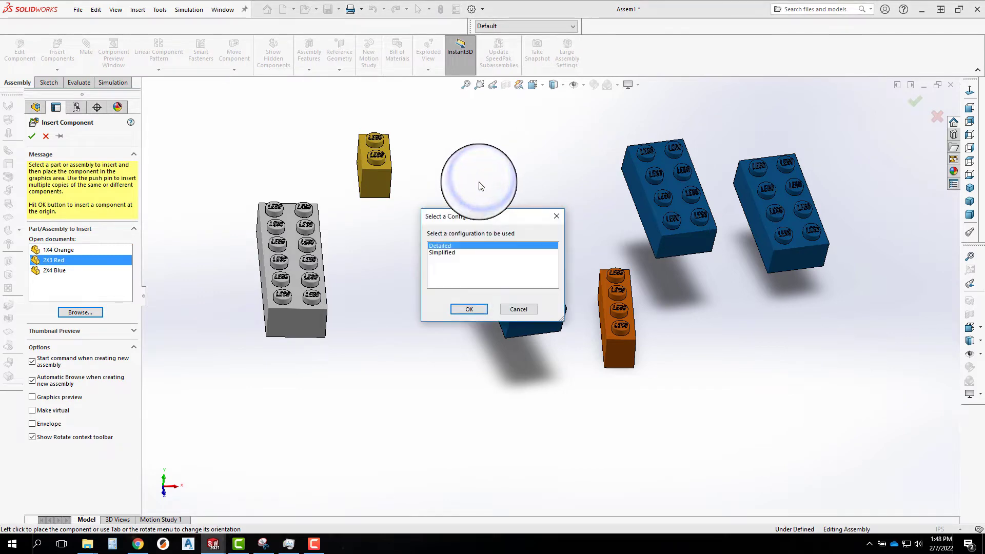
{"action": "left_click", "coordinate": [452, 309]}
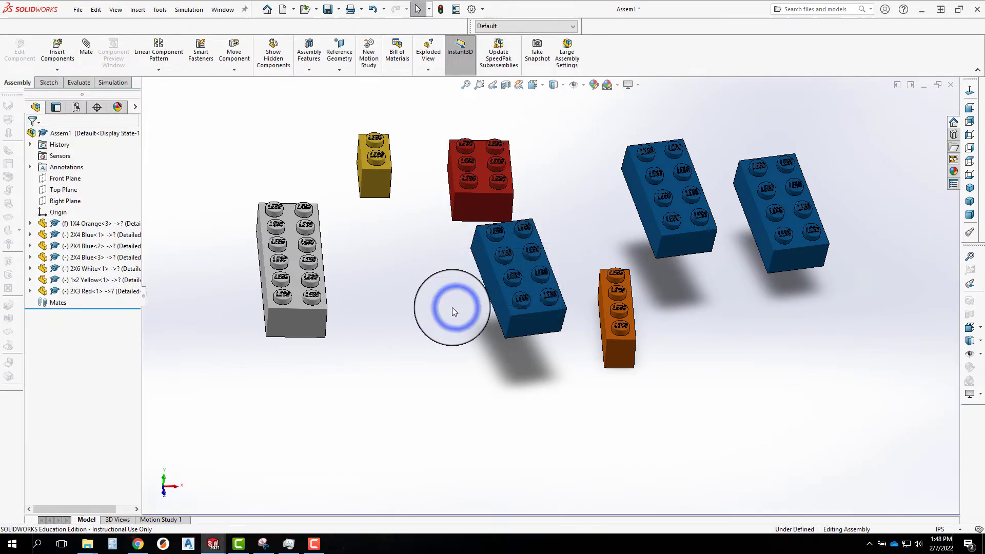
Start the Mate command and examine the Advanced, Mechanical and Standard mate types.
{"action": "middle_click_drag", "start_coordinate": [466, 392], "coordinate": [449, 343]}
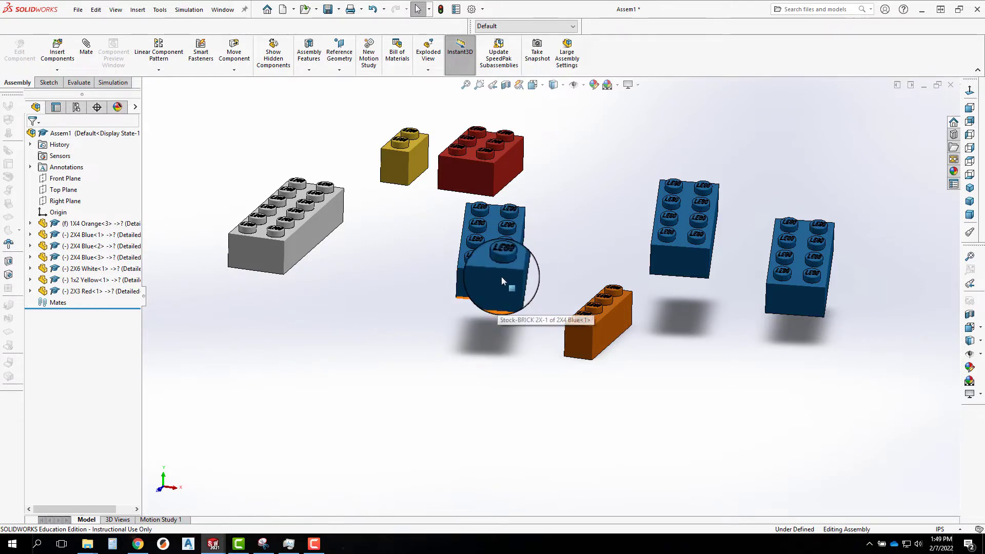
{"action": "middle_click_drag", "start_coordinate": [586, 257], "coordinate": [596, 319]}
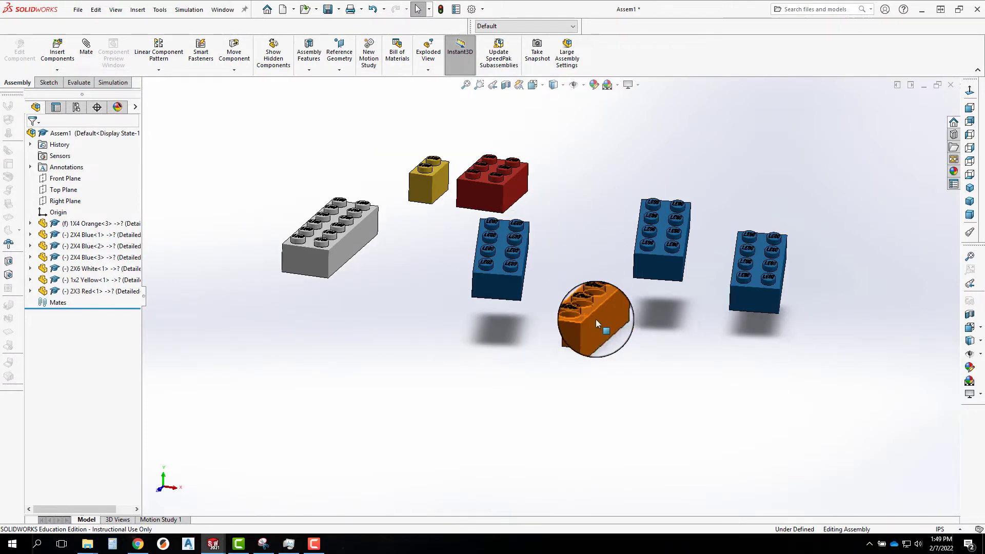
{"action": "mouse_move", "coordinate": [585, 270]}
{"action": "middle_mouse_down"}
{"action": "mouse_move", "coordinate": [534, 259]}
{"action": "mouse_move", "coordinate": [598, 231]}
{"action": "mouse_move", "coordinate": [631, 259]}
{"action": "mouse_move", "coordinate": [569, 260]}
{"action": "middle_mouse_up"}
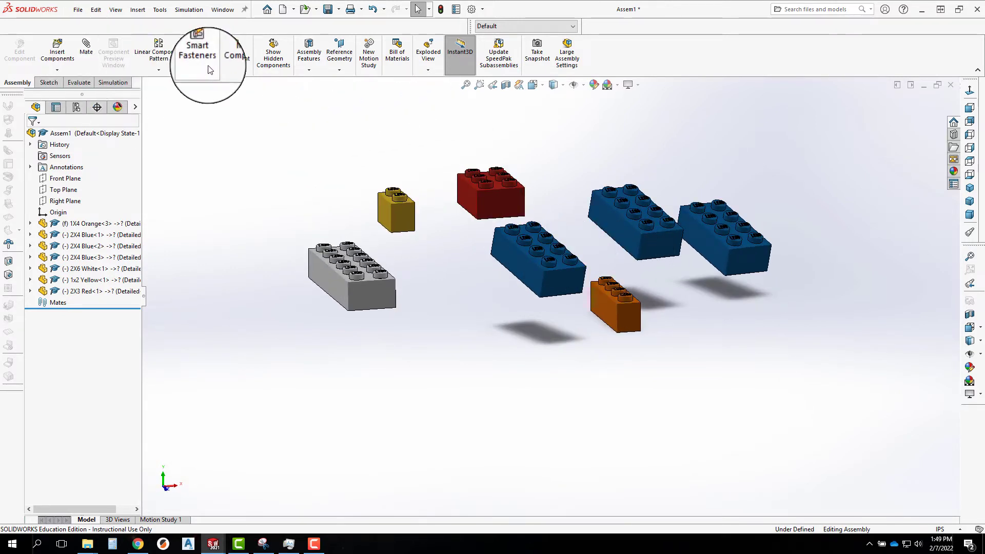
{"action": "left_click", "coordinate": [85, 53]}
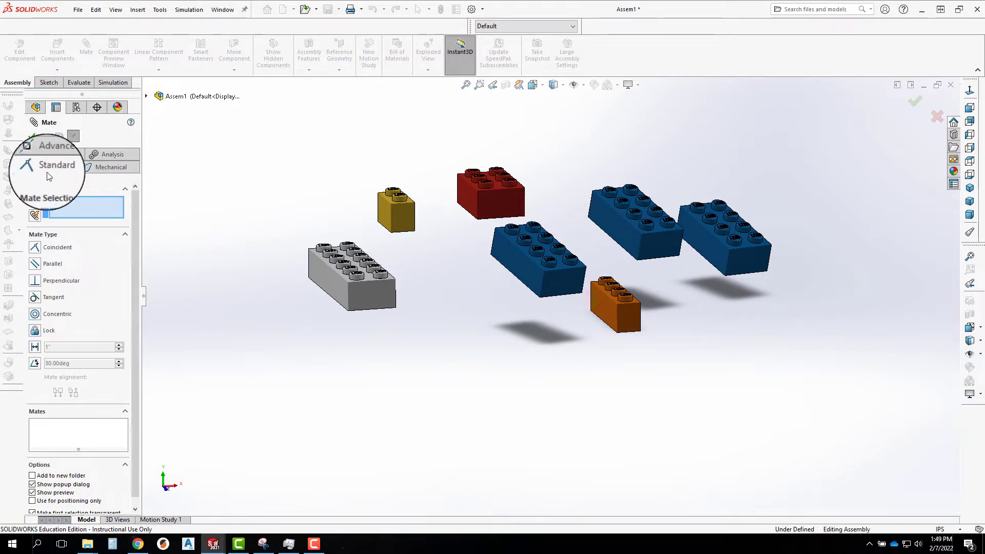
{"action": "left_click", "coordinate": [51, 151]}
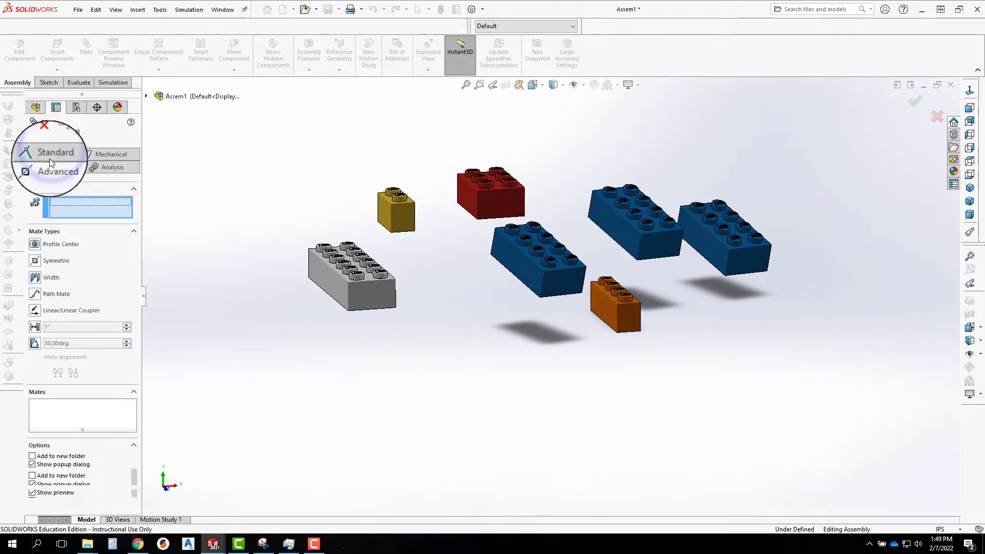
{"action": "left_click", "coordinate": [113, 155]}
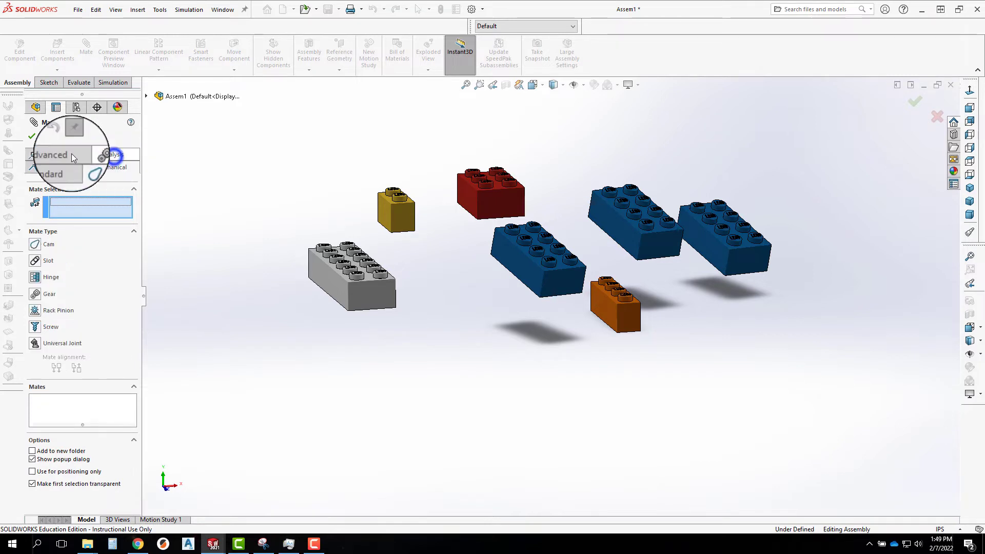
{"action": "left_click", "coordinate": [53, 163]}
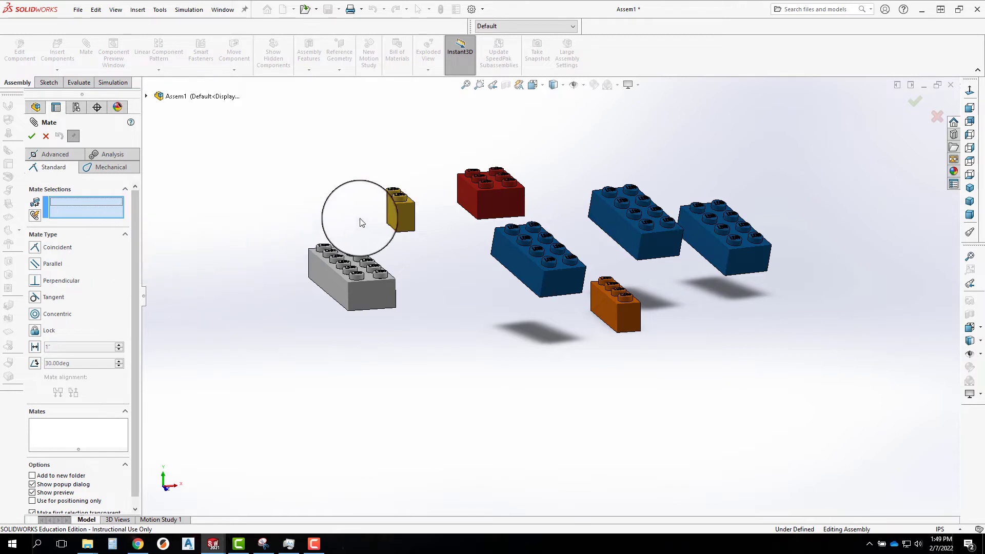
{"action": "left_click", "coordinate": [629, 314]}
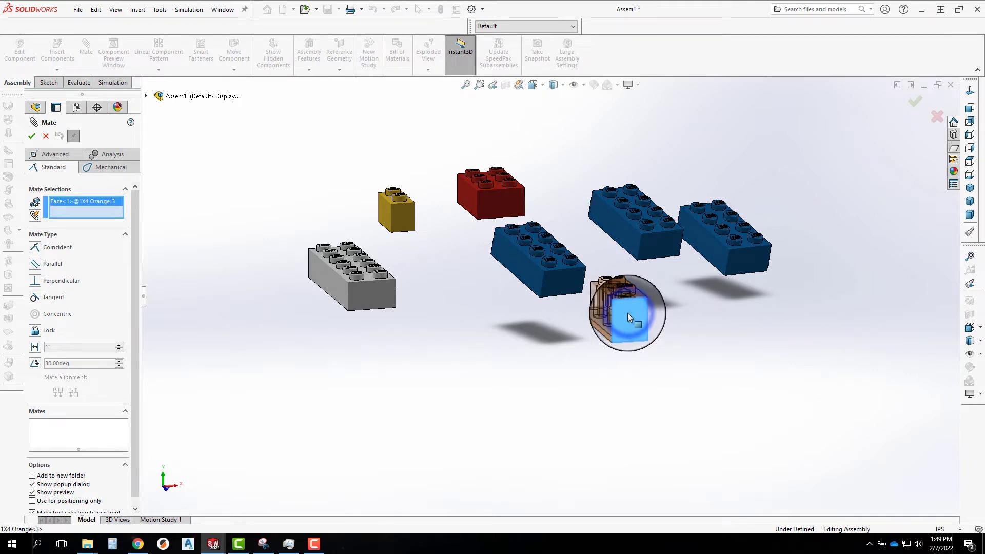
{"action": "left_click", "coordinate": [566, 284]}
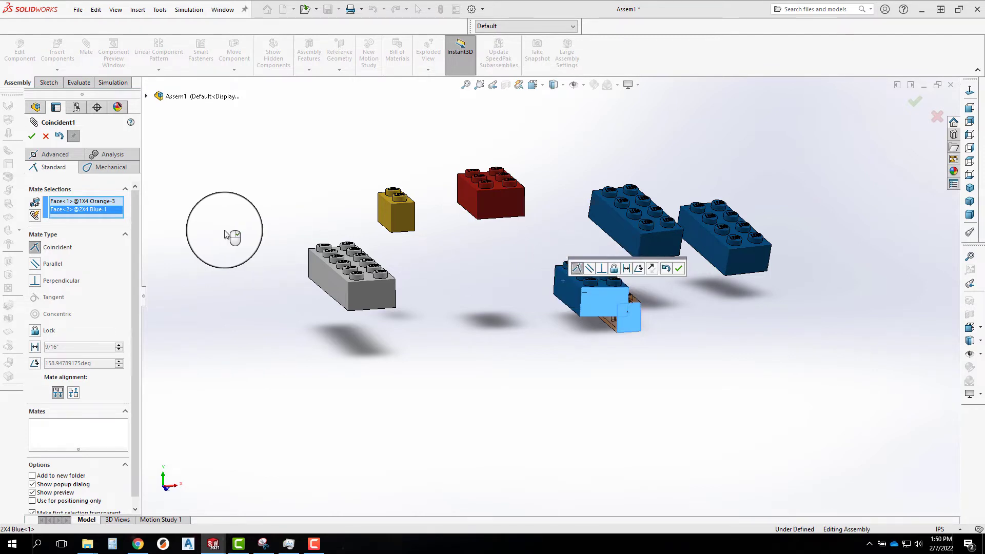
{"action": "key", "text": "Delete"}
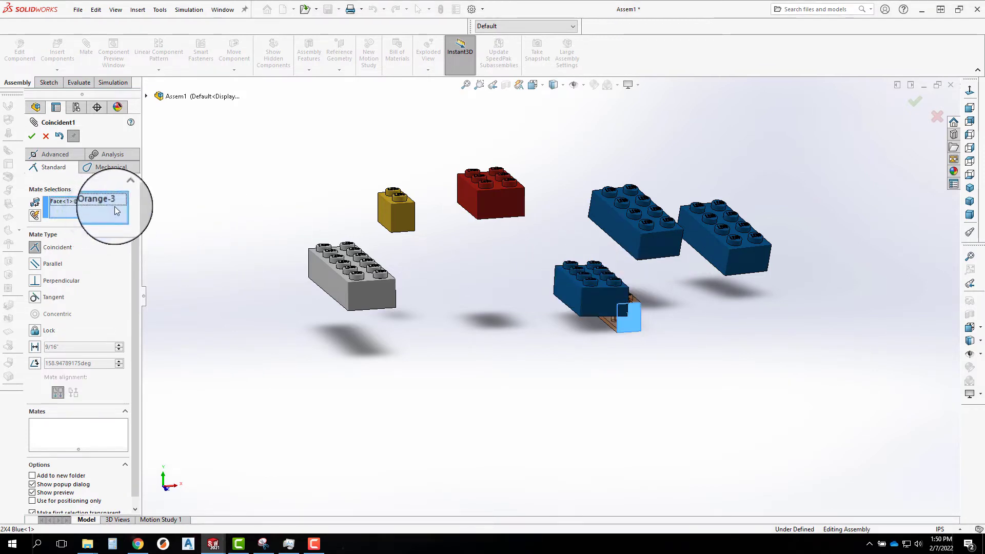
{"action": "key", "text": "Delete"}
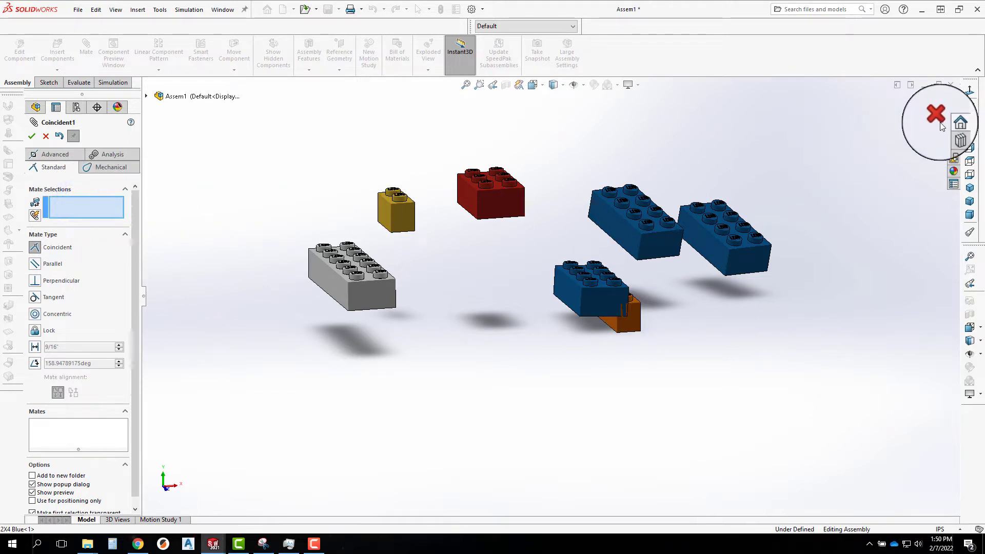
{"action": "key", "text": "Escape"}
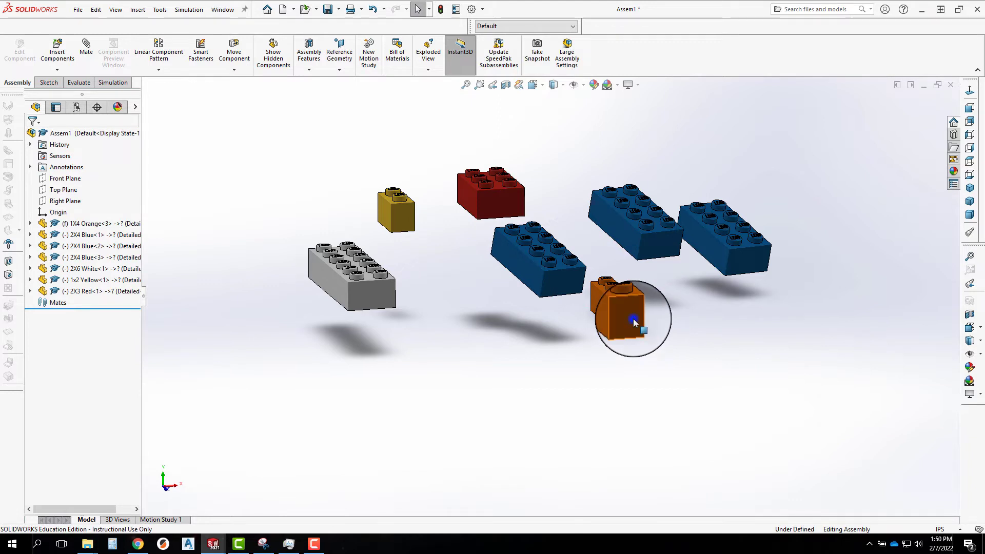
Mate the front short end faces of the 1X4 Orange brick and the nearest 2X4 Blue brick as Coincident.
{"action": "left_click", "coordinate": [633, 318]}
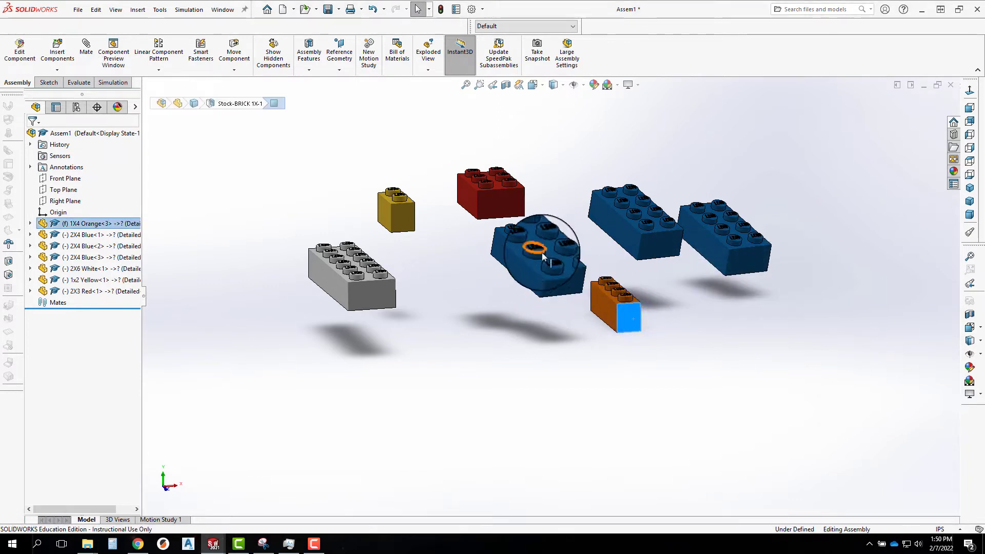
{"action": "left_click", "coordinate": [565, 285], "text": "ctrl"}
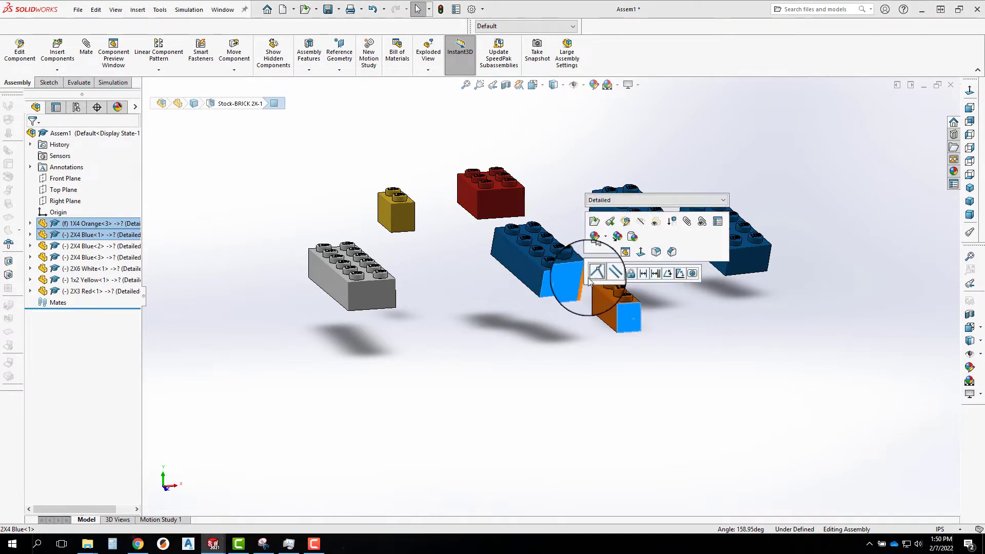
{"action": "left_click", "coordinate": [594, 274]}
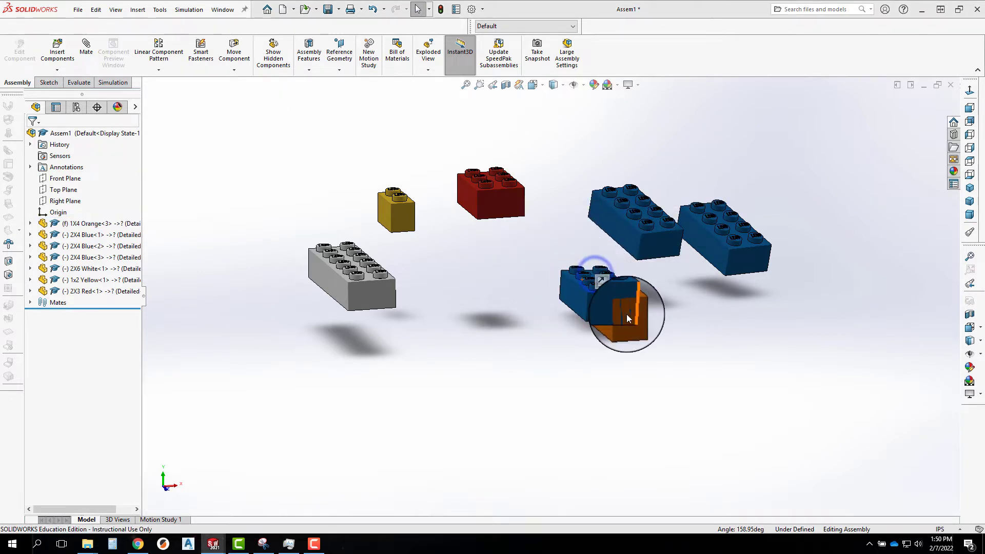
Move the mated 2X4 Blue brick across the orange brick to test its remaining freedom, leaving it beside the orange brick's left long side.
{"action": "middle_click_drag", "start_coordinate": [582, 358], "coordinate": [550, 346]}
{"action": "mouse_move", "coordinate": [601, 319]}
{"action": "left_mouse_down"}
{"action": "mouse_move", "coordinate": [589, 308]}
{"action": "mouse_move", "coordinate": [560, 308]}
{"action": "mouse_move", "coordinate": [575, 323]}
{"action": "mouse_move", "coordinate": [633, 318]}
{"action": "mouse_move", "coordinate": [546, 320]}
{"action": "mouse_move", "coordinate": [620, 314]}
{"action": "mouse_move", "coordinate": [585, 322]}
{"action": "left_mouse_up"}
{"action": "middle_click_drag", "start_coordinate": [584, 320], "coordinate": [624, 342]}
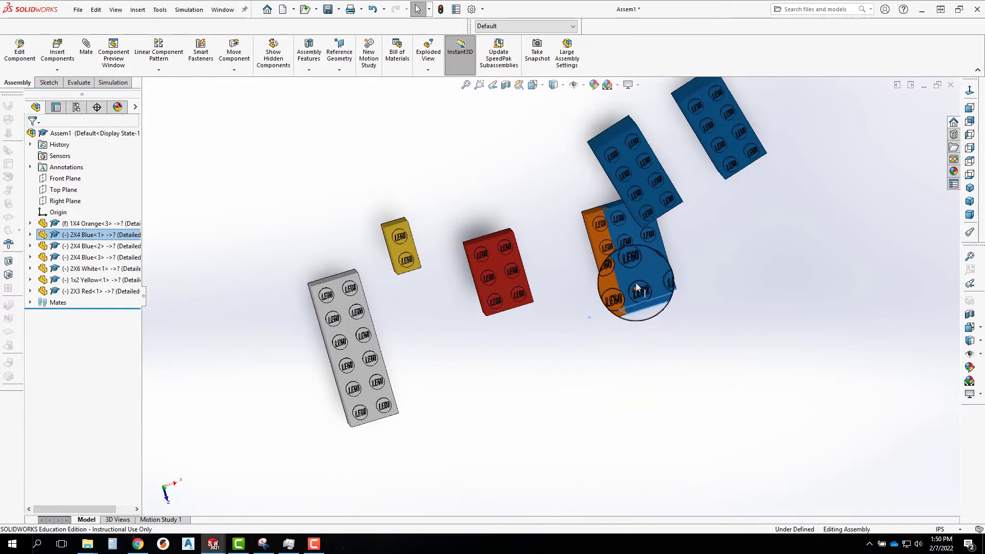
{"action": "left_click_drag", "start_coordinate": [596, 263], "coordinate": [630, 263]}
{"action": "key", "text": "Escape"}
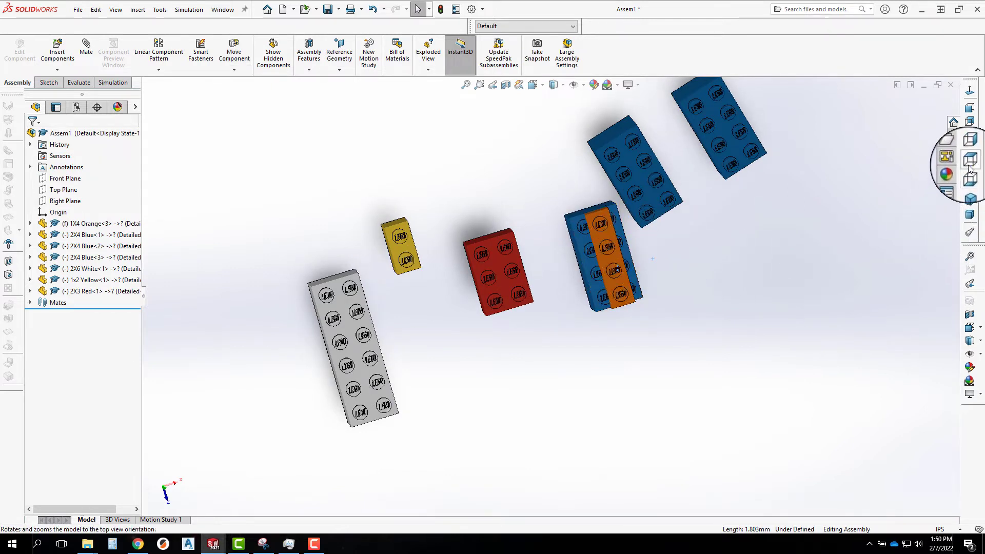
{"action": "left_click", "coordinate": [969, 164]}
{"action": "left_click_drag", "start_coordinate": [594, 350], "coordinate": [551, 352]}
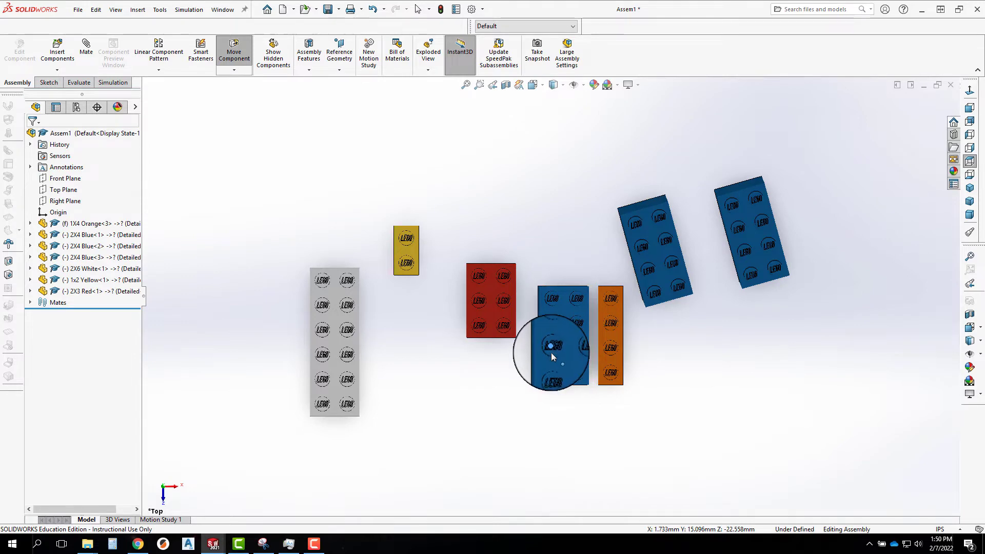
Add a Coincident mate between the bottom rim faces of the adjacent 2X4 Blue brick and the 1X4 Orange brick.
{"action": "middle_click_drag", "start_coordinate": [601, 433], "coordinate": [619, 332]}
{"action": "middle_click_drag", "start_coordinate": [581, 405], "coordinate": [593, 332]}
{"action": "scroll", "coordinate": [593, 332], "scroll_direction": "down", "scroll_amount": 10}
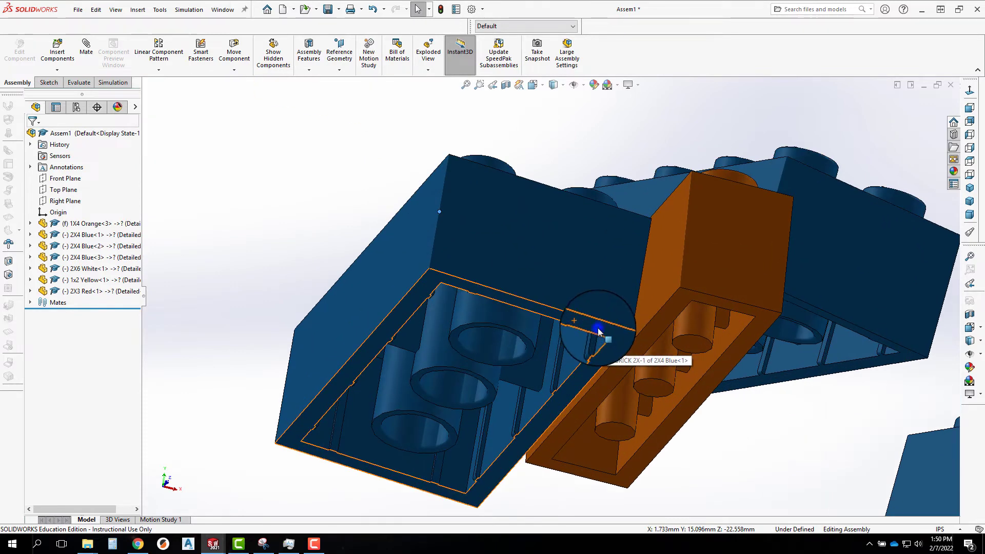
{"action": "left_click", "coordinate": [598, 330]}
{"action": "left_click", "coordinate": [693, 298], "text": "ctrl"}
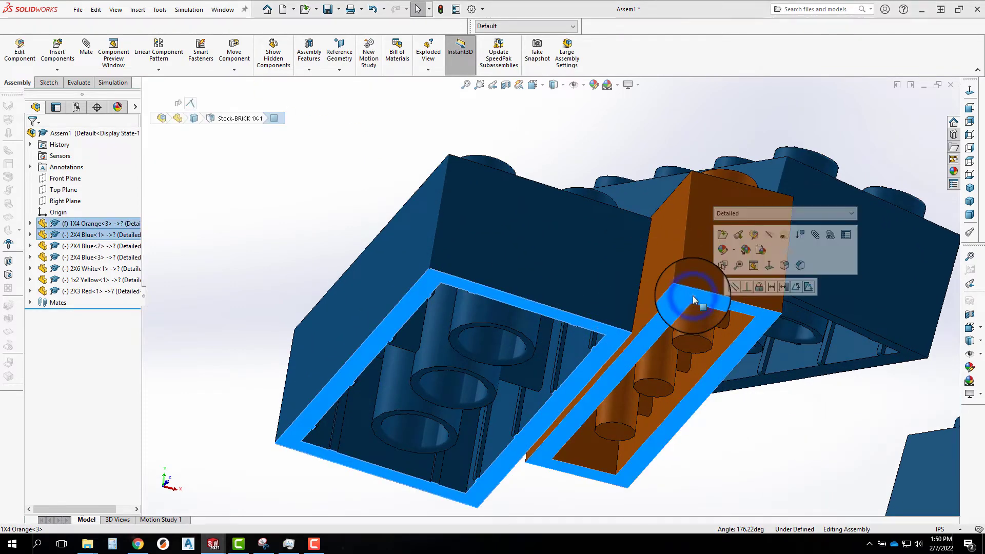
{"action": "left_click", "coordinate": [739, 283]}
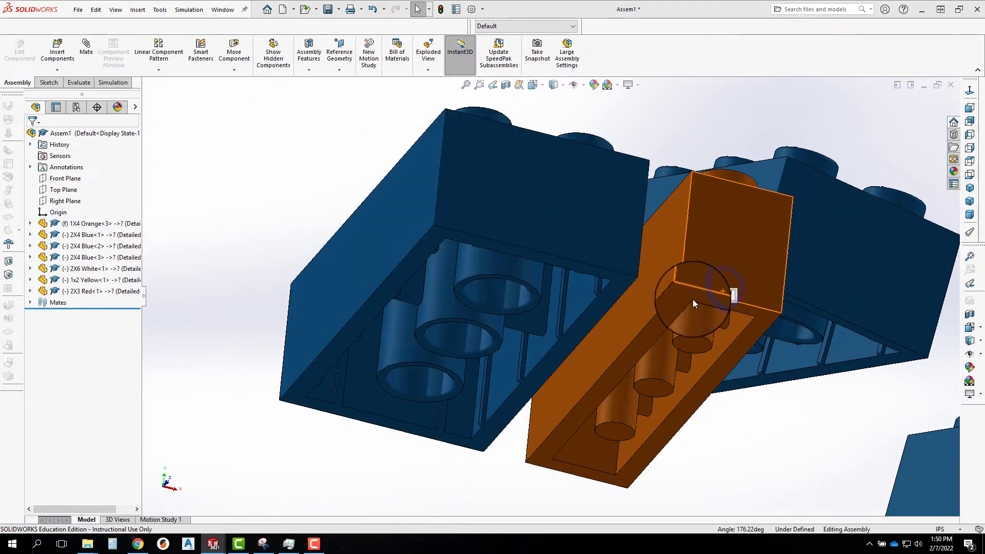
Add a Coincident mate between the facing long side faces of the orange brick and the adjacent blue brick.
{"action": "left_click", "coordinate": [652, 277]}
{"action": "middle_click_drag", "start_coordinate": [648, 282], "coordinate": [596, 258]}
{"action": "left_click", "coordinate": [596, 257], "text": "ctrl"}
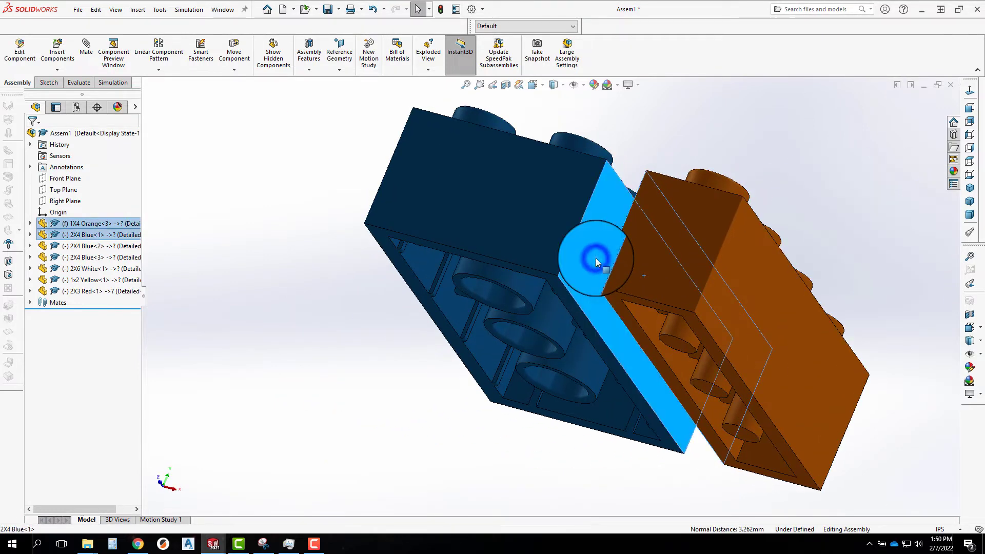
{"action": "left_click", "coordinate": [627, 219]}
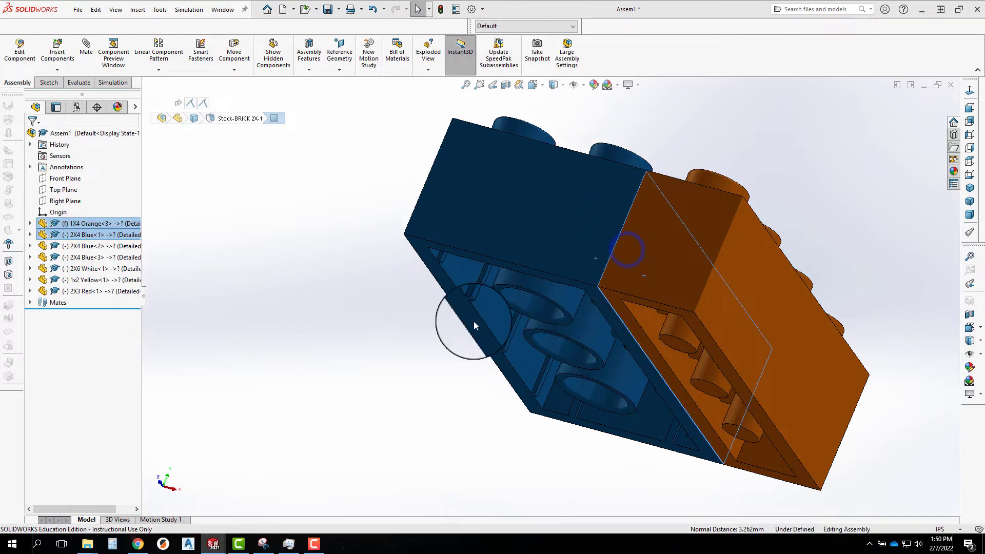
{"action": "left_click", "coordinate": [218, 272]}
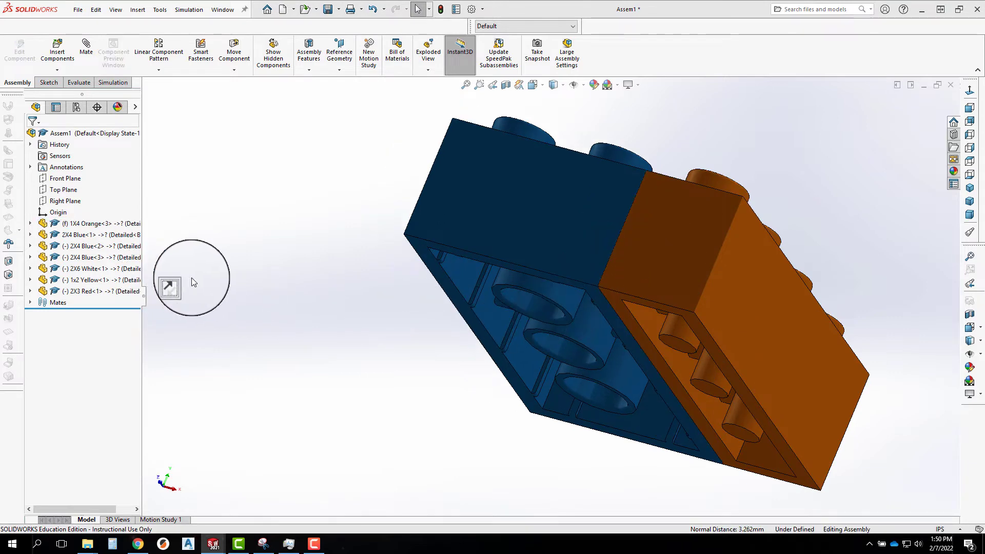
Highlight the first 2X4 Blue brick from the component list and examine its placement against the orange brick and the loose bricks.
{"action": "left_click", "coordinate": [68, 236]}
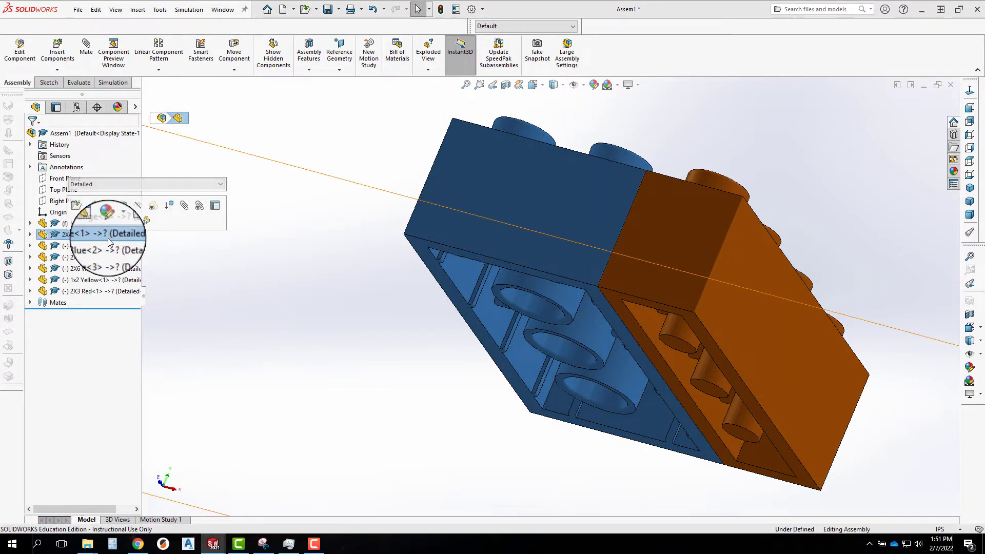
{"action": "left_click", "coordinate": [216, 299]}
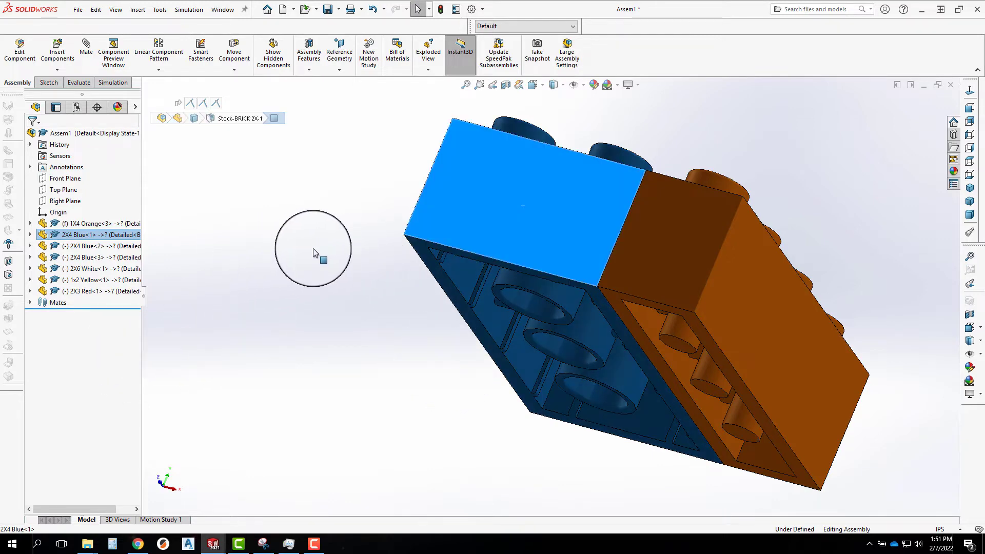
{"action": "middle_click_drag", "start_coordinate": [349, 237], "coordinate": [353, 240]}
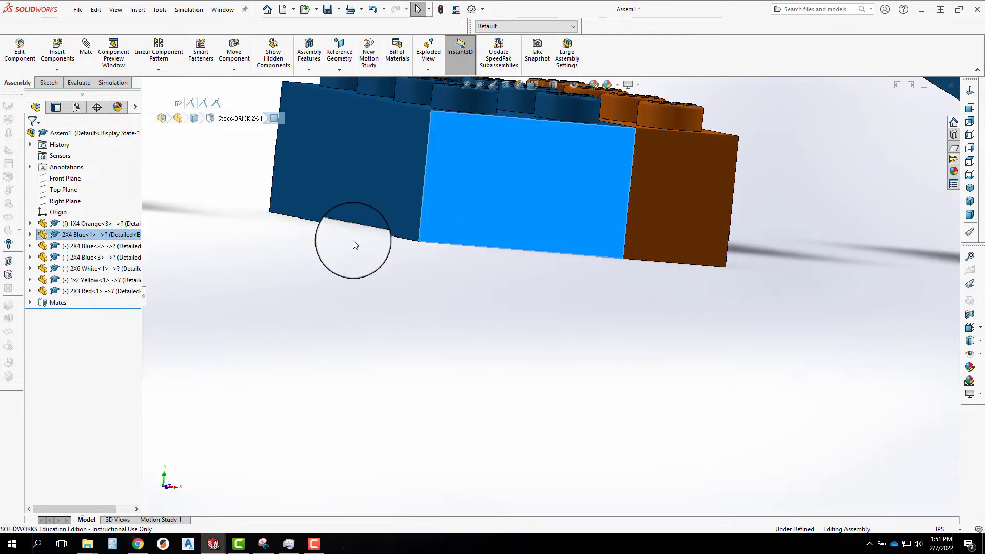
{"action": "scroll", "coordinate": [399, 227], "scroll_direction": "up", "scroll_amount": 7}
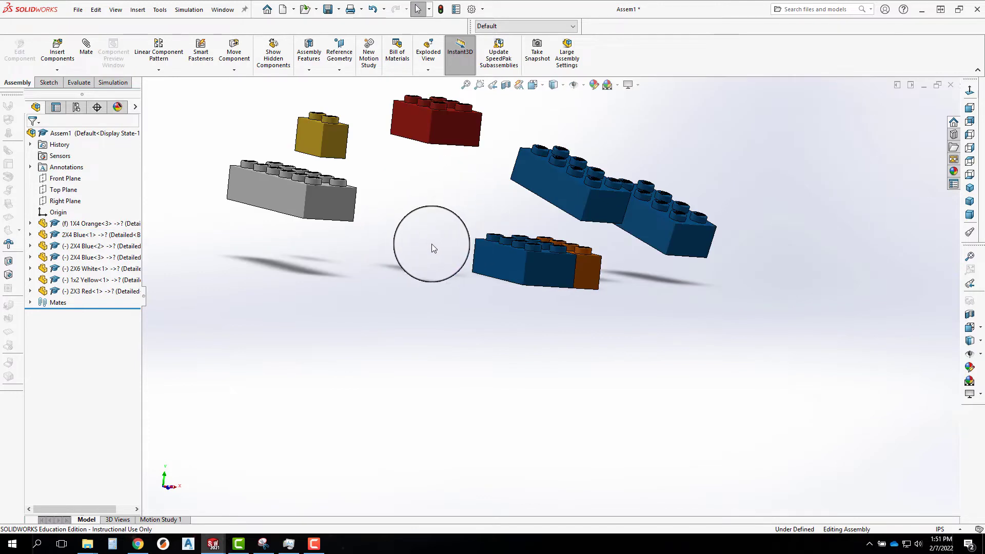
{"action": "middle_click_drag", "start_coordinate": [432, 245], "coordinate": [389, 221]}
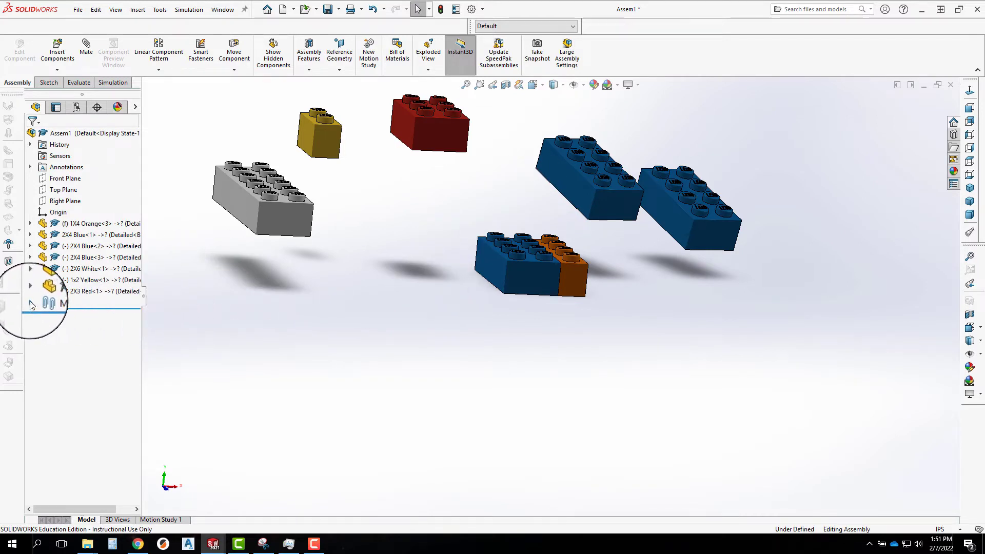
{"action": "middle_click_drag", "start_coordinate": [645, 337], "coordinate": [587, 359]}
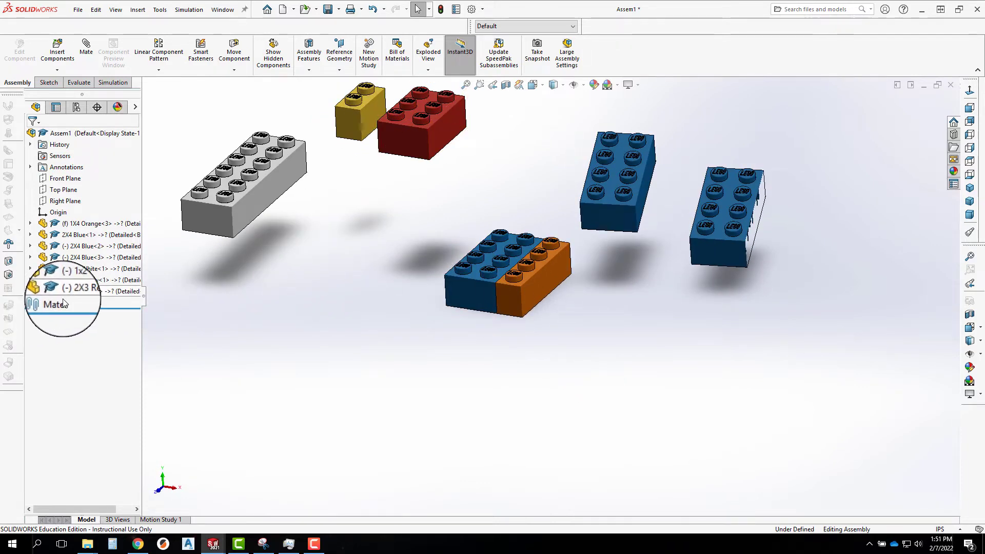
List the assembly's mates and highlight Coincident4, Coincident3 and Coincident2 in turn to examine which brick faces each one joins.
{"action": "left_click", "coordinate": [29, 303]}
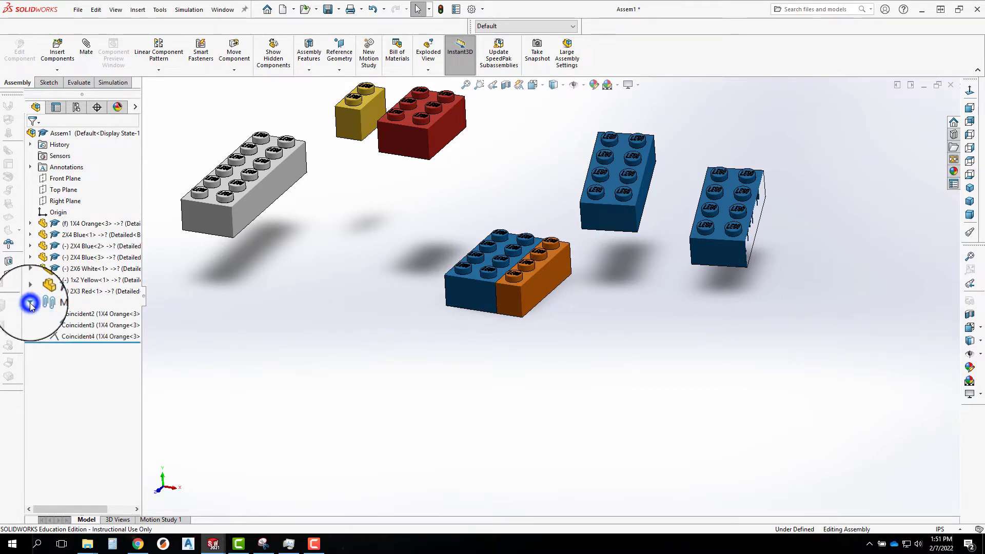
{"action": "left_click", "coordinate": [72, 325]}
{"action": "left_click", "coordinate": [69, 336]}
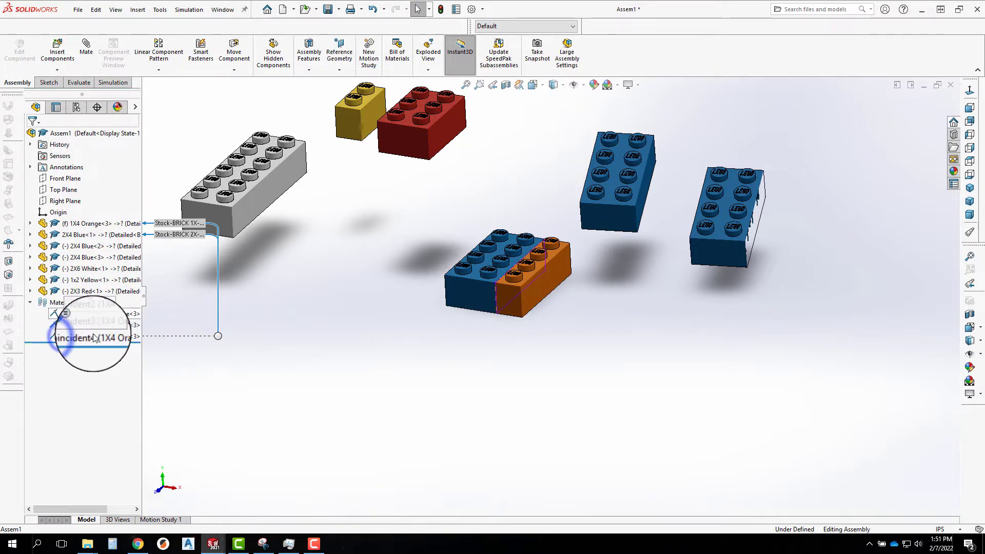
{"action": "middle_click_drag", "start_coordinate": [468, 349], "coordinate": [479, 378]}
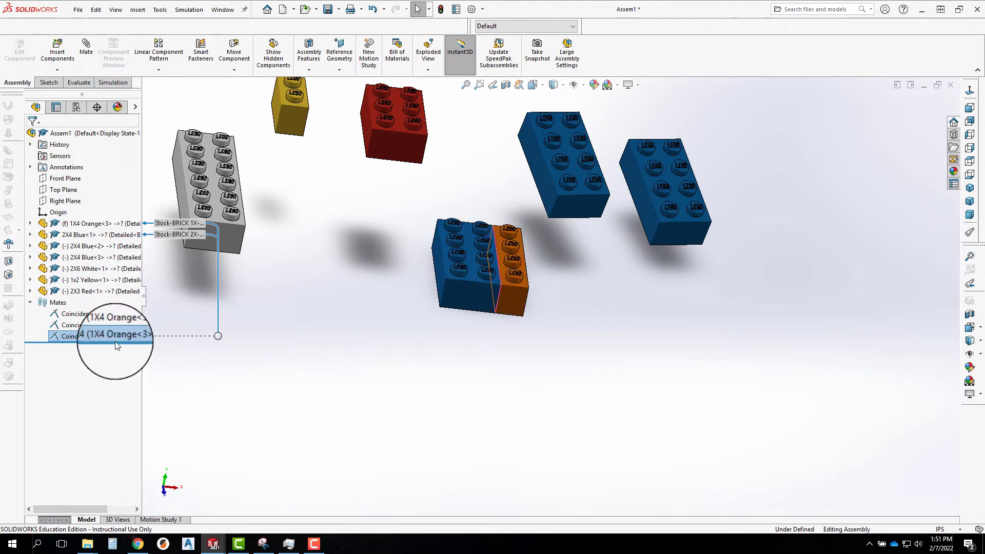
{"action": "left_click", "coordinate": [84, 324]}
{"action": "middle_click_drag", "start_coordinate": [386, 358], "coordinate": [492, 193]}
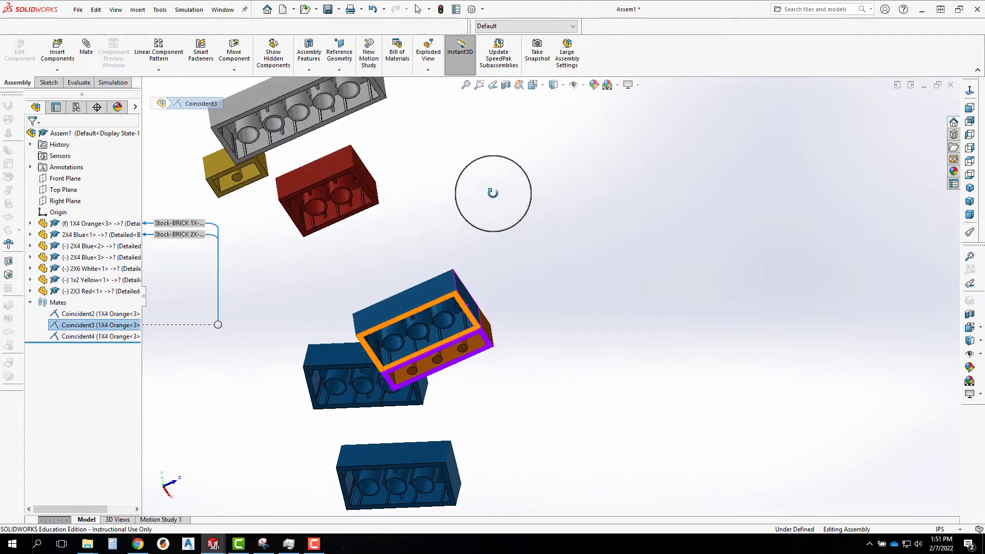
{"action": "left_click", "coordinate": [86, 314]}
{"action": "middle_click_drag", "start_coordinate": [531, 269], "coordinate": [395, 322]}
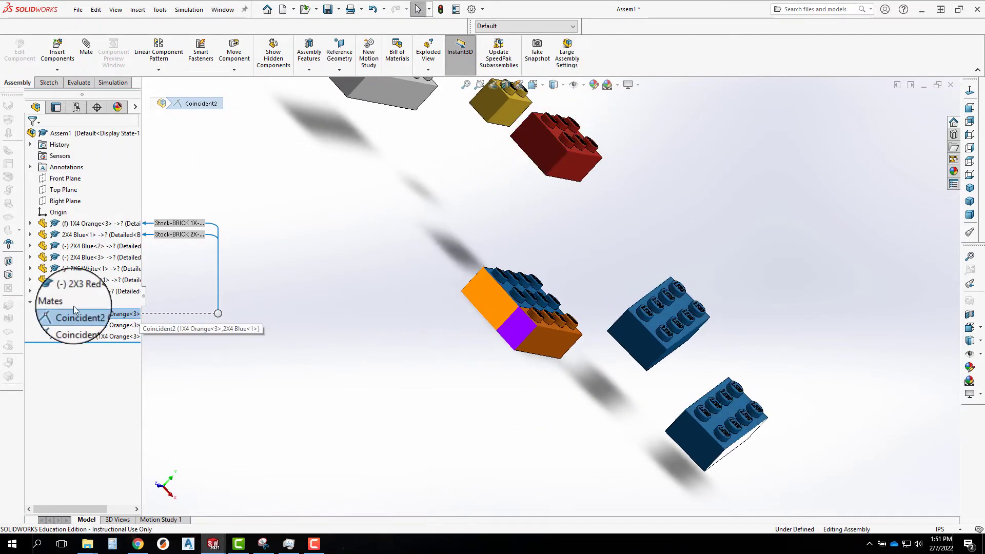
Open the Coincident2 mate's definition to check its selected faces, and close it without changes.
{"action": "right_click", "coordinate": [77, 312]}
{"action": "left_click", "coordinate": [84, 283]}
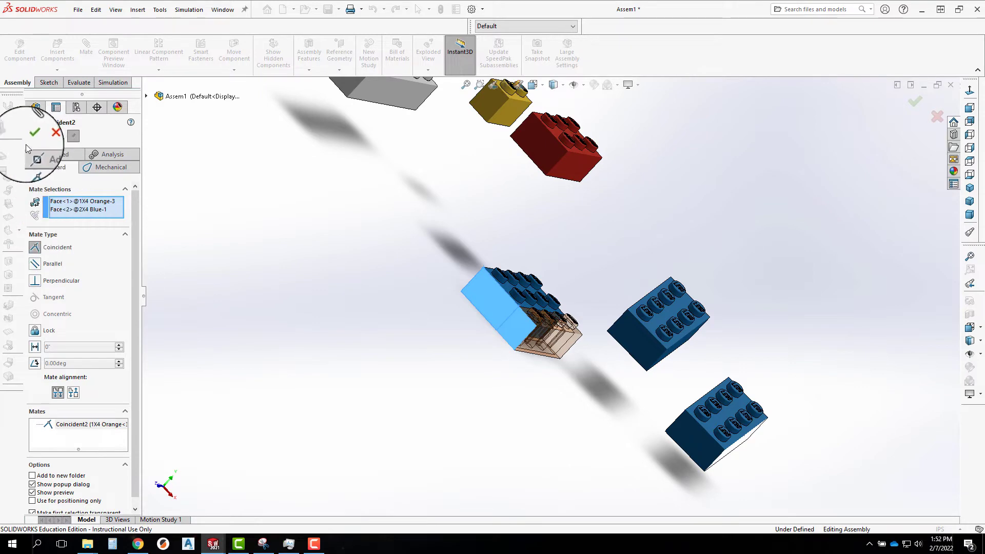
{"action": "left_click", "coordinate": [41, 136]}
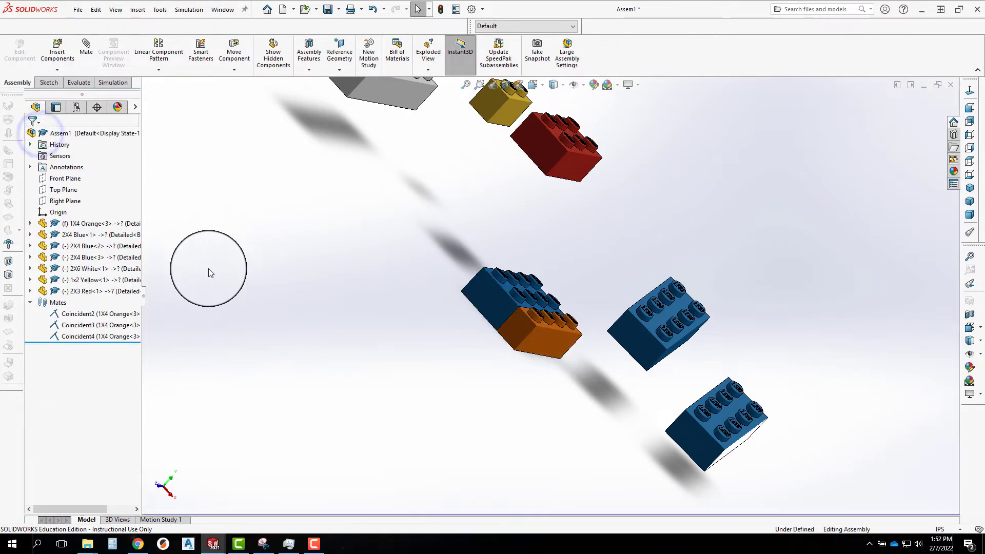
Review the three Coincident mates listed under the first 2X4 Blue brick, highlighting their faces, and collapse its listing again.
{"action": "middle_click_drag", "start_coordinate": [418, 317], "coordinate": [398, 363]}
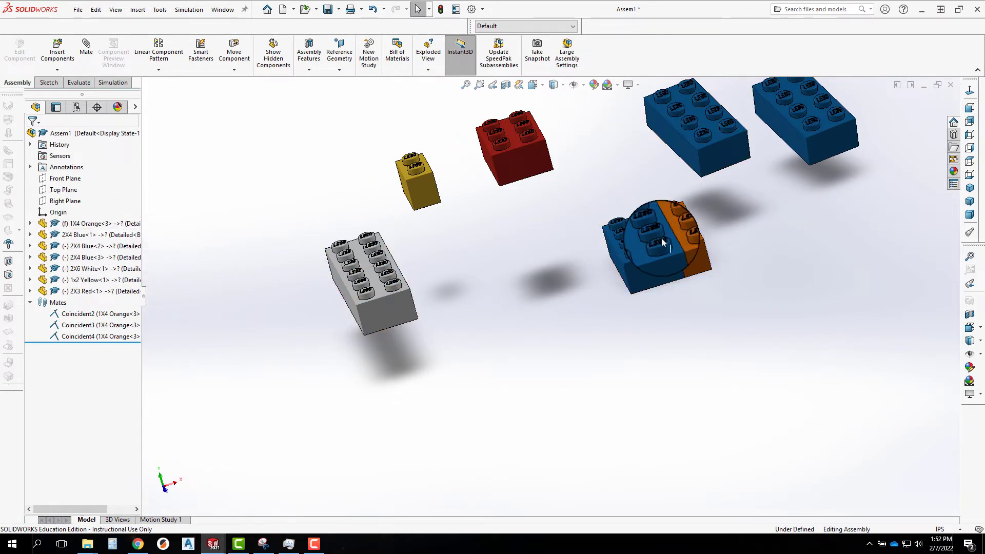
{"action": "left_click", "coordinate": [30, 235]}
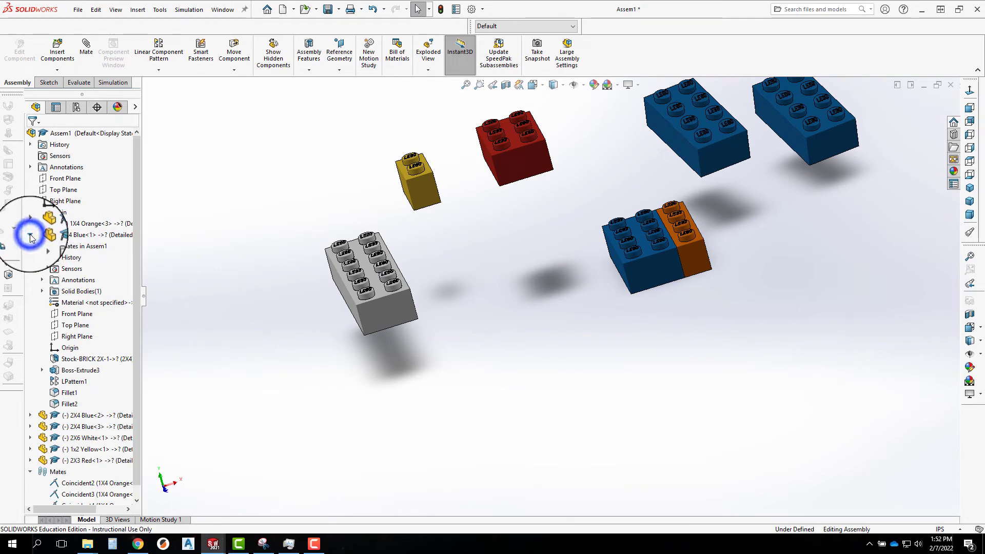
{"action": "left_click", "coordinate": [86, 236]}
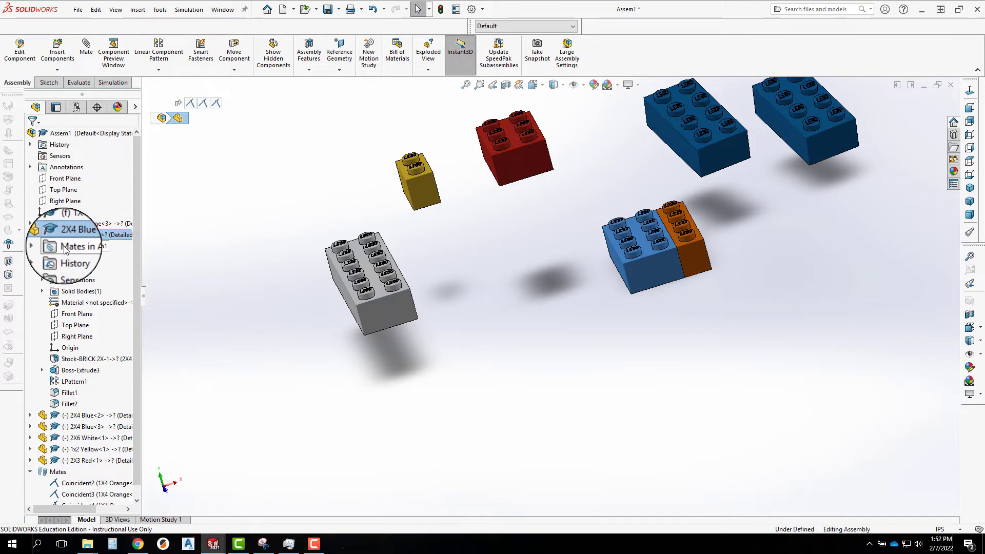
{"action": "key", "text": "Escape"}
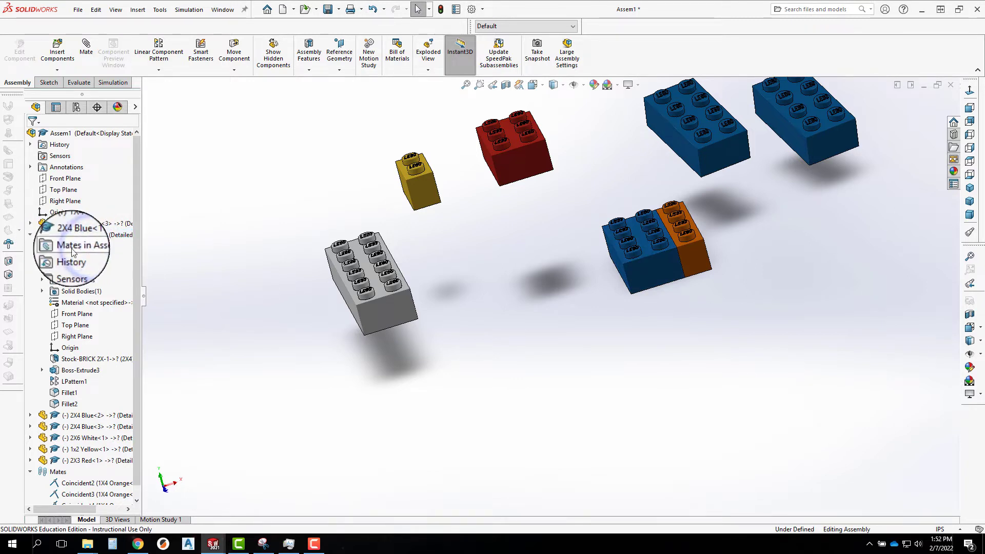
{"action": "left_click", "coordinate": [42, 246]}
{"action": "left_click", "coordinate": [80, 256]}
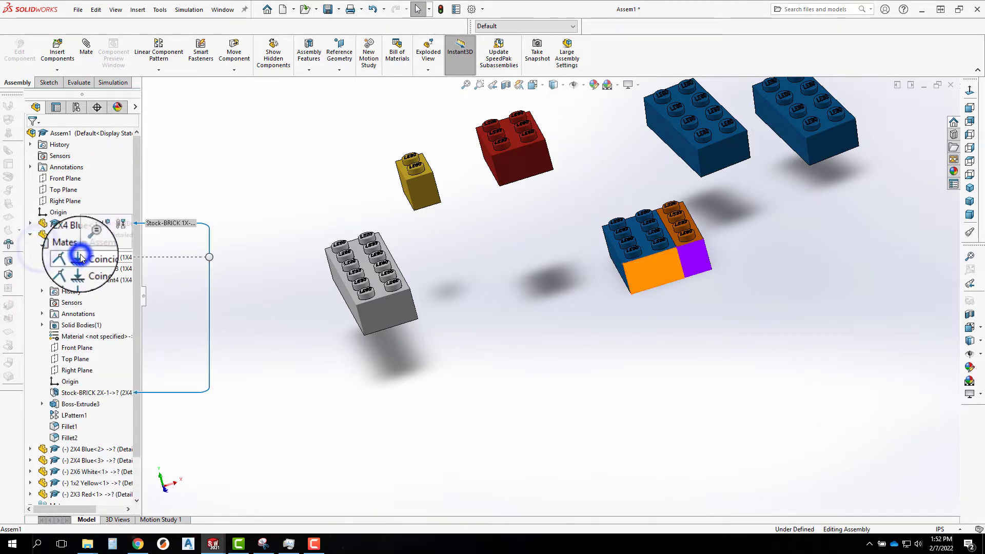
{"action": "left_click", "coordinate": [89, 279]}
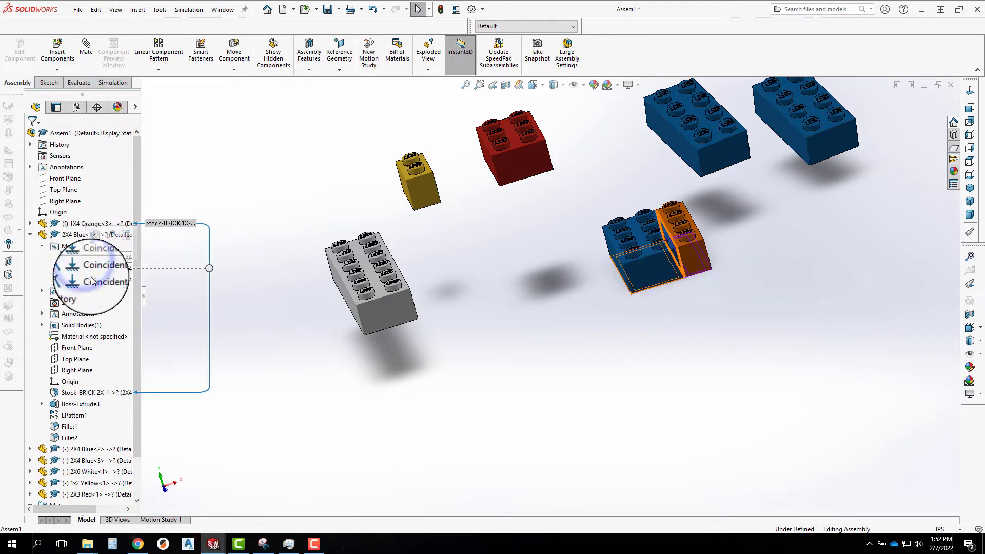
{"action": "left_click", "coordinate": [92, 279]}
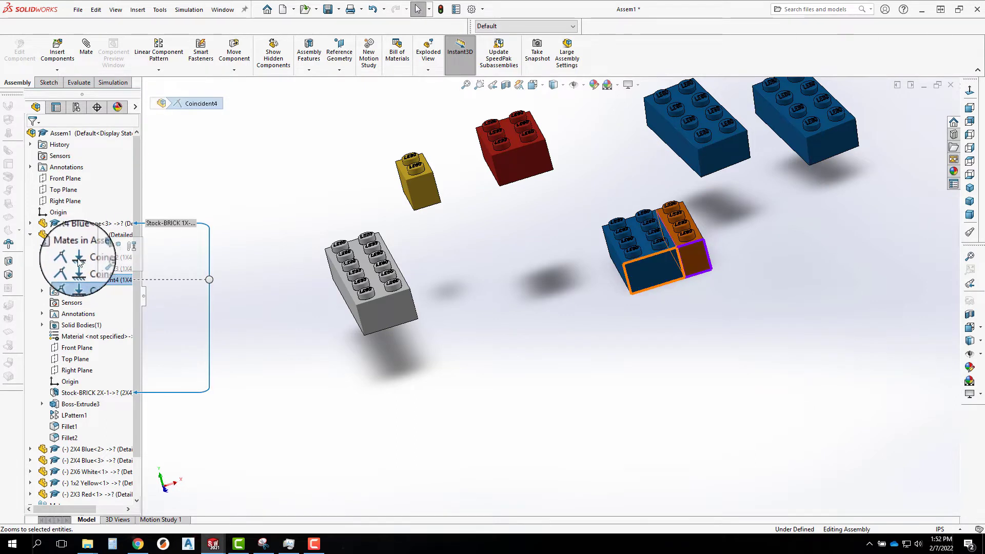
{"action": "left_click", "coordinate": [72, 246]}
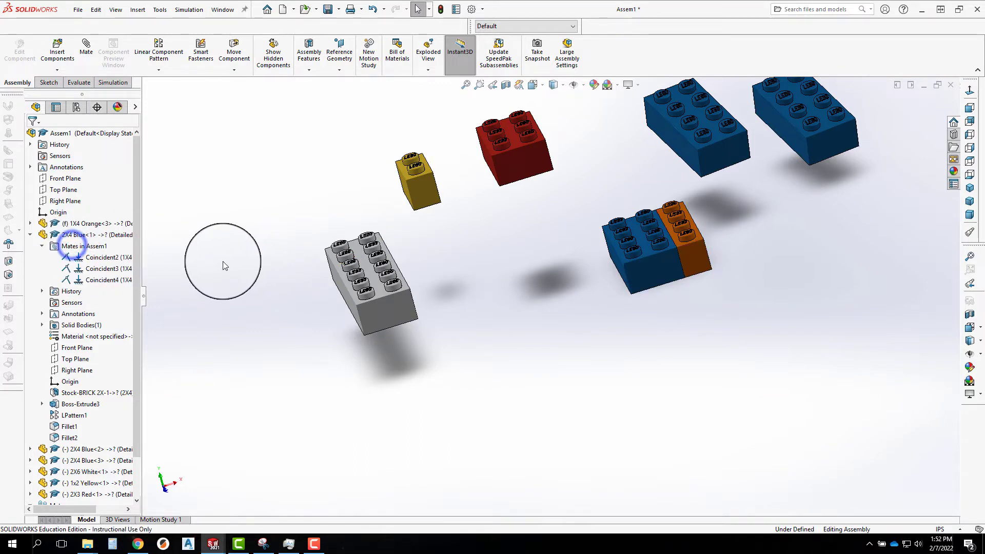
{"action": "left_click", "coordinate": [42, 246]}
{"action": "left_click", "coordinate": [30, 235]}
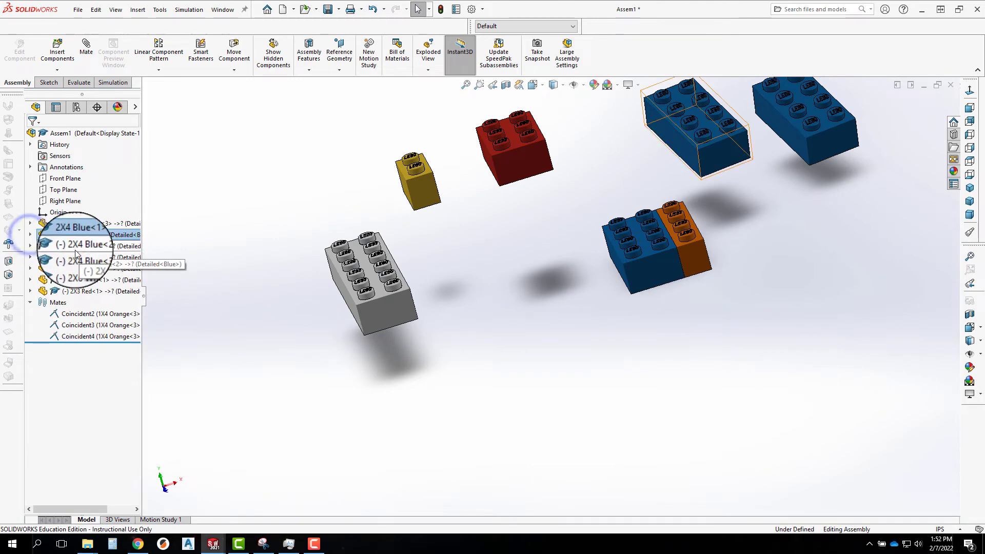
Rotate the 2X6 White brick with free-drag rotation so that one short end faces the mated blue brick's long side.
{"action": "mouse_move", "coordinate": [579, 282]}
{"action": "middle_mouse_down"}
{"action": "mouse_move", "coordinate": [589, 259]}
{"action": "mouse_move", "coordinate": [537, 315]}
{"action": "mouse_move", "coordinate": [577, 300]}
{"action": "middle_mouse_up"}
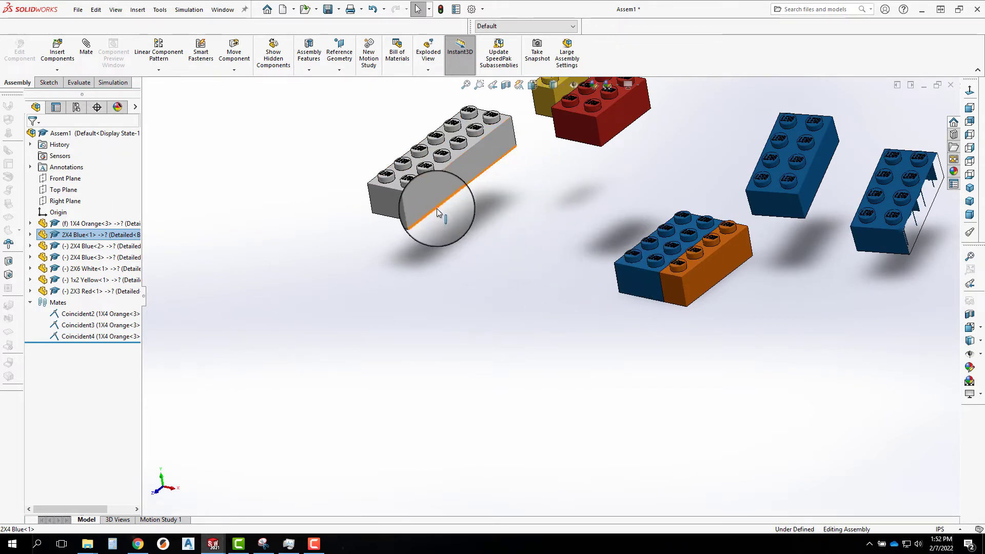
{"action": "middle_click_drag", "start_coordinate": [436, 209], "coordinate": [463, 193]}
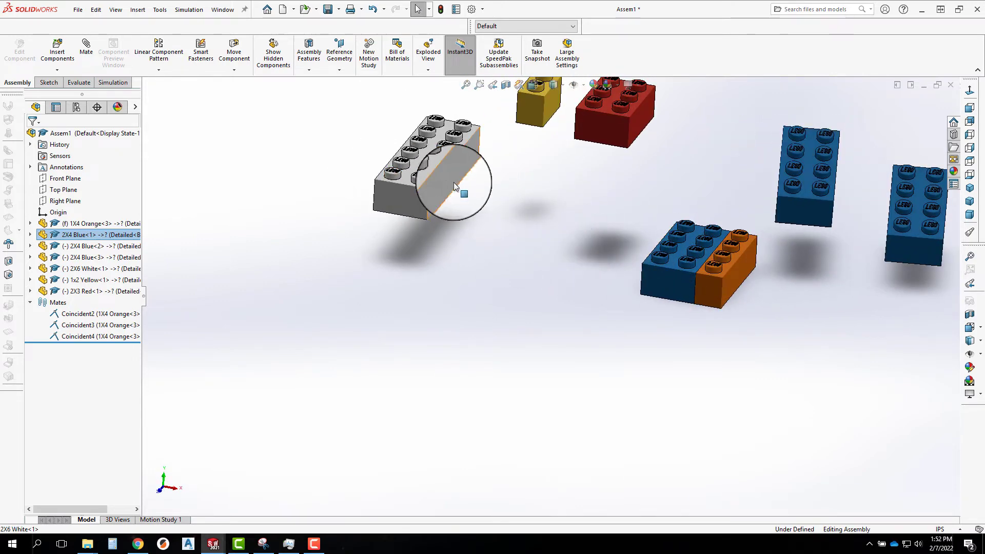
{"action": "left_click", "coordinate": [234, 69]}
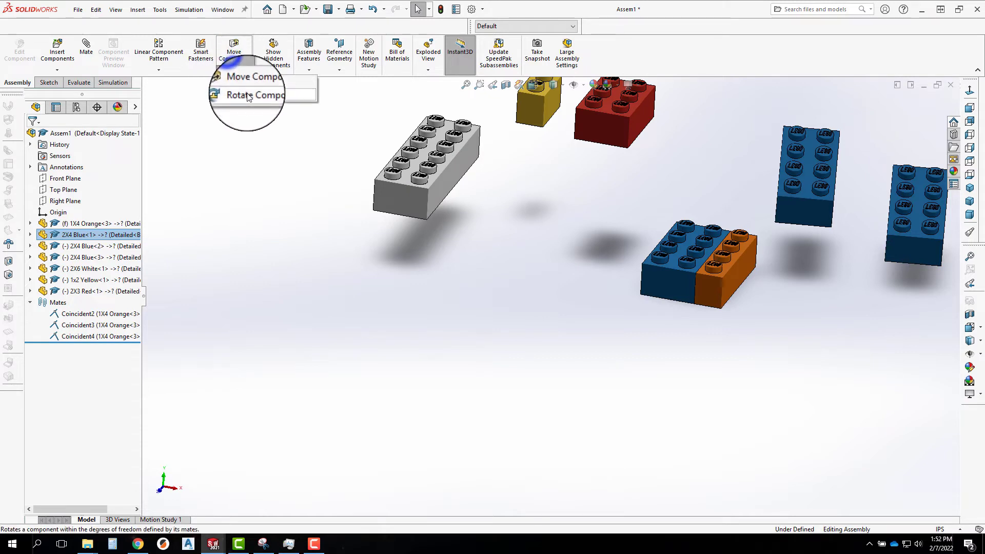
{"action": "left_click", "coordinate": [247, 94]}
{"action": "left_click_drag", "start_coordinate": [391, 193], "coordinate": [529, 361]}
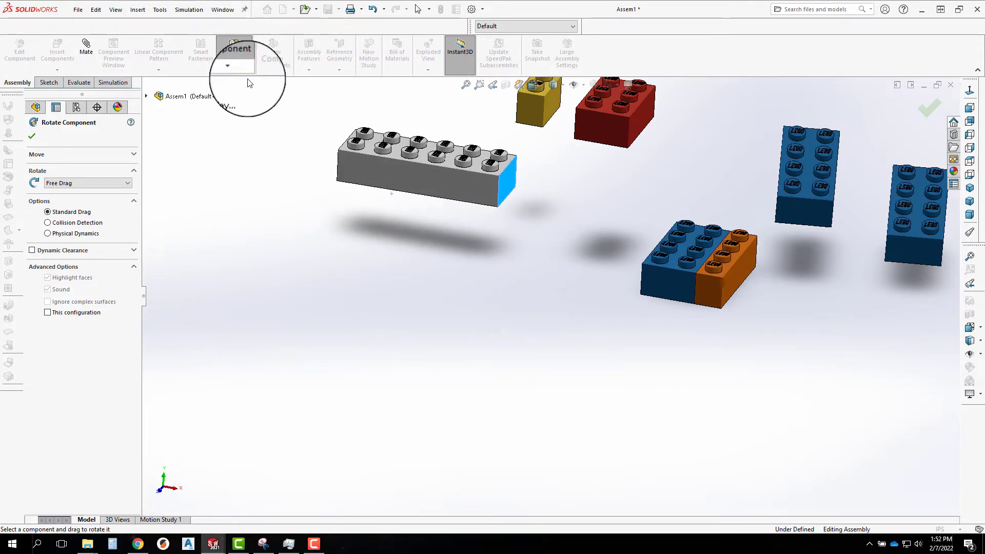
{"action": "left_click", "coordinate": [35, 134]}
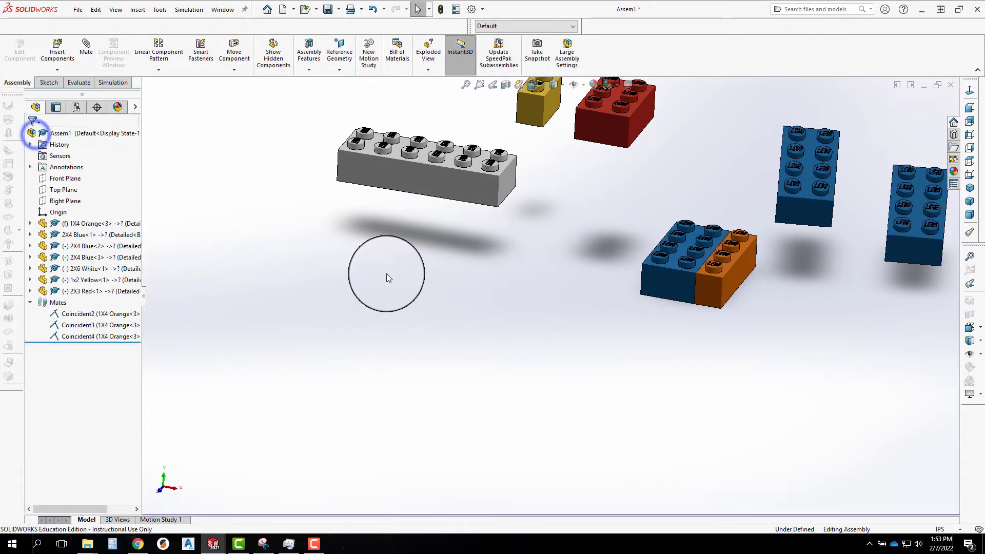
Add a Coincident mate between the 2X6 White brick's short end face and the mated 2X4 Blue brick's outer long side face.
{"action": "middle_click_drag", "start_coordinate": [622, 306], "coordinate": [622, 282]}
{"action": "left_click", "coordinate": [505, 193]}
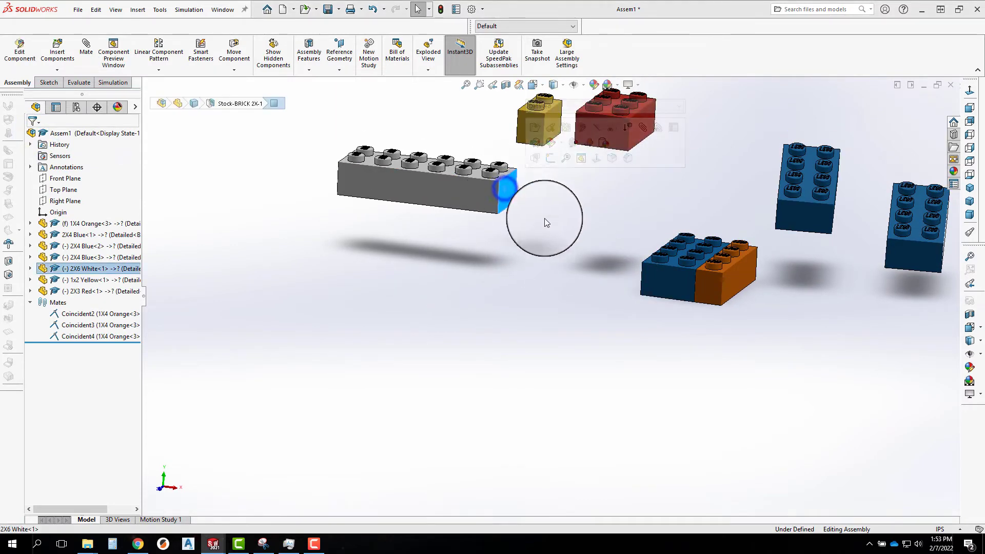
{"action": "middle_click_drag", "start_coordinate": [544, 217], "coordinate": [622, 272]}
{"action": "left_click", "coordinate": [621, 268]}
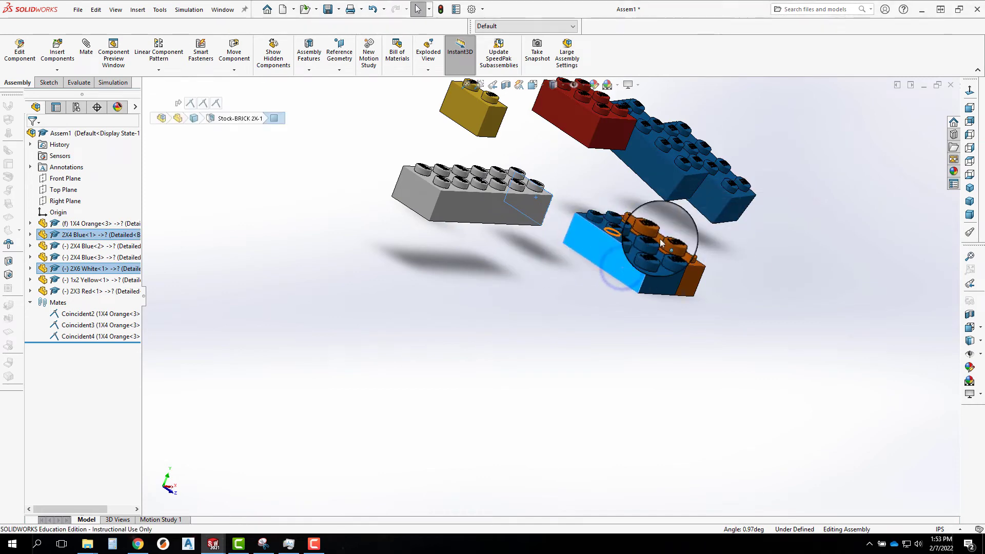
{"action": "left_click", "coordinate": [84, 46]}
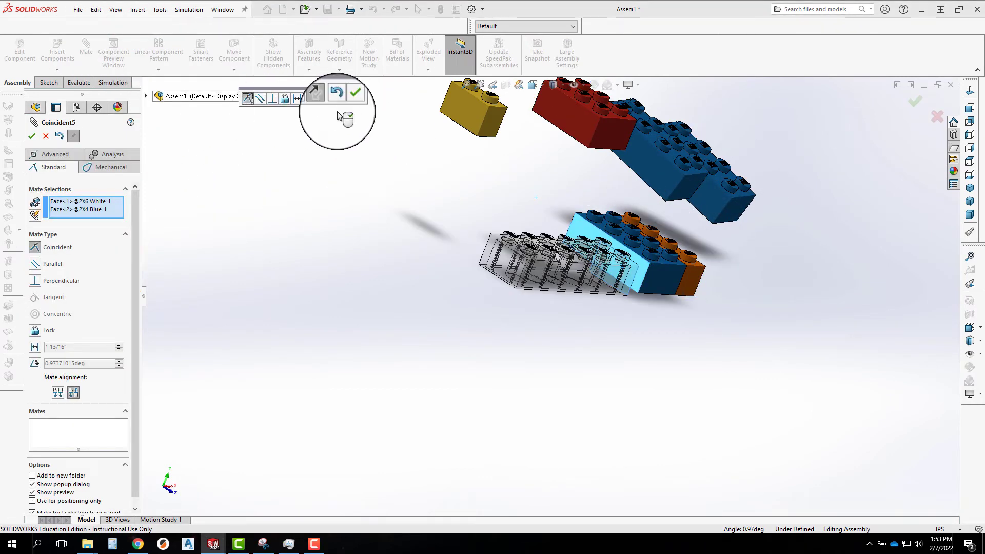
{"action": "left_click", "coordinate": [349, 98]}
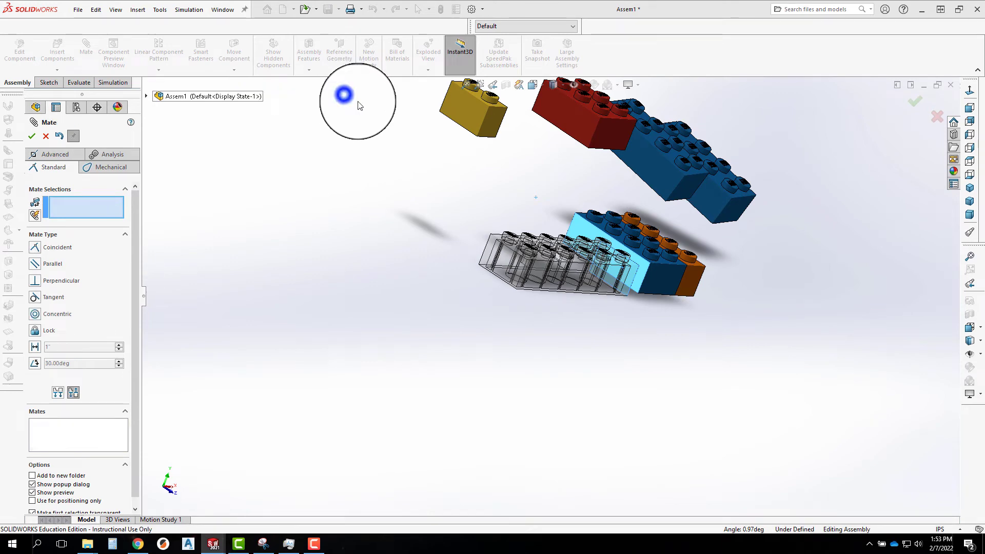
Add a Coincident mate between the front short end face of the 2X4 Blue brick and the front long side face of the 2X6 White brick.
{"action": "left_click", "coordinate": [654, 279]}
{"action": "middle_click_drag", "start_coordinate": [614, 279], "coordinate": [590, 298]}
{"action": "left_click", "coordinate": [588, 288]}
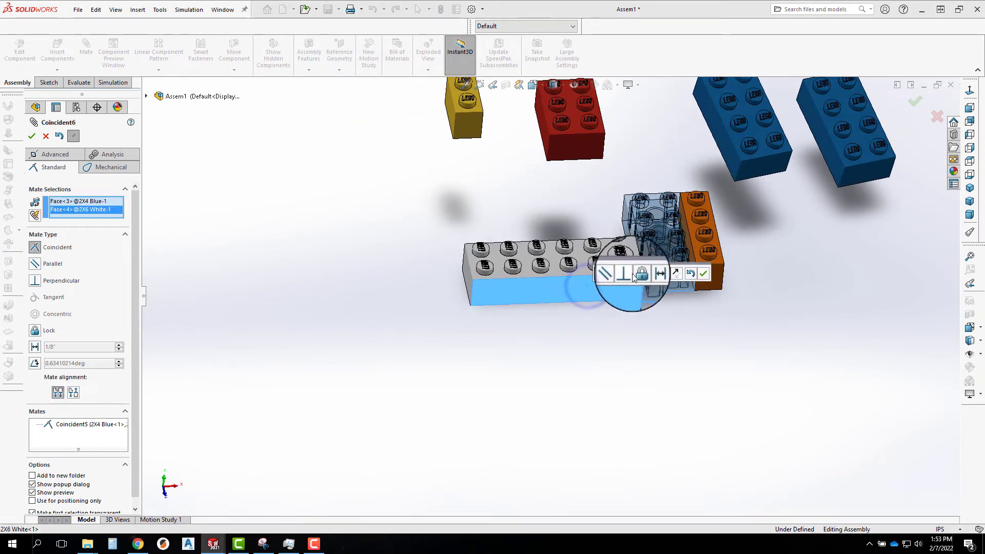
{"action": "left_click", "coordinate": [702, 275]}
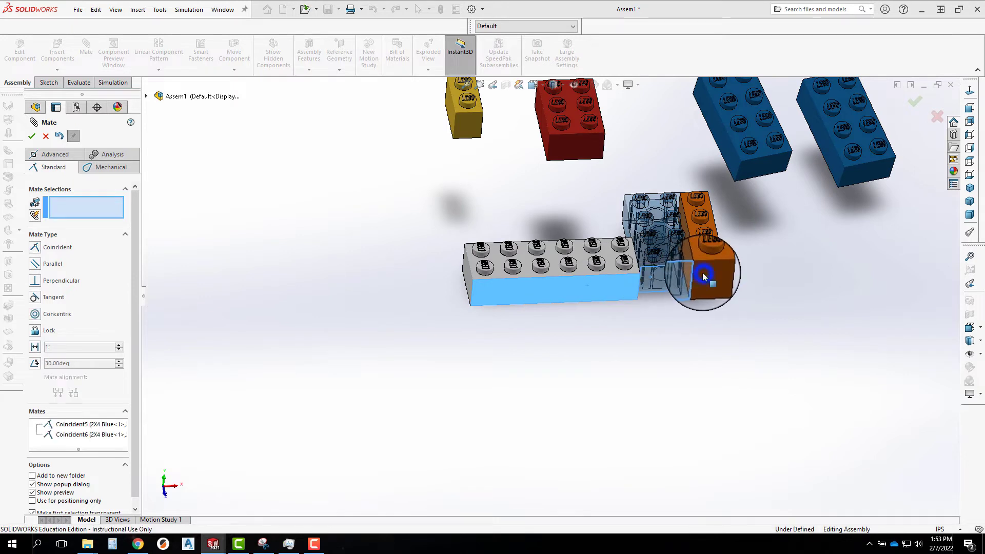
Add a Coincident mate between the top faces of the mated 2X4 Blue brick and the 2X6 White brick.
{"action": "left_click", "coordinate": [641, 244]}
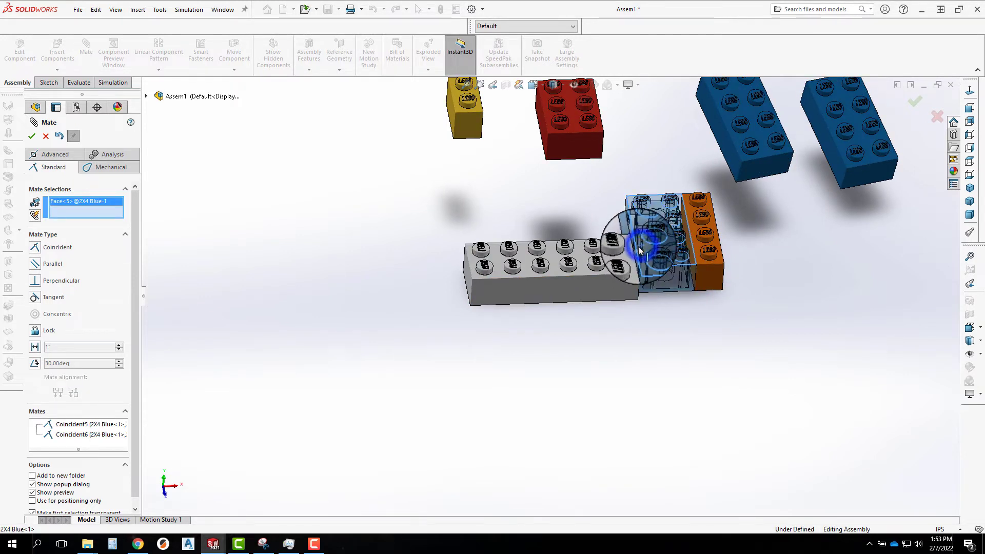
{"action": "left_click", "coordinate": [605, 254]}
{"action": "left_click", "coordinate": [722, 240]}
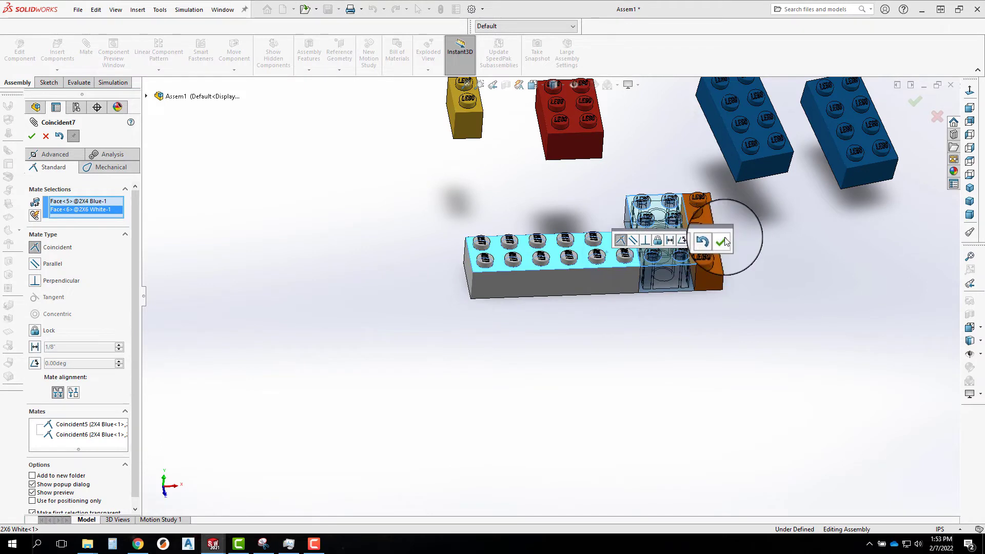
Close the mate command and try to move the 2X6 White brick to check that it is fully constrained.
{"action": "left_click", "coordinate": [46, 136]}
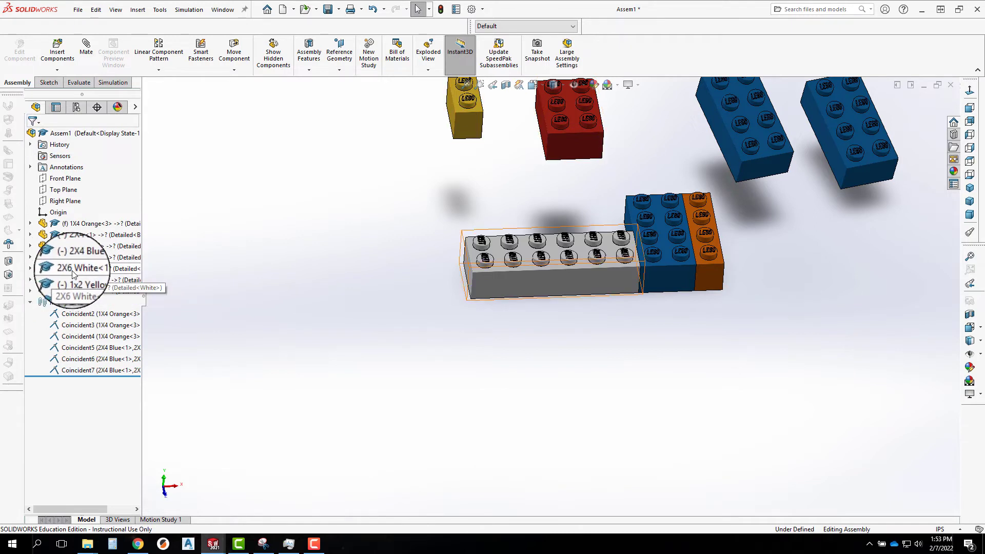
{"action": "left_click", "coordinate": [67, 269]}
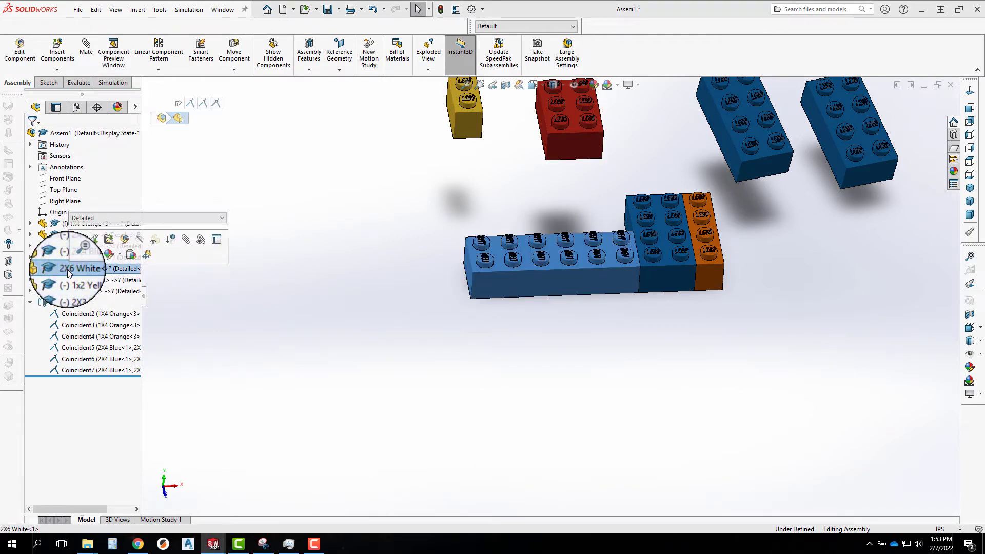
{"action": "left_click", "coordinate": [345, 312]}
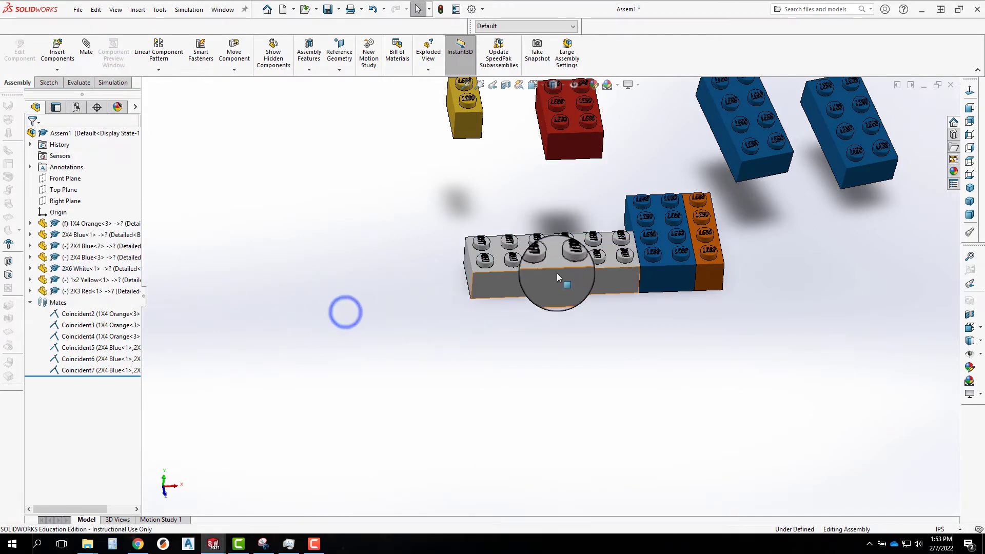
{"action": "left_click_drag", "start_coordinate": [558, 282], "coordinate": [454, 221]}
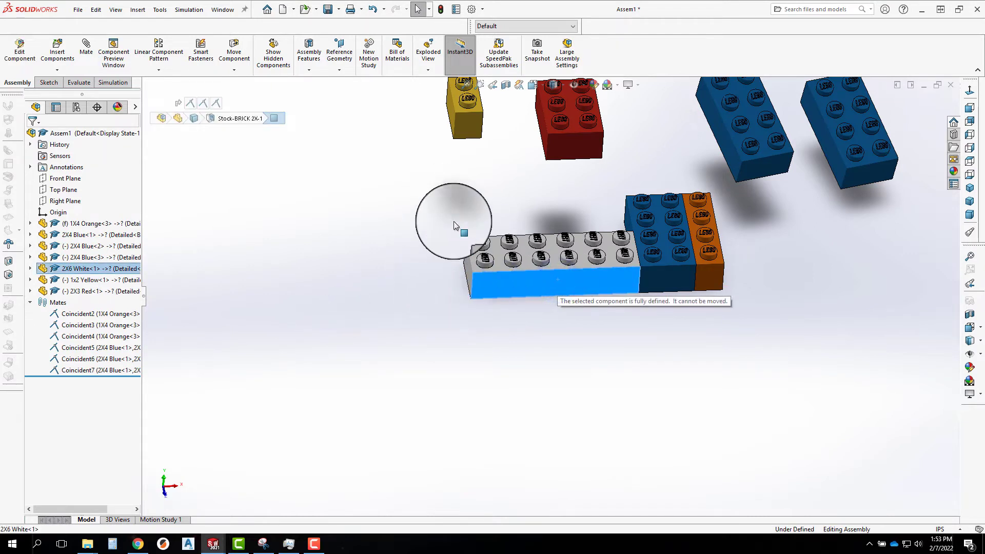
{"action": "left_click_drag", "start_coordinate": [449, 268], "coordinate": [426, 263]}
{"action": "left_click", "coordinate": [529, 282]}
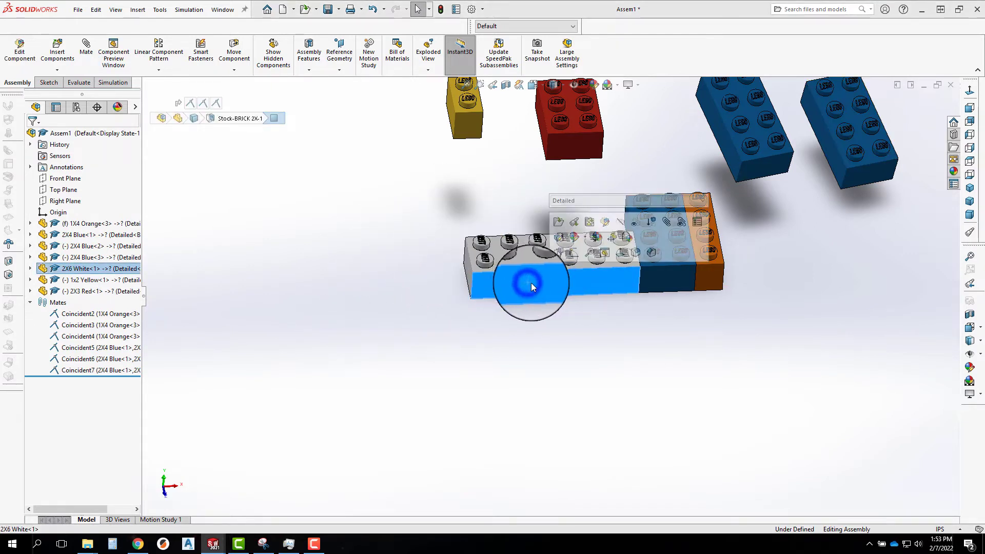
{"action": "left_click_drag", "start_coordinate": [583, 283], "coordinate": [561, 304]}
{"action": "left_click", "coordinate": [560, 334]}
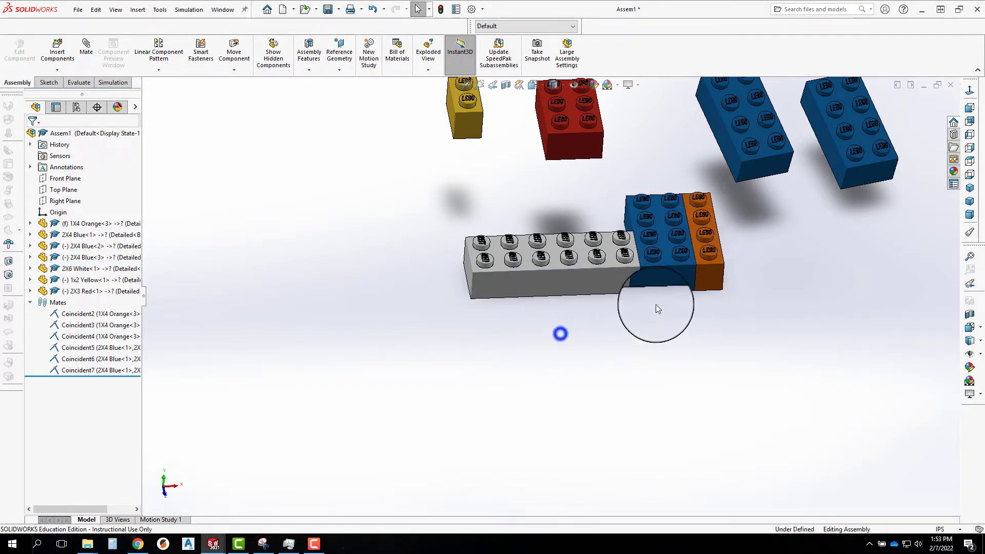
Try to move the fixed 1X4 Orange brick to check whether it stays locked in place.
{"action": "left_click", "coordinate": [712, 273]}
{"action": "left_click_drag", "start_coordinate": [719, 273], "coordinate": [722, 273]}
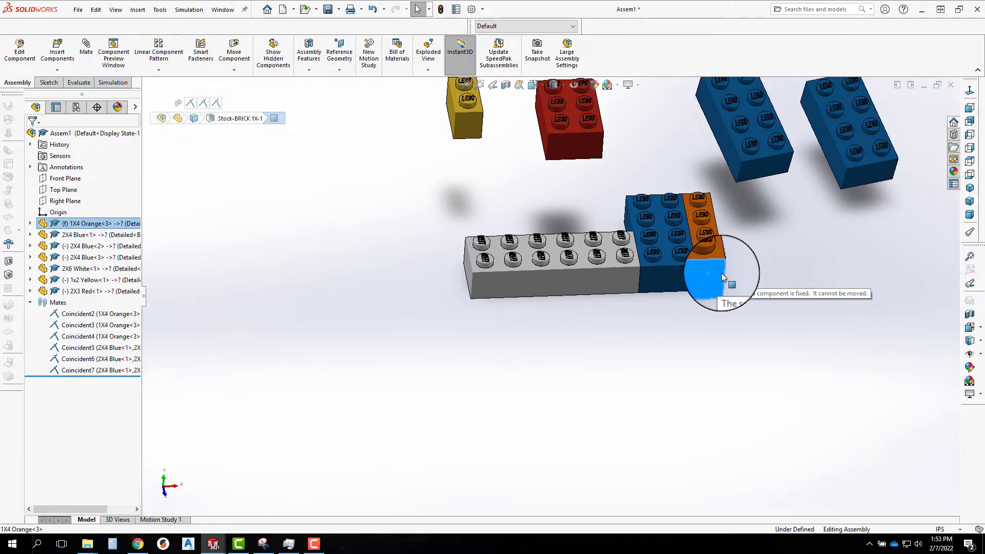
{"action": "left_click_drag", "start_coordinate": [721, 273], "coordinate": [705, 204]}
{"action": "left_click", "coordinate": [756, 344]}
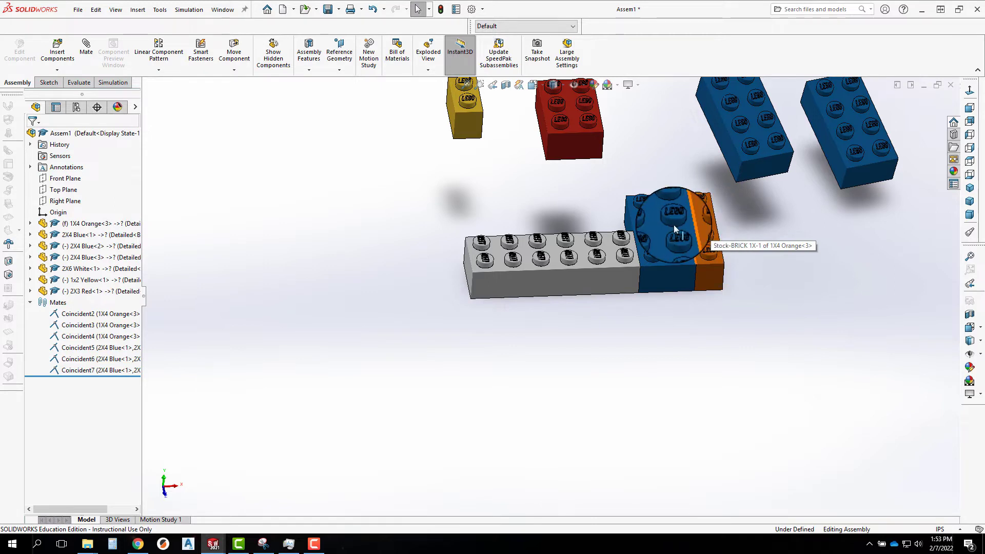
Float the 1X4 Orange brick and move the mated orange, blue and white bricks together as one group.
{"action": "right_click", "coordinate": [707, 212]}
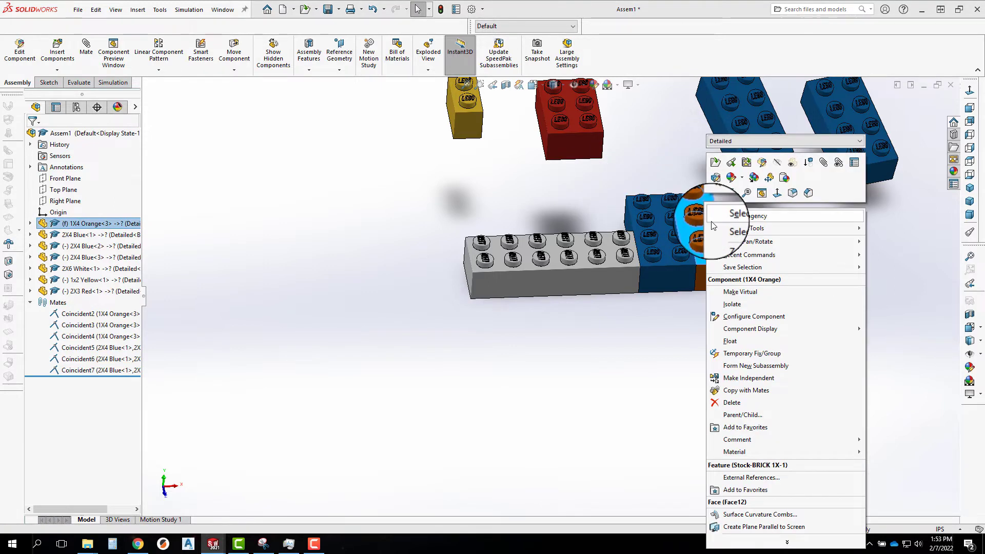
{"action": "left_click", "coordinate": [738, 341]}
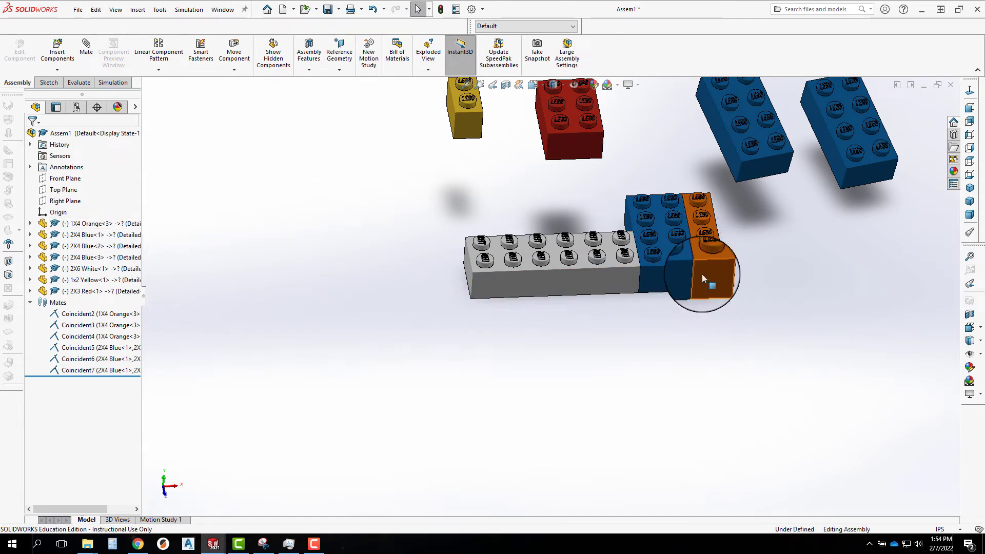
{"action": "left_click_drag", "start_coordinate": [667, 273], "coordinate": [507, 322]}
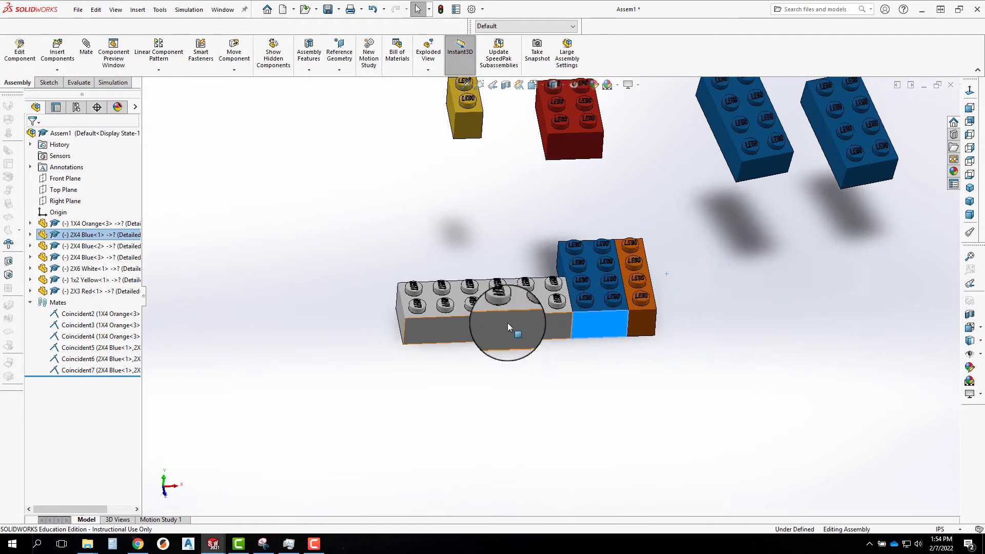
{"action": "middle_click_drag", "start_coordinate": [601, 340], "coordinate": [626, 325]}
{"action": "left_click_drag", "start_coordinate": [542, 317], "coordinate": [704, 340]}
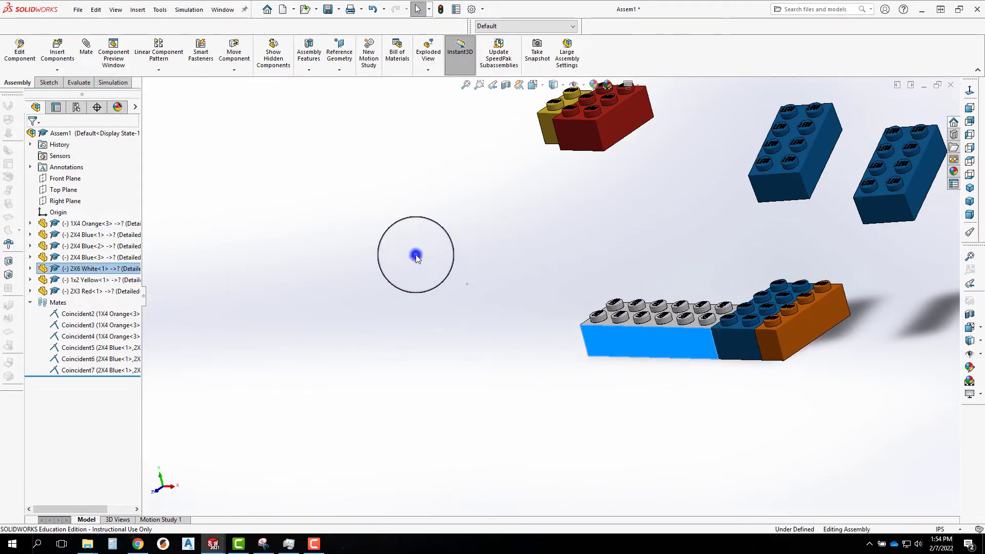
{"action": "left_click", "coordinate": [416, 256]}
{"action": "middle_click_drag", "start_coordinate": [533, 277], "coordinate": [582, 286]}
{"action": "scroll", "coordinate": [582, 286], "scroll_direction": "up", "scroll_amount": 4}
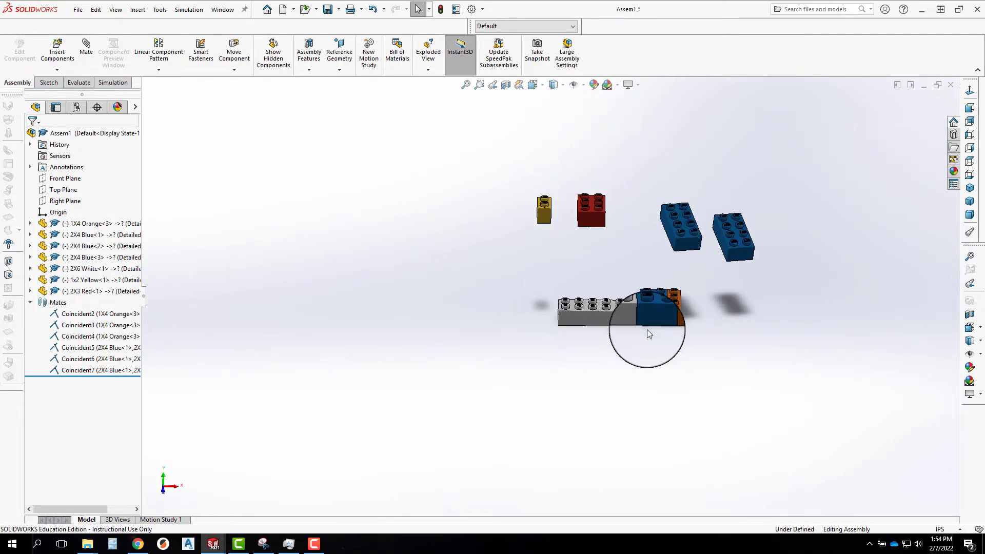
{"action": "middle_click_drag", "start_coordinate": [647, 330], "coordinate": [612, 306]}
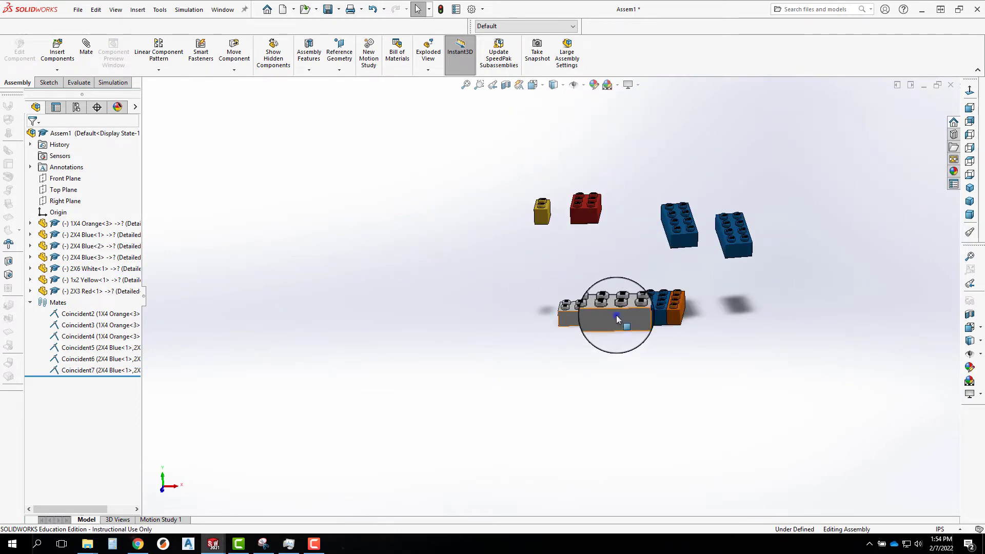
{"action": "left_click_drag", "start_coordinate": [617, 315], "coordinate": [528, 310]}
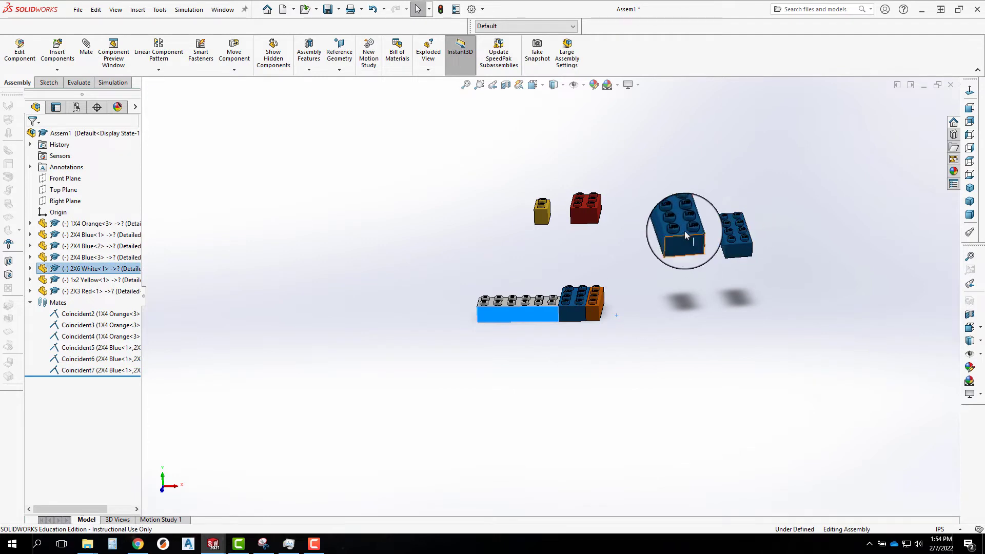
Add a Coincident mate between the front short end faces of the second 2X4 Blue brick and the 1X4 Orange brick.
{"action": "left_click", "coordinate": [684, 245]}
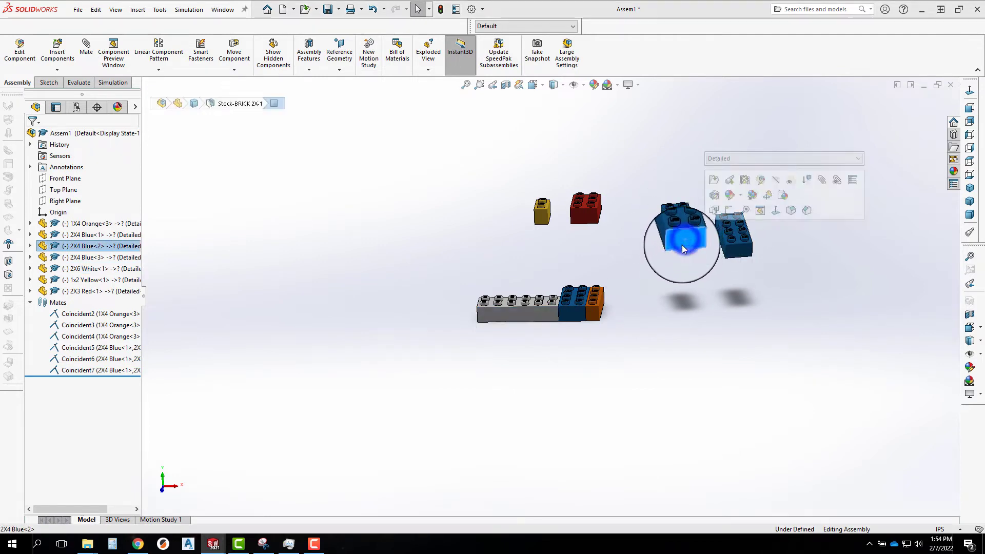
{"action": "left_click", "coordinate": [592, 318], "text": "ctrl"}
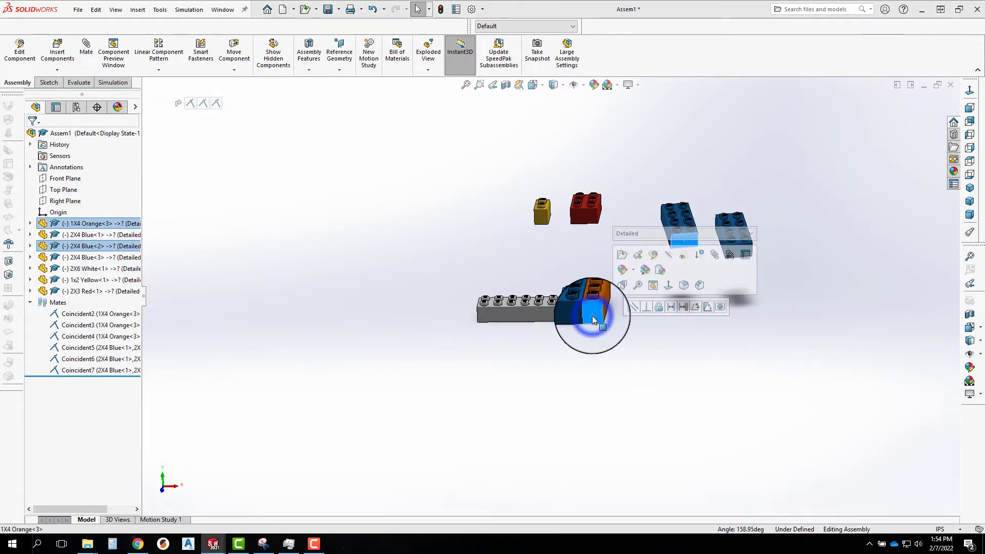
{"action": "left_click", "coordinate": [626, 310]}
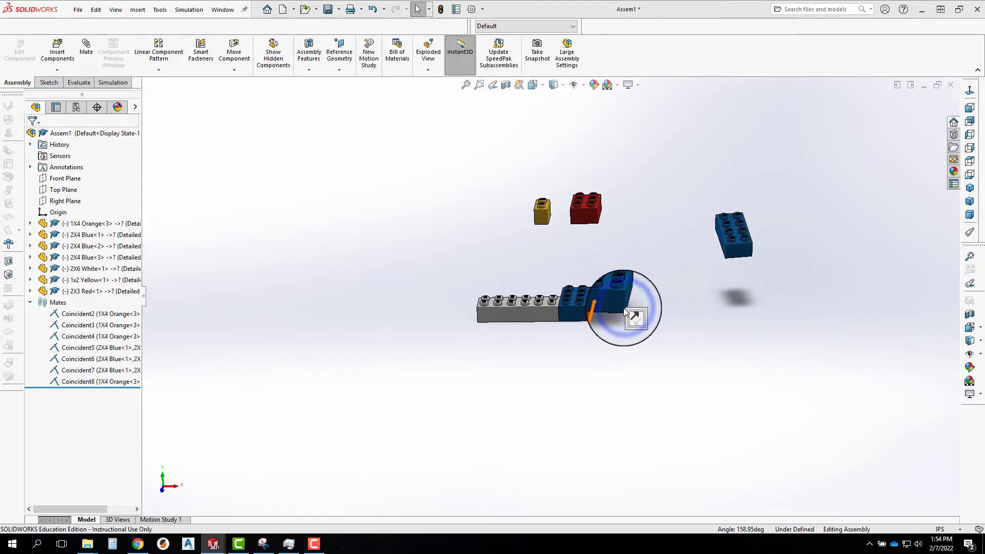
Add a Coincident mate between the bottom faces of the 1X4 Orange brick and the second 2X4 Blue brick.
{"action": "middle_click_drag", "start_coordinate": [663, 318], "coordinate": [665, 193]}
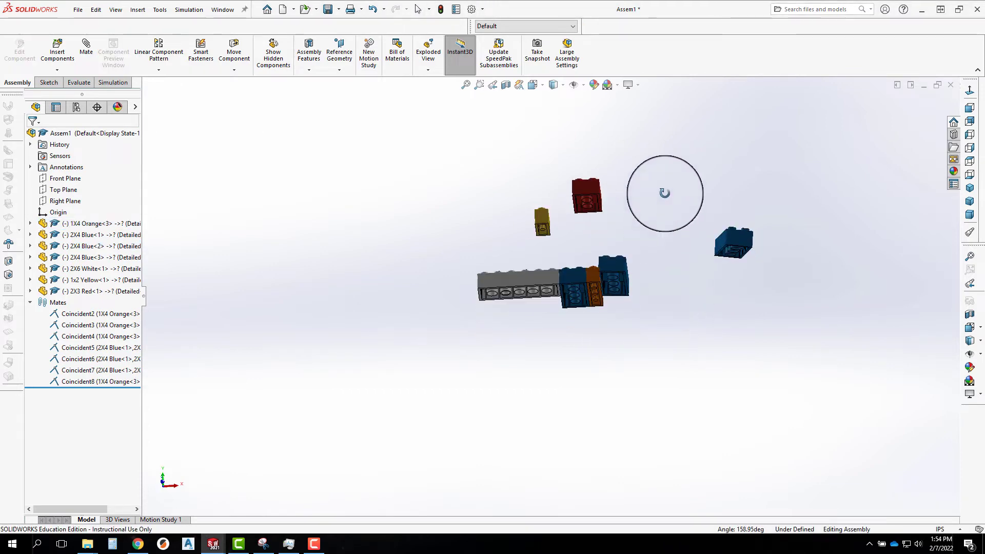
{"action": "scroll", "coordinate": [641, 281], "scroll_direction": "down", "scroll_amount": 9}
{"action": "left_click", "coordinate": [548, 344]}
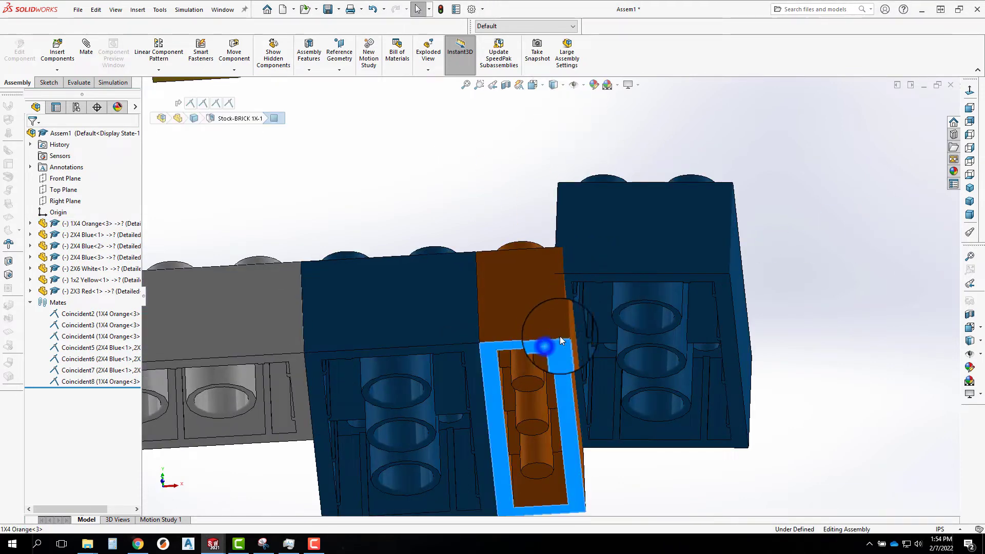
{"action": "left_click", "coordinate": [611, 278], "text": "ctrl"}
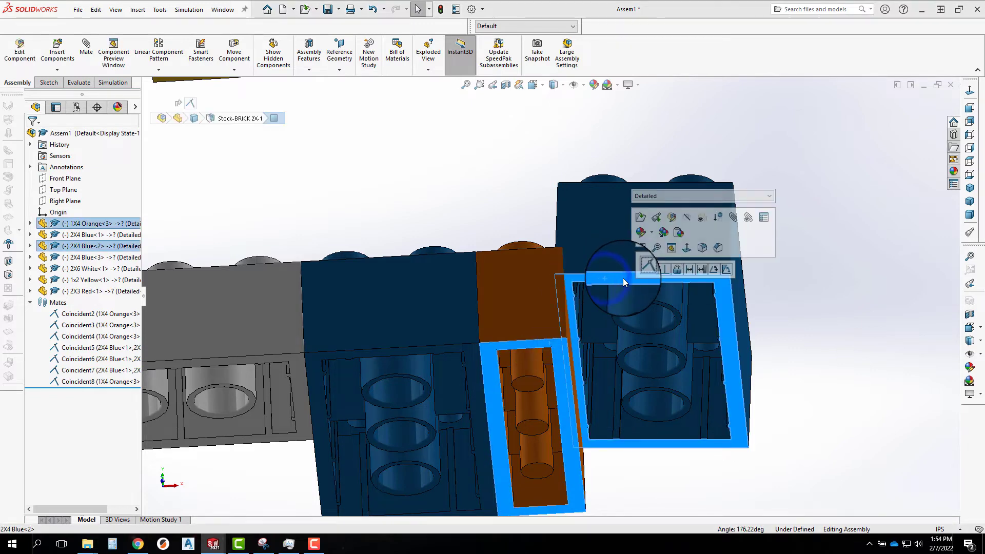
{"action": "left_click", "coordinate": [651, 266]}
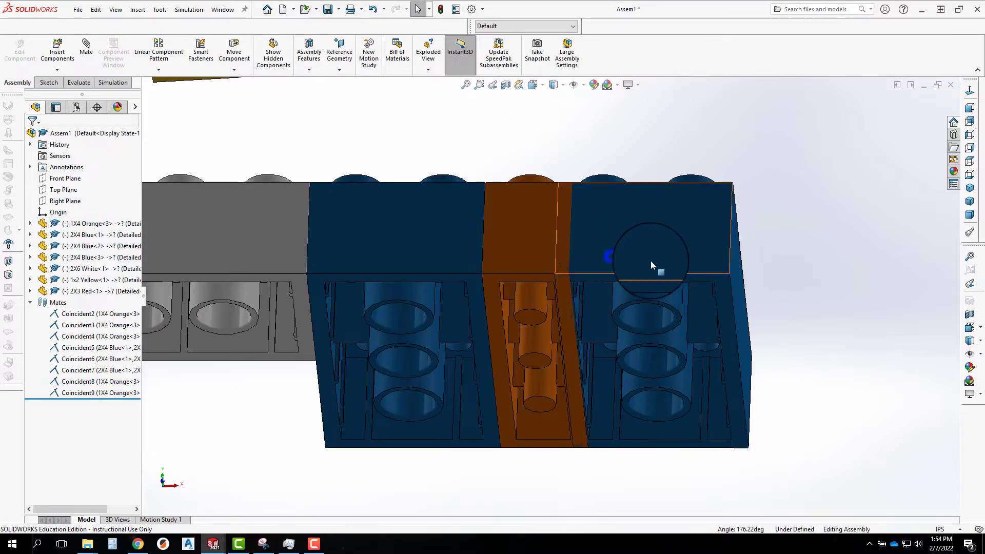
Slide the second 2X4 Blue brick away and mate its inner long side face Coincident to the 1X4 Orange brick's outer long side face.
{"action": "scroll", "coordinate": [673, 245], "scroll_direction": "up", "scroll_amount": 3}
{"action": "left_click_drag", "start_coordinate": [648, 256], "coordinate": [920, 266]}
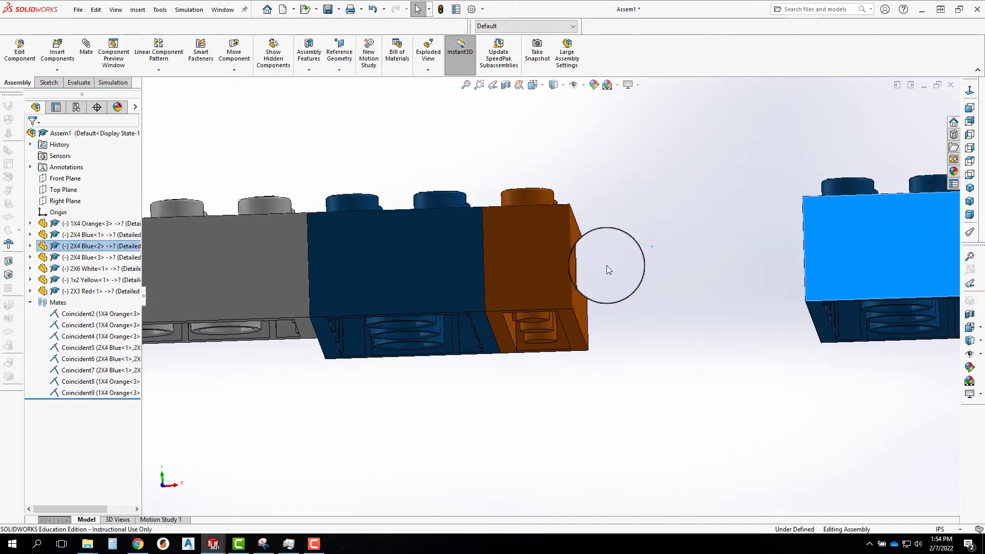
{"action": "middle_click_drag", "start_coordinate": [606, 265], "coordinate": [719, 277]}
{"action": "left_click", "coordinate": [482, 280]}
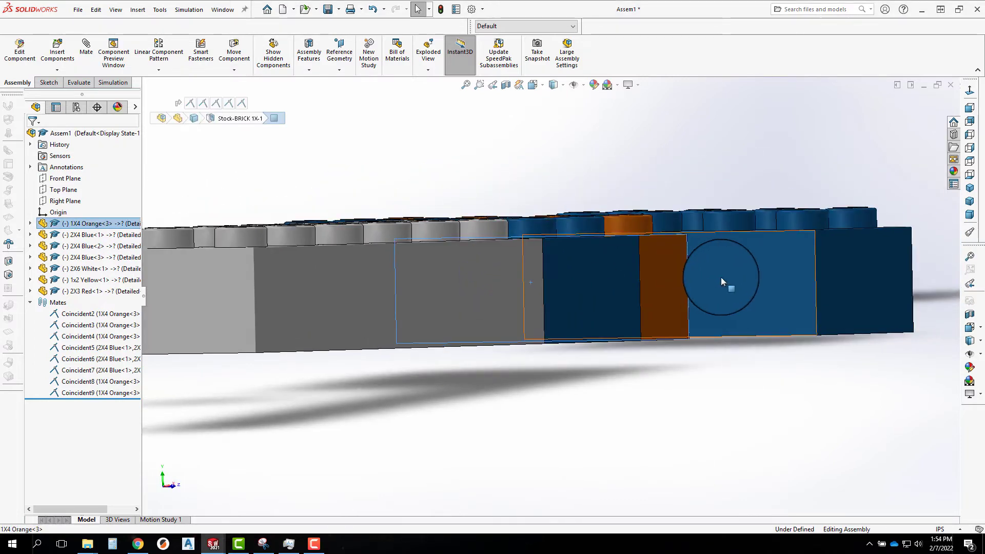
{"action": "left_click", "coordinate": [739, 276], "text": "ctrl"}
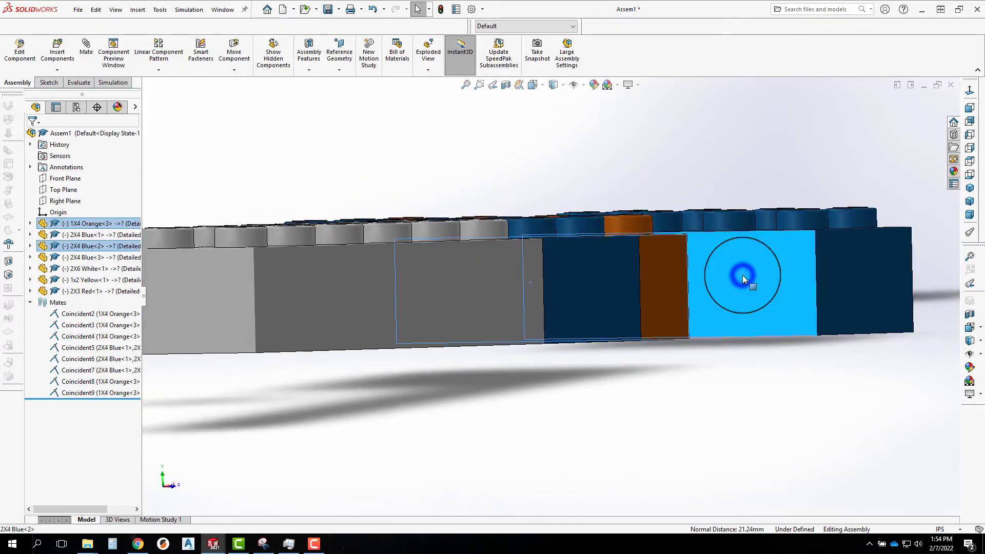
{"action": "left_click", "coordinate": [771, 267]}
Move the mated row of white, blue and orange bricks to check that all four bricks travel together.
{"action": "scroll", "coordinate": [717, 226], "scroll_direction": "up", "scroll_amount": 3}
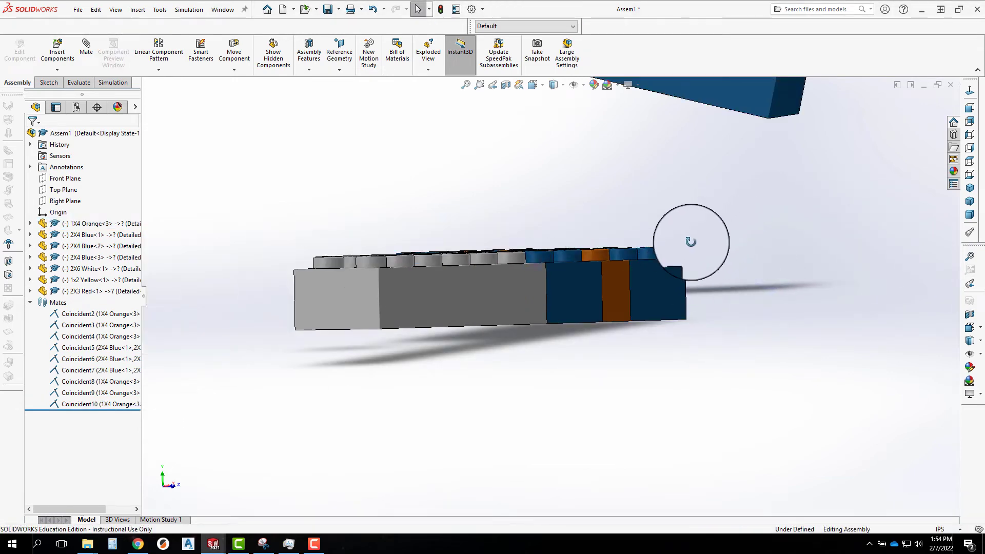
{"action": "middle_click_drag", "start_coordinate": [690, 241], "coordinate": [548, 278]}
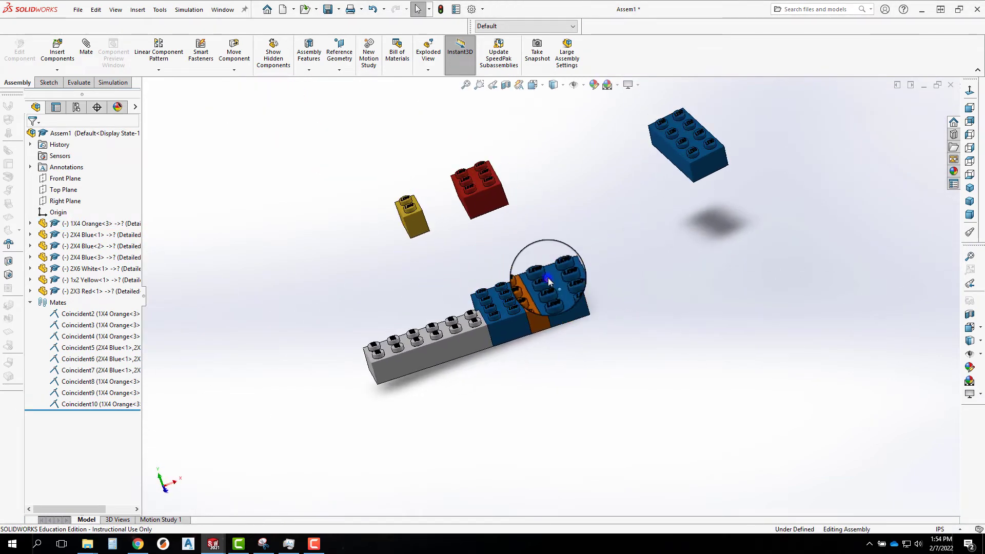
{"action": "left_click_drag", "start_coordinate": [547, 278], "coordinate": [611, 282]}
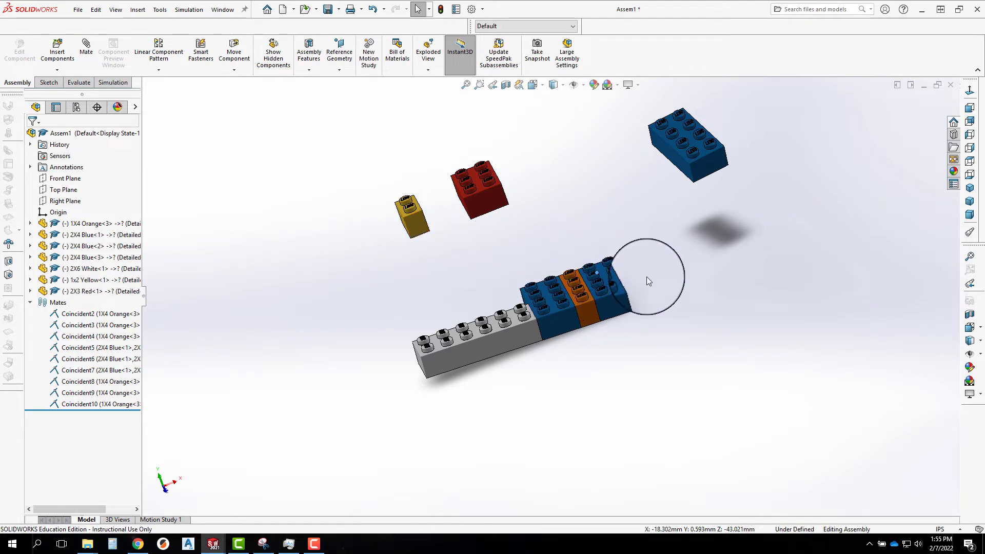
{"action": "middle_click_drag", "start_coordinate": [564, 300], "coordinate": [542, 293]}
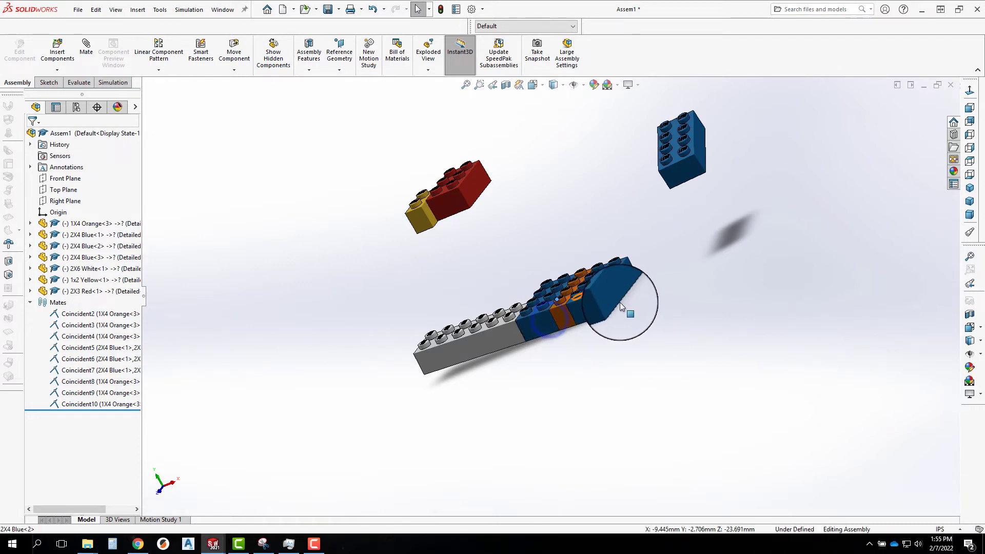
{"action": "left_click", "coordinate": [601, 304]}
{"action": "left_click", "coordinate": [681, 295]}
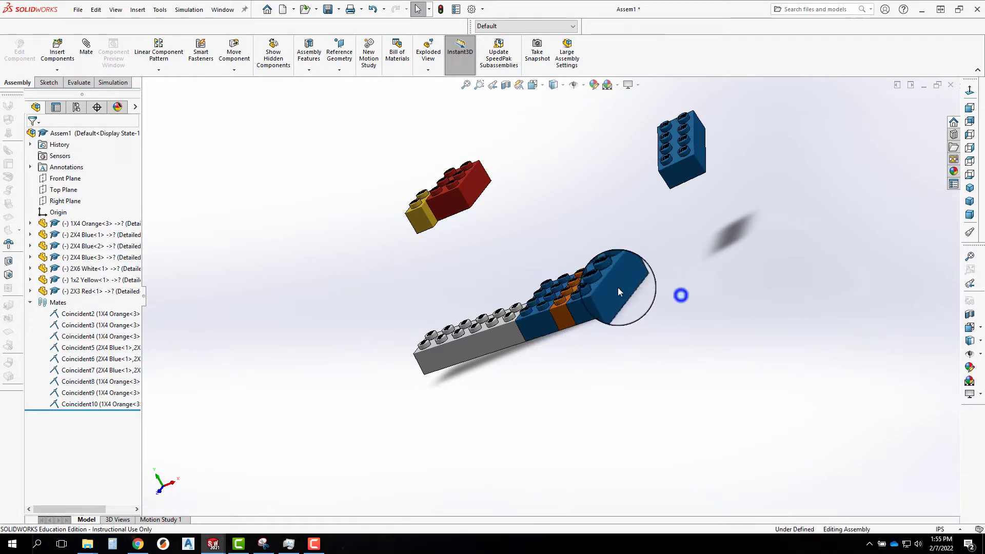
{"action": "left_click_drag", "start_coordinate": [606, 291], "coordinate": [719, 303]}
{"action": "left_click", "coordinate": [602, 300]}
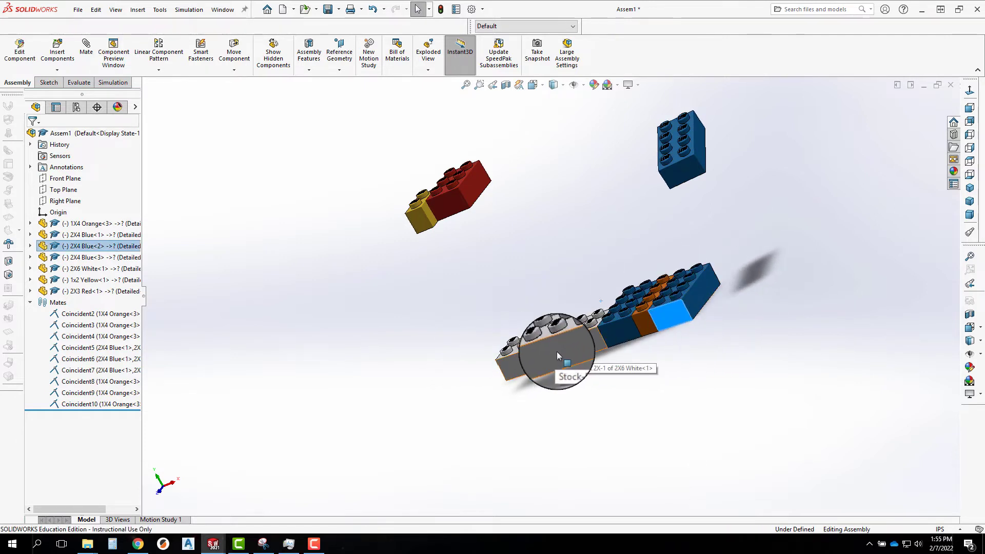
Select the second 2X4 Blue brick's outer long side face, expand the brick's feature tree entry, and clear the selection.
{"action": "left_click", "coordinate": [693, 294]}
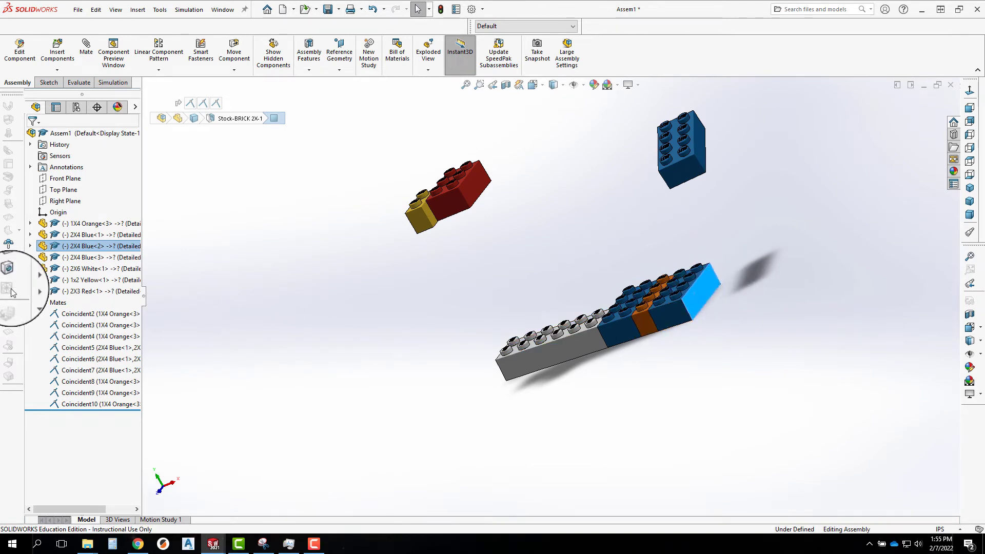
{"action": "left_click", "coordinate": [29, 246]}
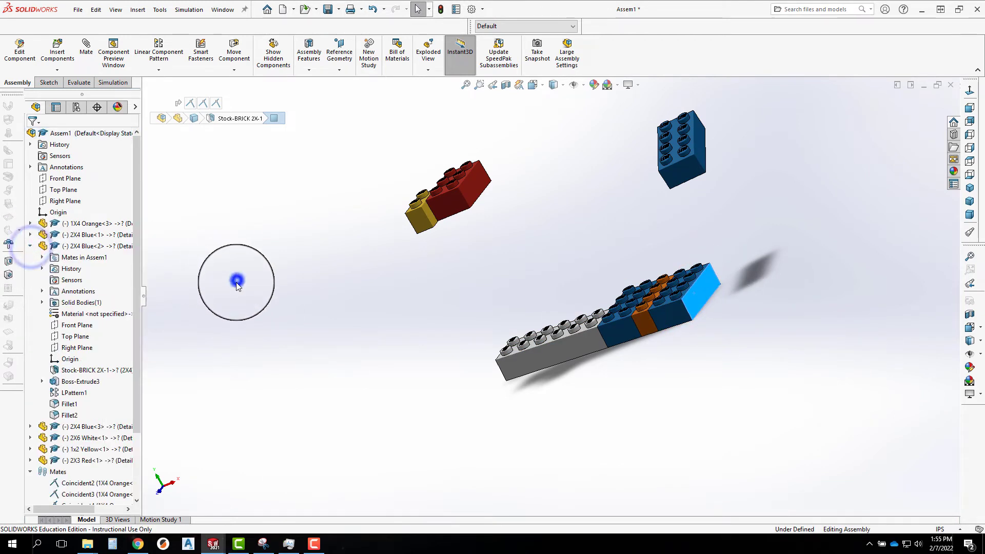
{"action": "left_click", "coordinate": [236, 282]}
{"action": "middle_click_drag", "start_coordinate": [636, 282], "coordinate": [660, 319]}
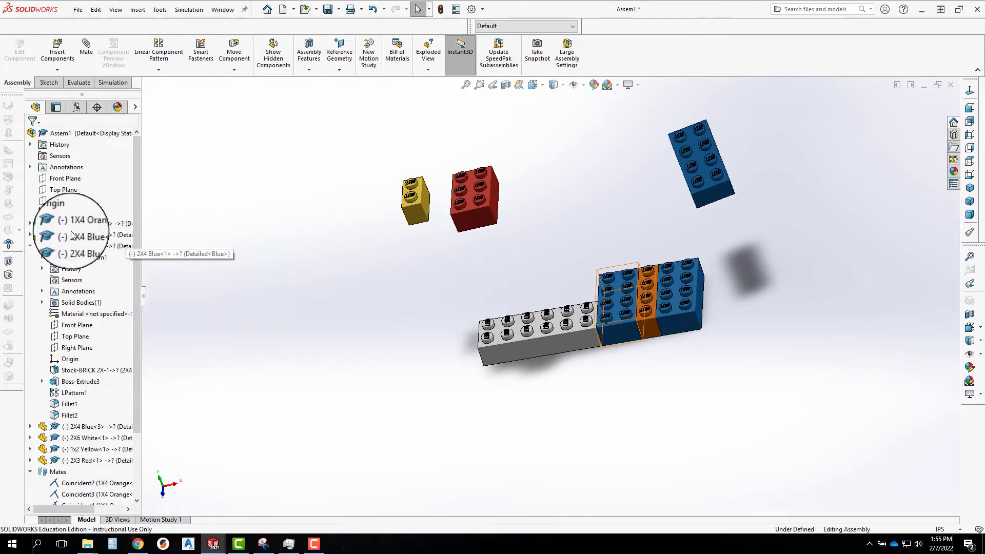
Mate the Front and Top planes of 2X4 Blue<2> coincident with the assembly's Front and Top planes.
{"action": "left_click", "coordinate": [74, 330]}
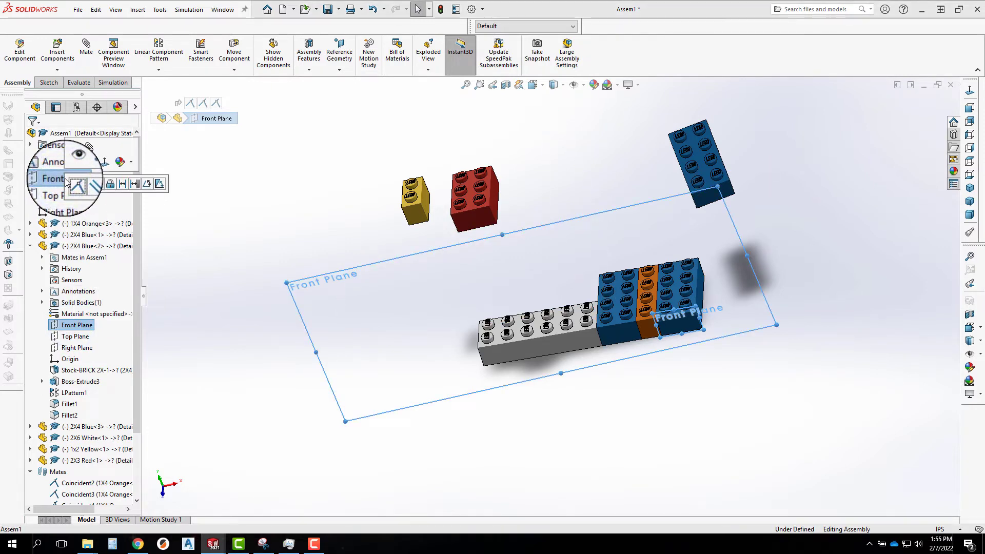
{"action": "left_click", "coordinate": [73, 184]}
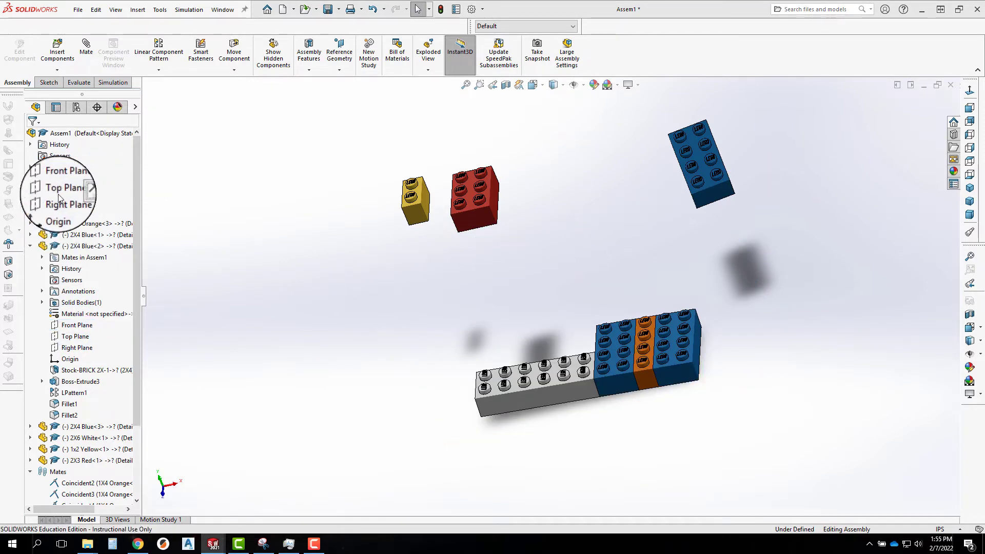
{"action": "left_click", "coordinate": [68, 339]}
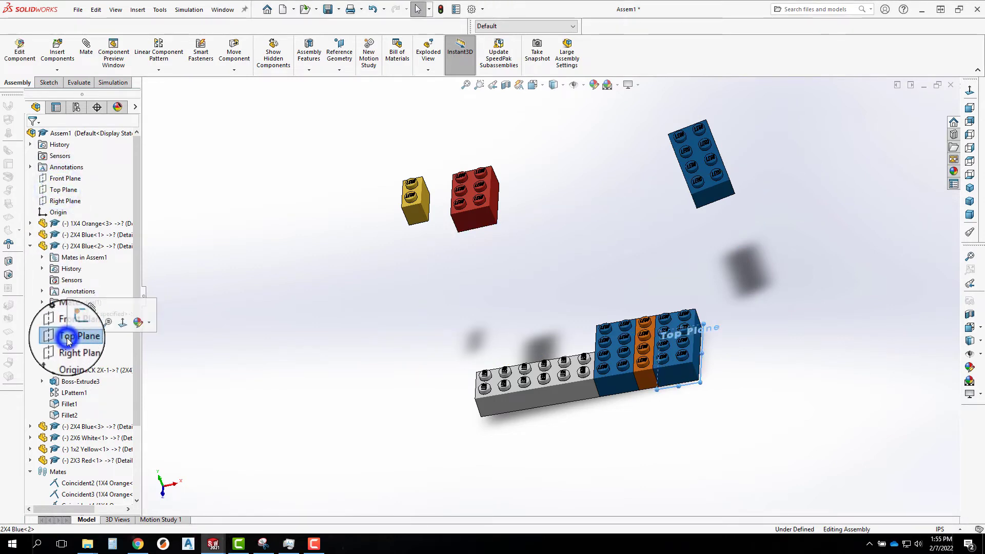
{"action": "left_click", "coordinate": [63, 190], "text": "ctrl"}
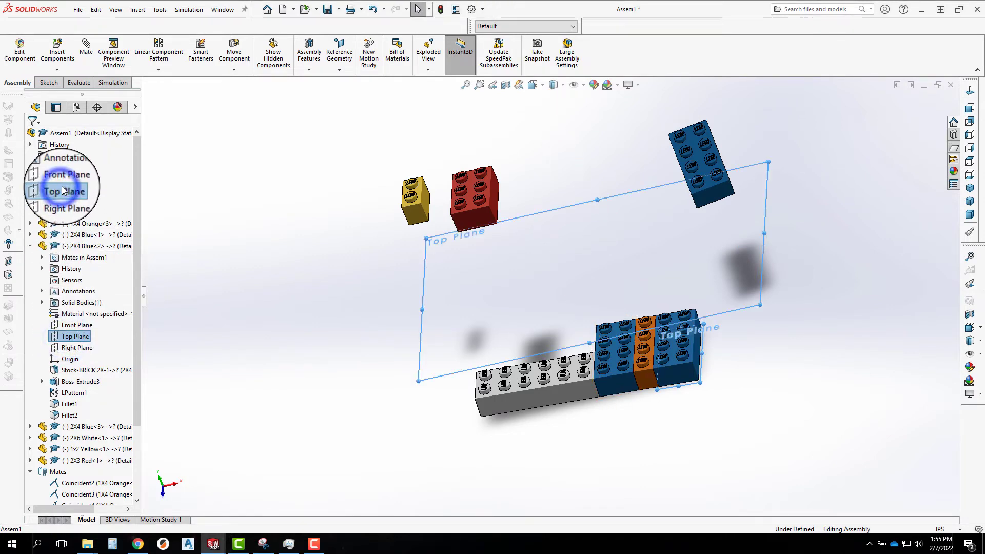
{"action": "left_click", "coordinate": [74, 196]}
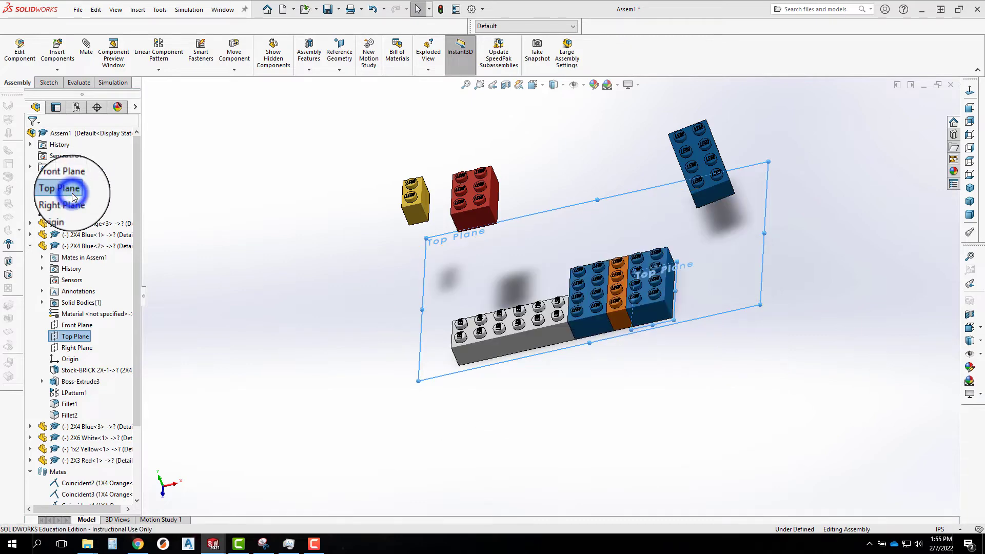
Mate the Right Plane of 2X4 Blue<2> coincident with the assembly's Right Plane.
{"action": "left_click", "coordinate": [74, 348]}
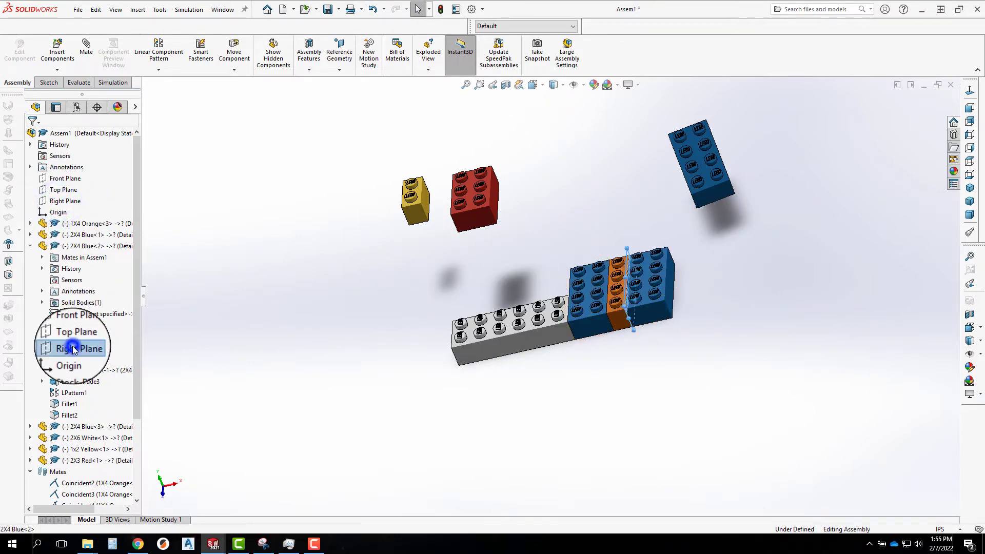
{"action": "left_click", "coordinate": [64, 204]}
{"action": "left_click", "coordinate": [74, 197]}
{"action": "left_click", "coordinate": [628, 412]}
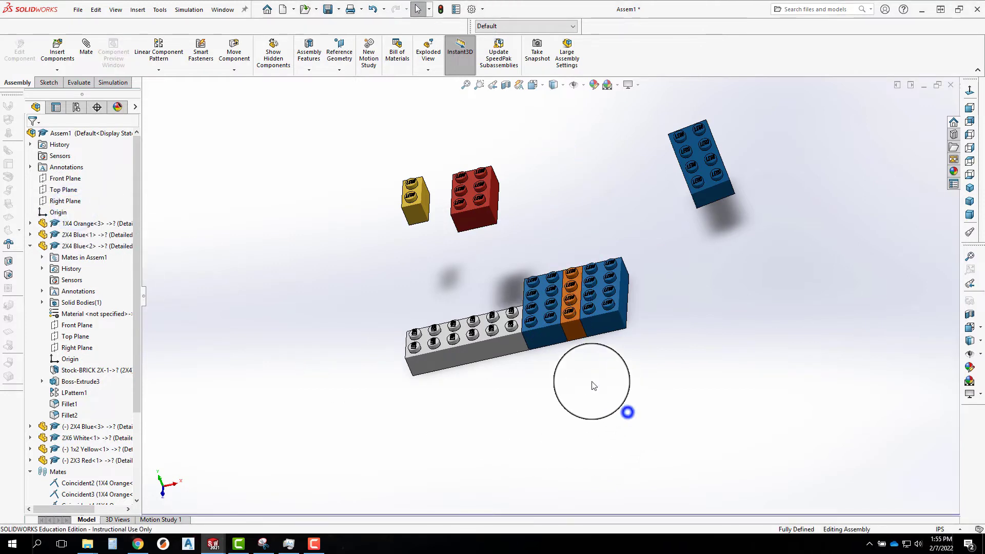
Test whether the joined blue bricks 2X4 Blue<1> and 2X4 Blue<2> can still be moved.
{"action": "left_click", "coordinate": [550, 333]}
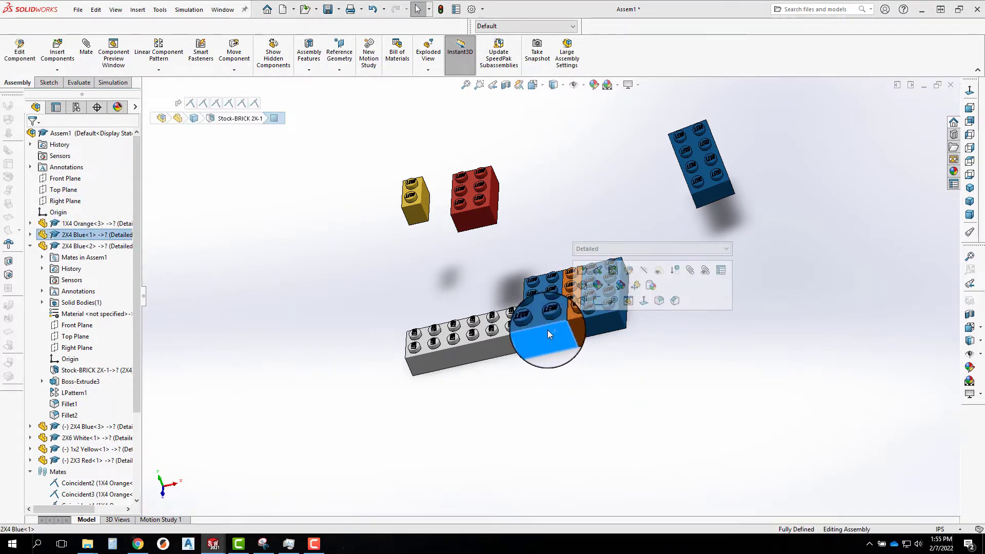
{"action": "left_click", "coordinate": [597, 325]}
{"action": "left_click_drag", "start_coordinate": [598, 323], "coordinate": [627, 336]}
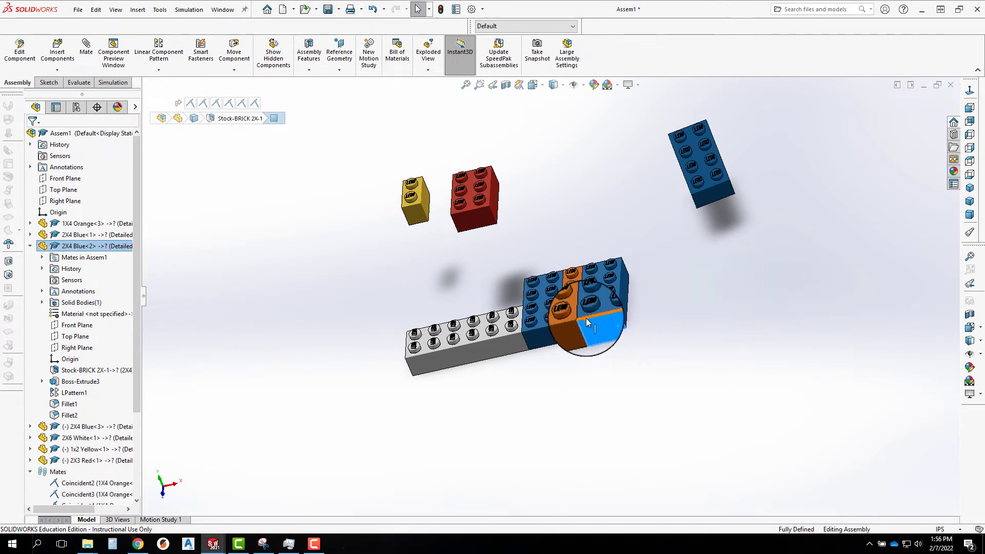
{"action": "middle_click_drag", "start_coordinate": [611, 362], "coordinate": [549, 329]}
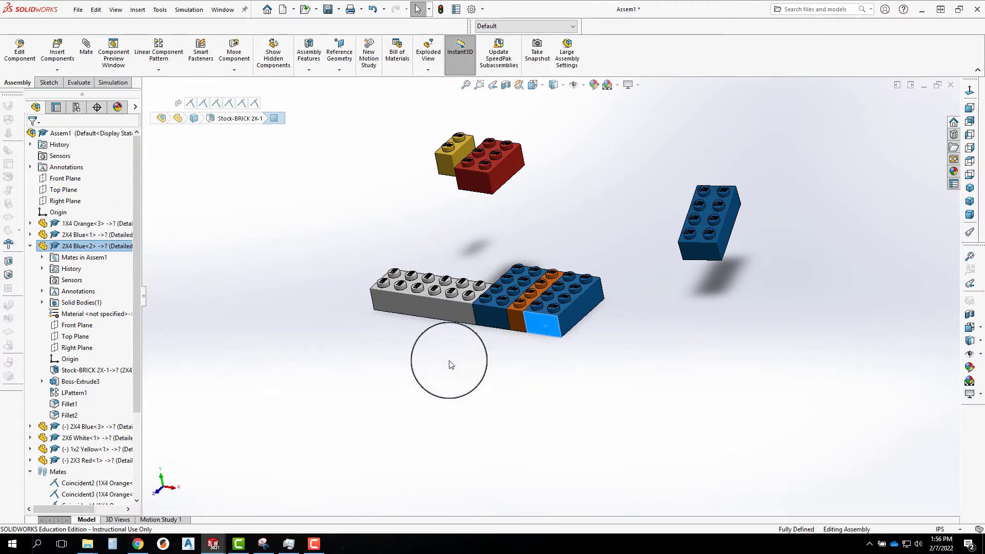
{"action": "left_click", "coordinate": [459, 372]}
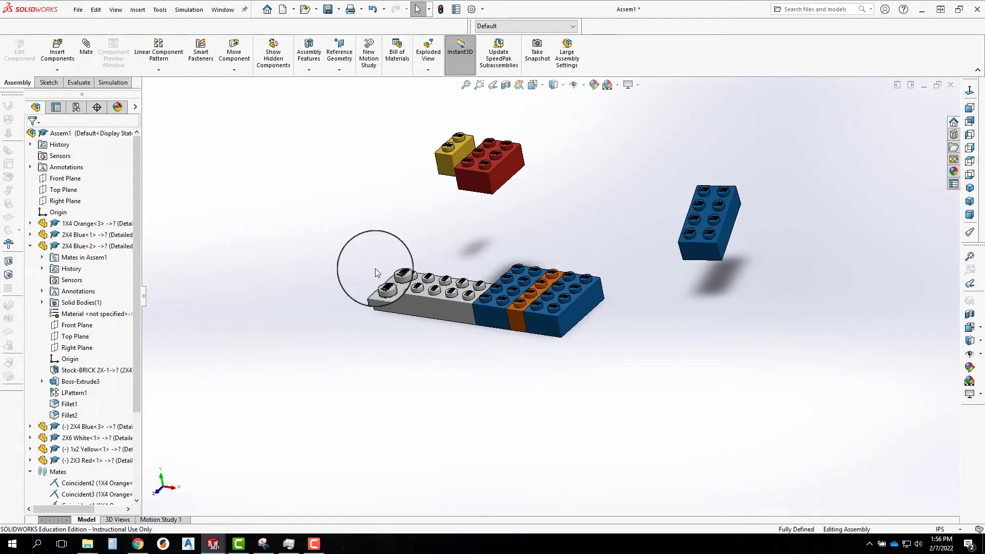
Fix the 1x2 Yellow brick in place and try to move it.
{"action": "middle_click_drag", "start_coordinate": [634, 453], "coordinate": [696, 347]}
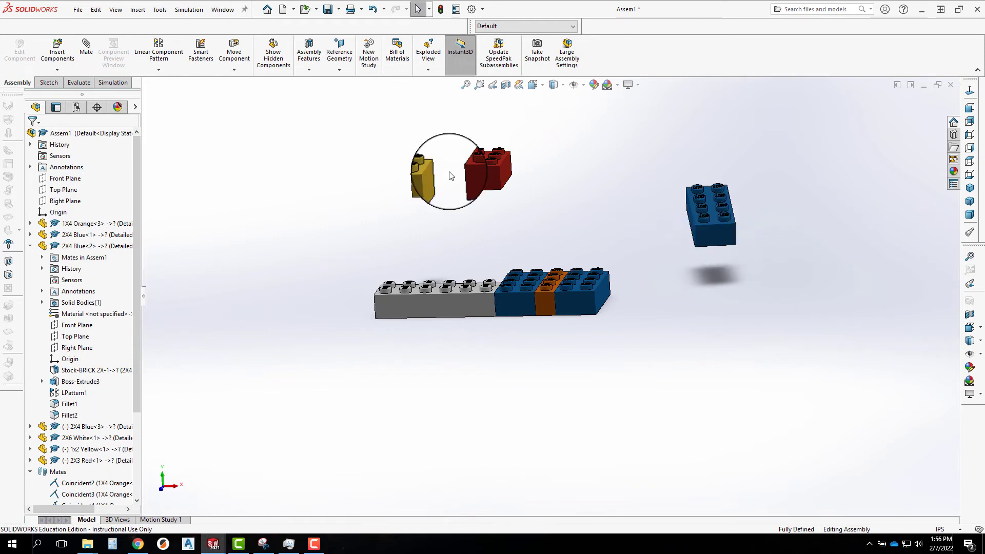
{"action": "left_click", "coordinate": [430, 186]}
{"action": "right_click", "coordinate": [427, 185]}
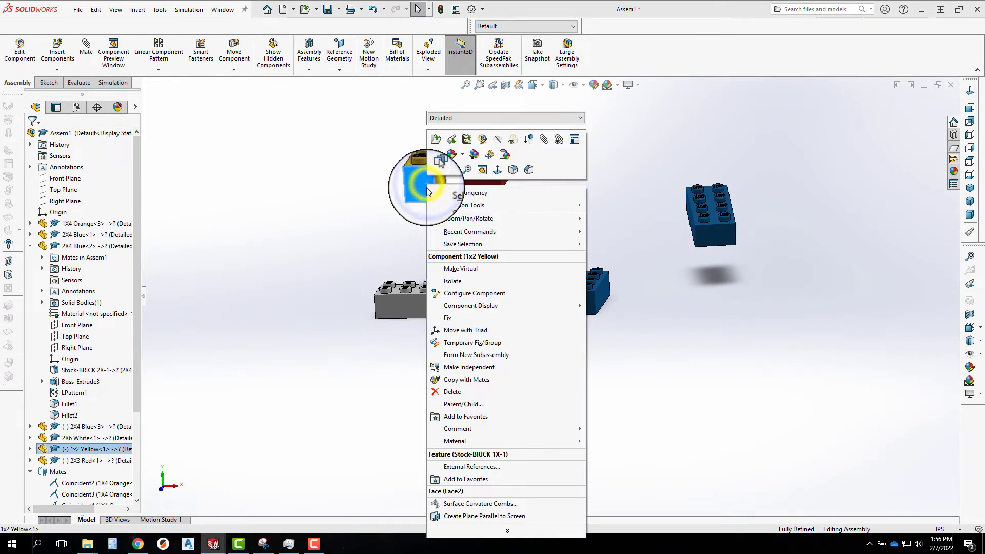
{"action": "left_click", "coordinate": [465, 316]}
{"action": "middle_click_drag", "start_coordinate": [357, 232], "coordinate": [426, 257]}
{"action": "left_click_drag", "start_coordinate": [466, 139], "coordinate": [401, 218]}
{"action": "middle_click_drag", "start_coordinate": [390, 202], "coordinate": [497, 230]}
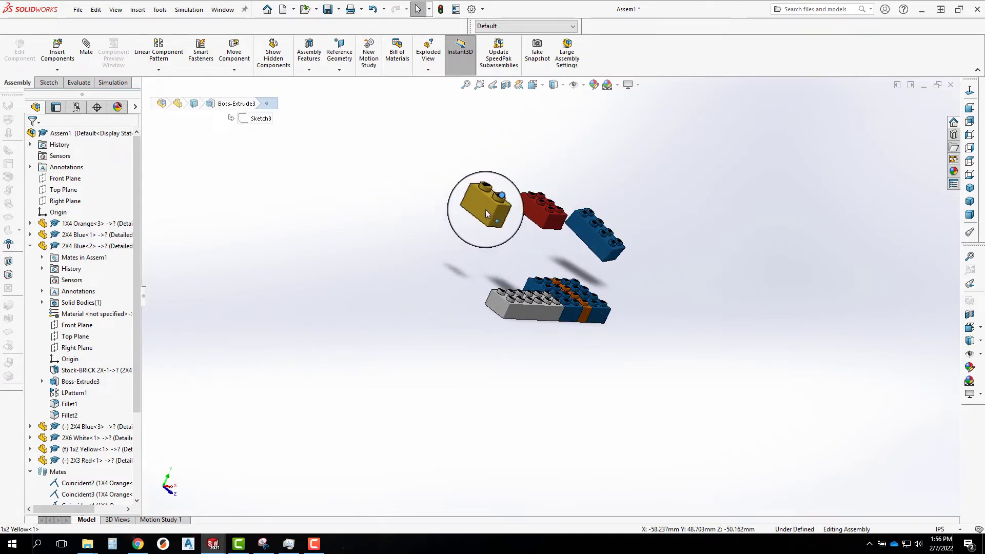
Float the fixed 1x2 Yellow brick so it can move freely again.
{"action": "right_click", "coordinate": [485, 210]}
{"action": "left_click", "coordinate": [523, 348]}
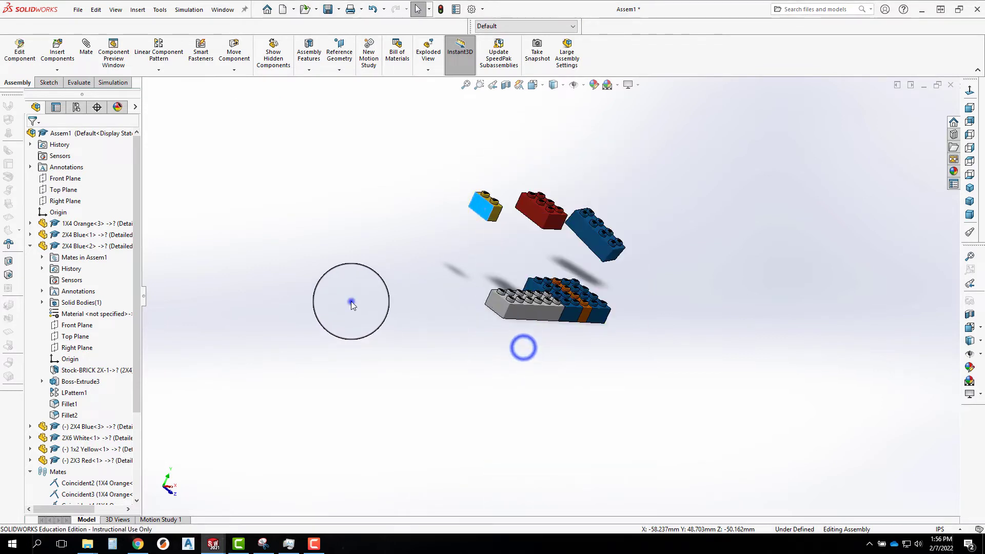
{"action": "left_click", "coordinate": [351, 303]}
Move the loose 2X4 Blue<3> brick across the assembly to the free end of the white 2X6 brick.
{"action": "middle_click_drag", "start_coordinate": [649, 286], "coordinate": [546, 293]}
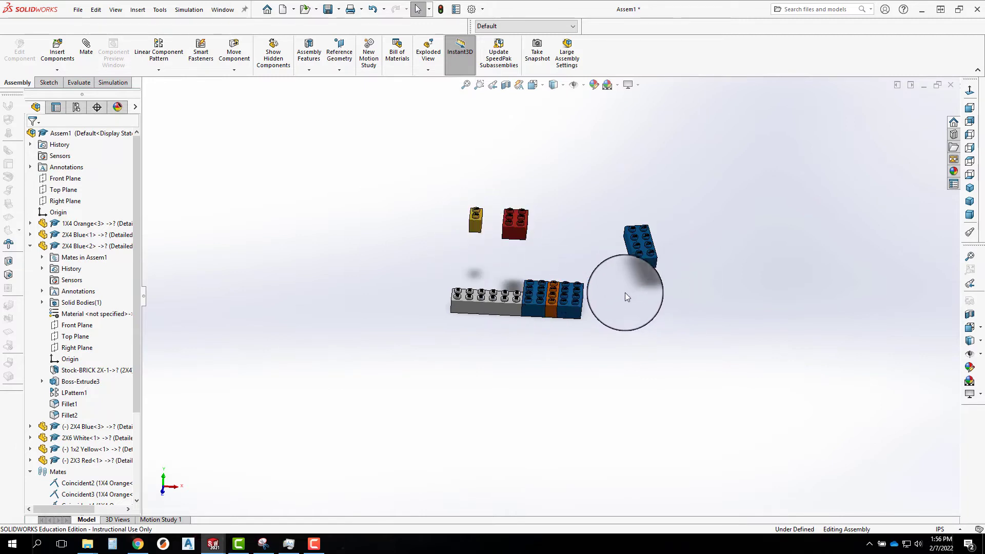
{"action": "left_click", "coordinate": [642, 241]}
{"action": "scroll", "coordinate": [621, 285], "scroll_direction": "down", "scroll_amount": 4}
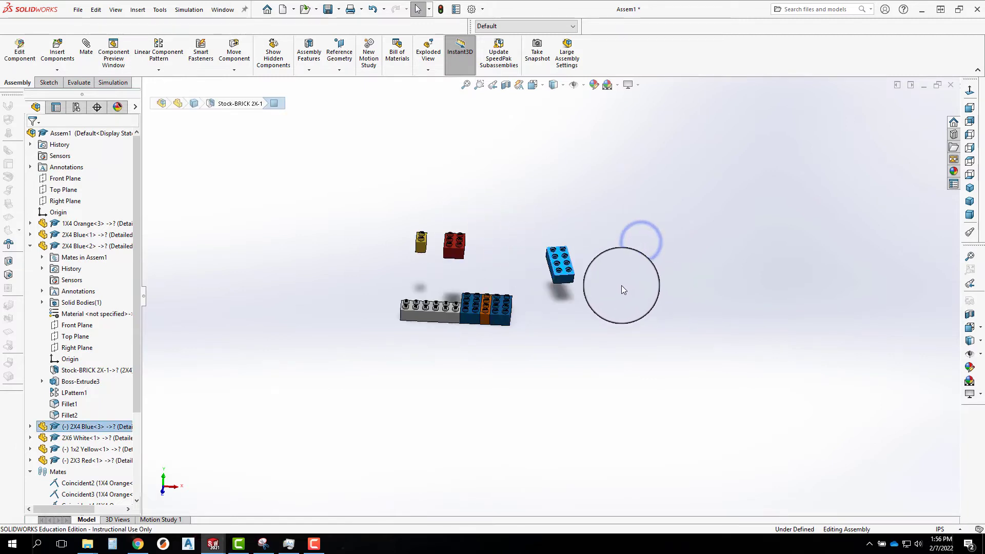
{"action": "left_click_drag", "start_coordinate": [534, 243], "coordinate": [153, 270]}
{"action": "middle_click_drag", "start_coordinate": [259, 341], "coordinate": [264, 385]}
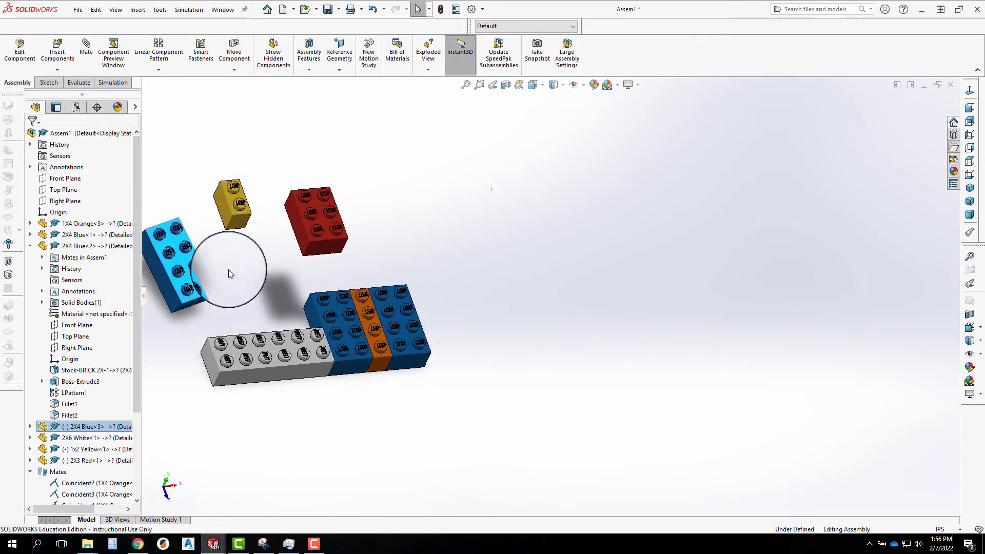
{"action": "middle_click_drag", "start_coordinate": [242, 310], "coordinate": [214, 296]}
Add a parallel mate between the white 2X6 brick's long side and the short end face of 2X4 Blue<3>.
{"action": "left_click", "coordinate": [281, 340]}
{"action": "left_click", "coordinate": [189, 295], "text": "ctrl"}
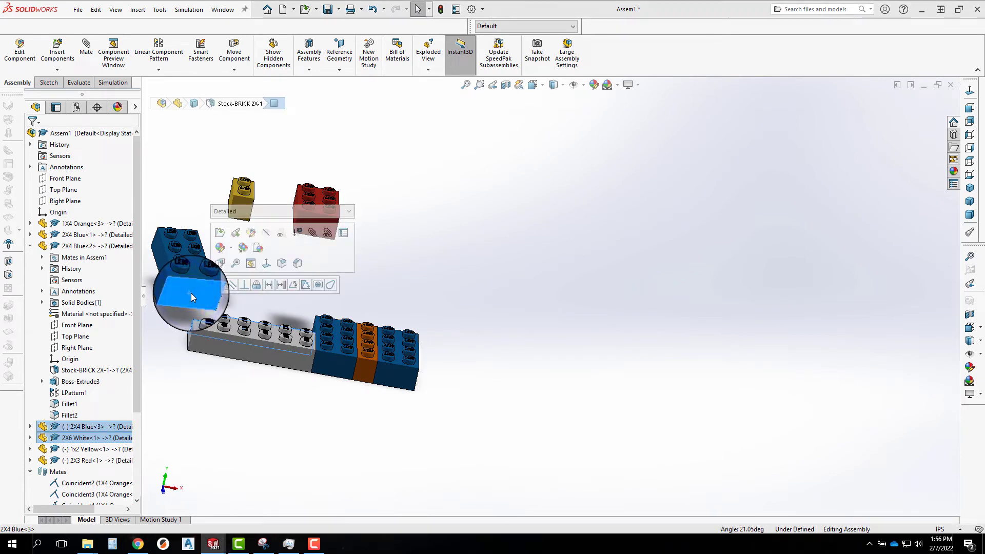
{"action": "left_click", "coordinate": [232, 285]}
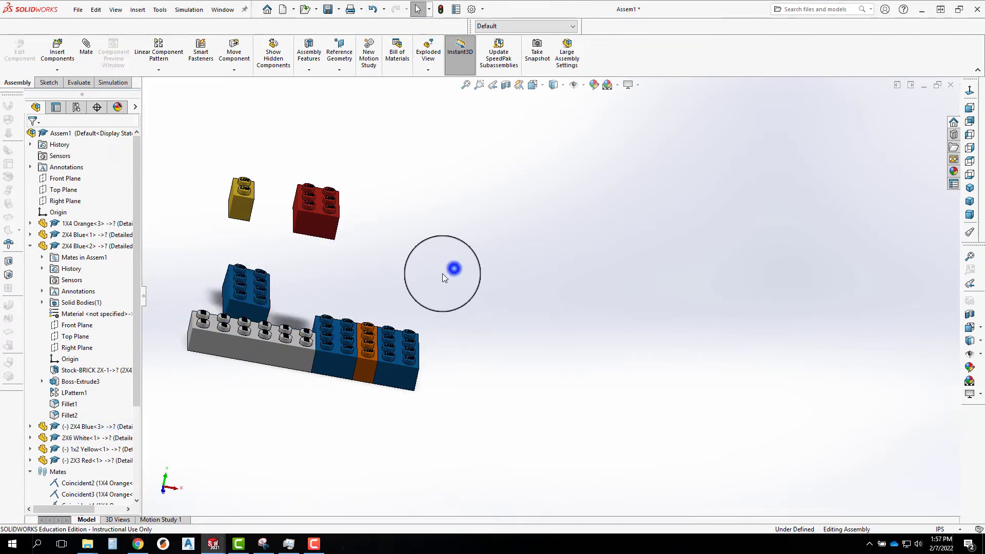
Check the alignment from the top view and reorient the 2X4 Blue<3> brick with Rotate Component.
{"action": "middle_click_drag", "start_coordinate": [353, 277], "coordinate": [961, 282]}
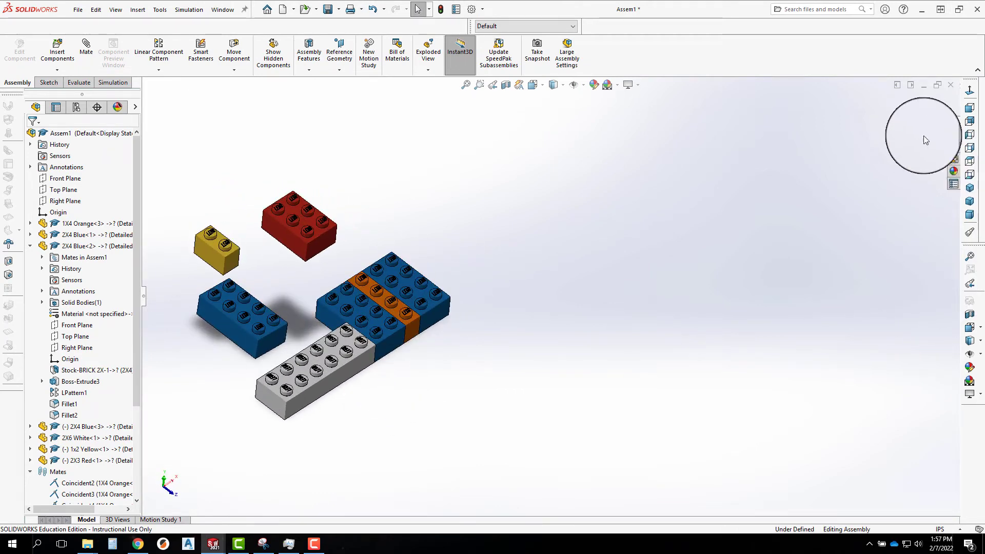
{"action": "left_click", "coordinate": [969, 161]}
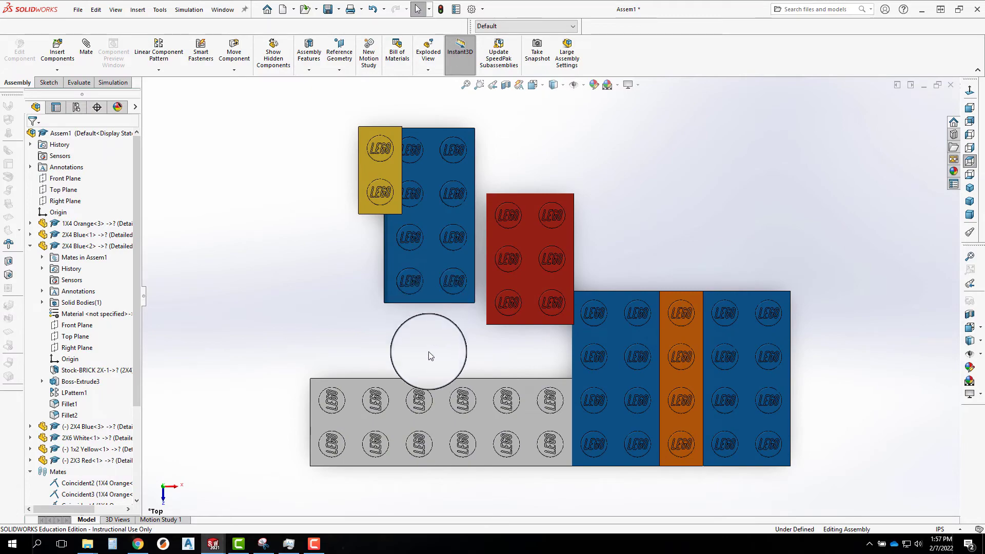
{"action": "middle_click_drag", "start_coordinate": [434, 324], "coordinate": [451, 175]}
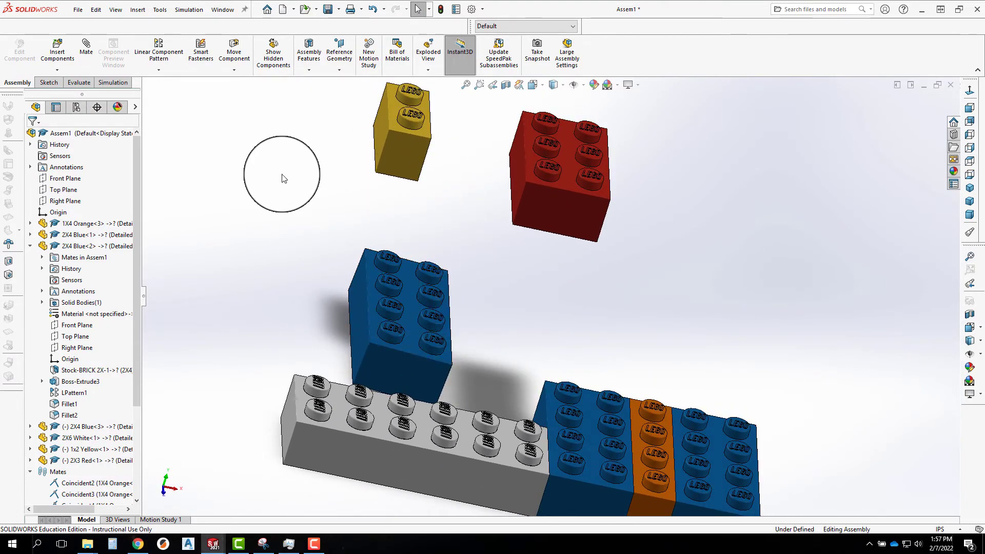
{"action": "left_click", "coordinate": [234, 70]}
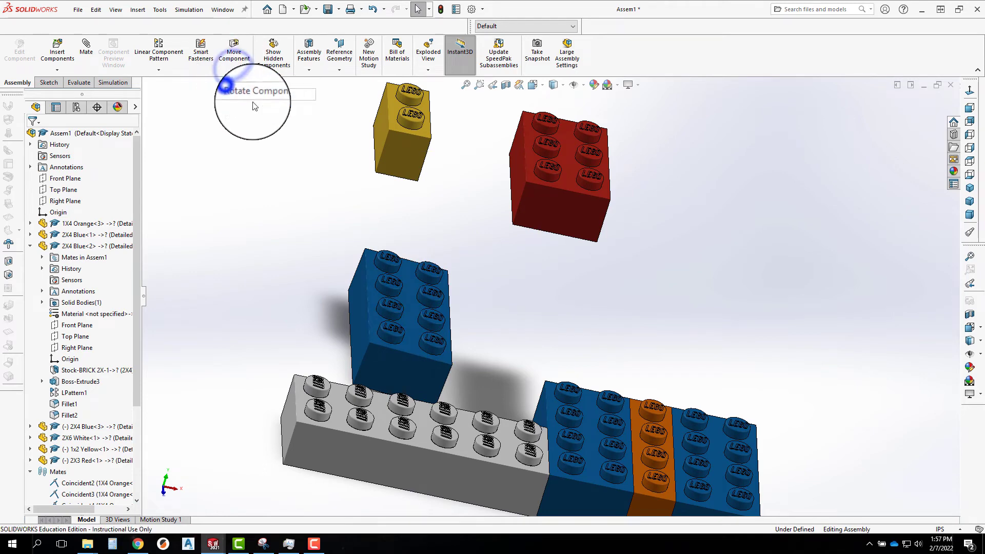
{"action": "left_click", "coordinate": [251, 94]}
{"action": "left_click_drag", "start_coordinate": [367, 303], "coordinate": [462, 248]}
{"action": "left_click", "coordinate": [929, 109]}
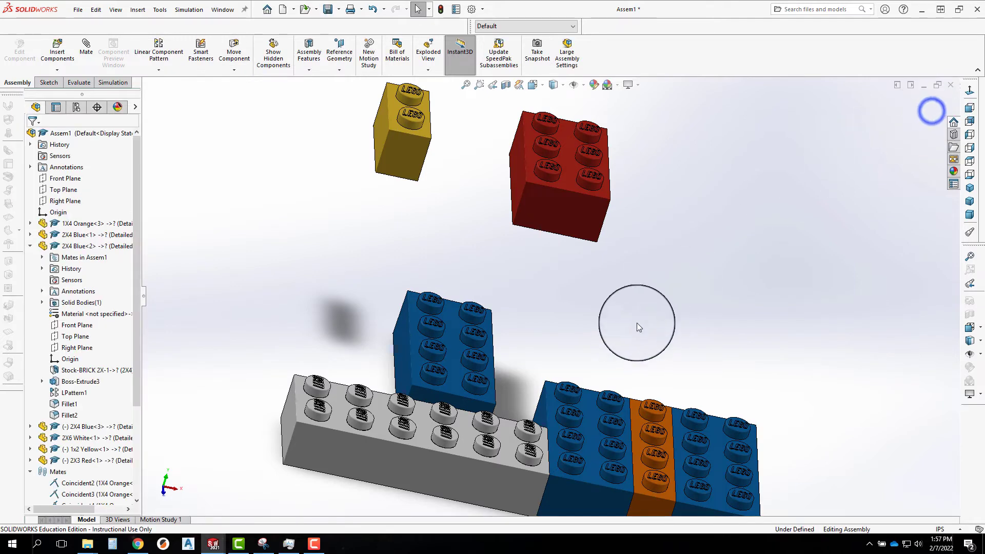
Mate the bottom face of 2X4 Blue<3> coincident with the bottom face of the white 2X6 brick.
{"action": "scroll", "coordinate": [531, 336], "scroll_direction": "up", "scroll_amount": 3}
{"action": "middle_click_drag", "start_coordinate": [534, 336], "coordinate": [665, 303]}
{"action": "scroll", "coordinate": [553, 337], "scroll_direction": "down", "scroll_amount": 5}
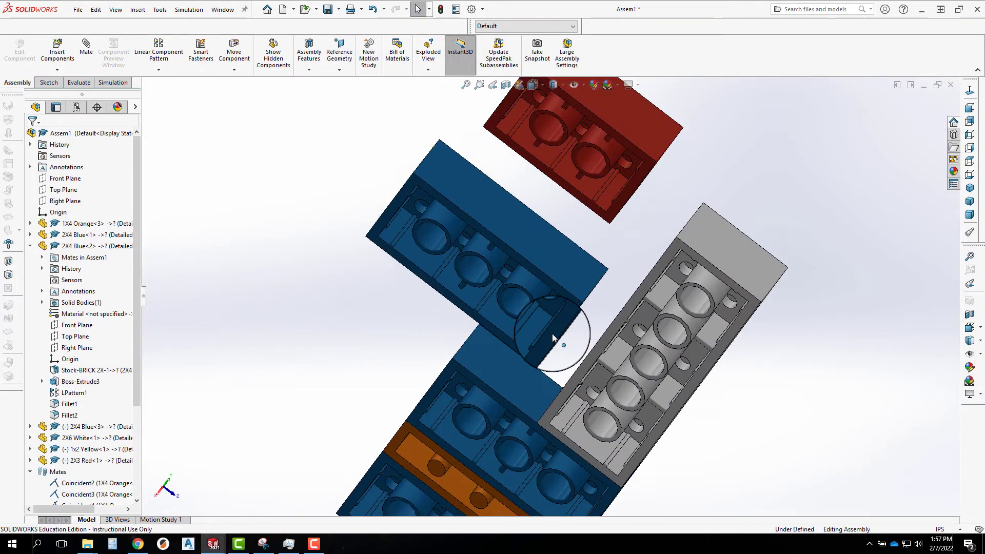
{"action": "left_click", "coordinate": [526, 360]}
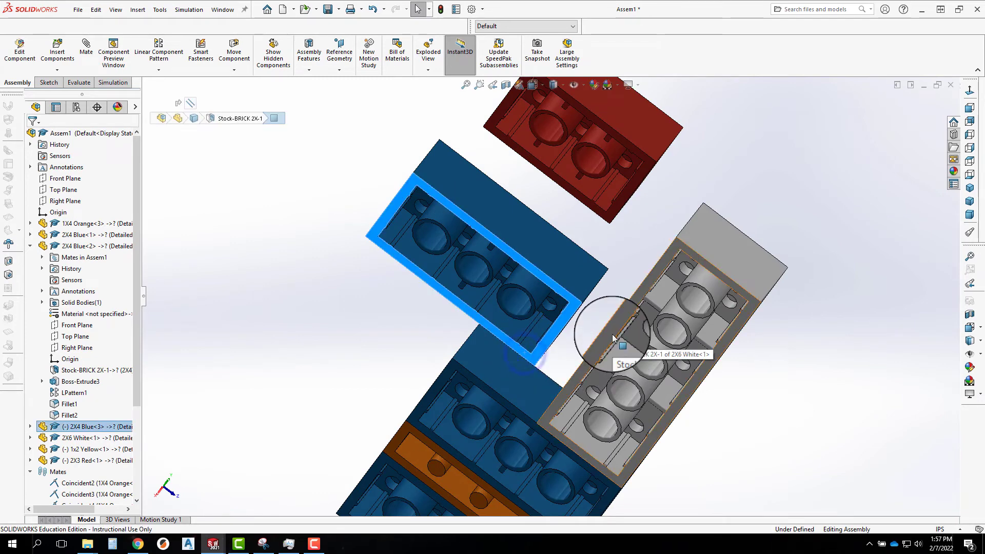
{"action": "left_click", "coordinate": [613, 336], "text": "ctrl"}
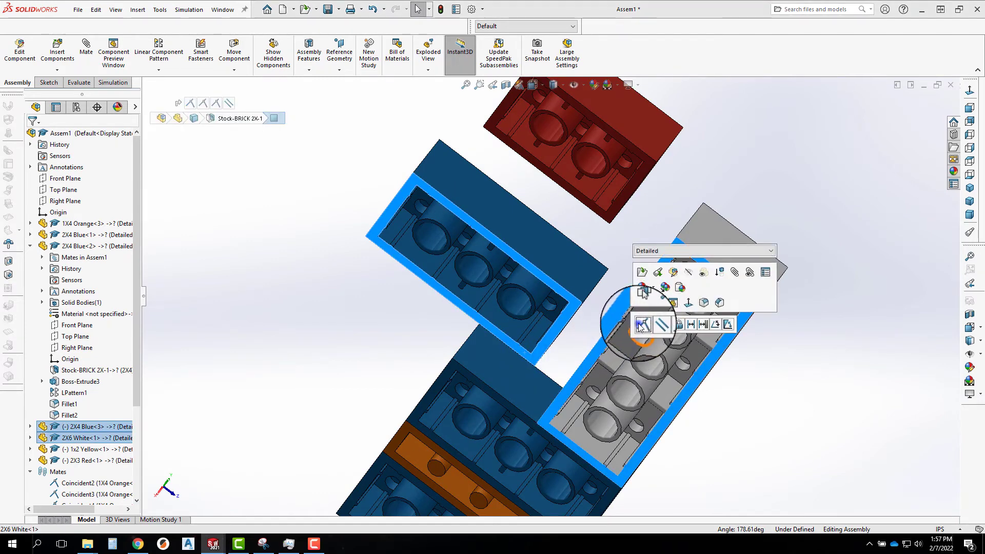
{"action": "left_click", "coordinate": [761, 171]}
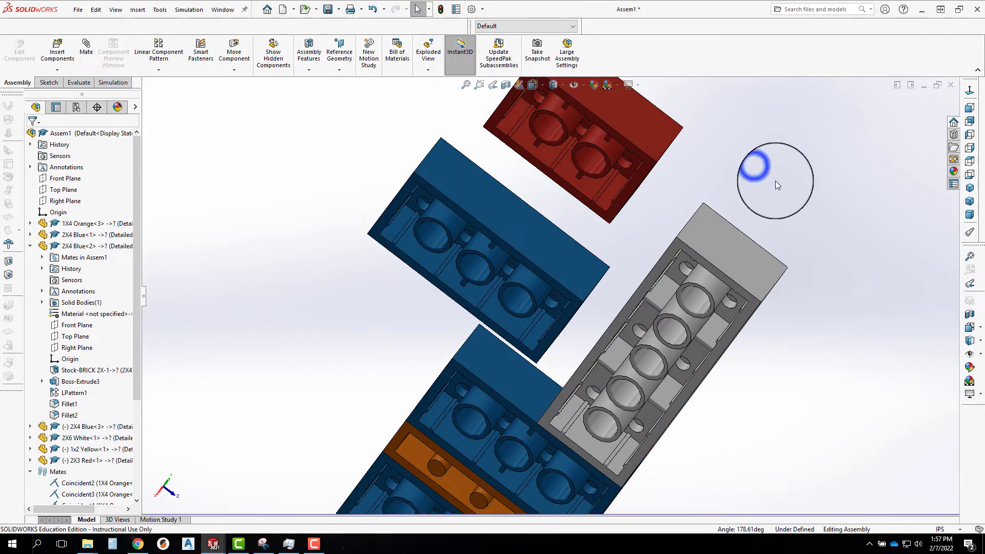
Reposition 2X4 Blue<3> and mate its long outer side coincident with the free end face of the white 2X6 brick.
{"action": "middle_click_drag", "start_coordinate": [775, 180], "coordinate": [528, 234]}
{"action": "left_click_drag", "start_coordinate": [536, 251], "coordinate": [544, 220]}
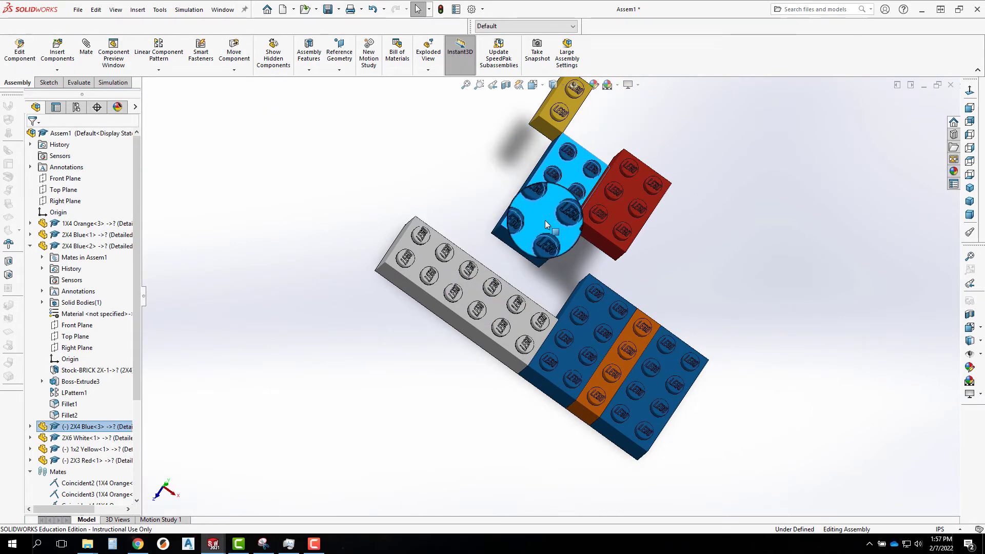
{"action": "middle_click_drag", "start_coordinate": [544, 220], "coordinate": [539, 242]}
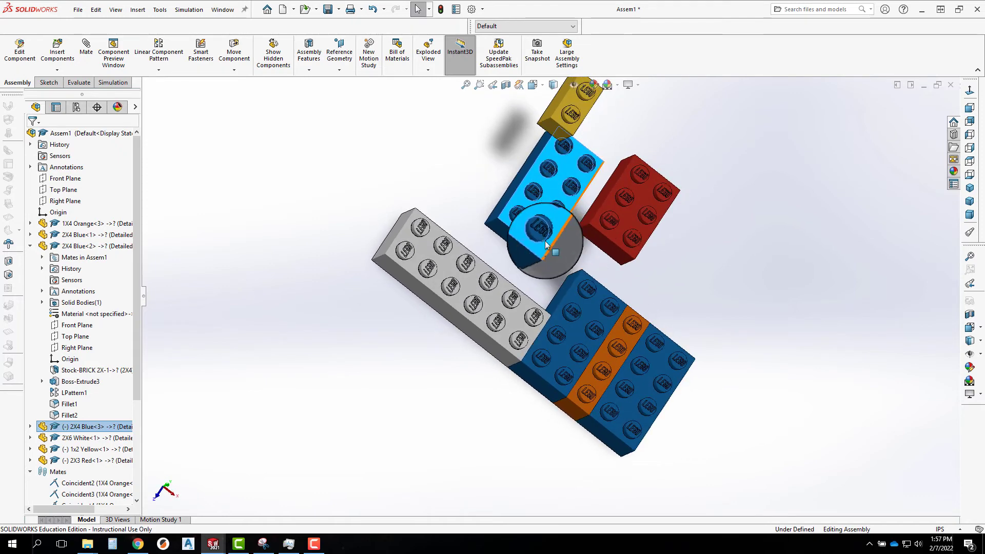
{"action": "middle_click_drag", "start_coordinate": [462, 248], "coordinate": [442, 245]}
{"action": "left_click", "coordinate": [442, 245]}
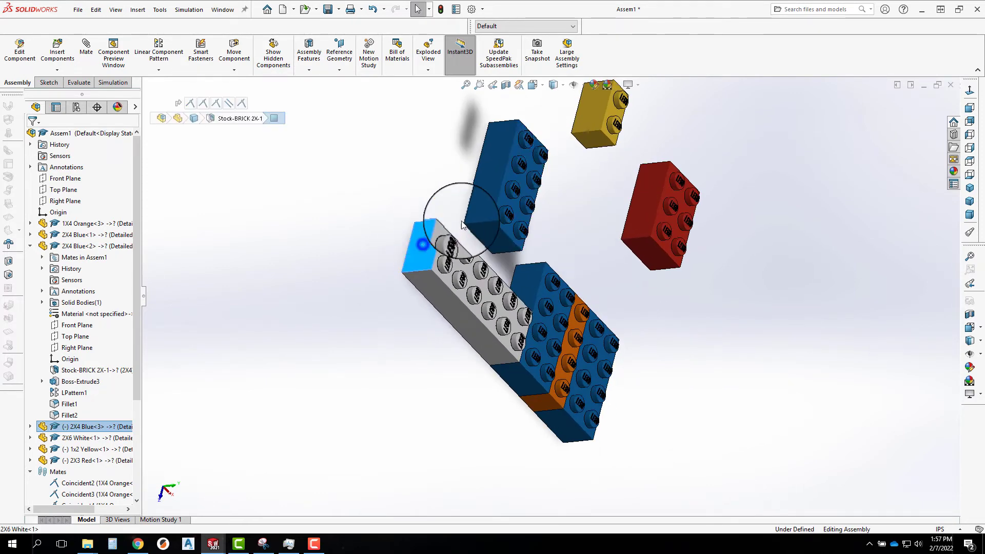
{"action": "left_click", "coordinate": [492, 194], "text": "ctrl"}
{"action": "left_click", "coordinate": [523, 185]}
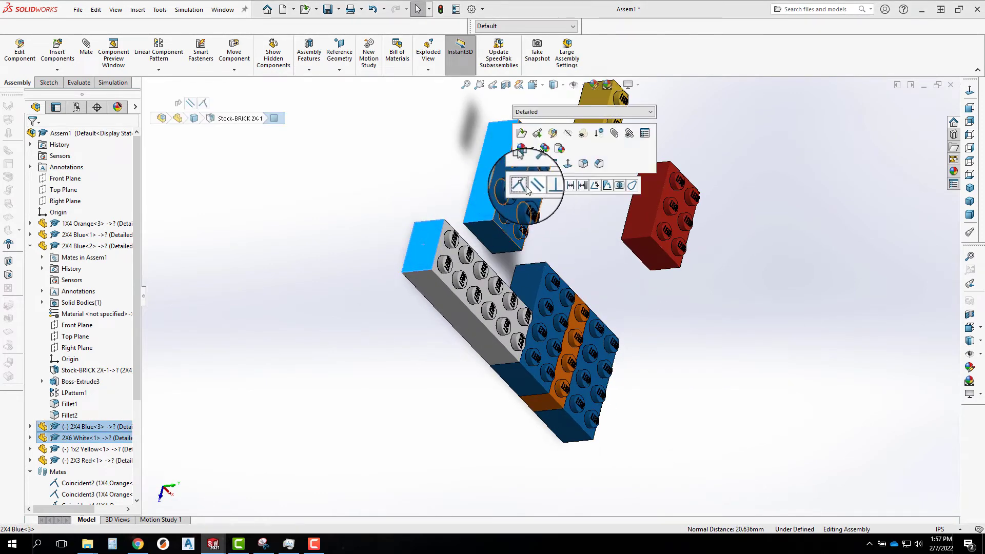
Reposition 2X4 Blue<3> and add a 1-inch distance mate between its short end face and the long side of the white 2X6 brick.
{"action": "middle_click_drag", "start_coordinate": [537, 207], "coordinate": [493, 180]}
{"action": "left_click_drag", "start_coordinate": [476, 195], "coordinate": [506, 226]}
{"action": "middle_click_drag", "start_coordinate": [506, 229], "coordinate": [459, 209]}
{"action": "left_click", "coordinate": [465, 188]}
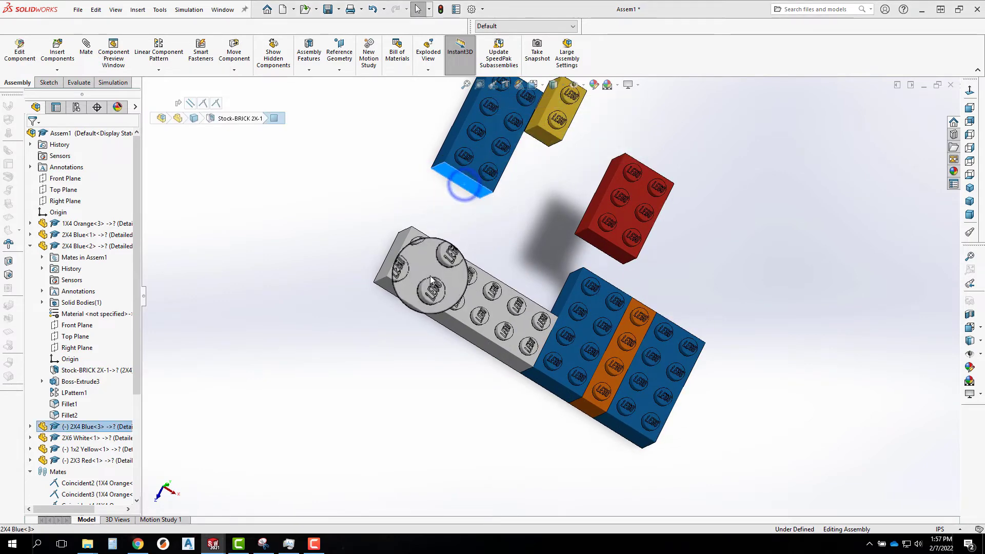
{"action": "middle_click_drag", "start_coordinate": [484, 247], "coordinate": [531, 232]}
{"action": "left_click", "coordinate": [510, 204], "text": "ctrl"}
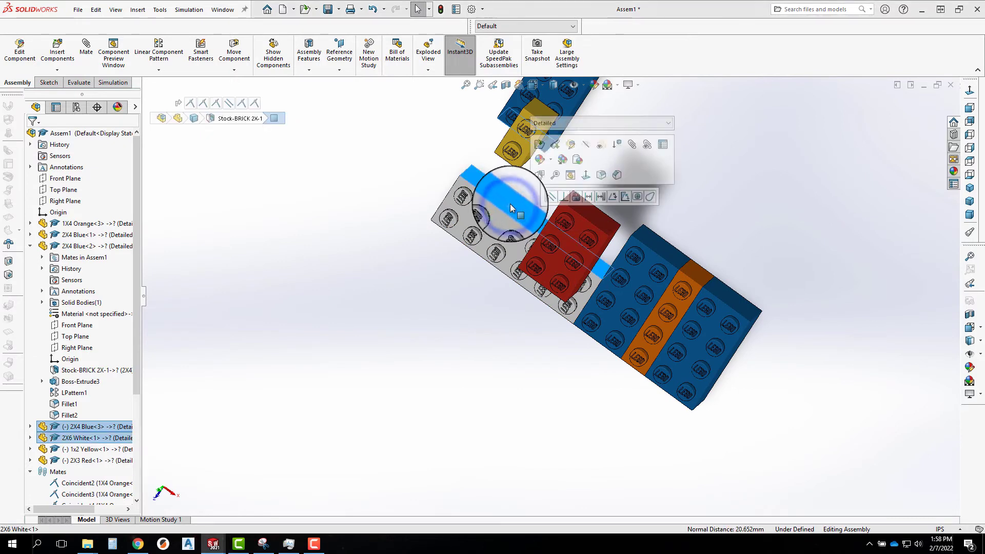
{"action": "left_click", "coordinate": [589, 198]}
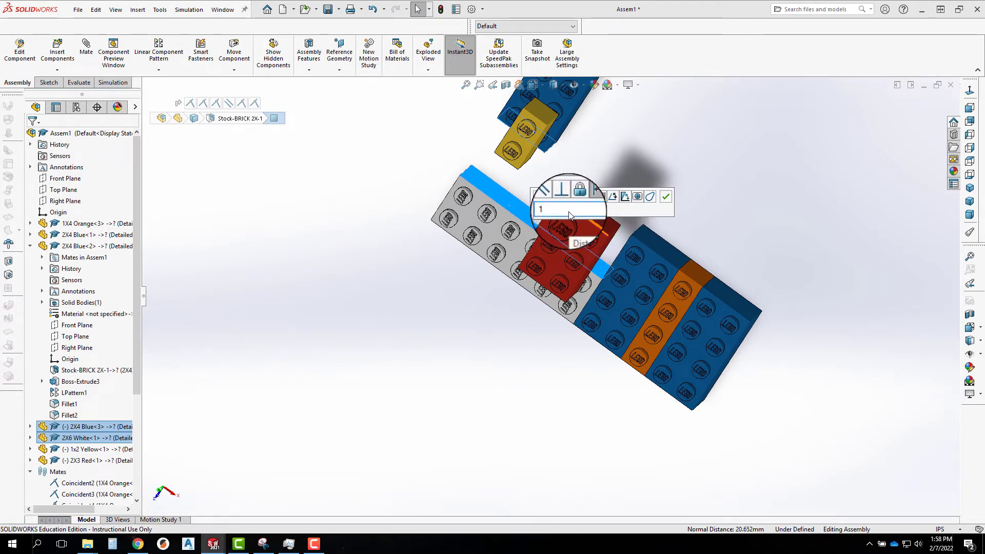
{"action": "key", "text": "Return"}
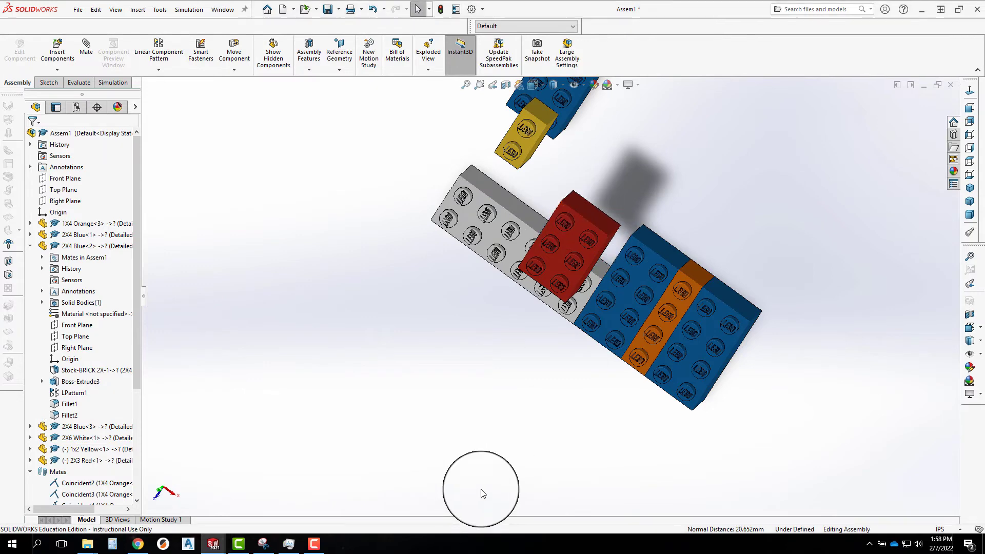
Collapse 2X4 Blue<2> in the feature tree and test with Move Component whether 2X4 Blue<3> can still move.
{"action": "middle_click_drag", "start_coordinate": [480, 488], "coordinate": [534, 193]}
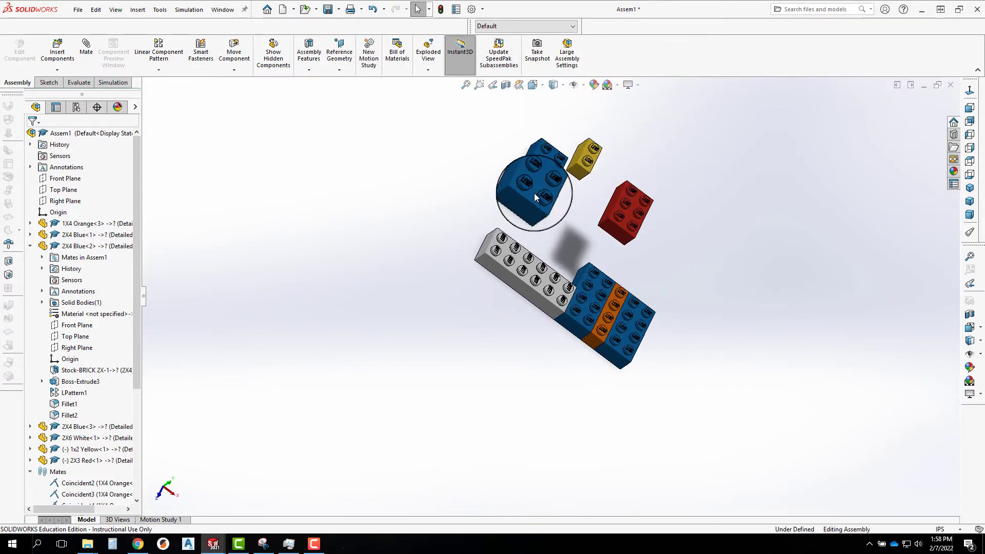
{"action": "left_click", "coordinate": [534, 193]}
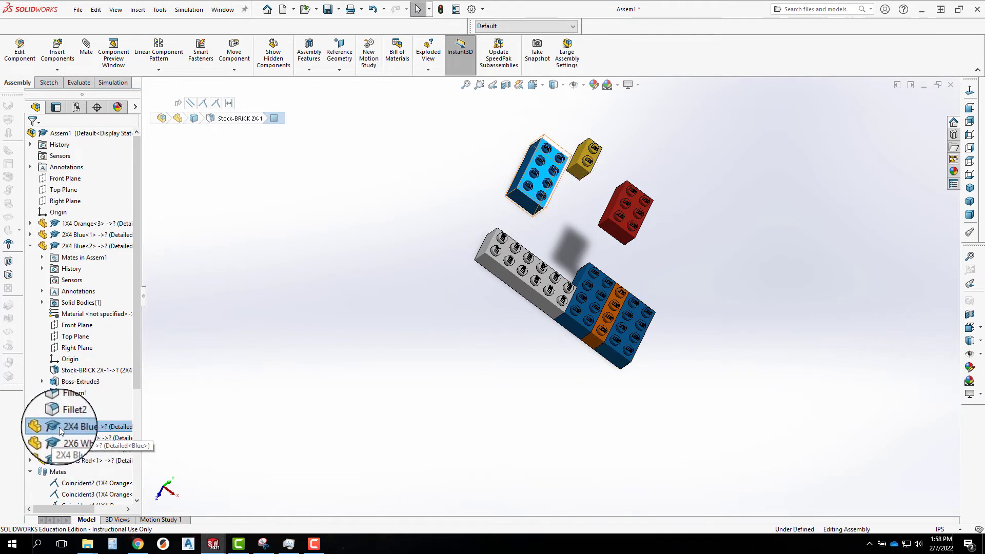
{"action": "left_click", "coordinate": [30, 244]}
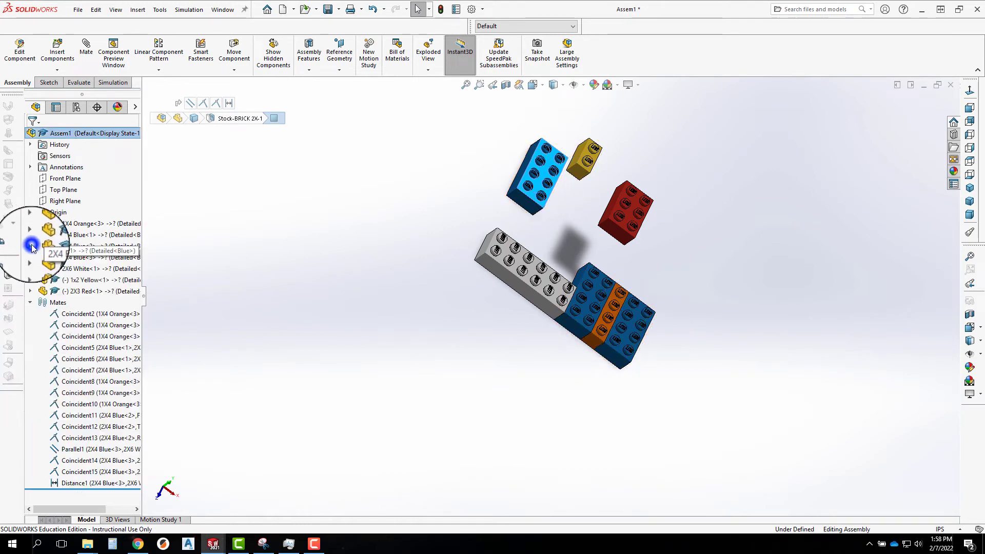
{"action": "left_click", "coordinate": [364, 302]}
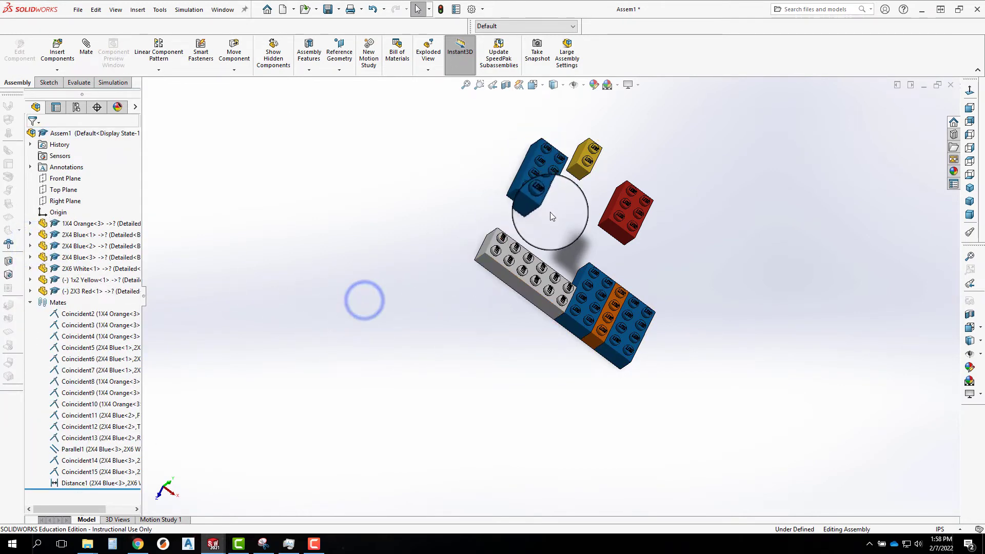
{"action": "middle_click_drag", "start_coordinate": [550, 213], "coordinate": [528, 215]}
{"action": "left_click", "coordinate": [233, 45]}
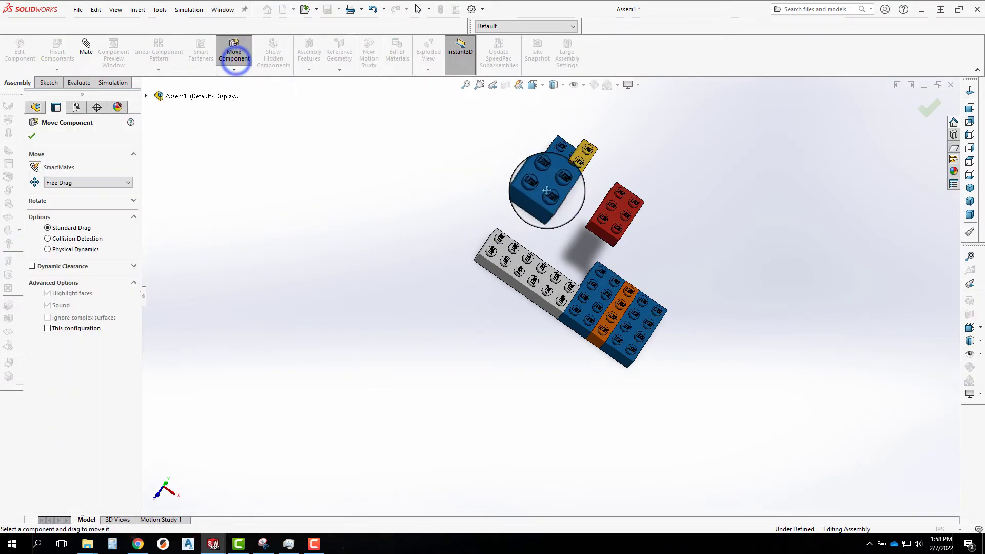
{"action": "left_click_drag", "start_coordinate": [524, 181], "coordinate": [506, 216]}
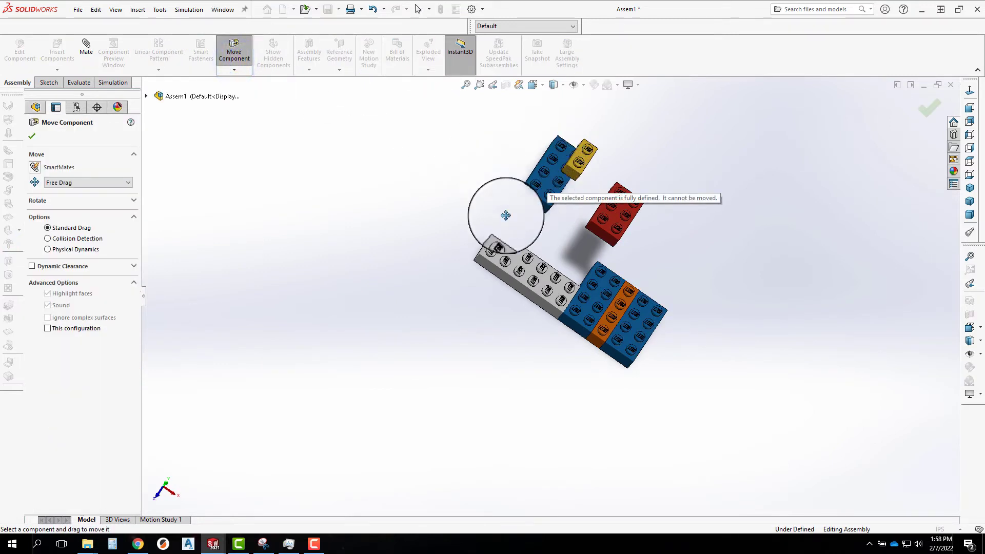
{"action": "key", "text": "Escape"}
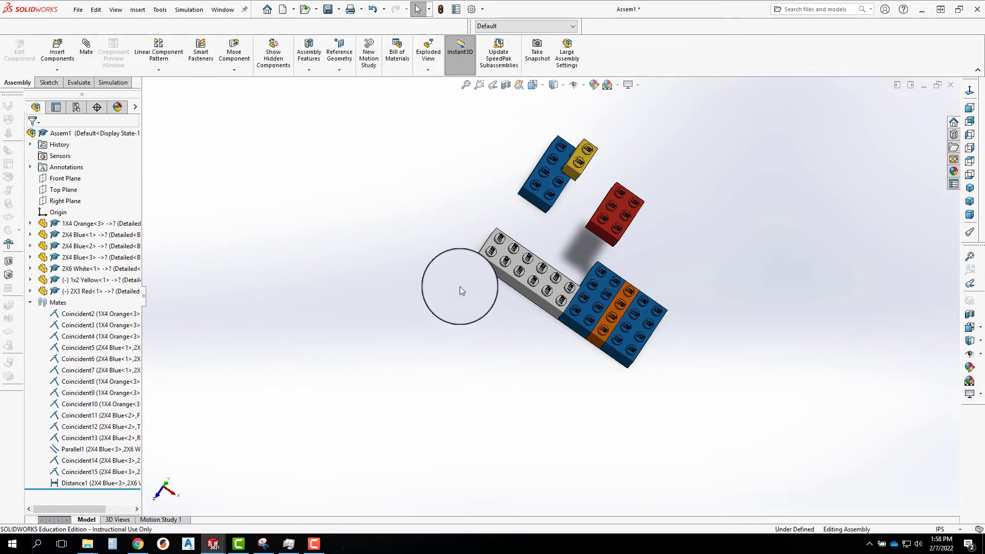
{"action": "middle_click_drag", "start_coordinate": [460, 315], "coordinate": [588, 233]}
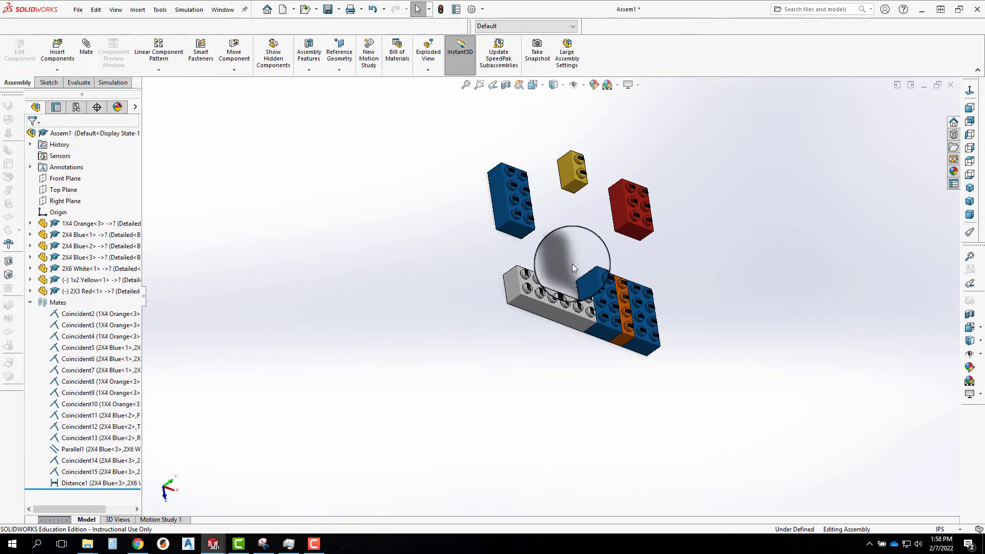
{"action": "middle_click_drag", "start_coordinate": [572, 267], "coordinate": [554, 240]}
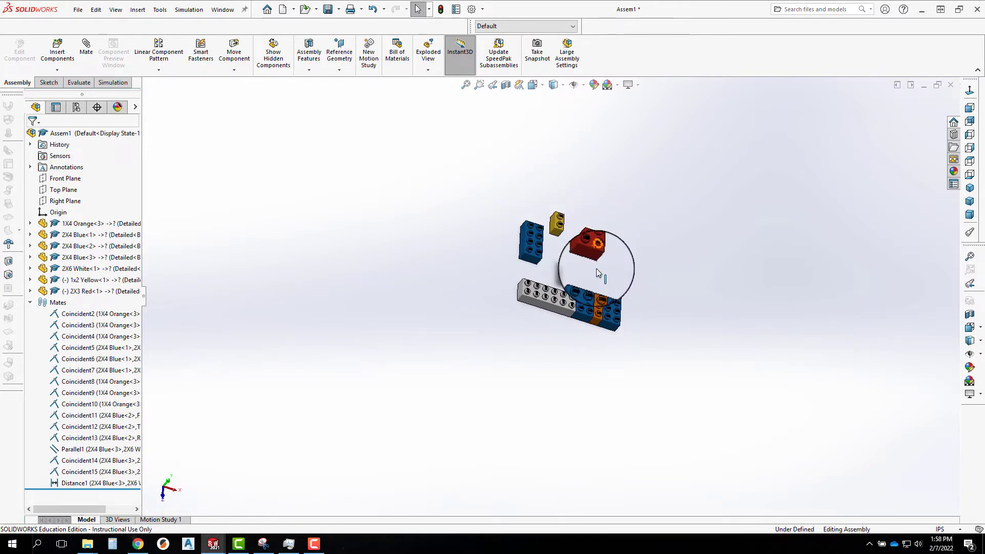
{"action": "scroll", "coordinate": [594, 266], "scroll_direction": "down", "scroll_amount": 3}
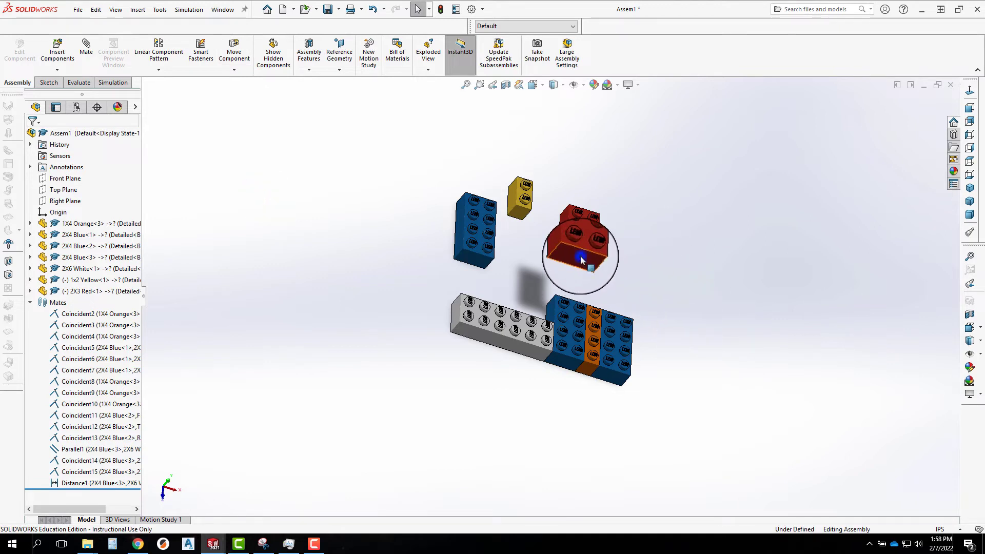
{"action": "left_click_drag", "start_coordinate": [581, 259], "coordinate": [554, 252]}
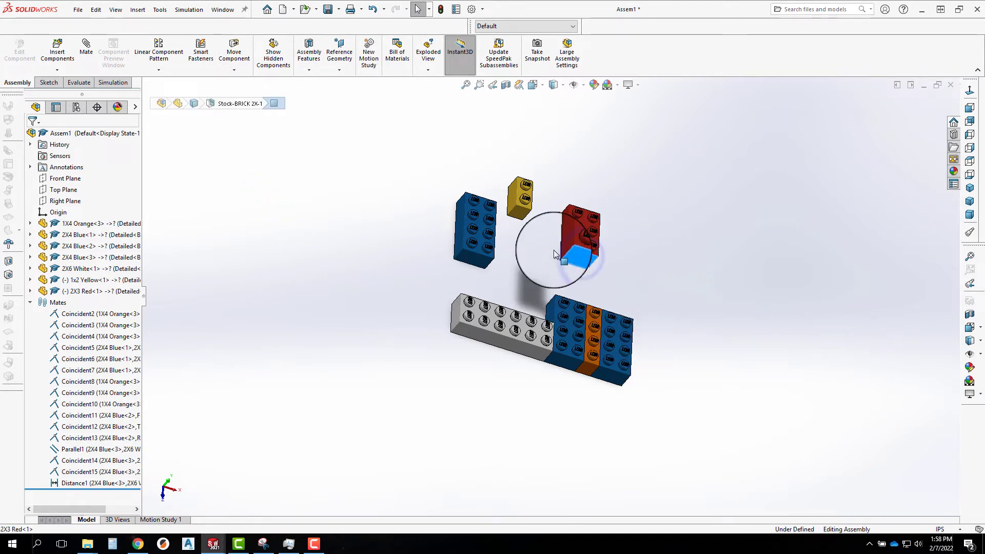
{"action": "left_click", "coordinate": [614, 378], "text": "ctrl"}
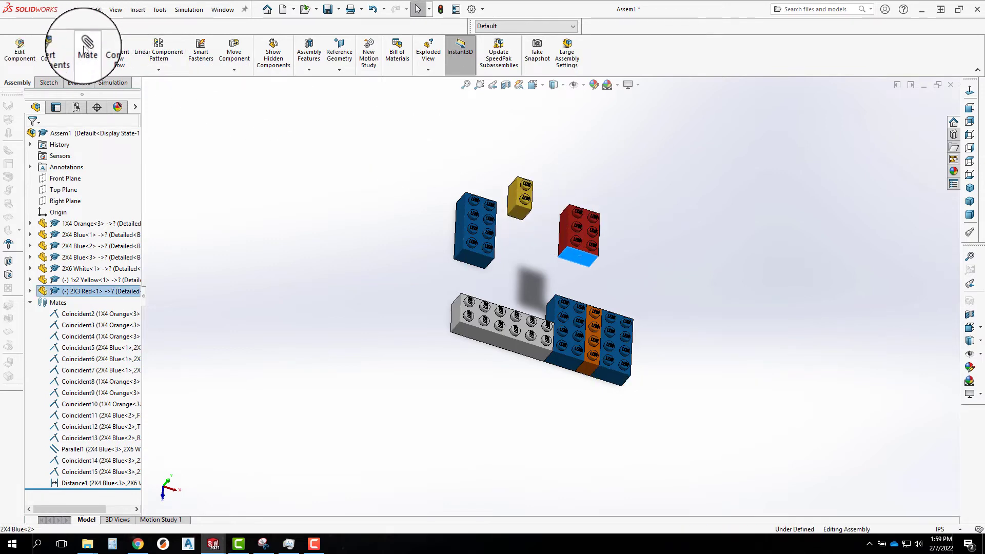
{"action": "left_click", "coordinate": [86, 49]}
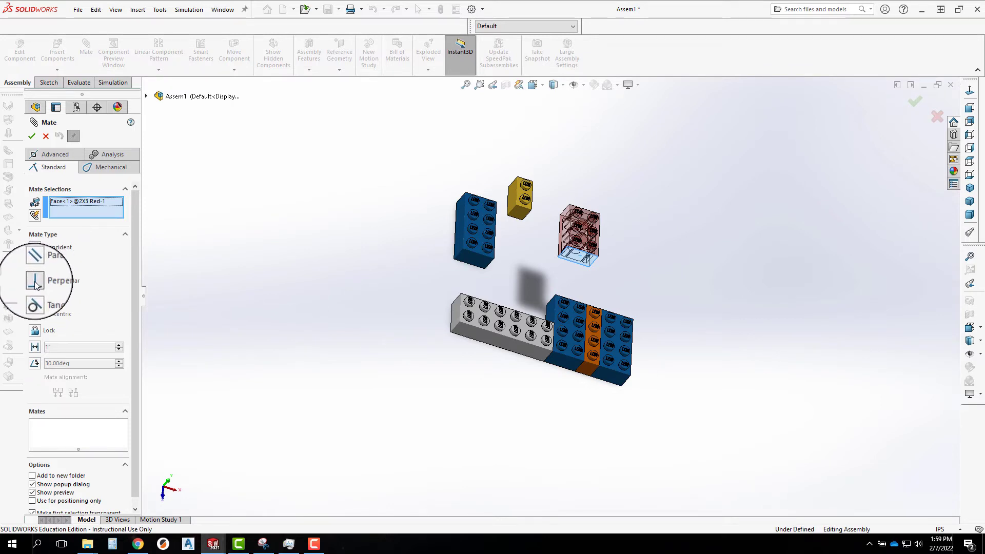
{"action": "left_click", "coordinate": [608, 371]}
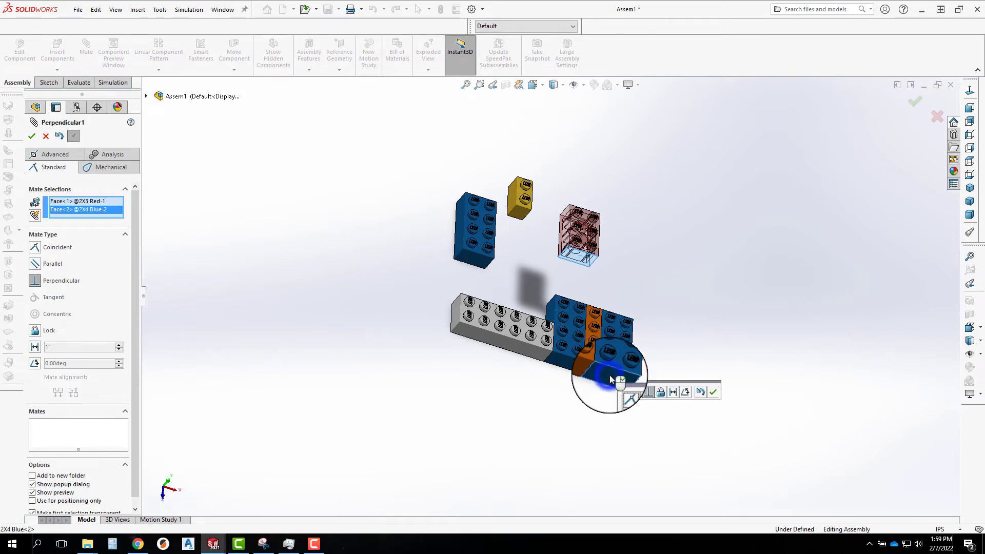
{"action": "left_click", "coordinate": [36, 281]}
{"action": "scroll", "coordinate": [534, 362], "scroll_direction": "down", "scroll_amount": 10}
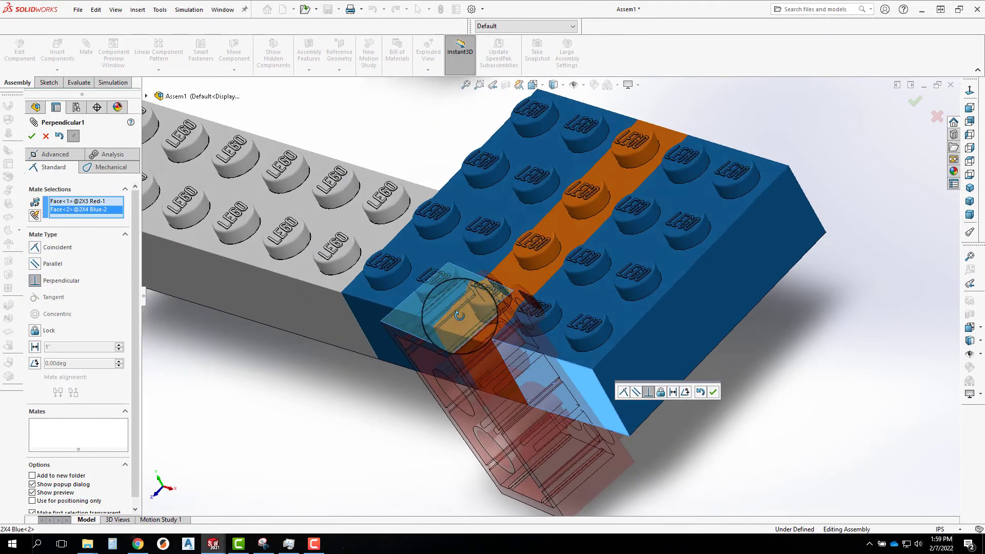
{"action": "middle_click_drag", "start_coordinate": [459, 315], "coordinate": [529, 302]}
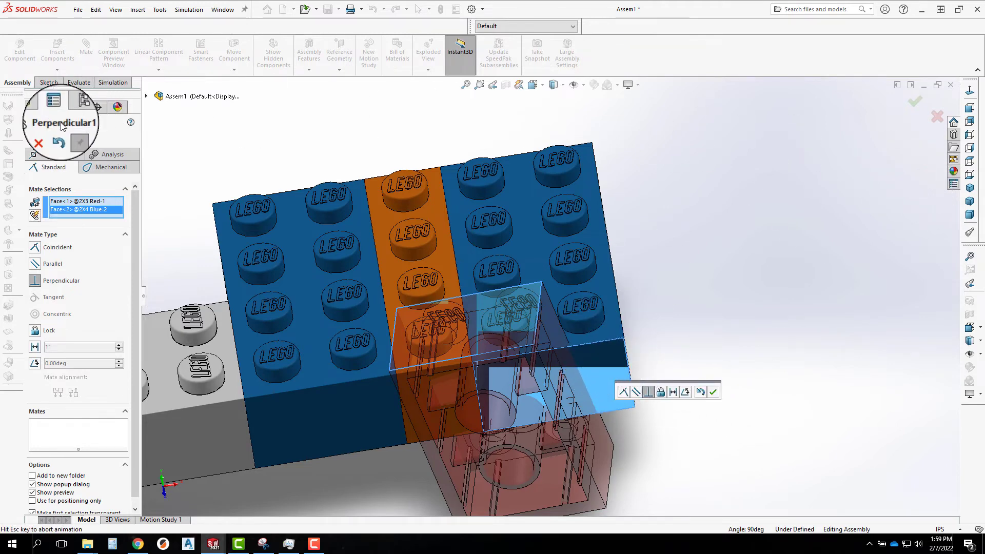
{"action": "left_click", "coordinate": [45, 136]}
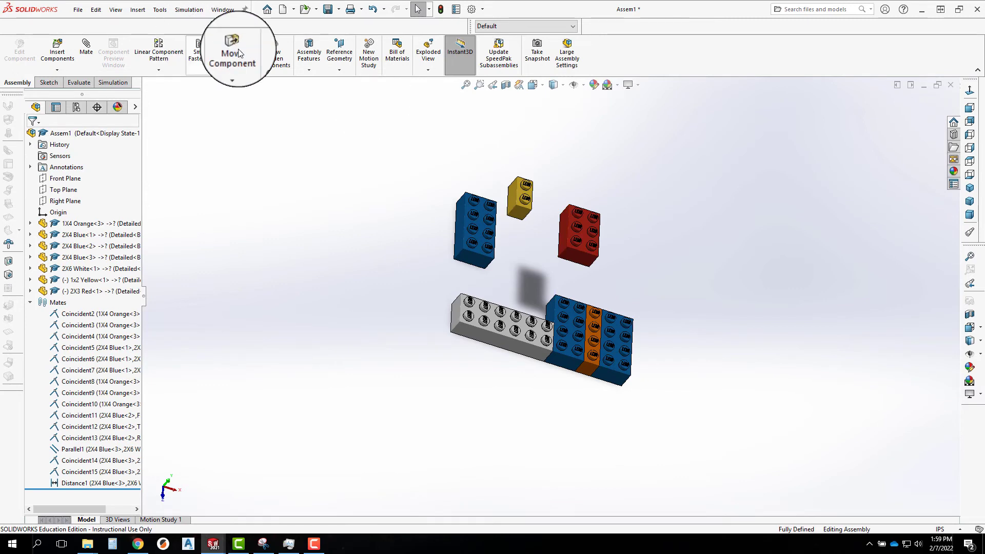
Reorient the red 2X3 brick with Rotate Component so its studs face roughly upward.
{"action": "left_click", "coordinate": [234, 70]}
{"action": "left_click", "coordinate": [239, 95]}
{"action": "left_click_drag", "start_coordinate": [562, 240], "coordinate": [710, 409]}
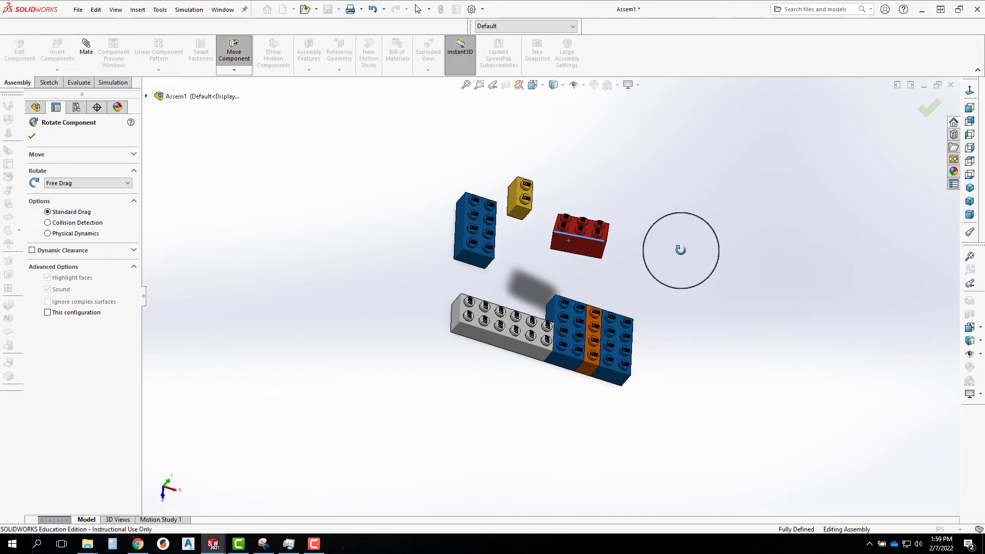
{"action": "key", "text": "Escape"}
Set up a coincident mate between the top face of 2X4 Blue<2> and the bottom face of the red 2X3 brick.
{"action": "mouse_move", "coordinate": [622, 270]}
{"action": "middle_mouse_down"}
{"action": "mouse_move", "coordinate": [635, 242]}
{"action": "mouse_move", "coordinate": [627, 259]}
{"action": "middle_mouse_up"}
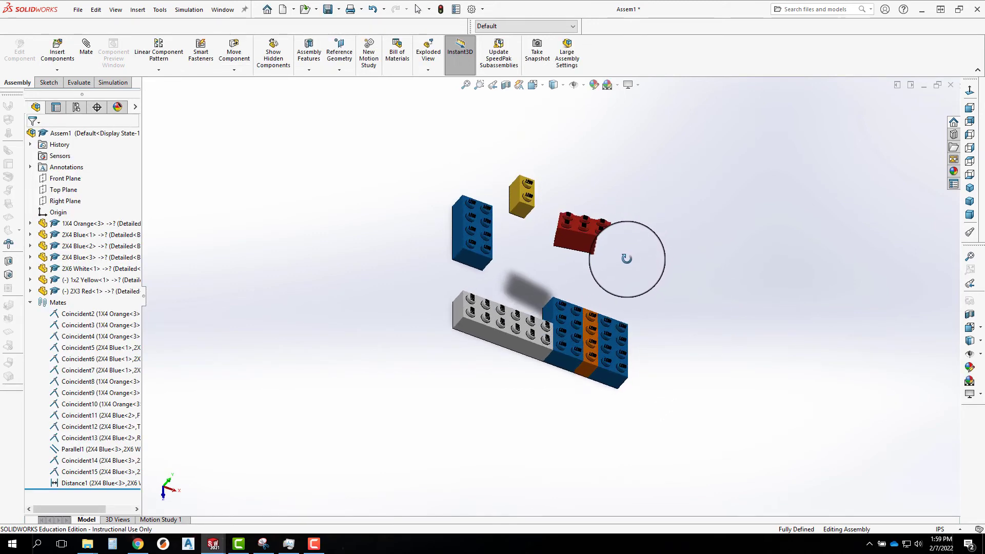
{"action": "scroll", "coordinate": [618, 279], "scroll_direction": "down", "scroll_amount": 3}
{"action": "middle_click_drag", "start_coordinate": [576, 233], "coordinate": [622, 254]}
{"action": "key", "text": "g"}
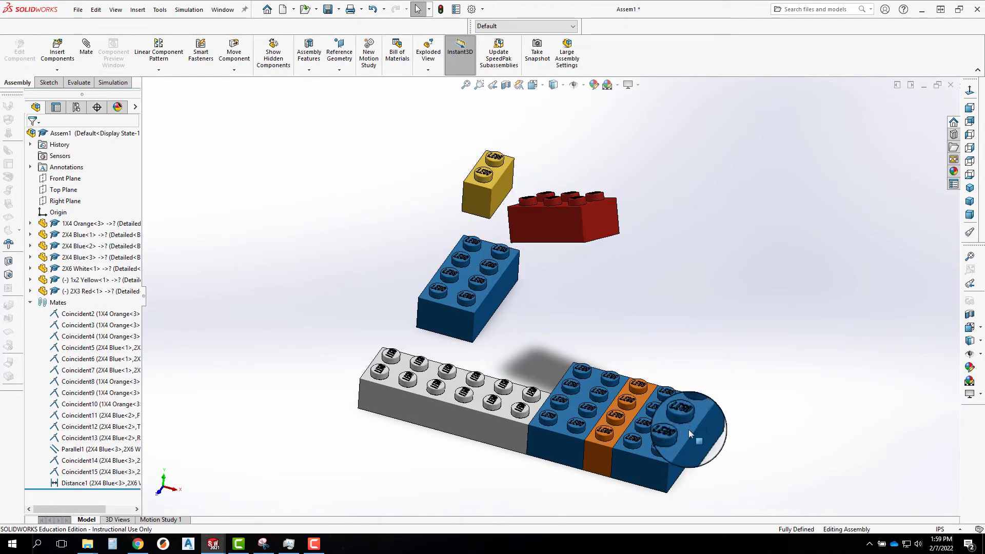
{"action": "left_click", "coordinate": [647, 446]}
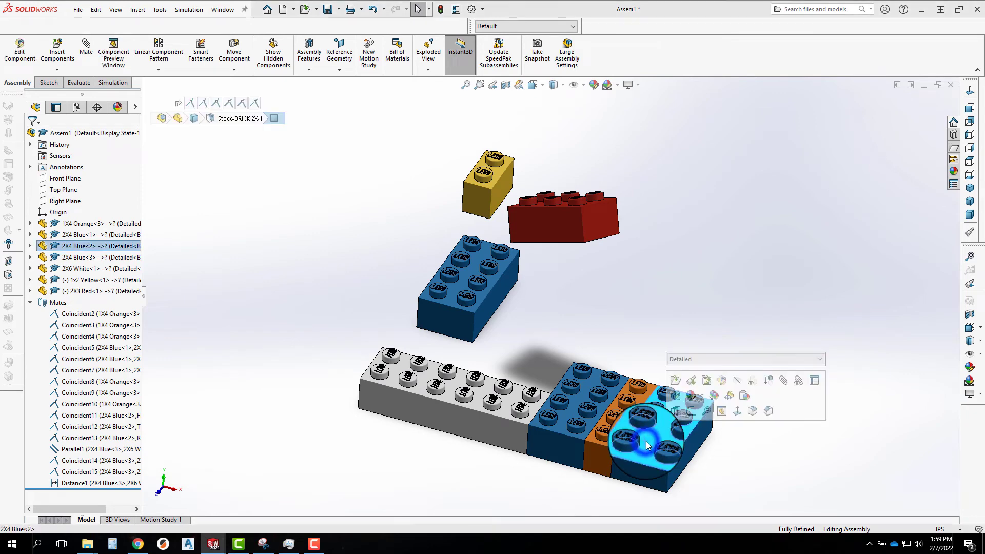
{"action": "middle_click_drag", "start_coordinate": [664, 279], "coordinate": [622, 215]}
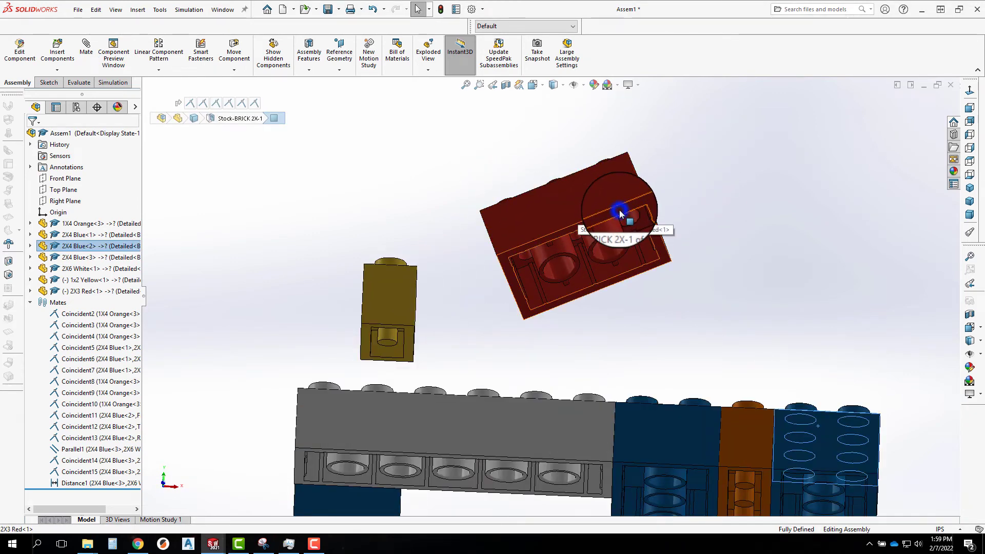
{"action": "left_click", "coordinate": [619, 213], "text": "ctrl"}
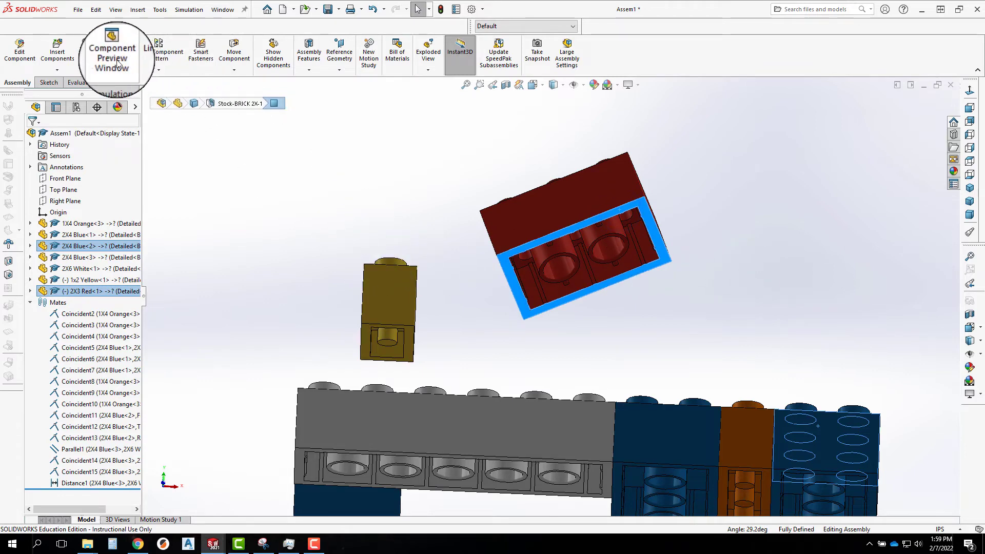
{"action": "left_click", "coordinate": [86, 46]}
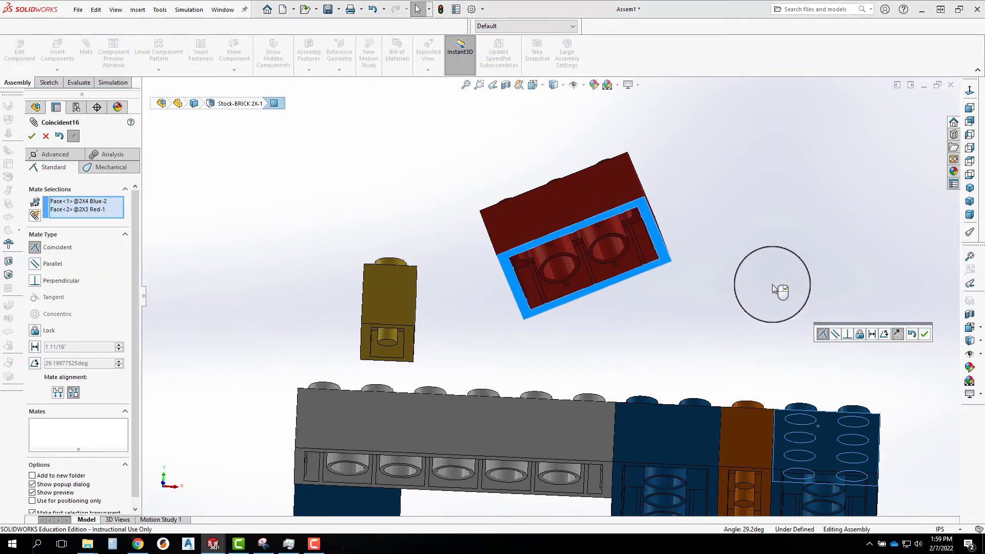
{"action": "middle_click_drag", "start_coordinate": [759, 286], "coordinate": [521, 310]}
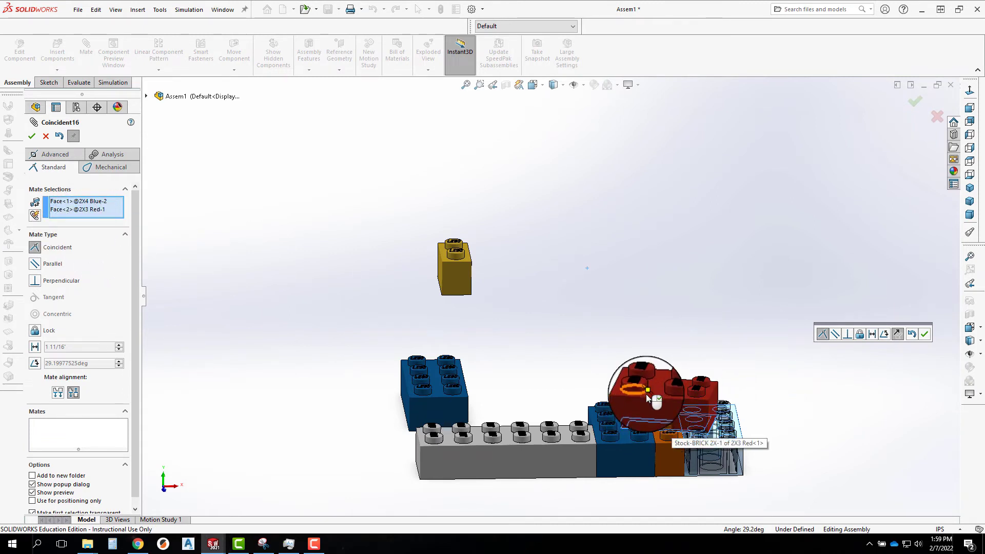
{"action": "middle_click_drag", "start_coordinate": [648, 396], "coordinate": [401, 386]}
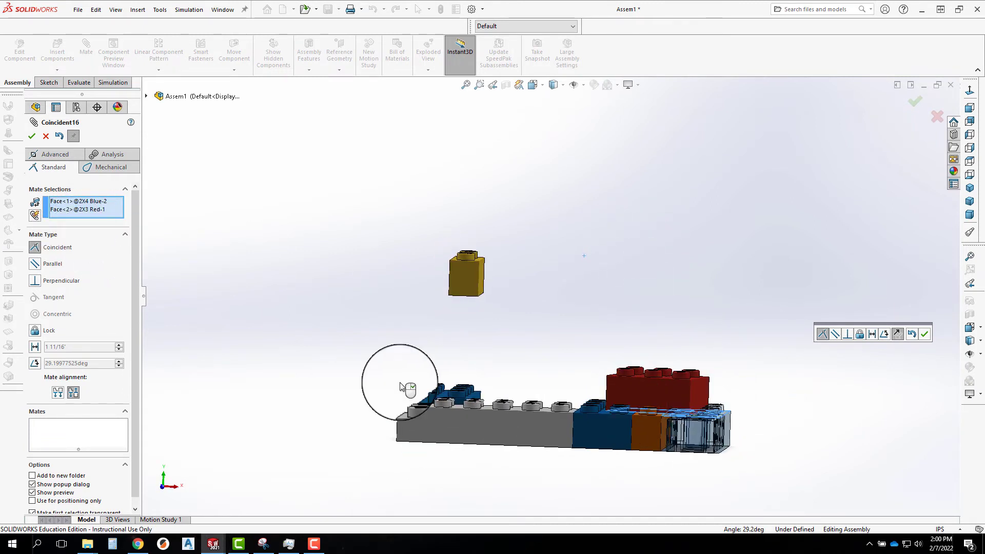
Compare both mate alignments and accept the coincident mate as anti-aligned, with the red 2X3 brick's studs facing up.
{"action": "left_click", "coordinate": [58, 394]}
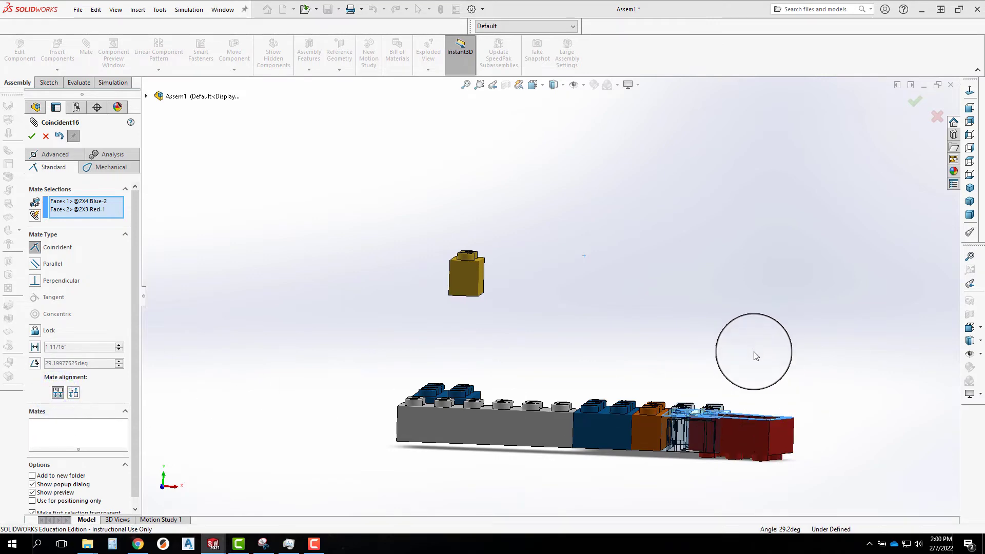
{"action": "middle_click_drag", "start_coordinate": [752, 352], "coordinate": [750, 423]}
{"action": "scroll", "coordinate": [751, 423], "scroll_direction": "down", "scroll_amount": 4}
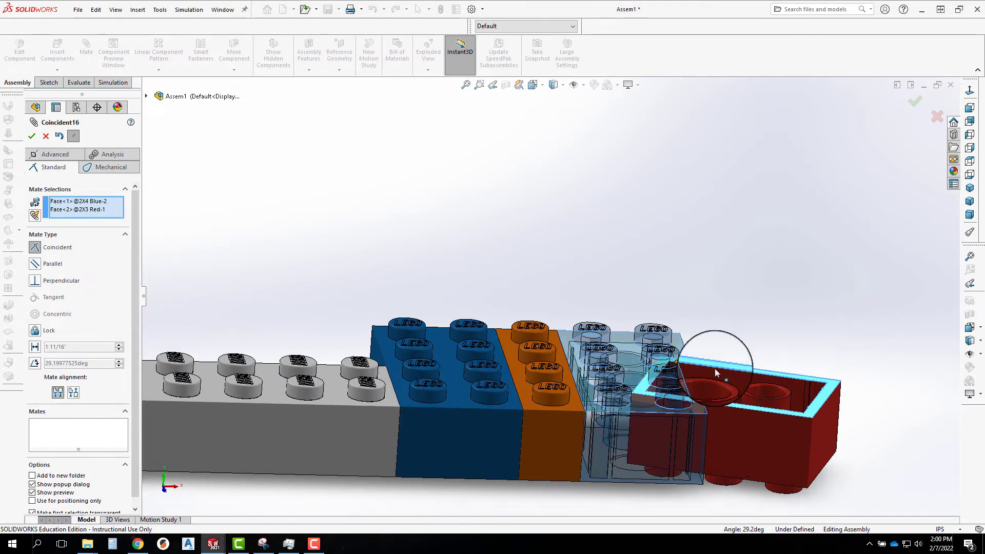
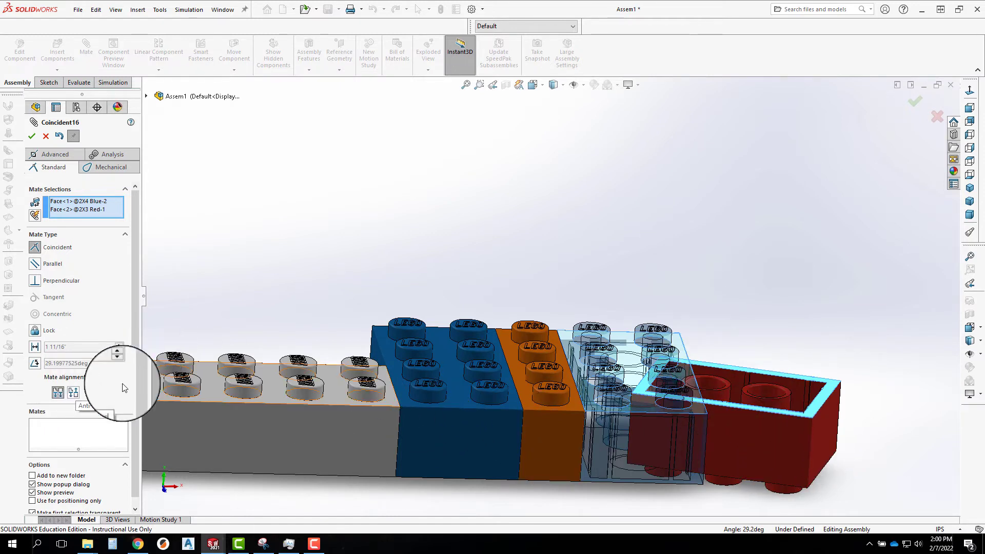
{"action": "left_click", "coordinate": [74, 394]}
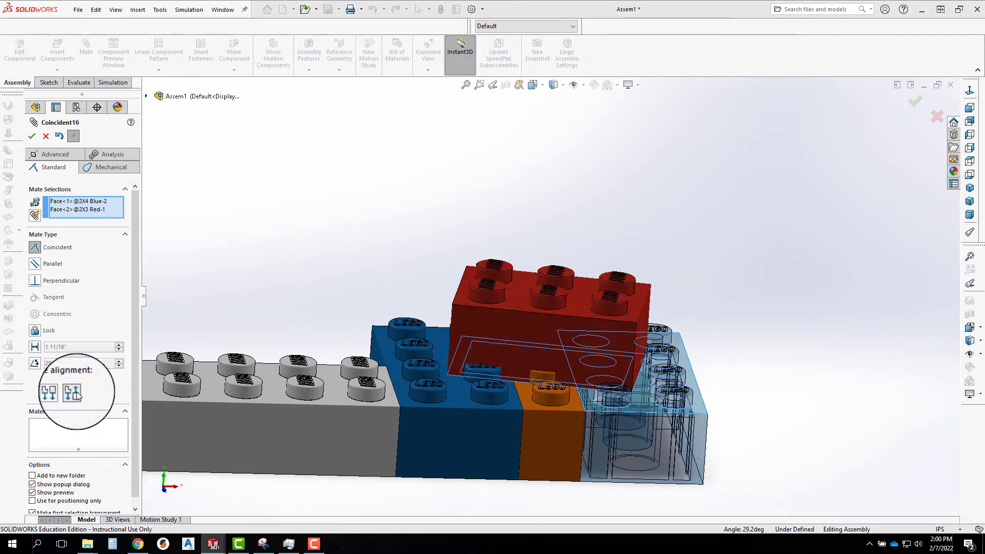
{"action": "left_click", "coordinate": [49, 393]}
{"action": "left_click", "coordinate": [72, 394]}
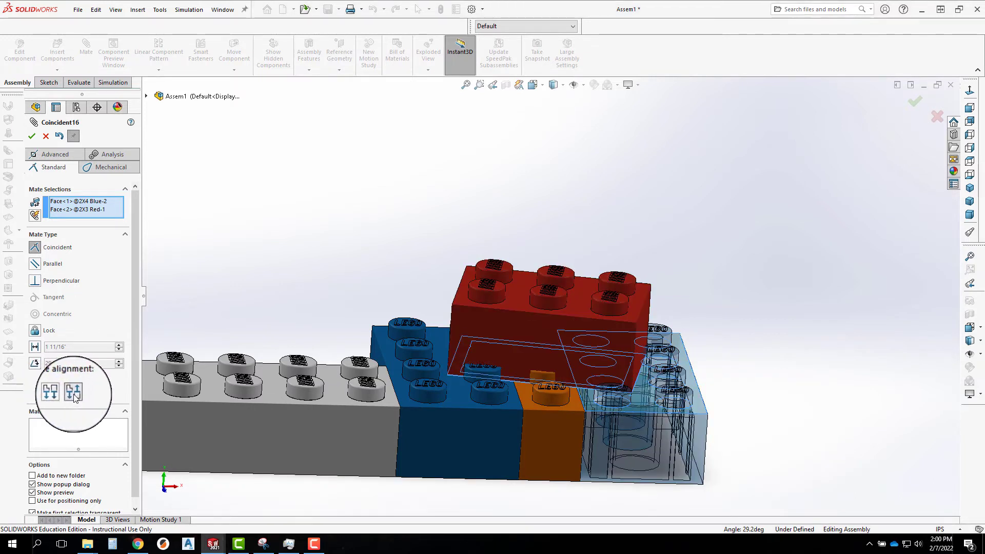
{"action": "left_click", "coordinate": [32, 136]}
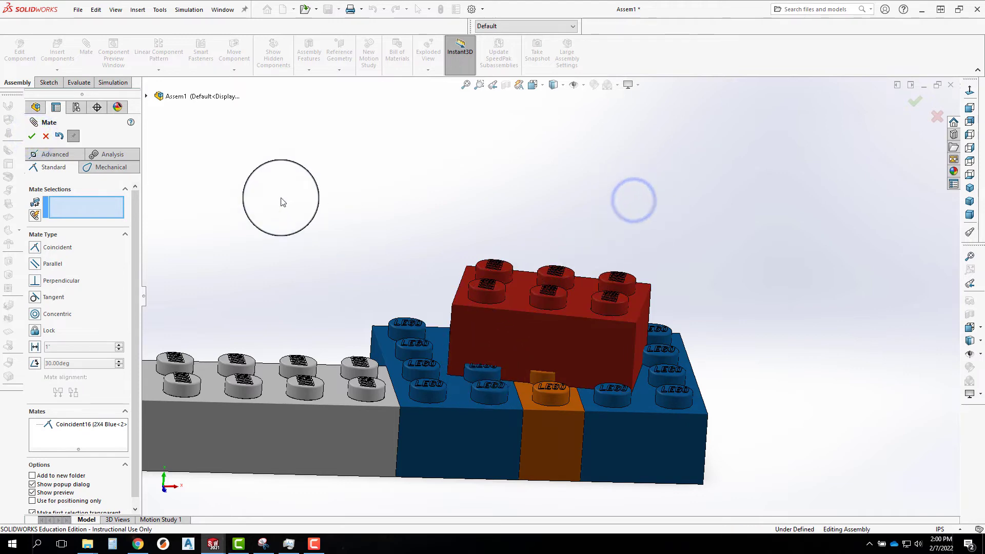
{"action": "left_click", "coordinate": [33, 135]}
Move the red 2X3 brick clear of the stack while it stays on its mated plane.
{"action": "middle_click_drag", "start_coordinate": [691, 325], "coordinate": [637, 304]}
{"action": "left_click_drag", "start_coordinate": [418, 342], "coordinate": [536, 281]}
{"action": "scroll", "coordinate": [488, 334], "scroll_direction": "up", "scroll_amount": 3}
{"action": "middle_click_drag", "start_coordinate": [493, 326], "coordinate": [526, 390]}
{"action": "left_click", "coordinate": [519, 393]}
{"action": "left_click", "coordinate": [533, 296], "text": "ctrl"}
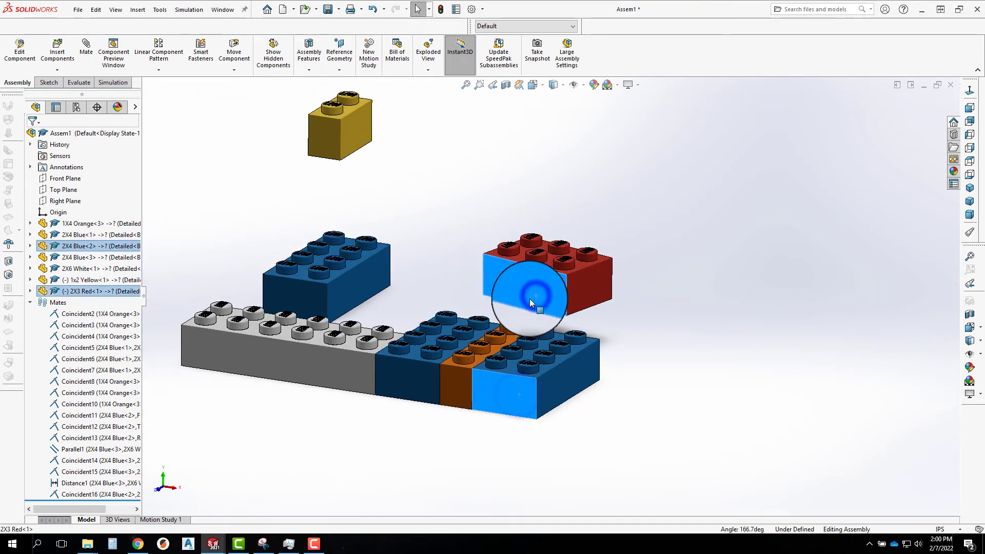
{"action": "left_click", "coordinate": [725, 386]}
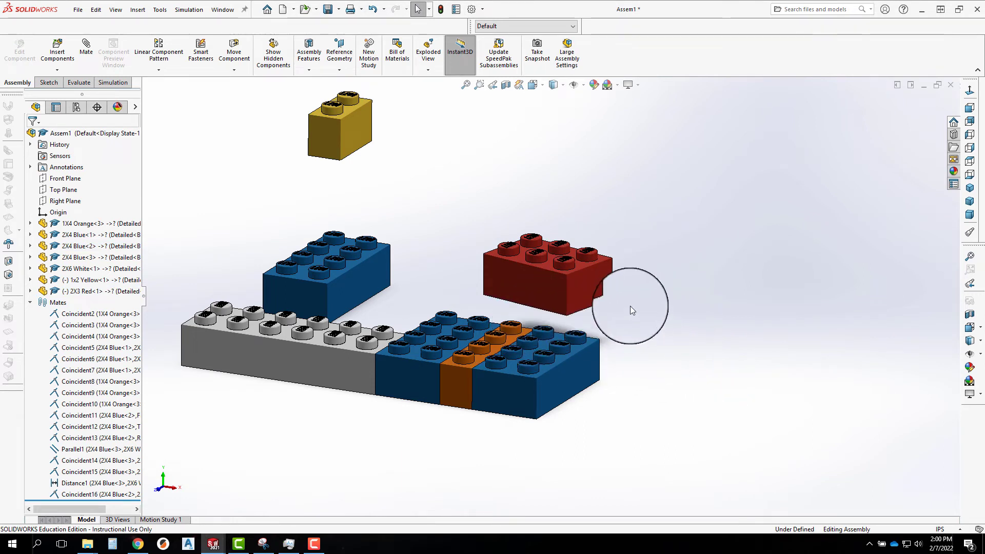
Add a concentric mate between the red 2X3 brick's front corner stud and the front corner stud of 2X4 Blue<2>.
{"action": "scroll", "coordinate": [562, 288], "scroll_direction": "down", "scroll_amount": 2}
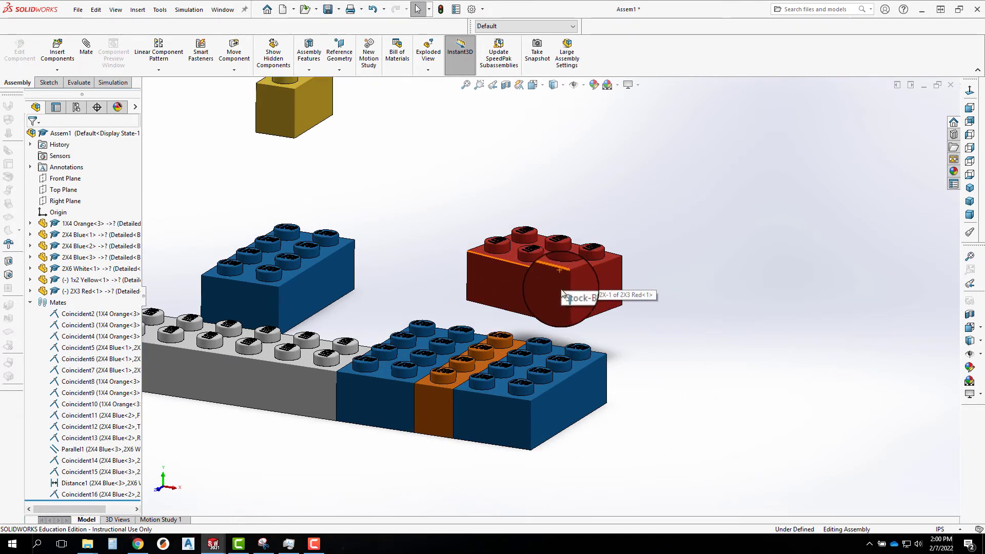
{"action": "left_click", "coordinate": [573, 269]}
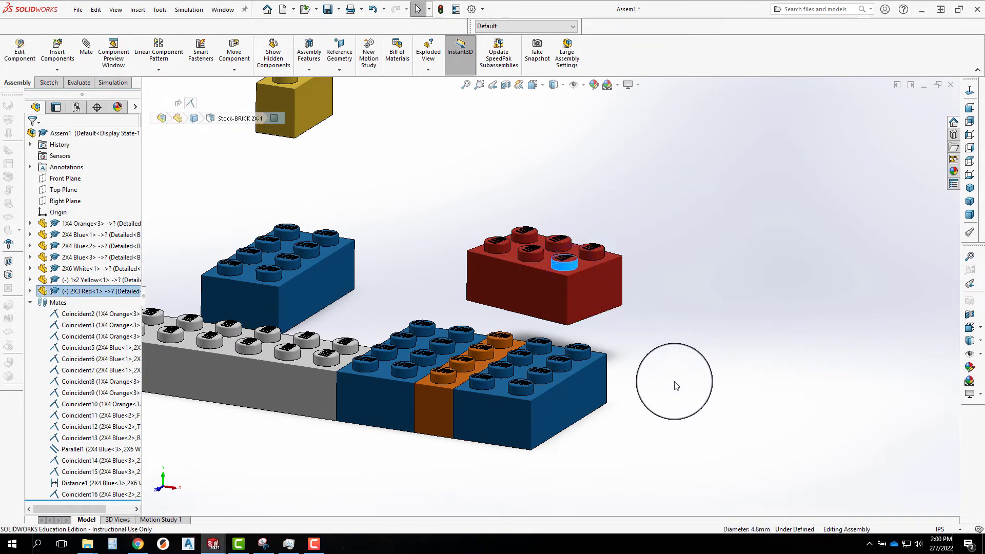
{"action": "left_click", "coordinate": [524, 392], "text": "ctrl"}
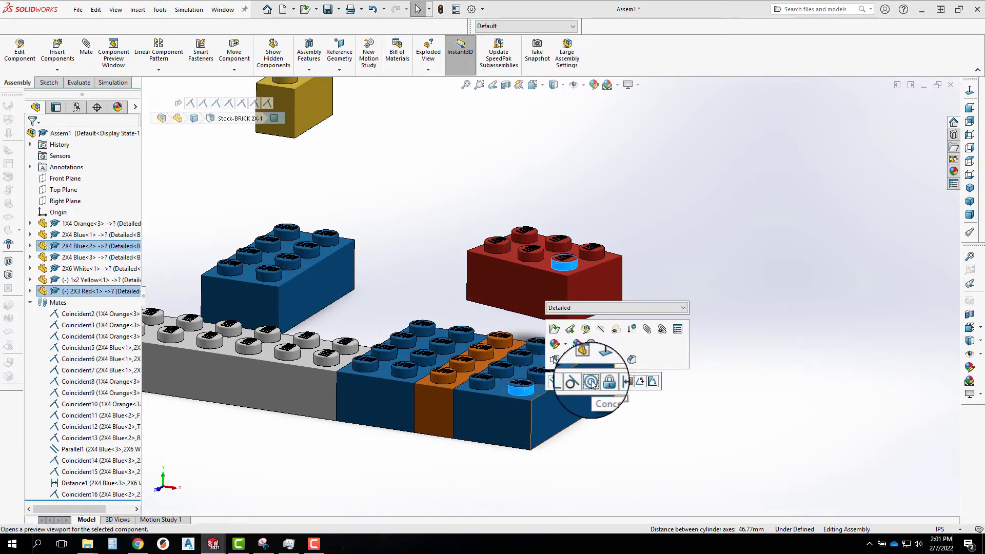
{"action": "left_click", "coordinate": [592, 382]}
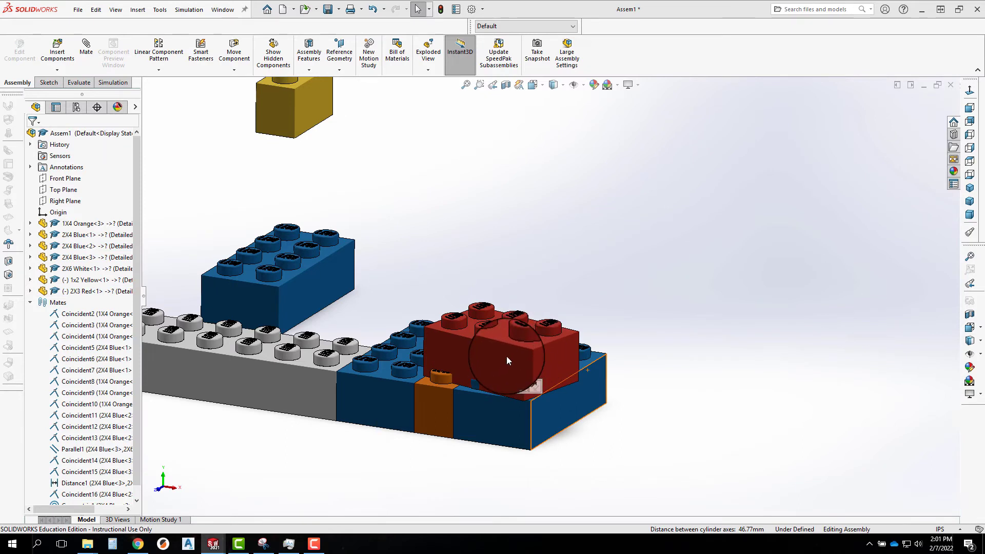
{"action": "left_click", "coordinate": [535, 387]}
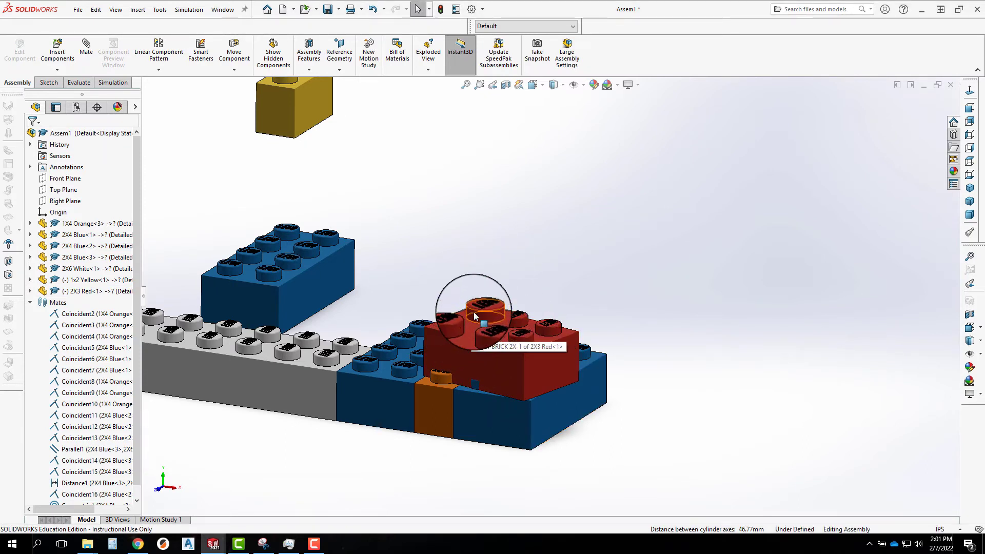
Swing the red 2X3 brick around its mated stud to test its remaining freedom.
{"action": "left_click_drag", "start_coordinate": [476, 311], "coordinate": [516, 332]}
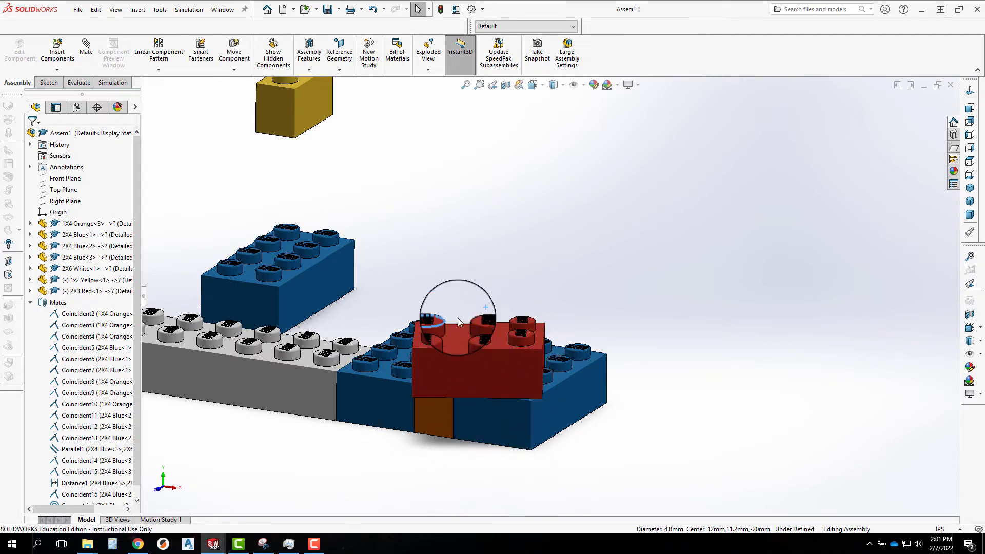
{"action": "left_click_drag", "start_coordinate": [472, 306], "coordinate": [516, 260]}
{"action": "left_click", "coordinate": [725, 277]}
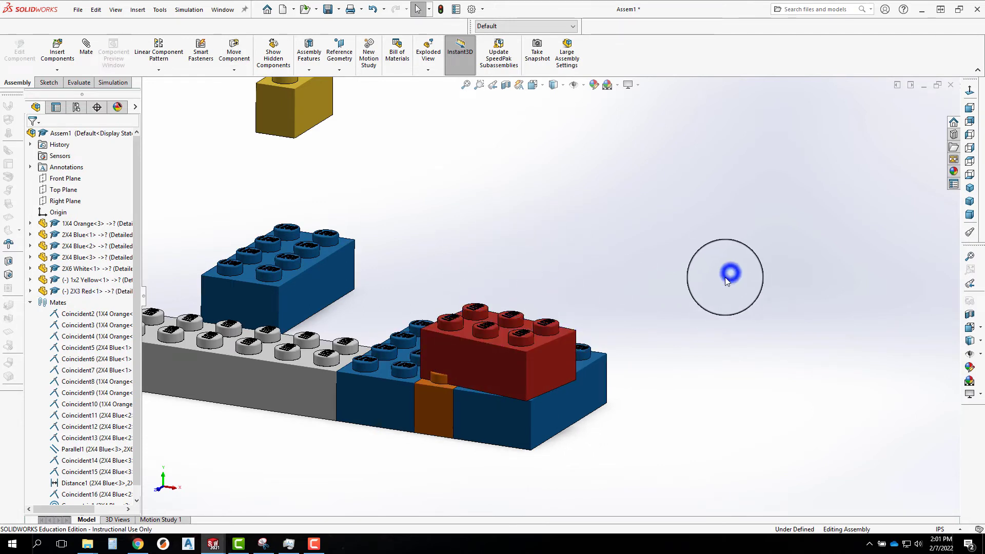
{"action": "left_click", "coordinate": [485, 362]}
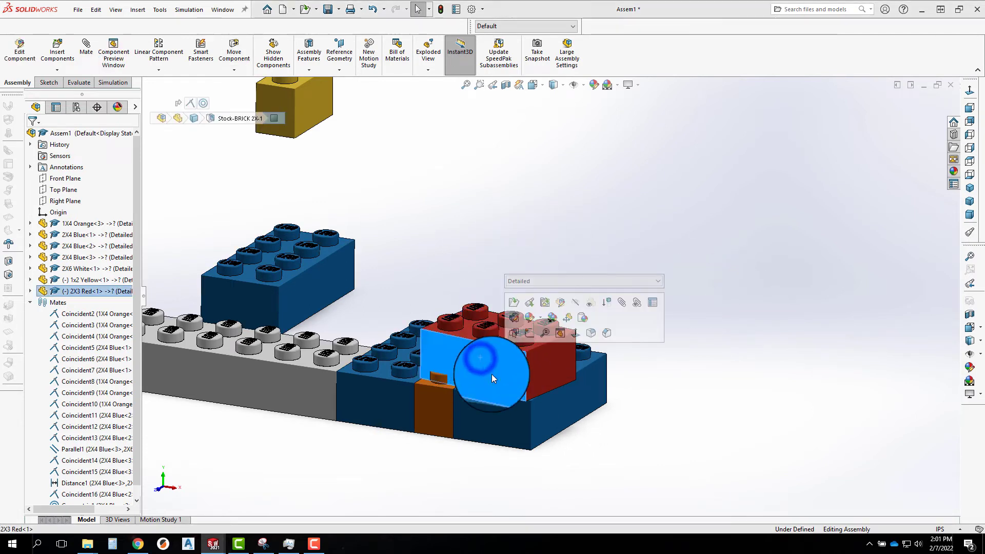
{"action": "left_click", "coordinate": [490, 413]}
{"action": "left_click", "coordinate": [579, 223]}
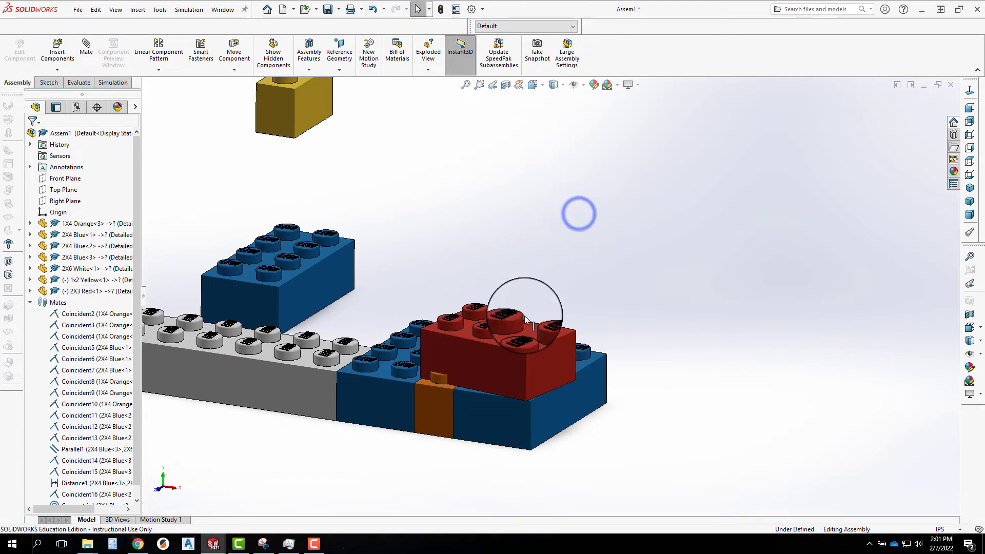
Add a concentric mate between the front stud of the orange 1X4 brick and the red 2X3 brick's stud above it.
{"action": "left_click", "coordinate": [441, 380]}
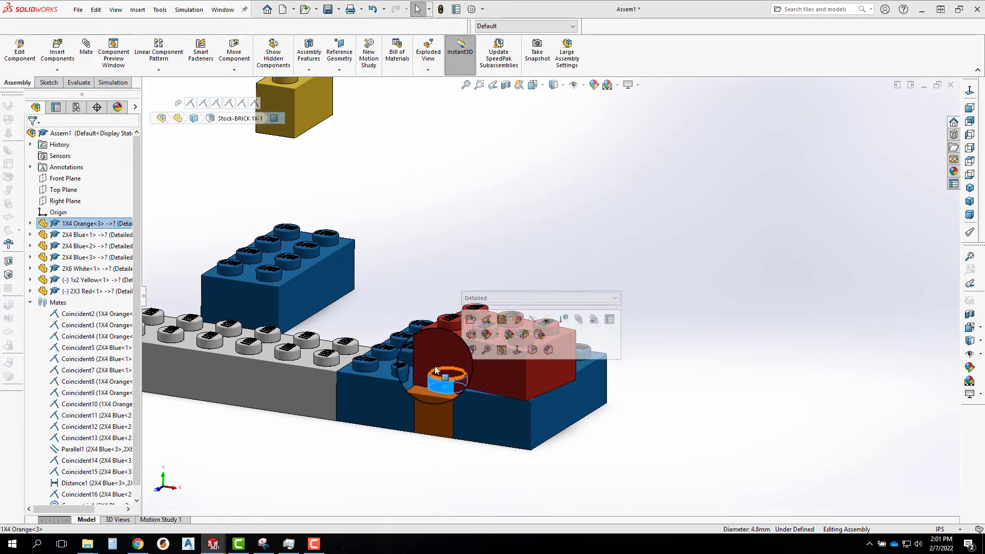
{"action": "left_click", "coordinate": [453, 318], "text": "ctrl"}
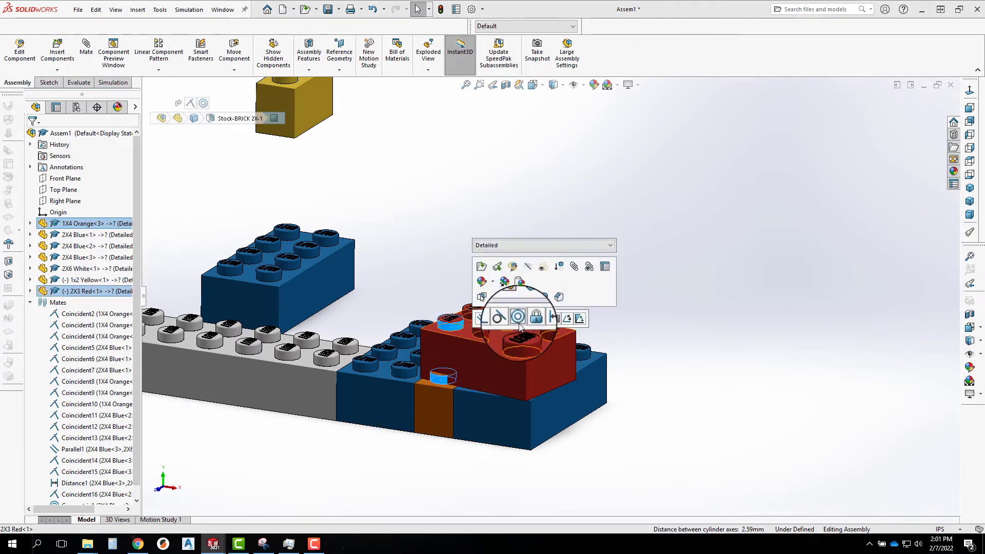
{"action": "left_click", "coordinate": [519, 326]}
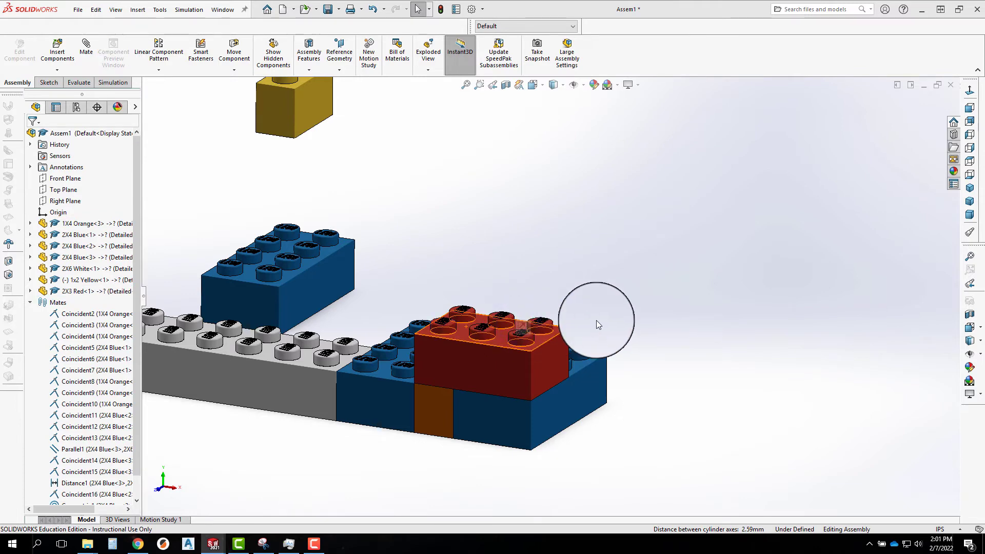
{"action": "left_click", "coordinate": [648, 306]}
Add a coincident mate between the red 2X3 brick's short end face and a vertical edge of the yellow 1x2 brick.
{"action": "middle_click_drag", "start_coordinate": [625, 352], "coordinate": [533, 399]}
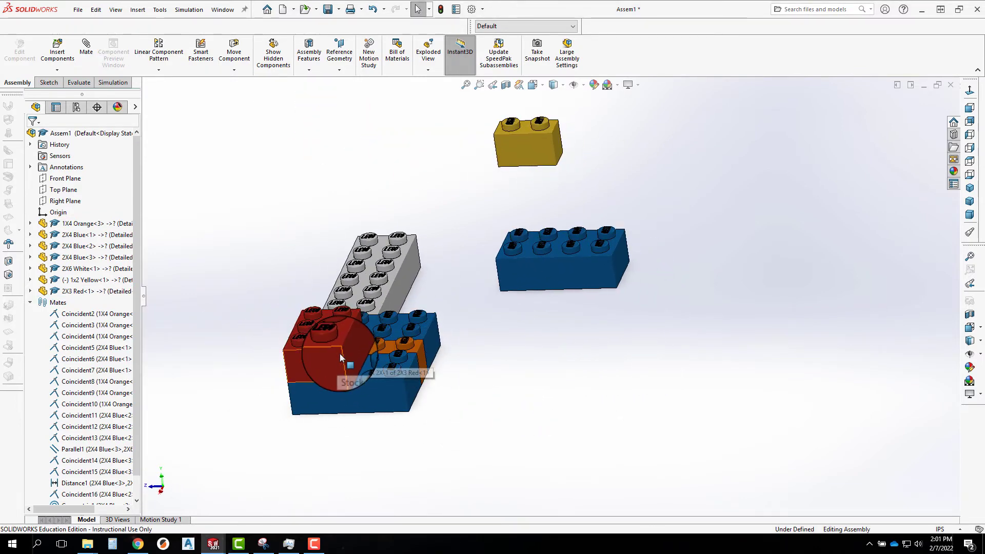
{"action": "middle_click_drag", "start_coordinate": [341, 358], "coordinate": [460, 352]}
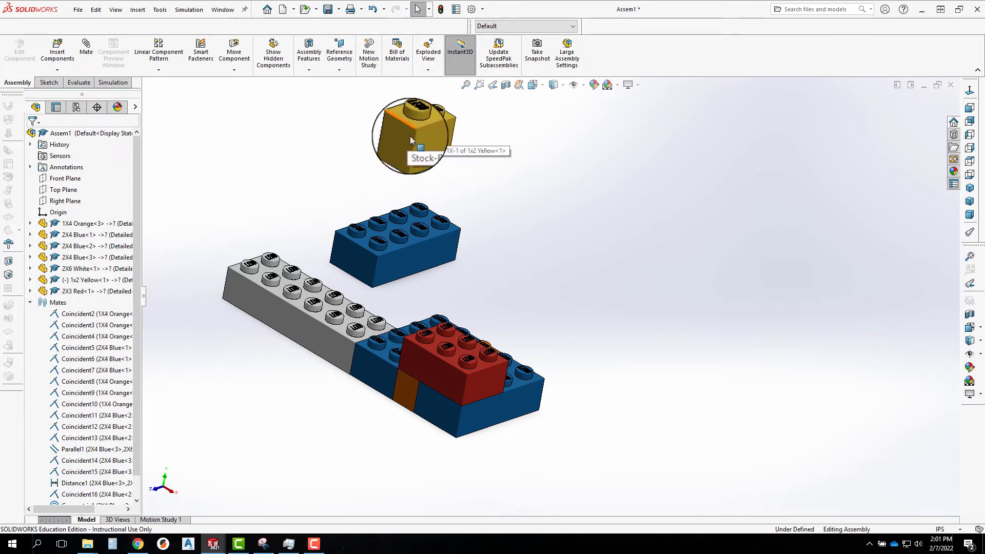
{"action": "left_click", "coordinate": [483, 380]}
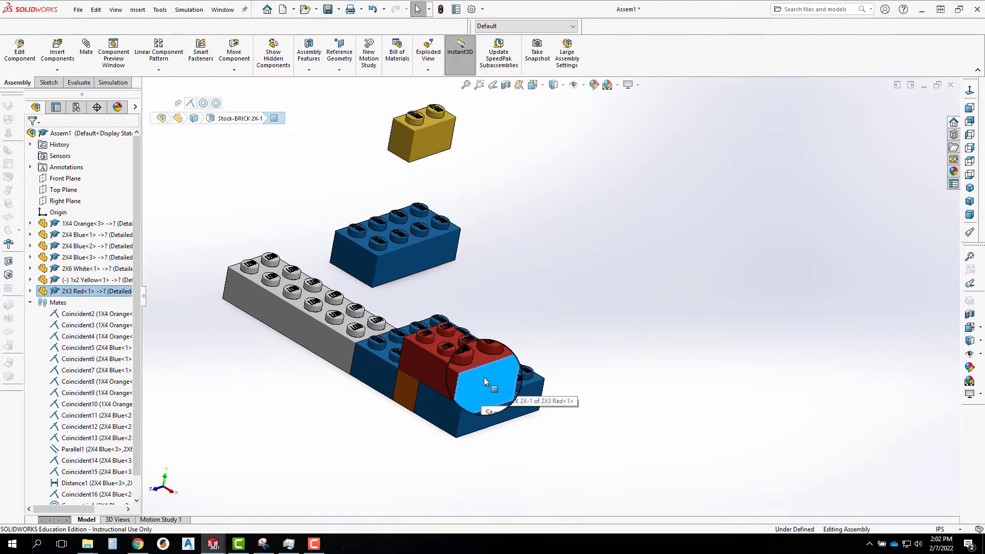
{"action": "left_click", "coordinate": [413, 141], "text": "ctrl"}
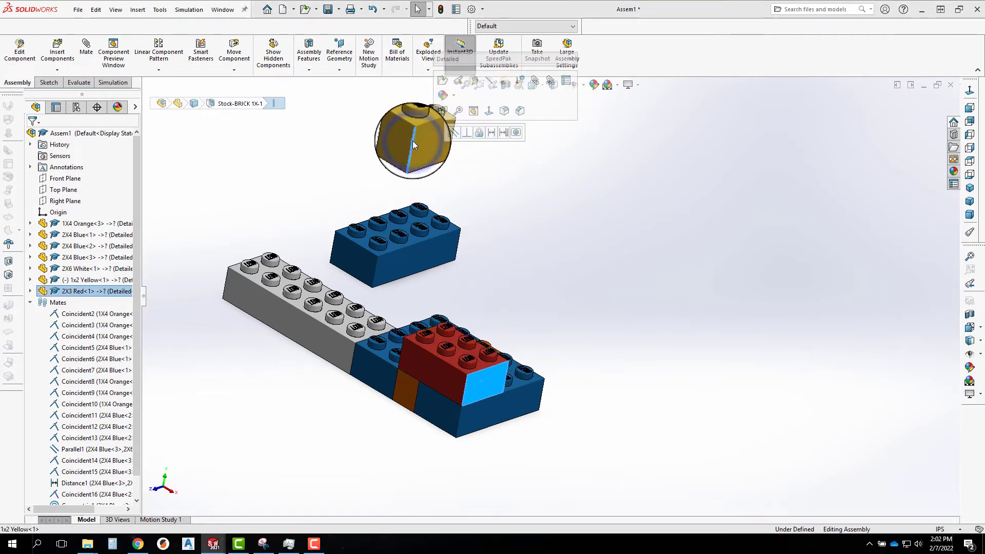
{"action": "left_click", "coordinate": [441, 134]}
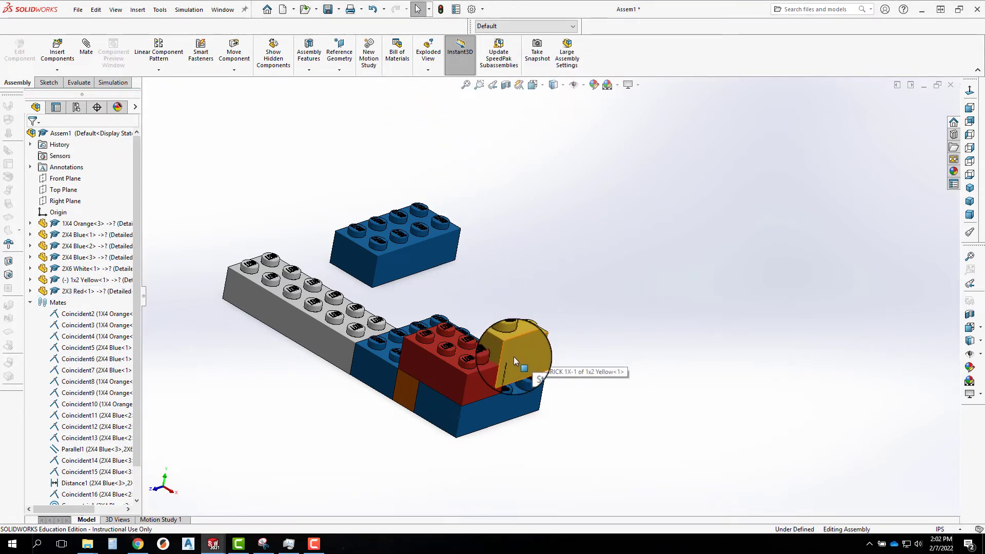
Move and pivot the yellow 1x2 brick, checking from above how its mated edge stays on the red brick's end face.
{"action": "left_click_drag", "start_coordinate": [513, 356], "coordinate": [477, 323]}
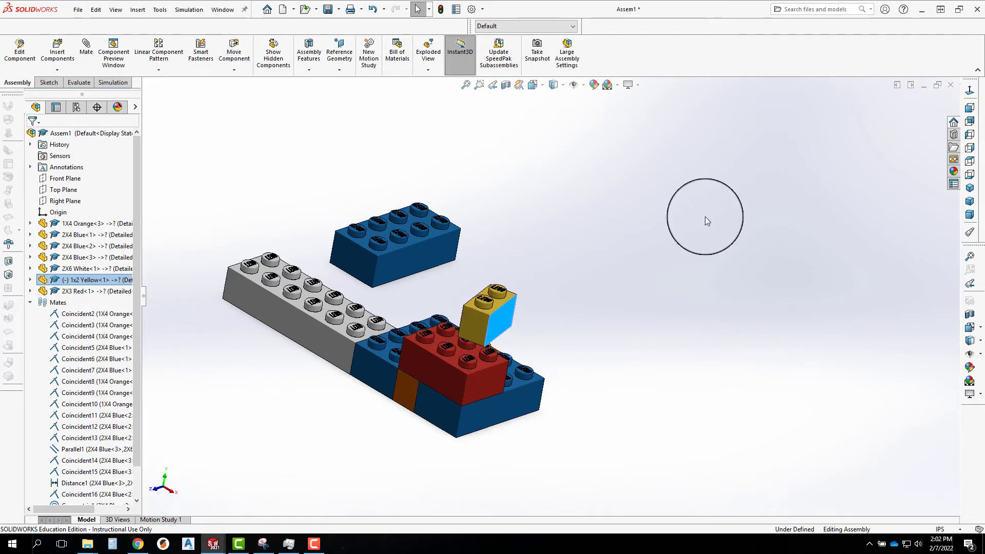
{"action": "left_click", "coordinate": [970, 161]}
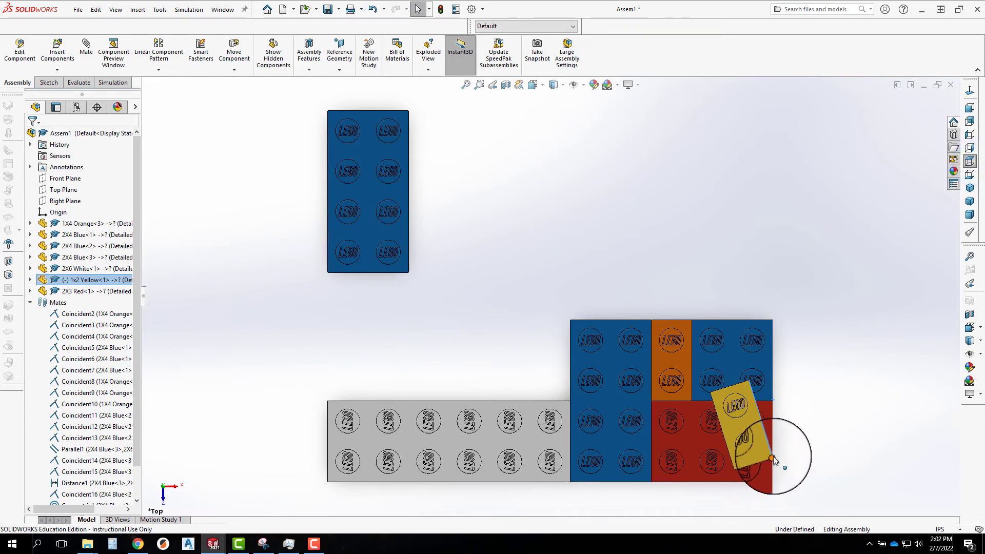
{"action": "middle_click_drag", "start_coordinate": [771, 444], "coordinate": [731, 455]}
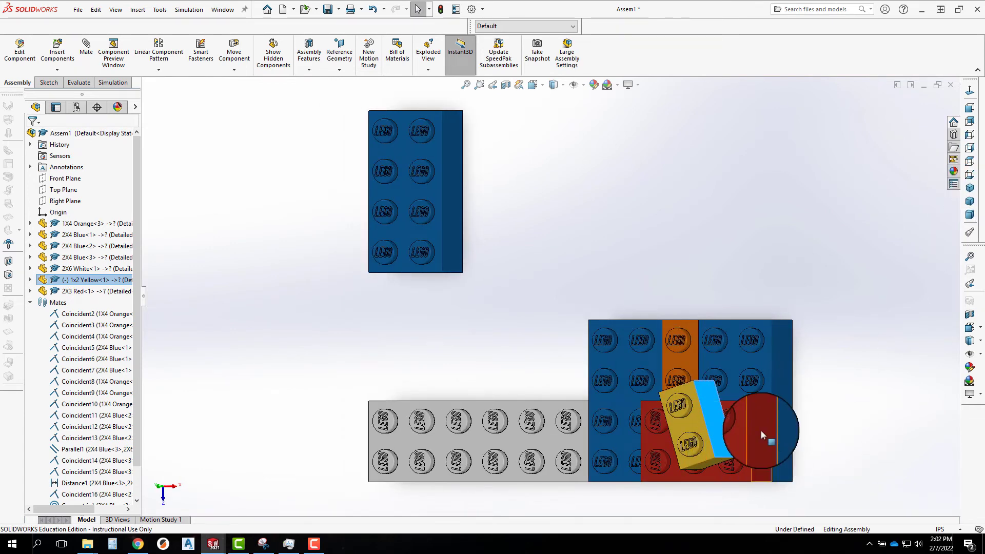
{"action": "left_click", "coordinate": [969, 160]}
{"action": "left_click_drag", "start_coordinate": [737, 408], "coordinate": [771, 371]}
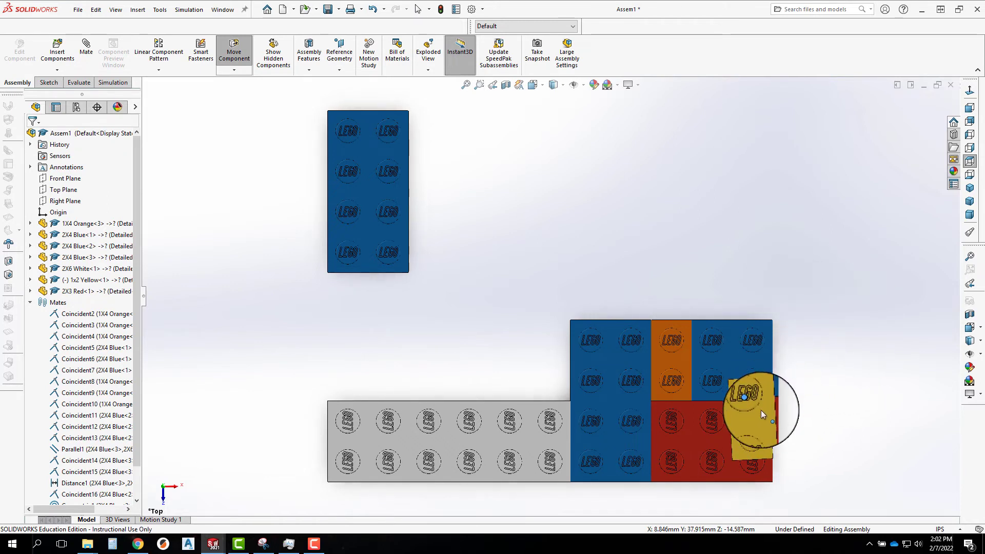
{"action": "left_click_drag", "start_coordinate": [761, 411], "coordinate": [765, 347]}
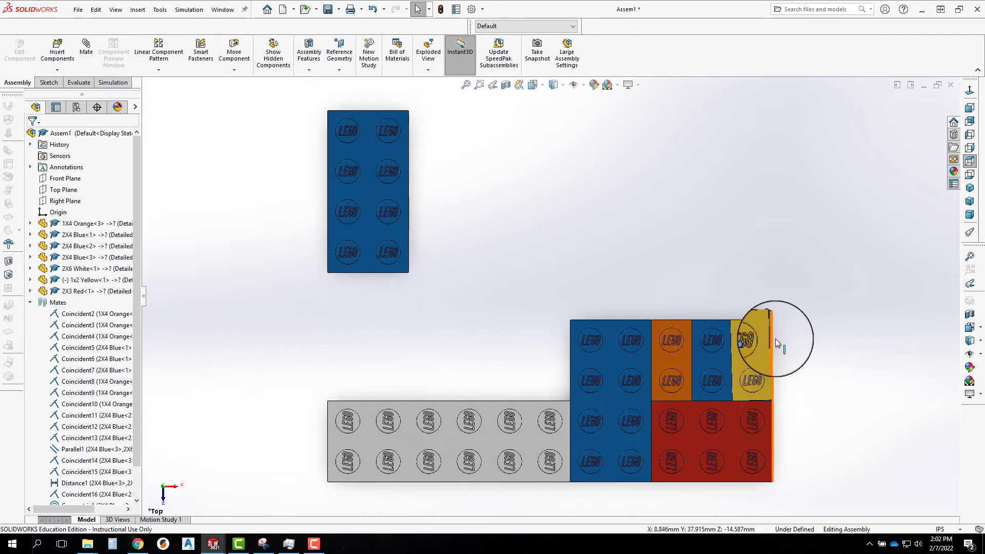
{"action": "middle_click_drag", "start_coordinate": [765, 365], "coordinate": [789, 269]}
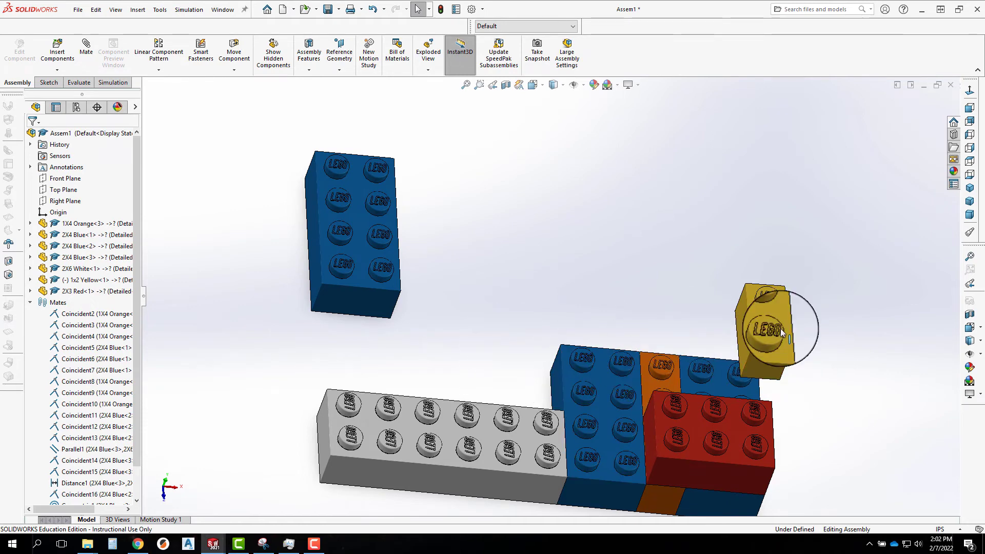
{"action": "middle_click_drag", "start_coordinate": [641, 334], "coordinate": [584, 300]}
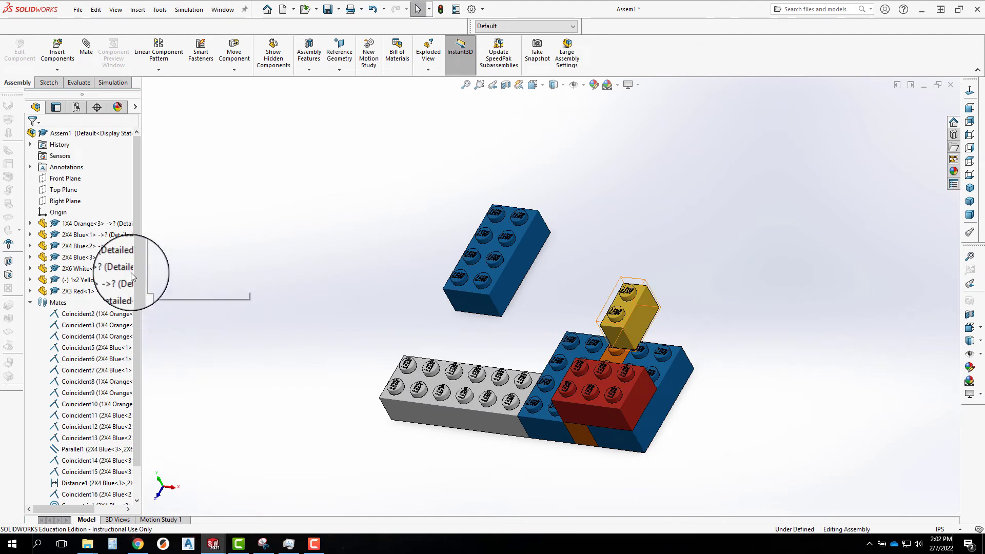
Collapse and re-expand the Mates folder in the feature tree to review the assembly's mates.
{"action": "left_click_drag", "start_coordinate": [137, 262], "coordinate": [109, 380]}
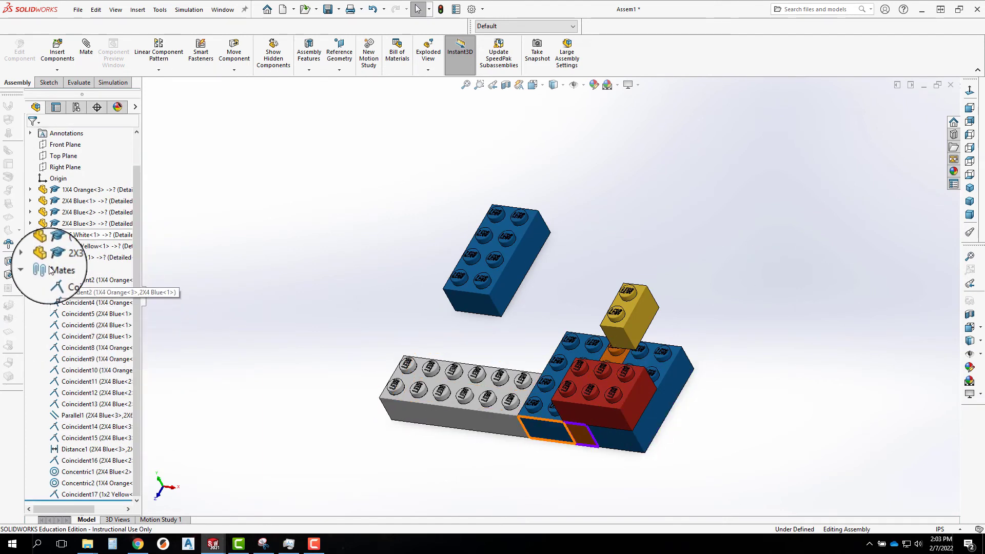
{"action": "left_click", "coordinate": [30, 269]}
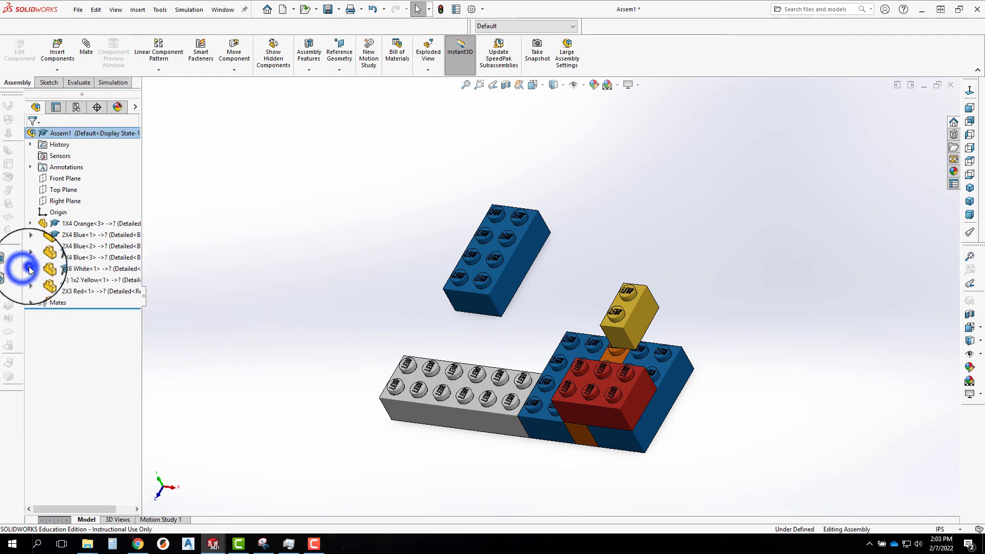
{"action": "left_click", "coordinate": [32, 304]}
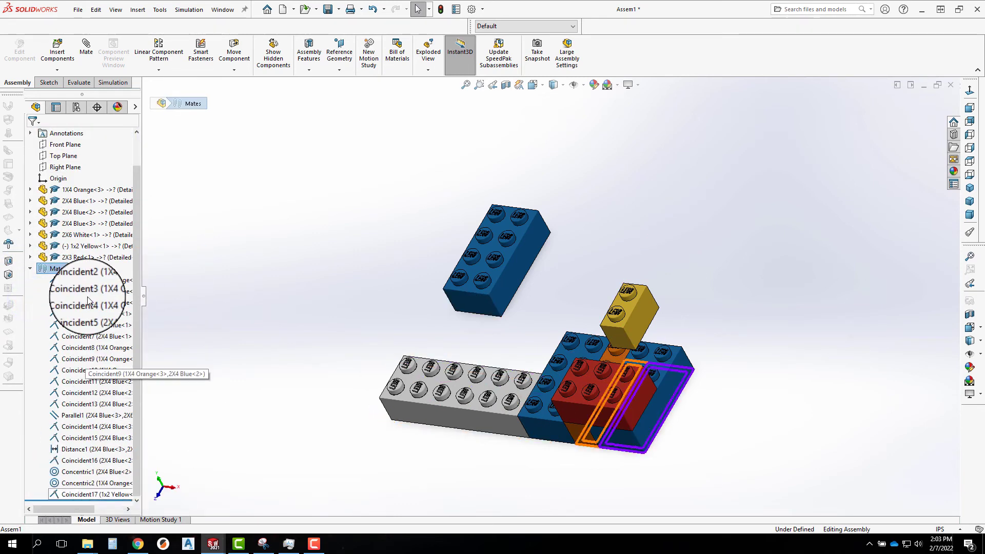
{"action": "right_click", "coordinate": [72, 495]}
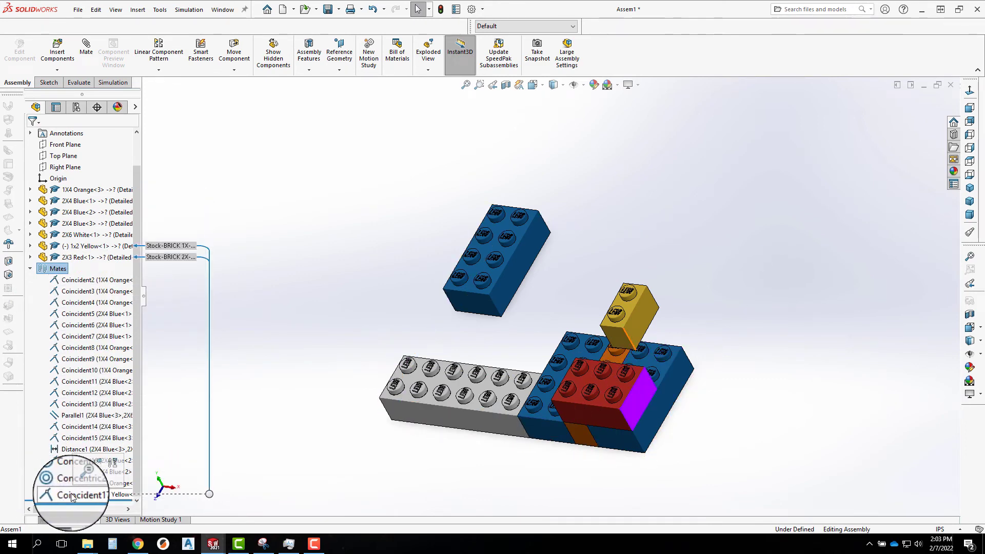
{"action": "left_click", "coordinate": [74, 495]}
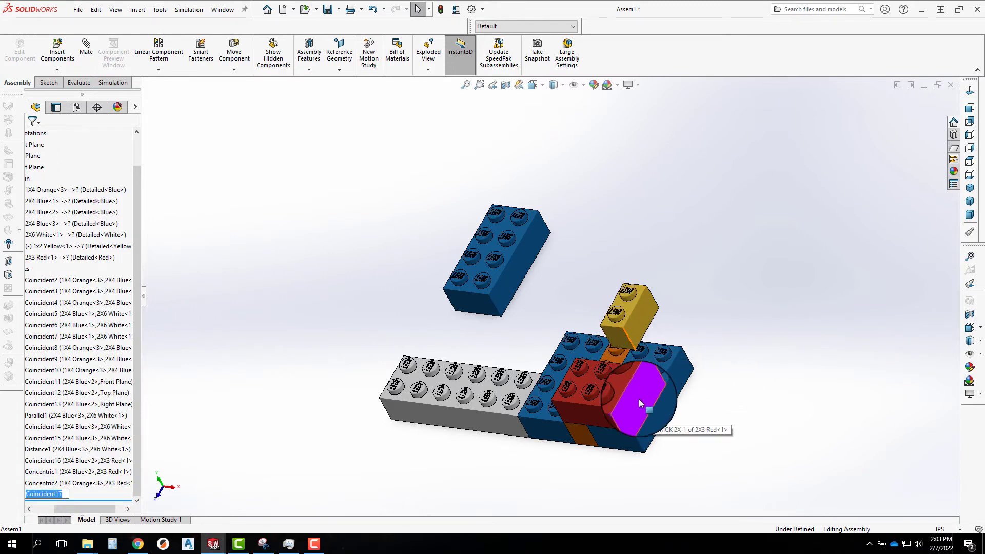
{"action": "left_click", "coordinate": [243, 429]}
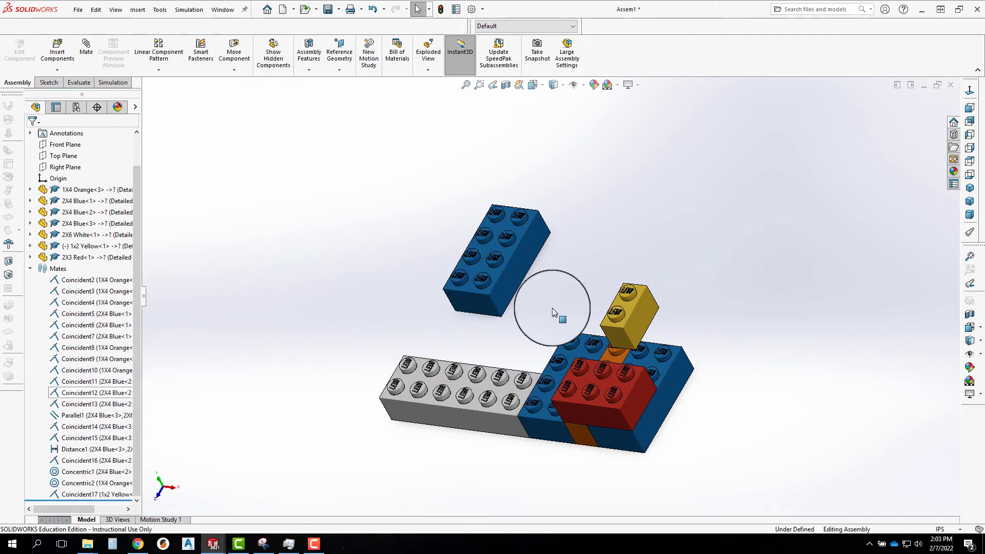
Edit the yellow 1x2 brick's coincident mate, replacing its edge reference with the brick's long side face against the red 2X3 brick's end face.
{"action": "left_click", "coordinate": [645, 307]}
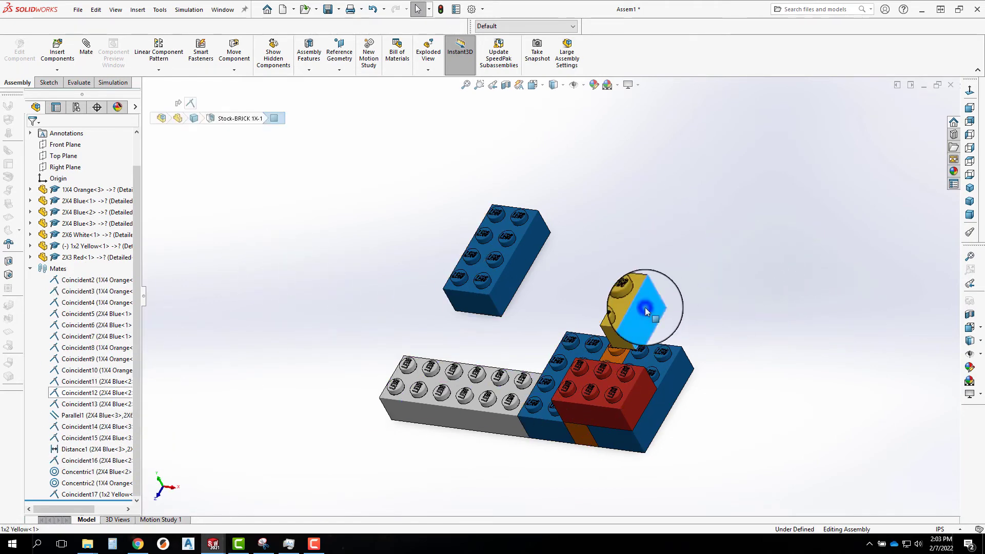
{"action": "left_click", "coordinate": [30, 247]}
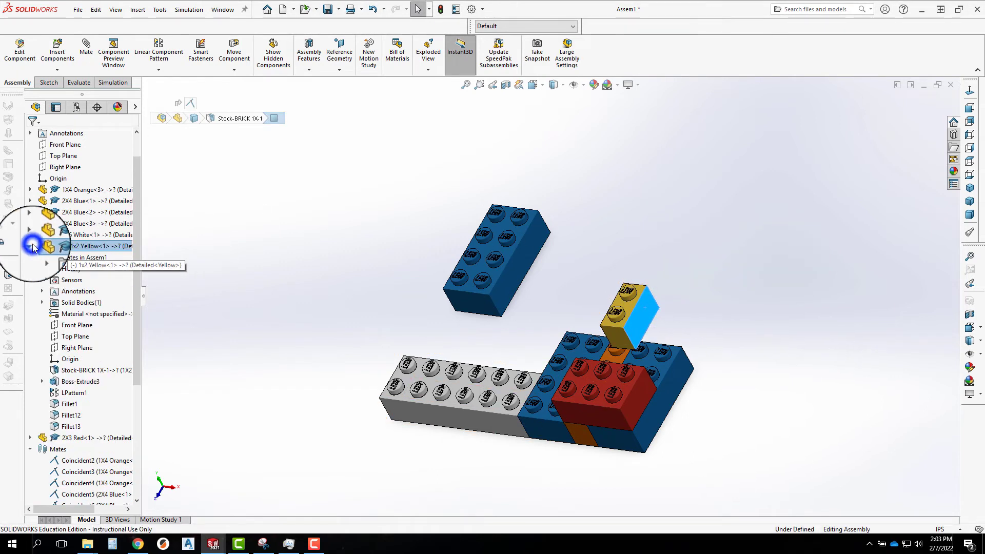
{"action": "left_click", "coordinate": [38, 257]}
{"action": "left_click", "coordinate": [102, 268]}
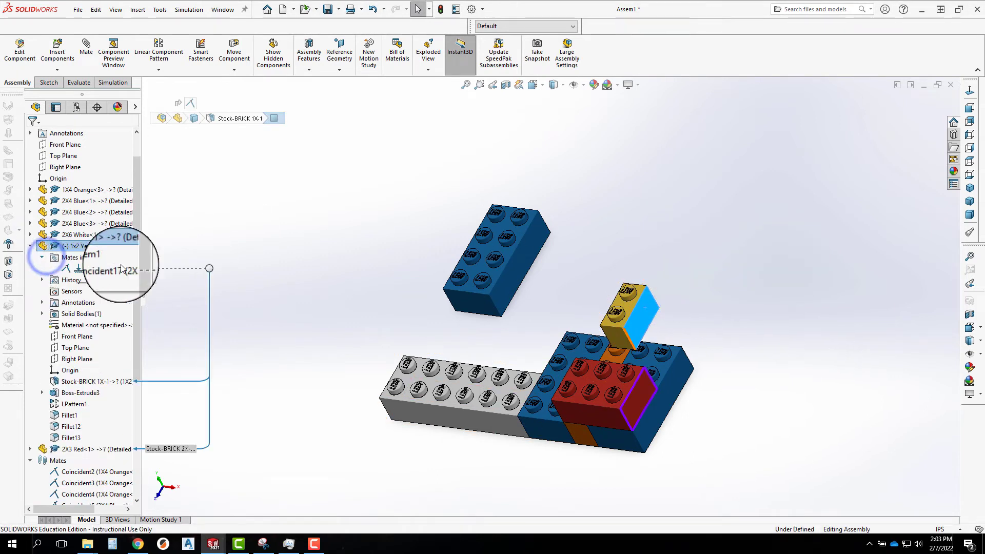
{"action": "right_click", "coordinate": [88, 269]}
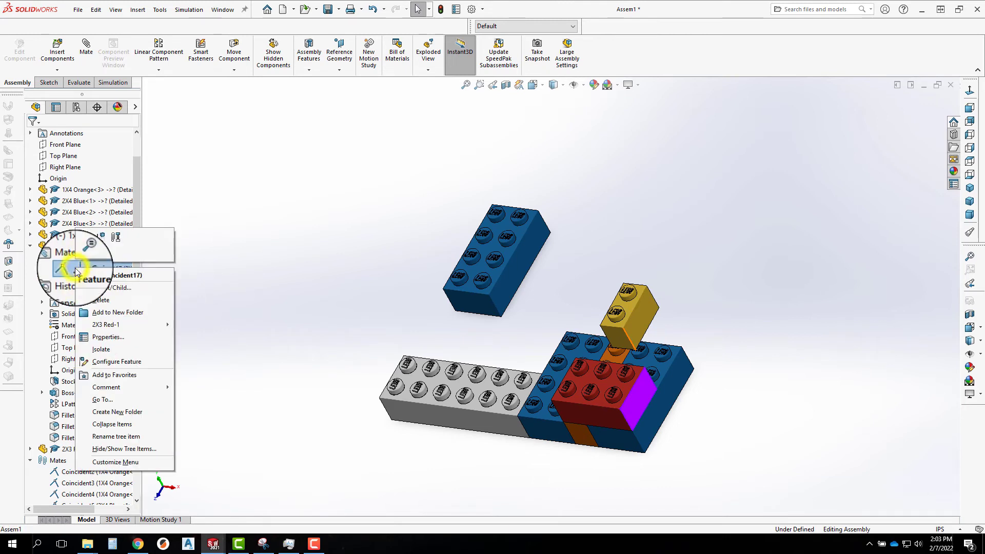
{"action": "left_click", "coordinate": [85, 240]}
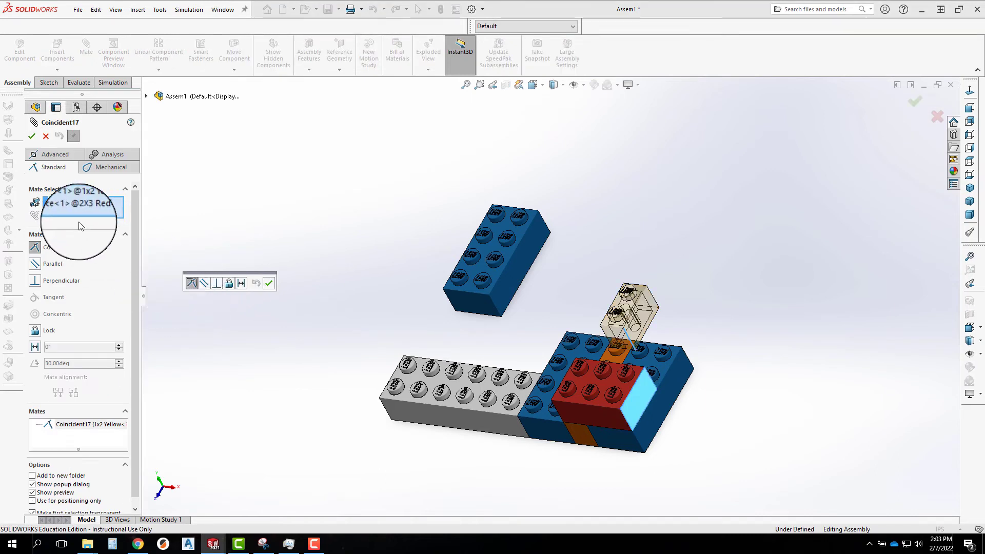
{"action": "left_click", "coordinate": [58, 201]}
{"action": "key", "text": "Delete"}
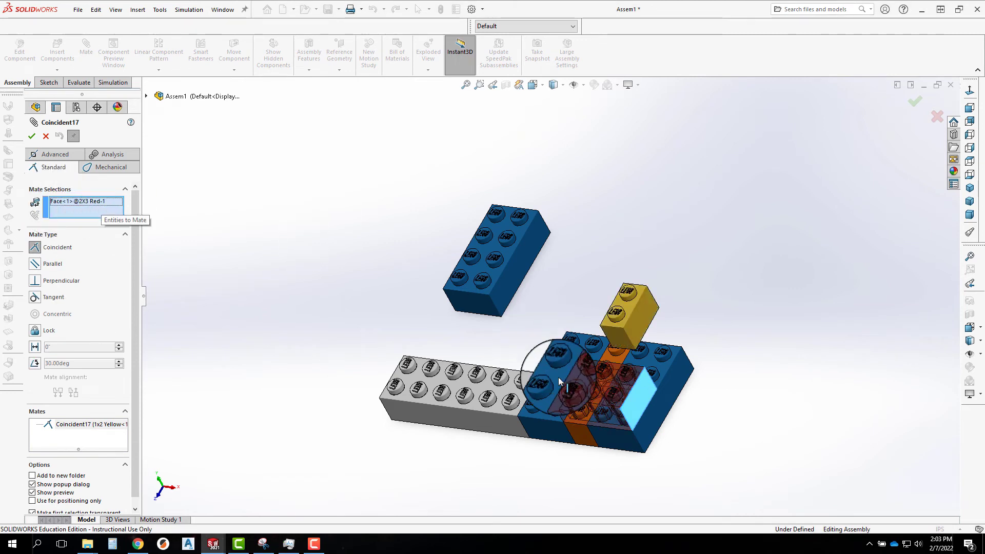
{"action": "left_click", "coordinate": [638, 322]}
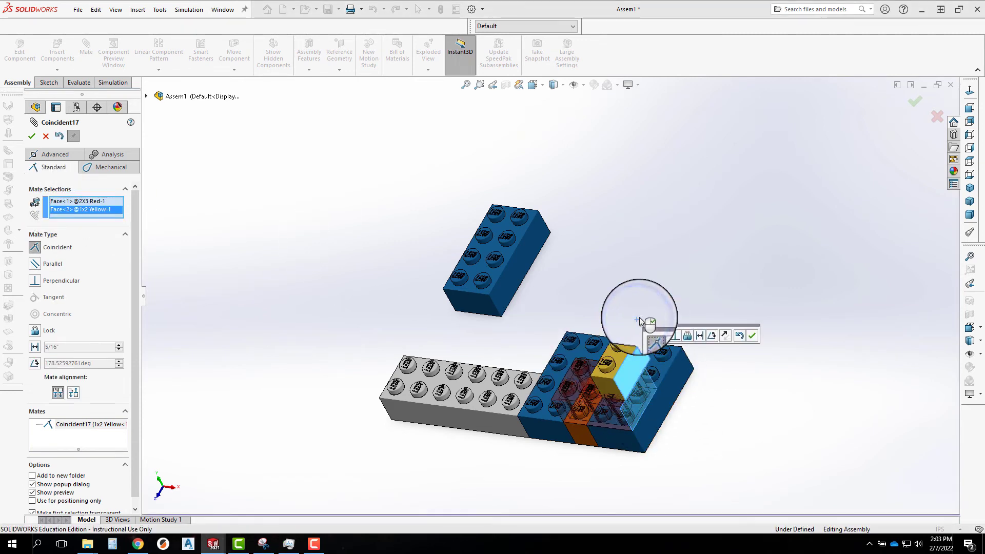
{"action": "left_click", "coordinate": [32, 136]}
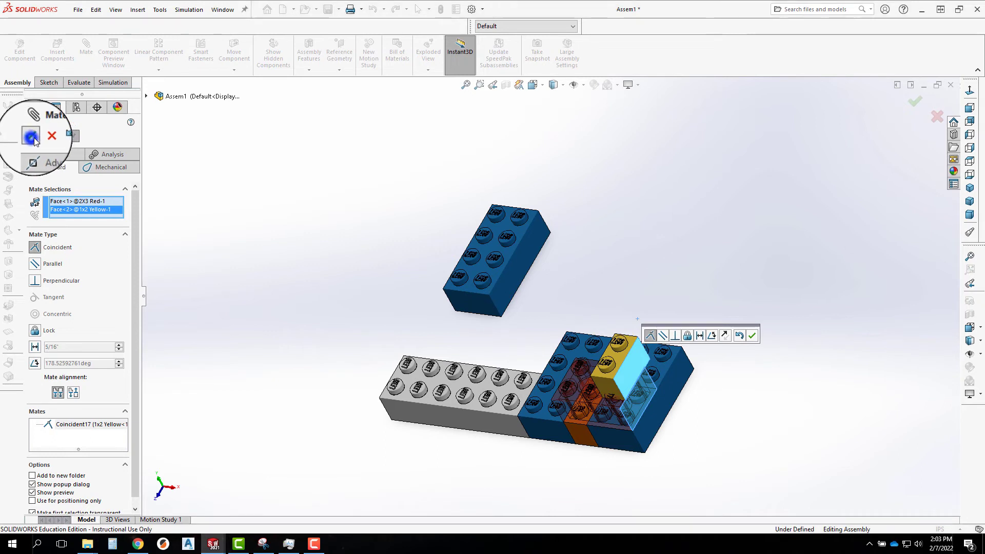
Add a coincident mate between the red 2X3 brick's front long face and the yellow 1x2 brick's front end face.
{"action": "left_click", "coordinate": [609, 422]}
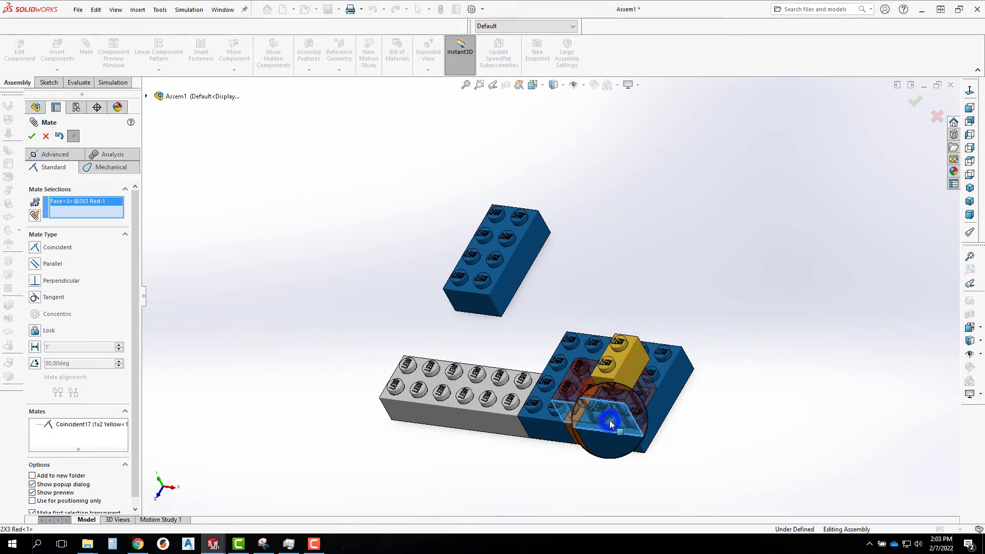
{"action": "left_click", "coordinate": [608, 391]}
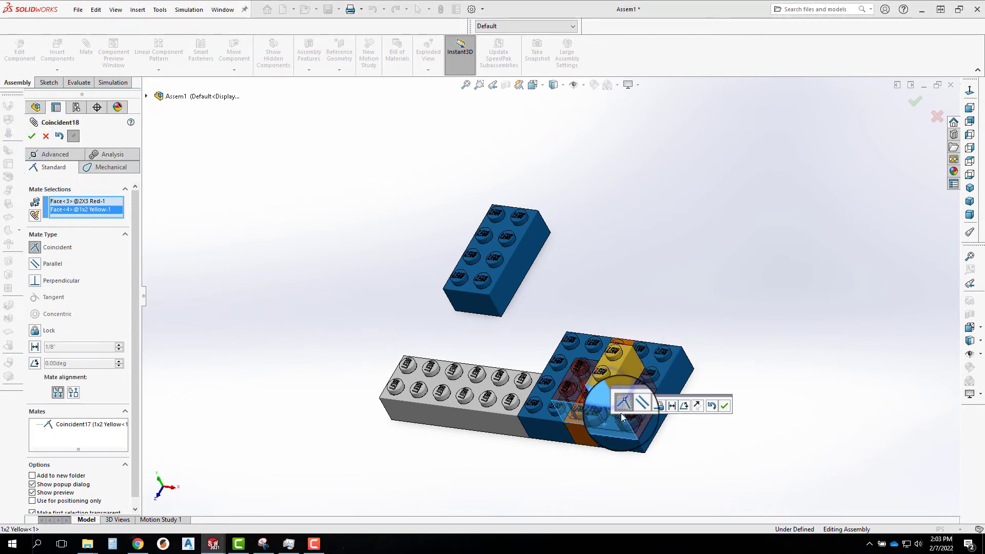
{"action": "left_click", "coordinate": [727, 408]}
Lift the yellow 1x2 brick and add a coincident mate between the red 2X3 brick's top face and the yellow brick's underside.
{"action": "left_click_drag", "start_coordinate": [623, 378], "coordinate": [568, 294]}
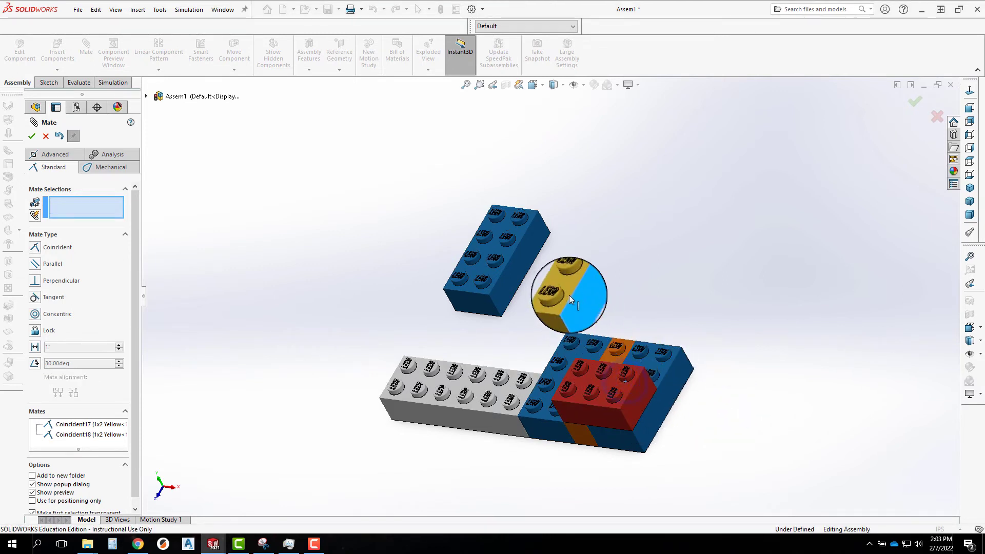
{"action": "left_click", "coordinate": [613, 383]}
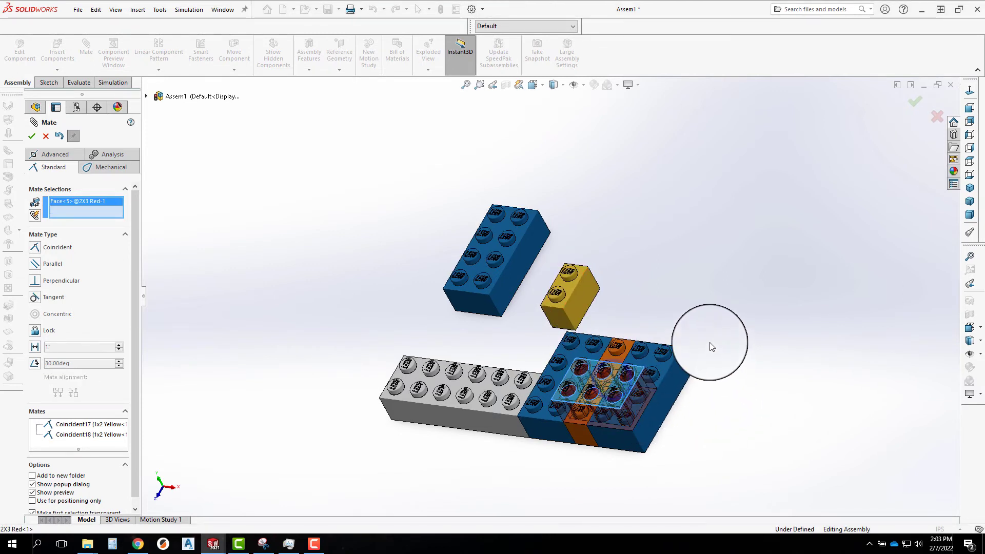
{"action": "middle_click_drag", "start_coordinate": [708, 342], "coordinate": [505, 275]}
{"action": "scroll", "coordinate": [397, 249], "scroll_direction": "down", "scroll_amount": 6}
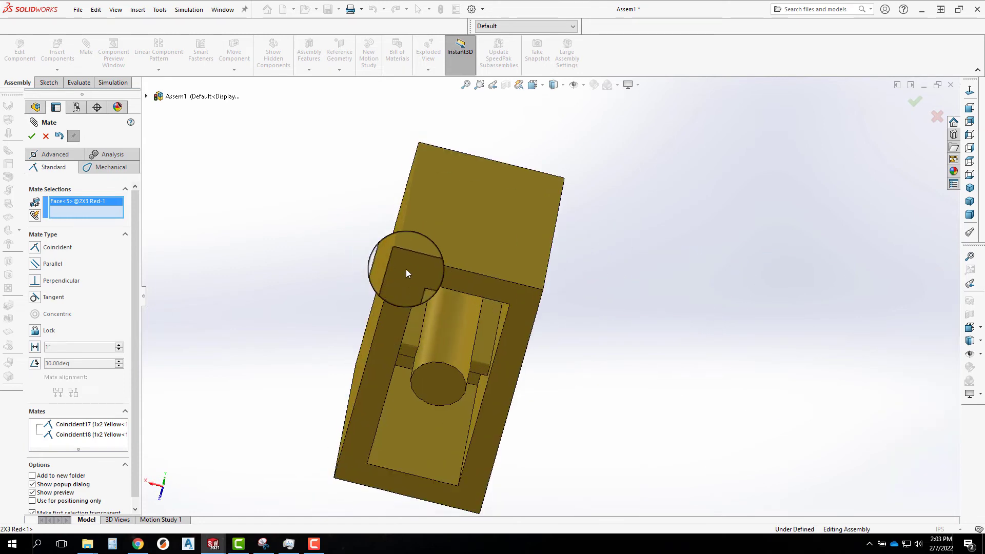
{"action": "left_click", "coordinate": [404, 268]}
{"action": "left_click", "coordinate": [391, 251]}
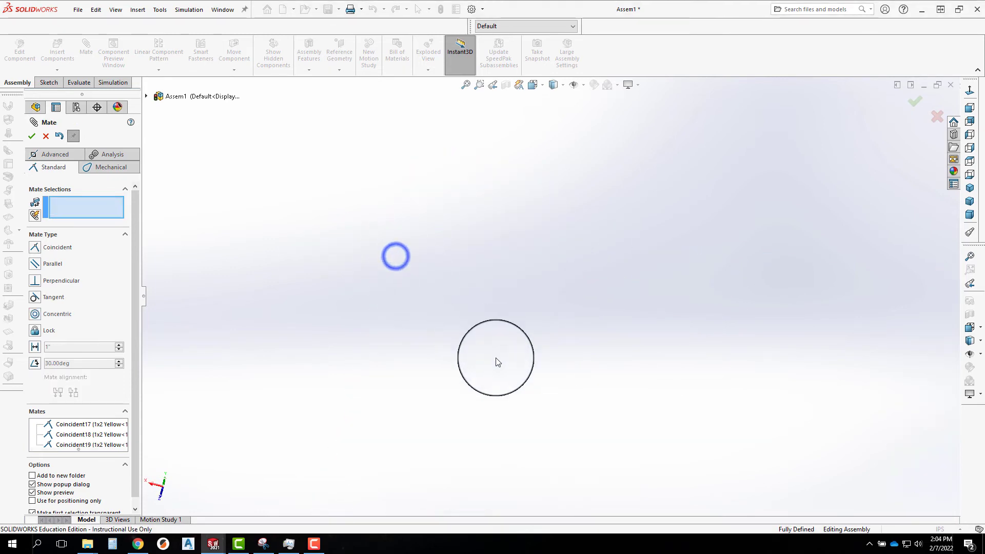
{"action": "scroll", "coordinate": [495, 357], "scroll_direction": "up", "scroll_amount": 5}
{"action": "middle_click_drag", "start_coordinate": [430, 314], "coordinate": [708, 433]}
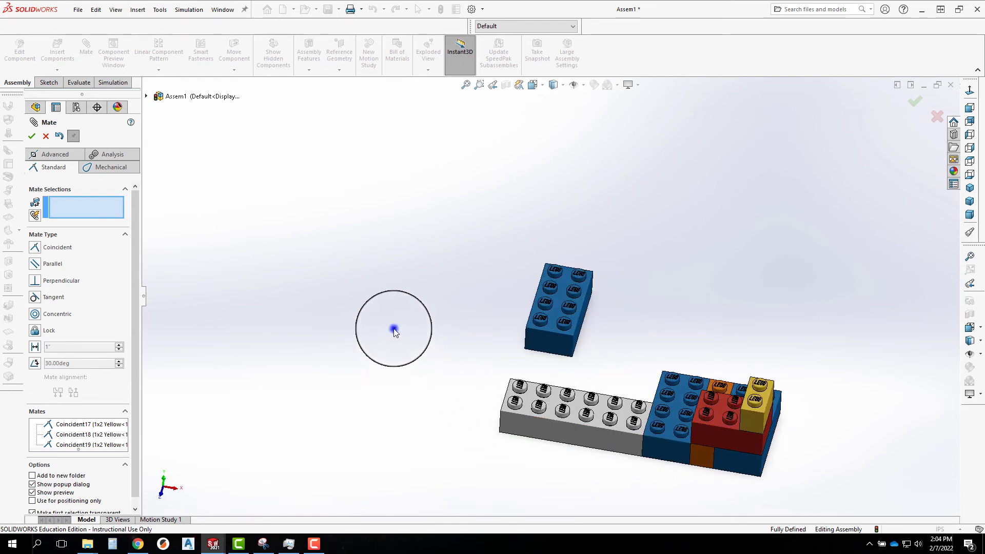
{"action": "left_click", "coordinate": [33, 137]}
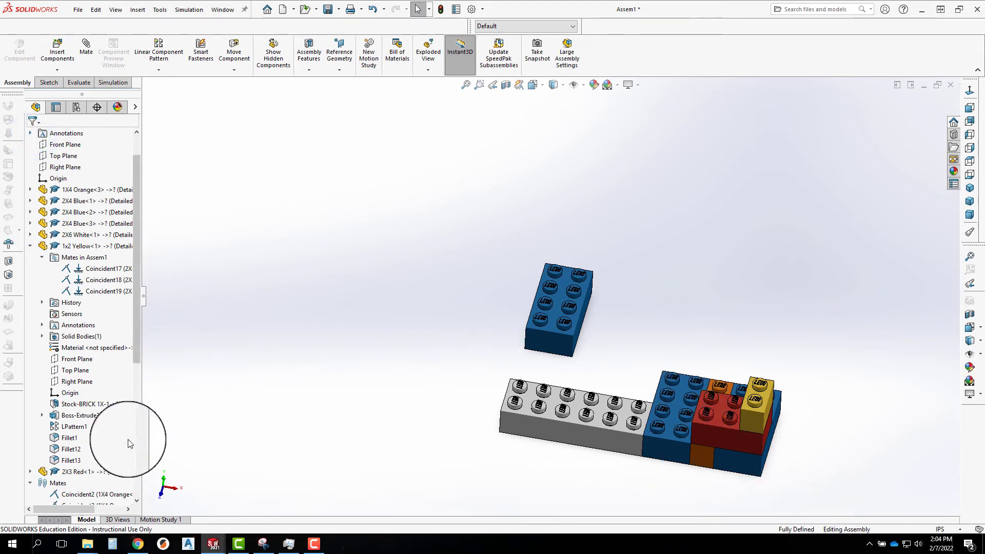
Delete the coincident mate between the red 2X3 brick's top face and the yellow 1x2 brick's underside.
{"action": "left_click_drag", "start_coordinate": [137, 345], "coordinate": [156, 479]}
{"action": "left_click", "coordinate": [81, 494]}
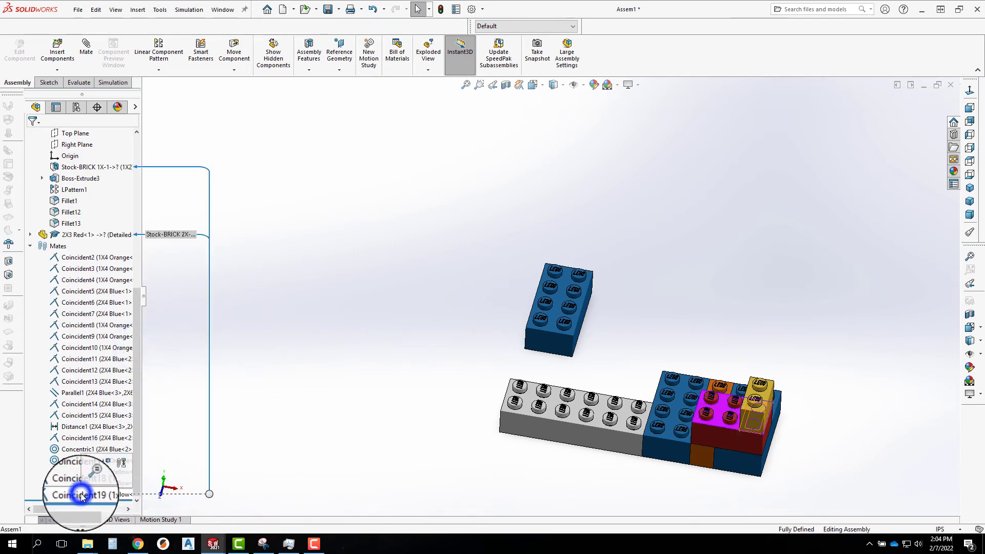
{"action": "key", "text": "Delete"}
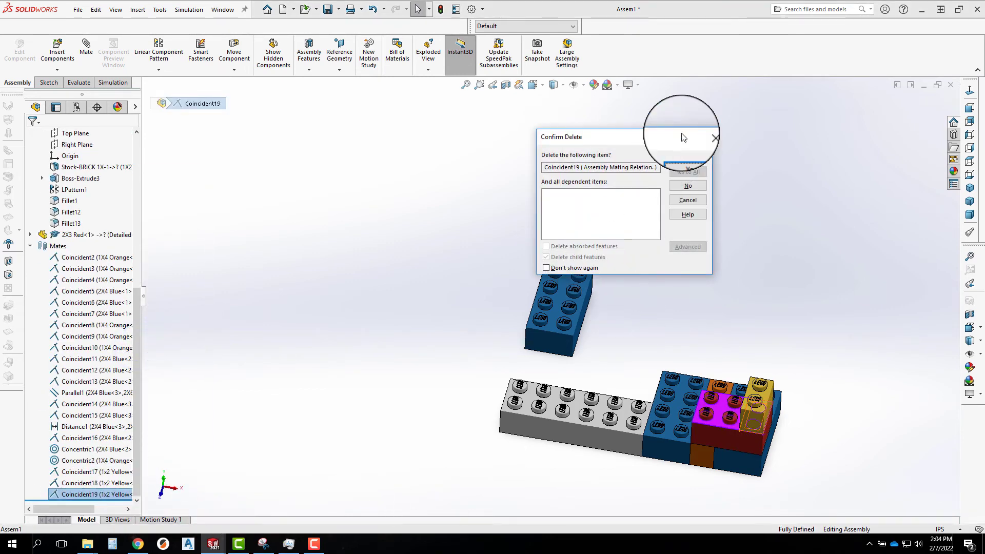
{"action": "left_click", "coordinate": [682, 155]}
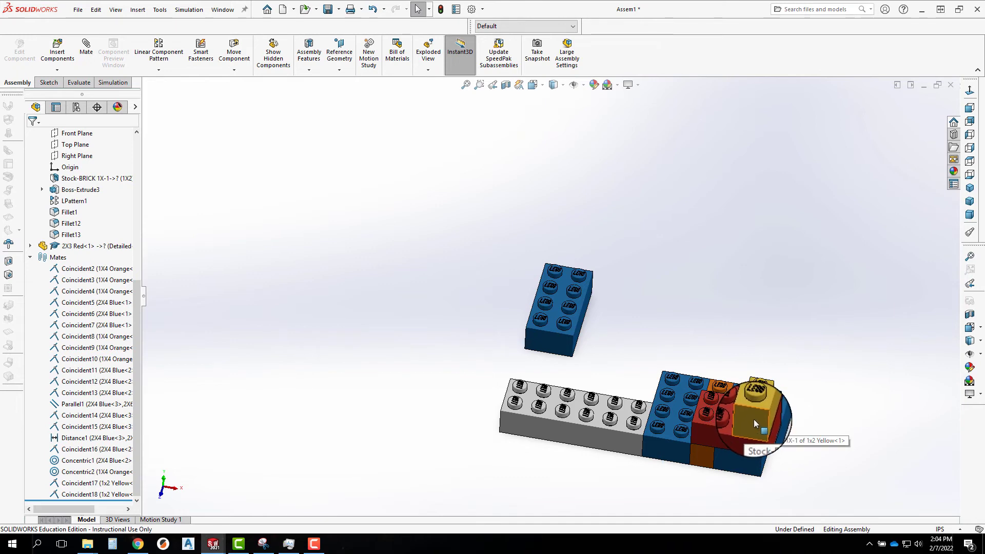
Move the yellow 1x2 brick clear and mate its bottom rim face coincident with the red 2X3 brick's top face.
{"action": "left_click_drag", "start_coordinate": [754, 420], "coordinate": [736, 302]}
{"action": "middle_click_drag", "start_coordinate": [820, 418], "coordinate": [791, 387]}
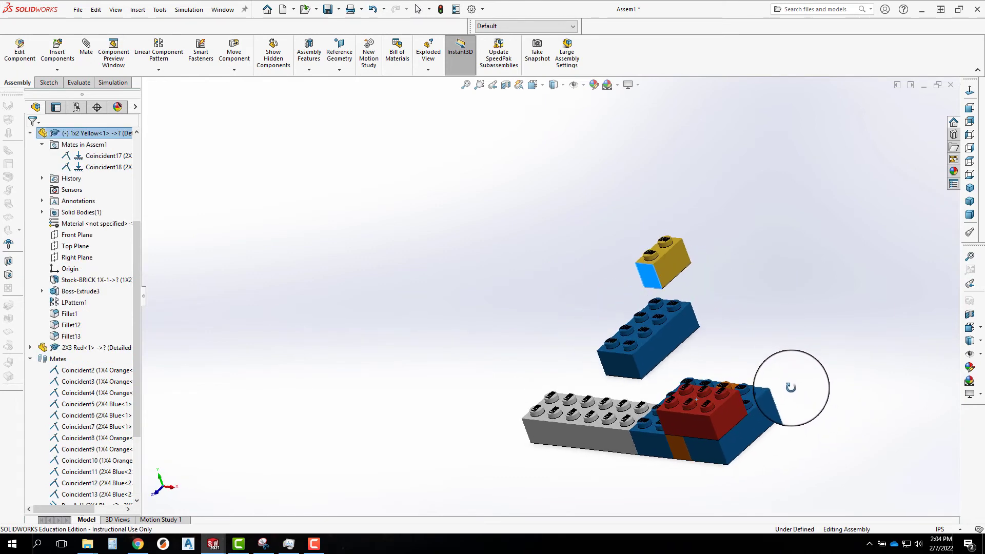
{"action": "scroll", "coordinate": [706, 401], "scroll_direction": "down", "scroll_amount": 1}
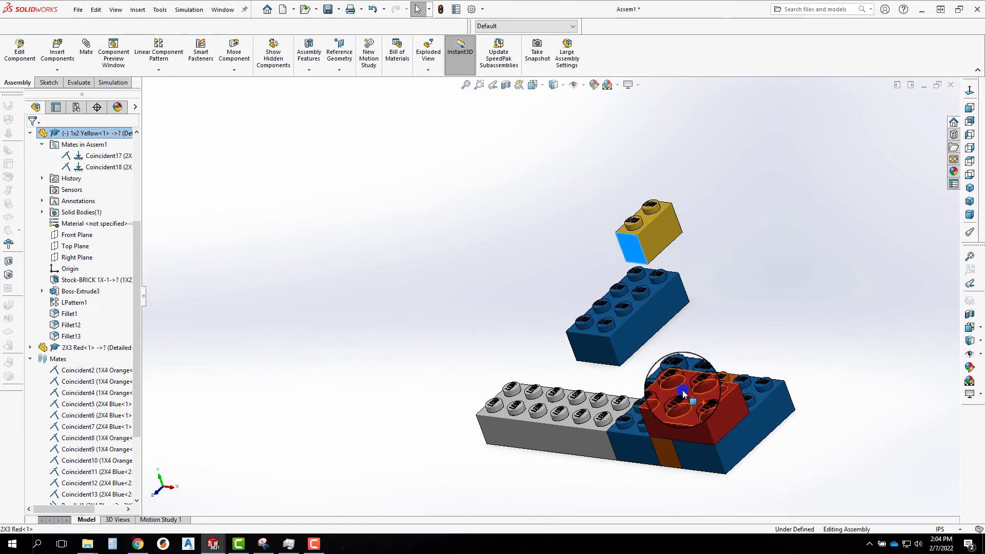
{"action": "left_click", "coordinate": [683, 394]}
{"action": "middle_click_drag", "start_coordinate": [754, 343], "coordinate": [576, 187]}
{"action": "scroll", "coordinate": [499, 200], "scroll_direction": "down", "scroll_amount": 2}
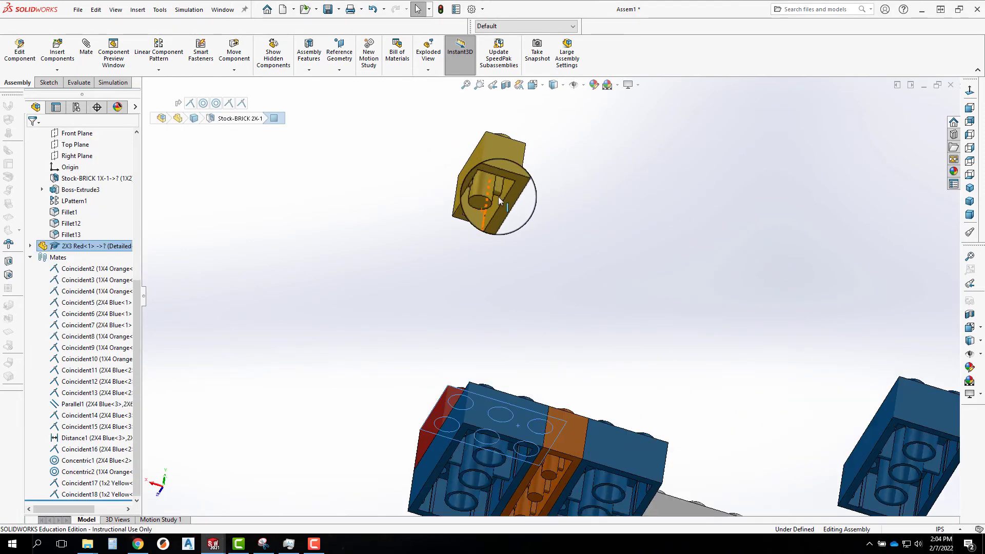
{"action": "left_click", "coordinate": [494, 230]}
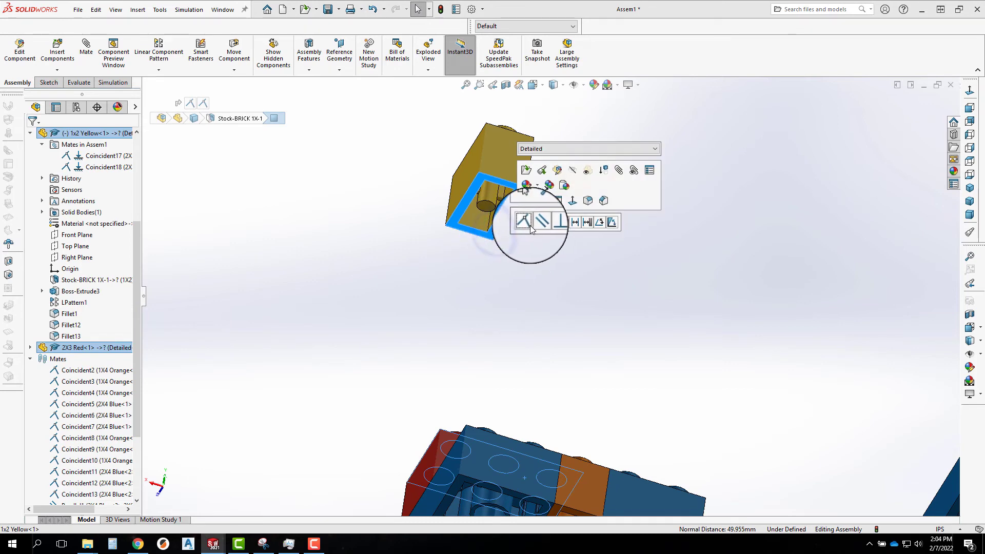
{"action": "left_click", "coordinate": [524, 221]}
{"action": "left_click", "coordinate": [517, 302]}
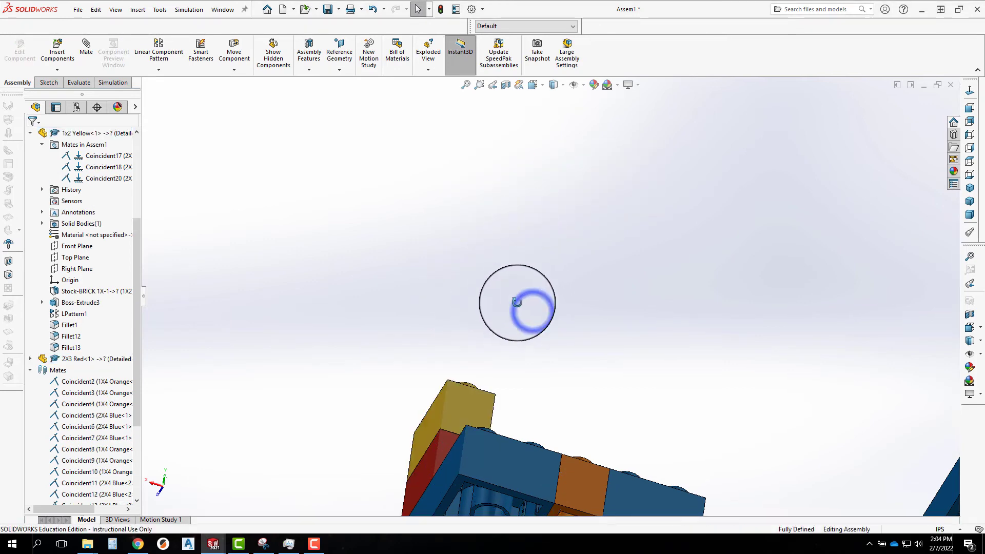
{"action": "middle_click_drag", "start_coordinate": [517, 302], "coordinate": [742, 378]}
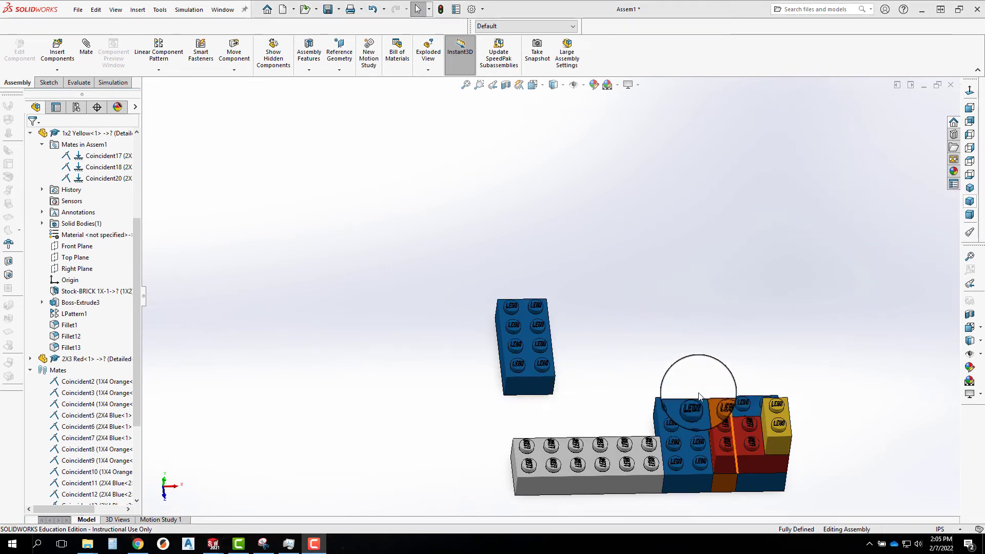
Copy the white 2X6 brick above the assembly and rotate the copy so its length runs front to back.
{"action": "left_click", "coordinate": [586, 456]}
{"action": "left_click_drag", "start_coordinate": [586, 454], "coordinate": [679, 270], "text": "ctrl"}
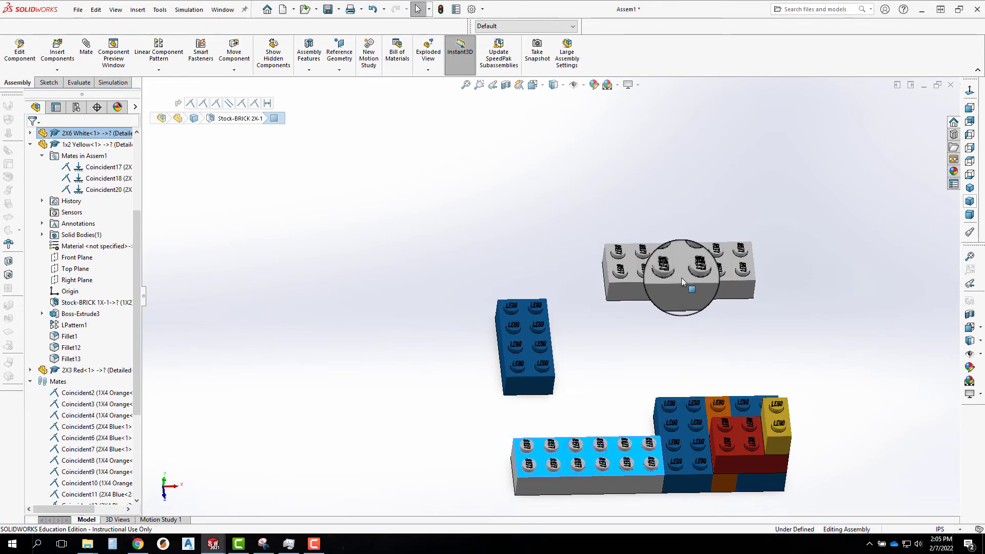
{"action": "middle_click_drag", "start_coordinate": [671, 309], "coordinate": [636, 327]}
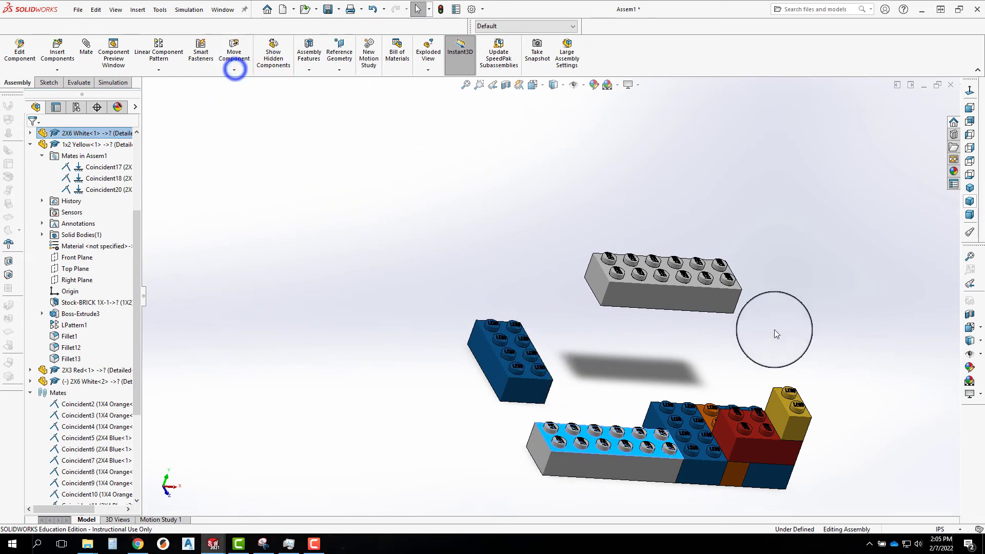
{"action": "left_click", "coordinate": [235, 71]}
{"action": "left_click", "coordinate": [257, 95]}
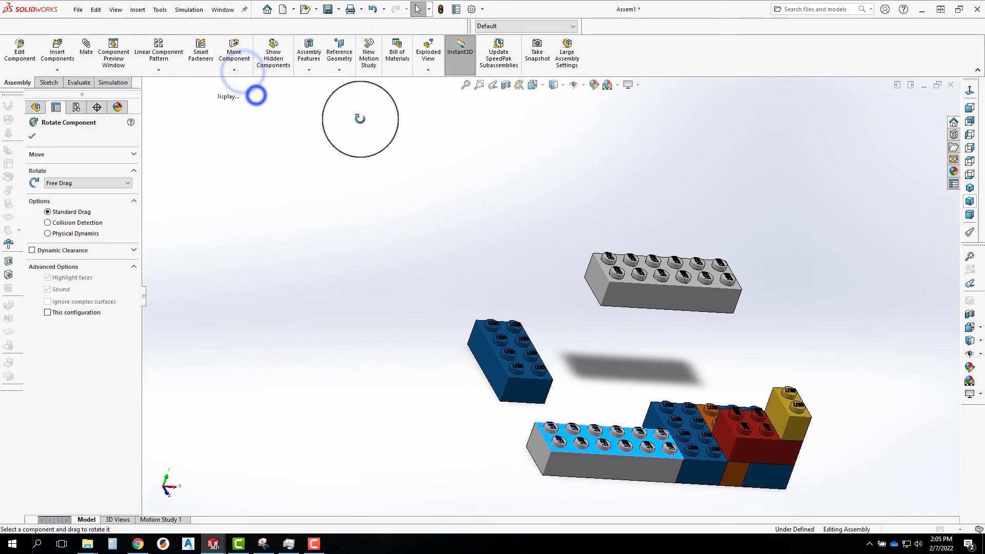
{"action": "left_click_drag", "start_coordinate": [667, 292], "coordinate": [683, 334]}
{"action": "key", "text": "Escape"}
Add a coincident mate between the copied white brick's front end face and the original white 2X6 brick's front long face.
{"action": "left_click", "coordinate": [683, 332]}
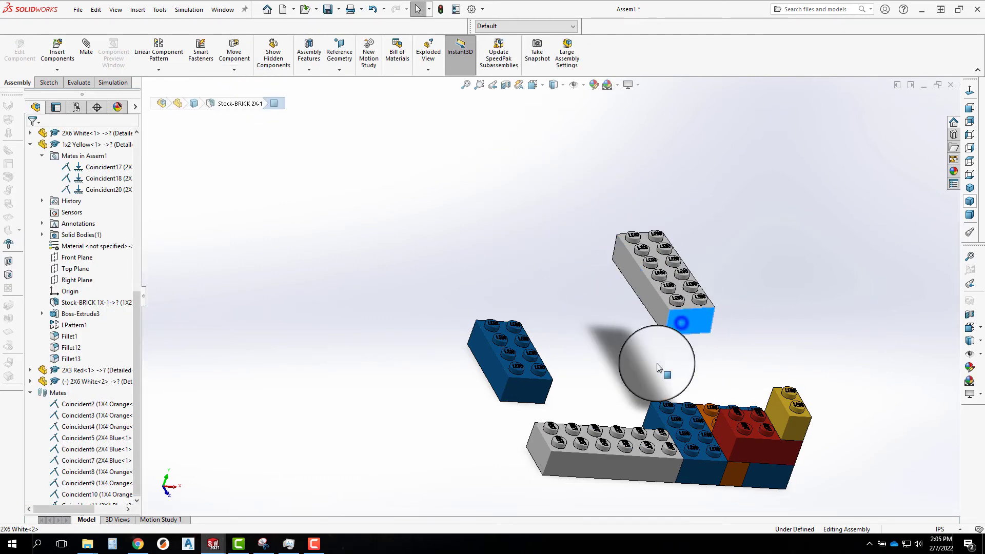
{"action": "left_click", "coordinate": [610, 469], "text": "ctrl"}
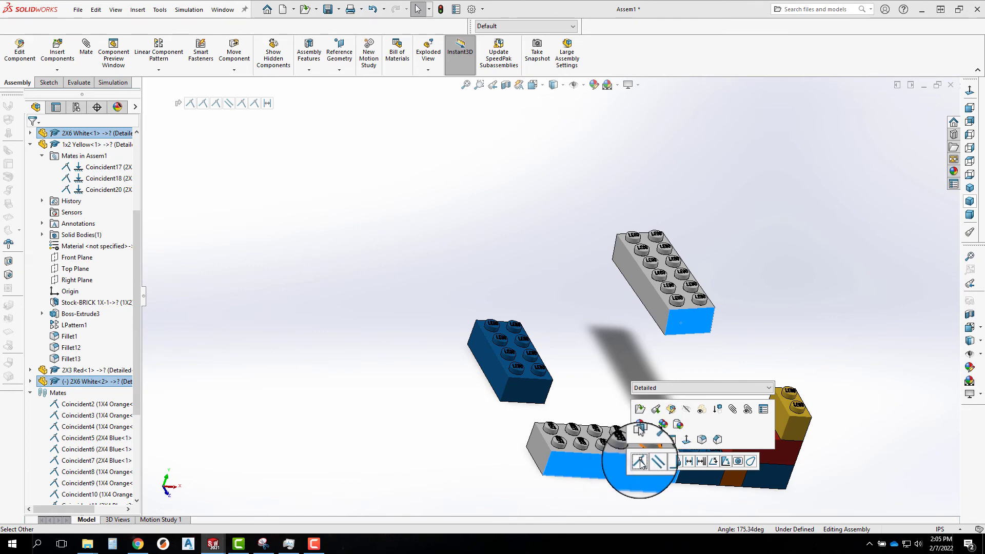
{"action": "left_click", "coordinate": [639, 460]}
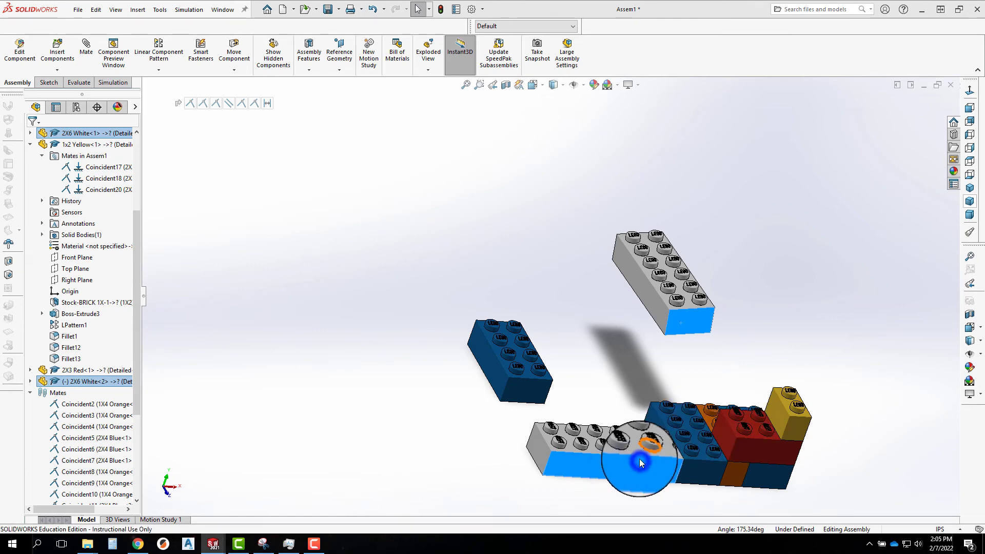
Mate the original white 2X6 brick's top face coincident with the bottom rim face of the copied white brick.
{"action": "left_click", "coordinate": [586, 439]}
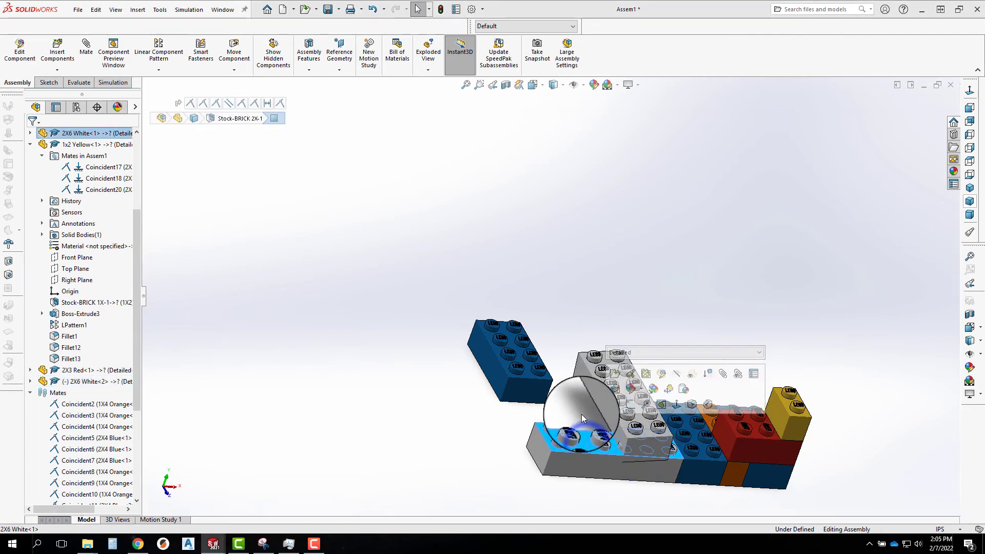
{"action": "middle_click_drag", "start_coordinate": [581, 412], "coordinate": [700, 397]}
{"action": "scroll", "coordinate": [699, 399], "scroll_direction": "down", "scroll_amount": 5}
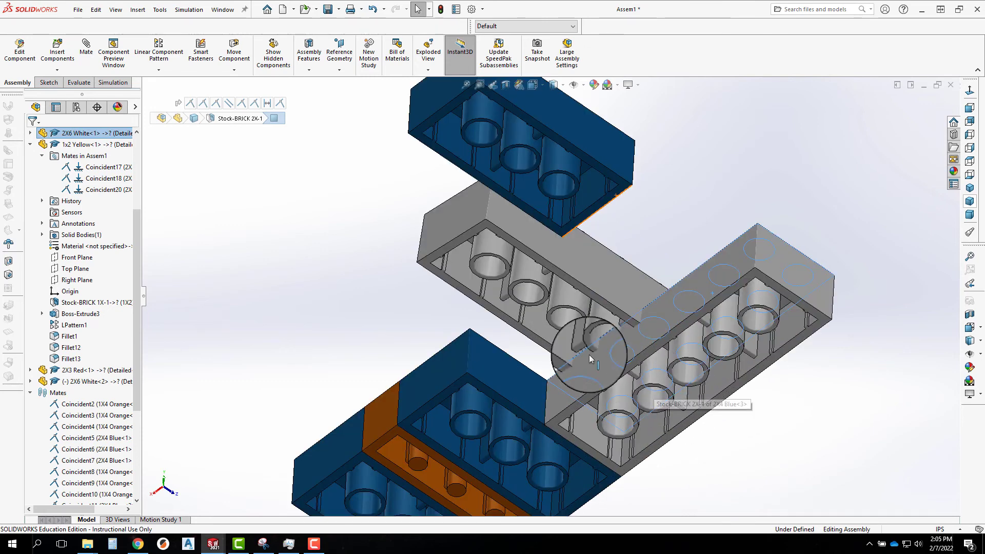
{"action": "left_click", "coordinate": [542, 343]}
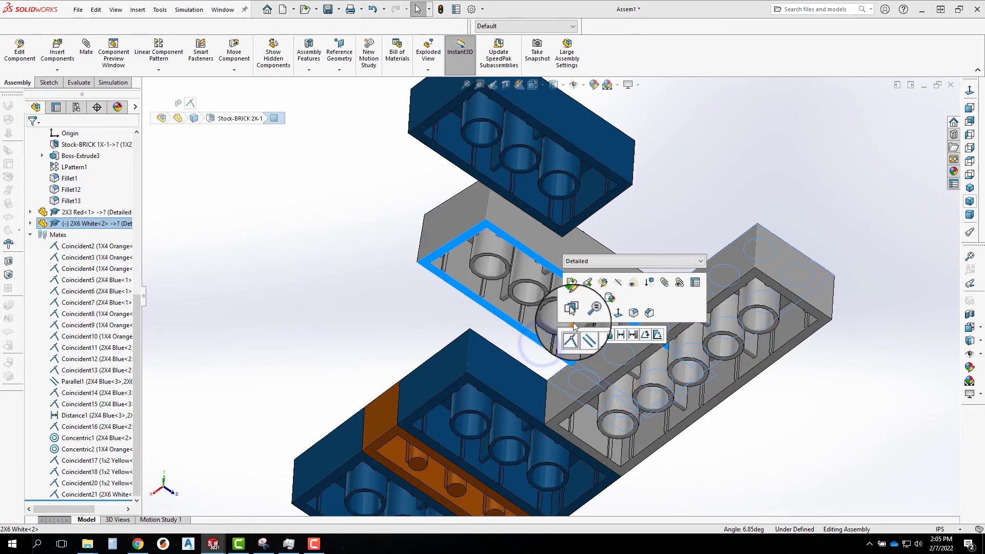
{"action": "scroll", "coordinate": [770, 317], "scroll_direction": "up", "scroll_amount": 4}
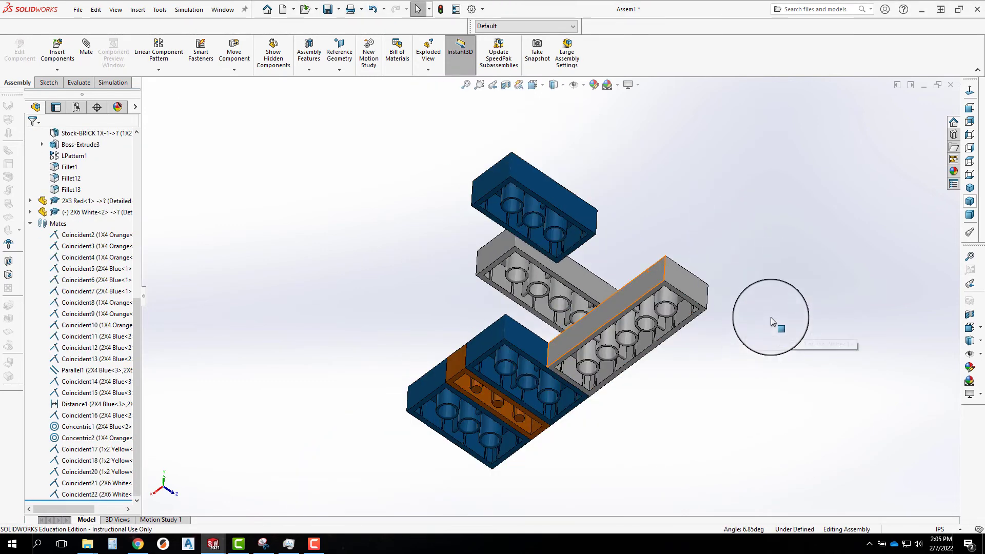
Add a coincident mate between the original white 2X6 brick's outer end face and the copied white brick's outer long side face.
{"action": "middle_click_drag", "start_coordinate": [771, 318], "coordinate": [596, 354]}
{"action": "left_click", "coordinate": [596, 353]}
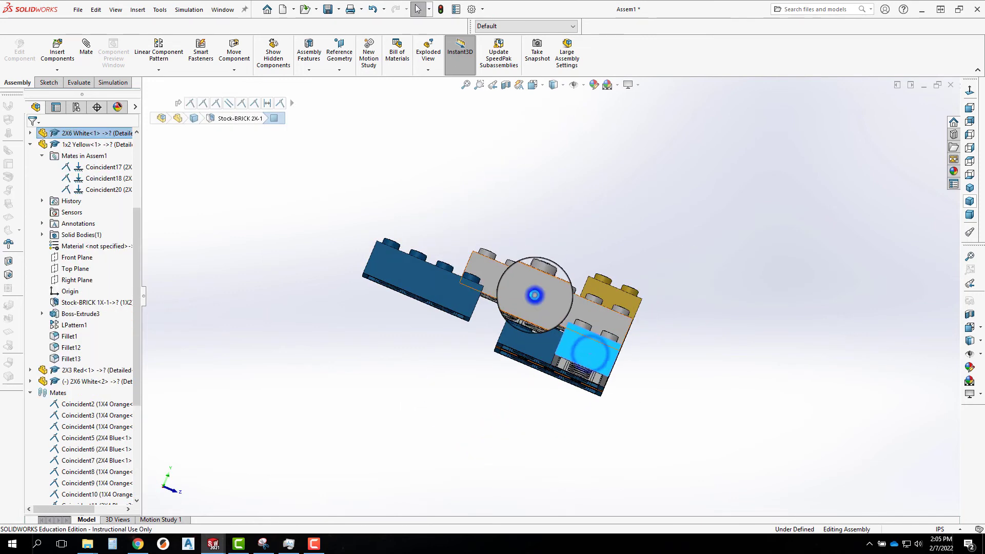
{"action": "left_click", "coordinate": [541, 301]}
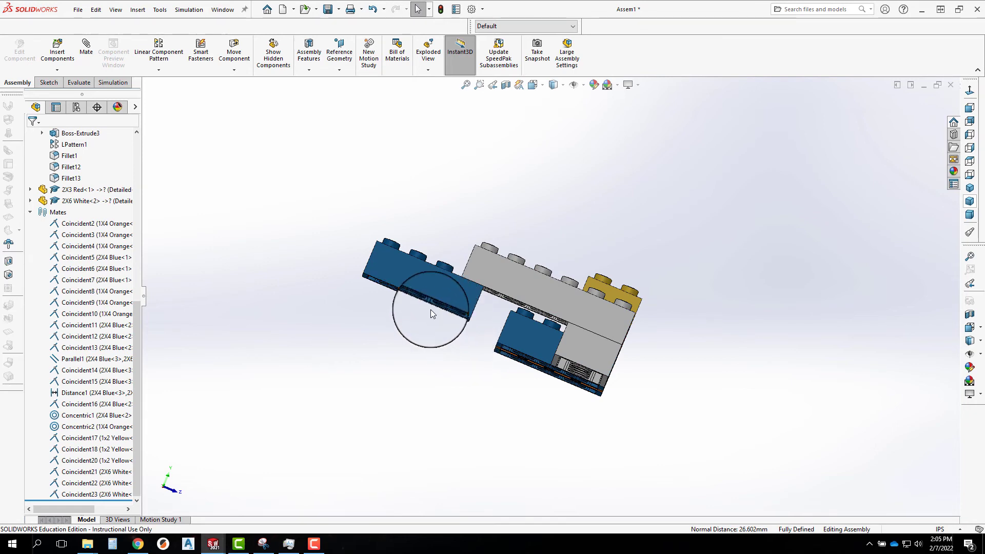
Try to add a coincident mate between the copied white brick's end face and the end face of the detached blue 2X4 brick.
{"action": "middle_click_drag", "start_coordinate": [430, 309], "coordinate": [407, 352]}
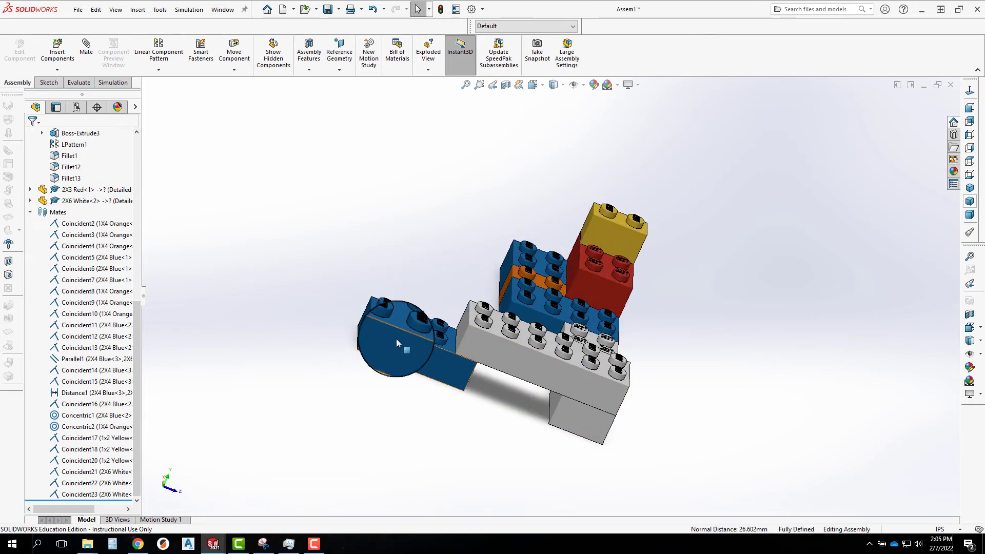
{"action": "middle_click_drag", "start_coordinate": [528, 389], "coordinate": [523, 370]}
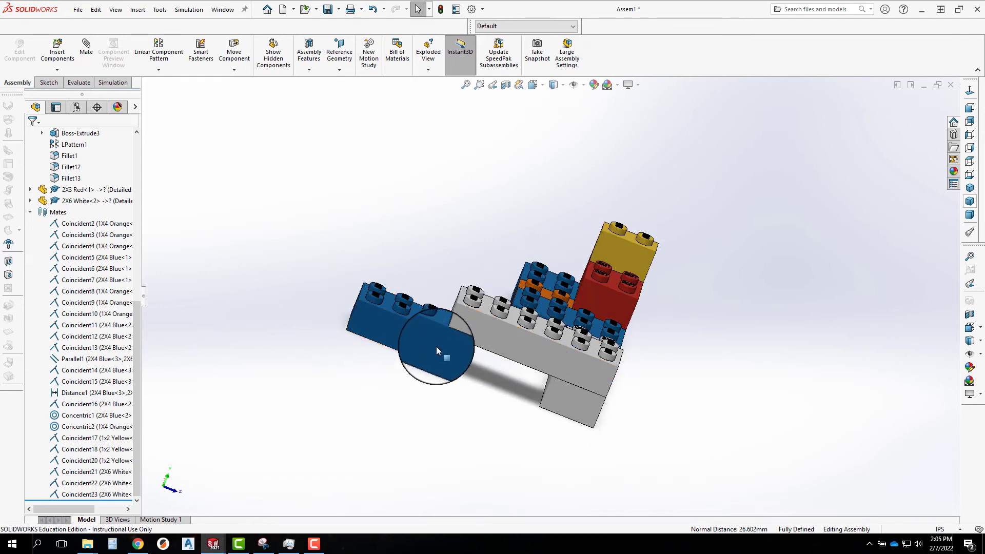
{"action": "middle_click_drag", "start_coordinate": [437, 333], "coordinate": [472, 331]}
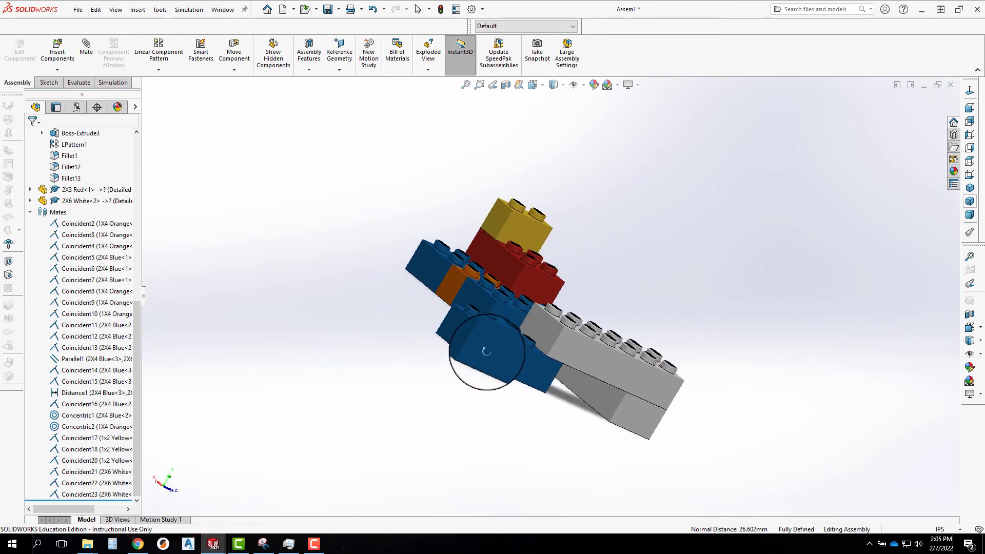
{"action": "left_click", "coordinate": [538, 327]}
{"action": "left_click", "coordinate": [454, 333], "text": "ctrl"}
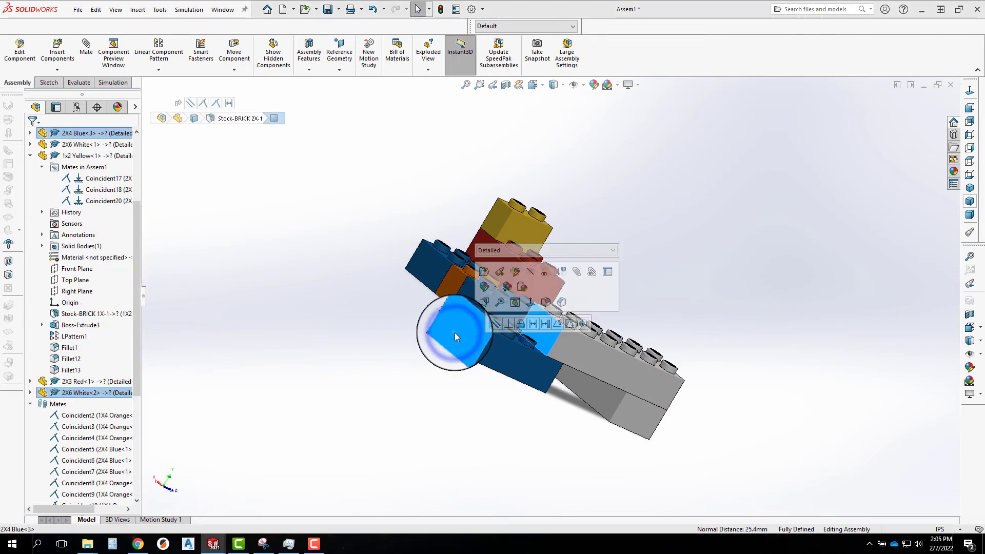
{"action": "left_click", "coordinate": [486, 324]}
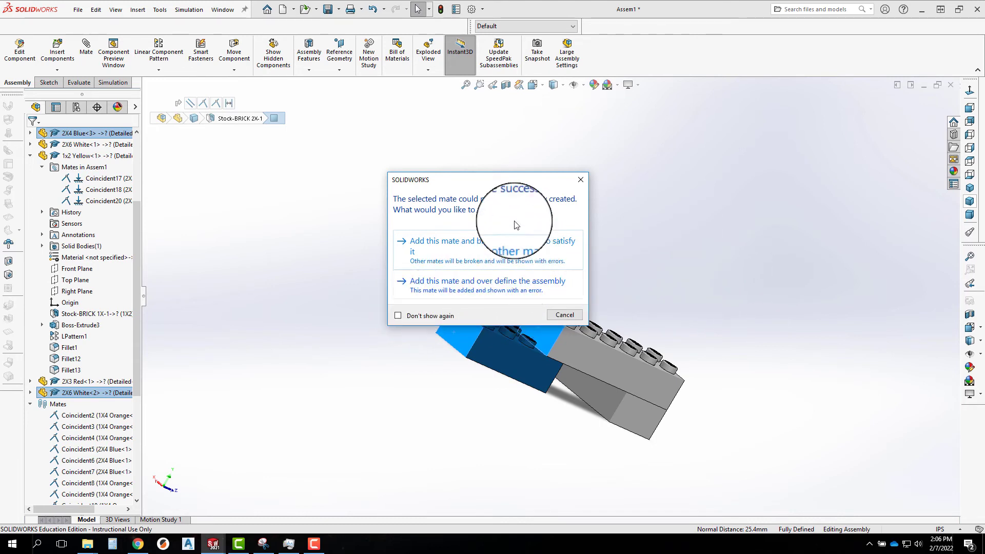
{"action": "left_click", "coordinate": [564, 316]}
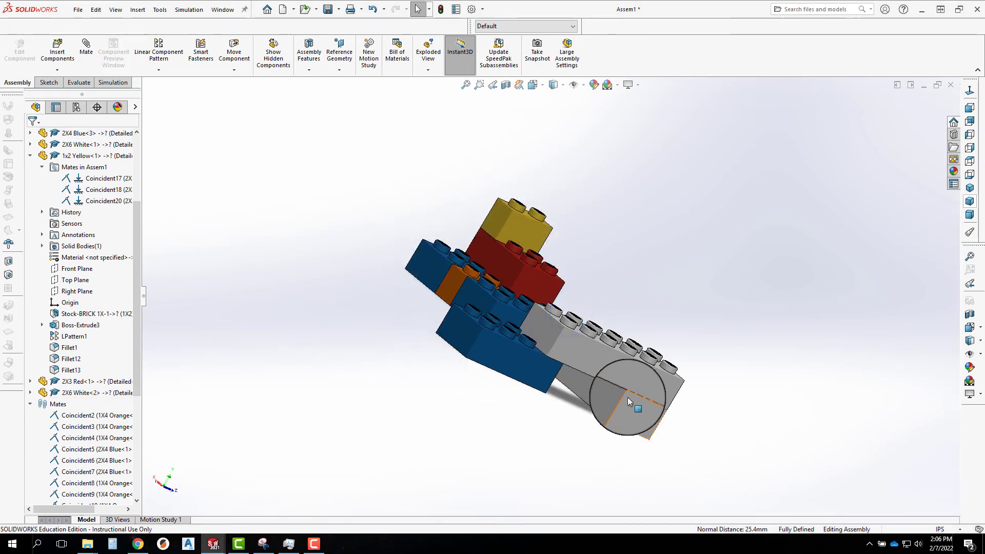
Examine which faces the parallel, coincident and distance mates of the detached blue 2X4 brick refer to.
{"action": "middle_click_drag", "start_coordinate": [627, 397], "coordinate": [416, 368]}
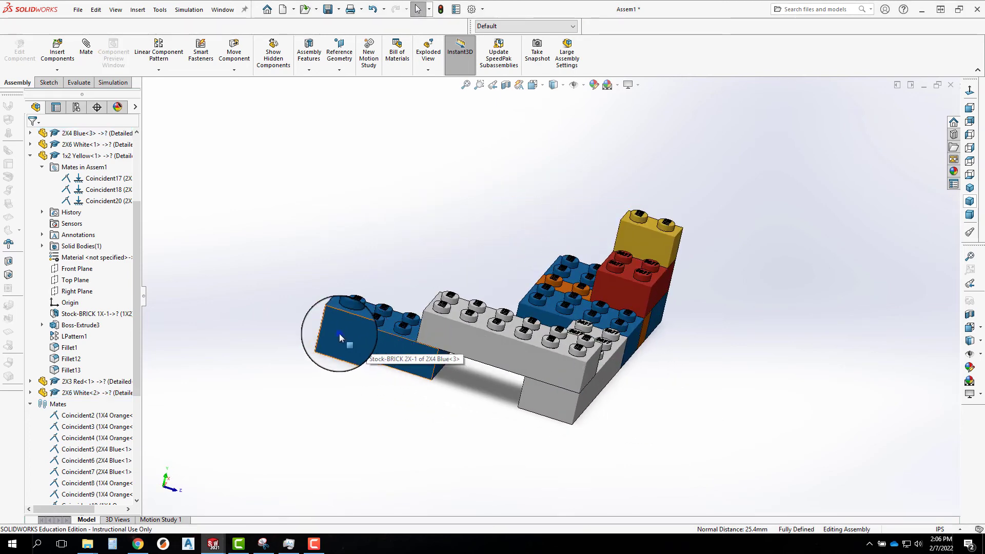
{"action": "left_click", "coordinate": [353, 337]}
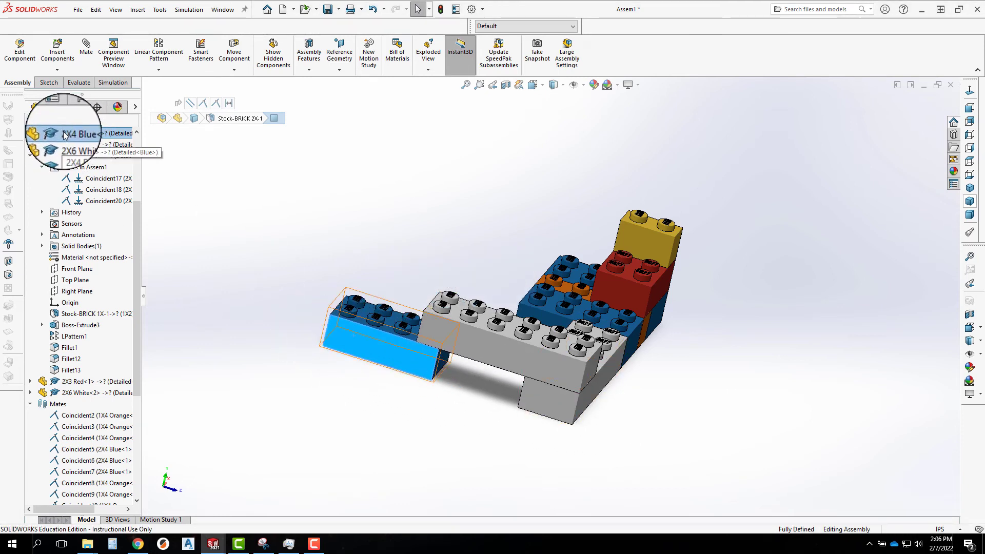
{"action": "left_click", "coordinate": [29, 135]}
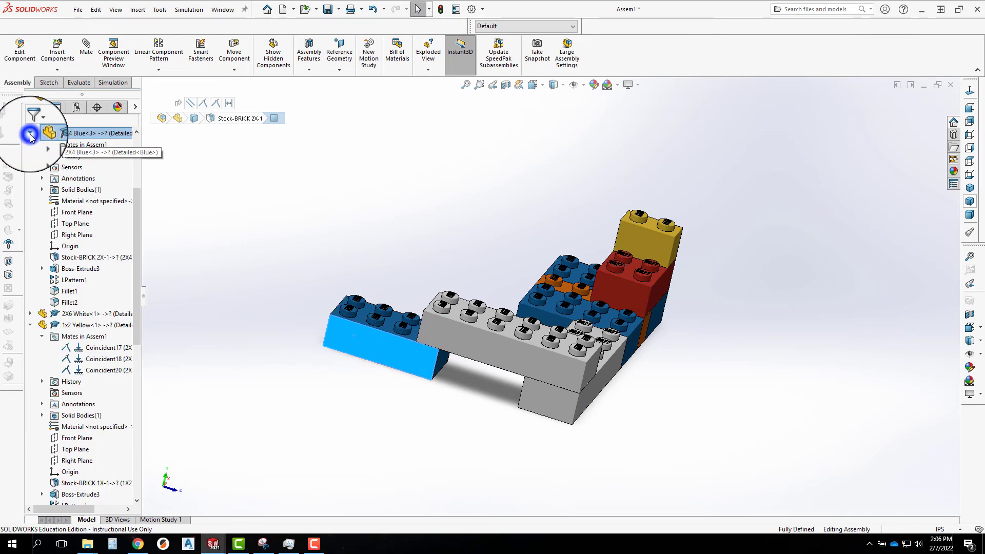
{"action": "left_click", "coordinate": [42, 144]}
{"action": "left_click", "coordinate": [257, 171]}
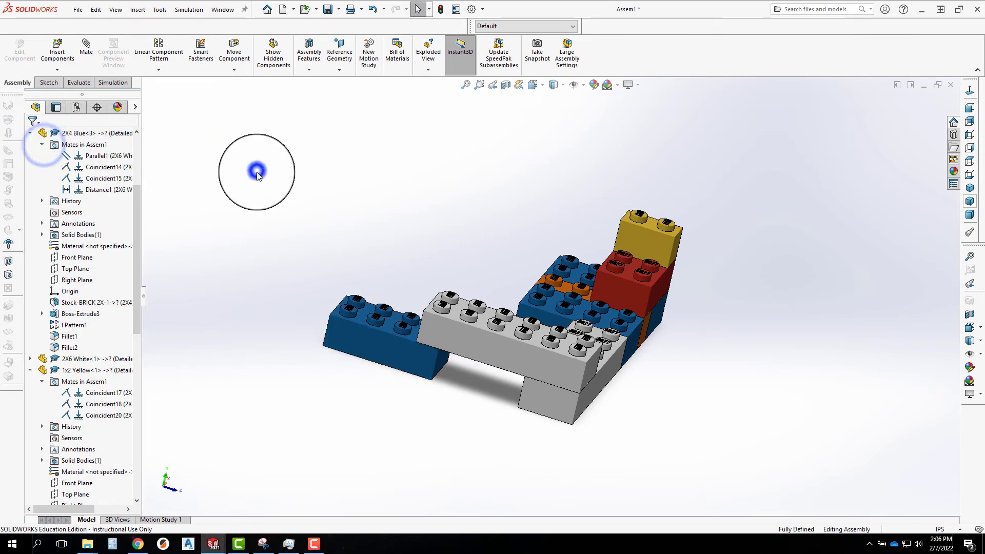
{"action": "left_click", "coordinate": [95, 156]}
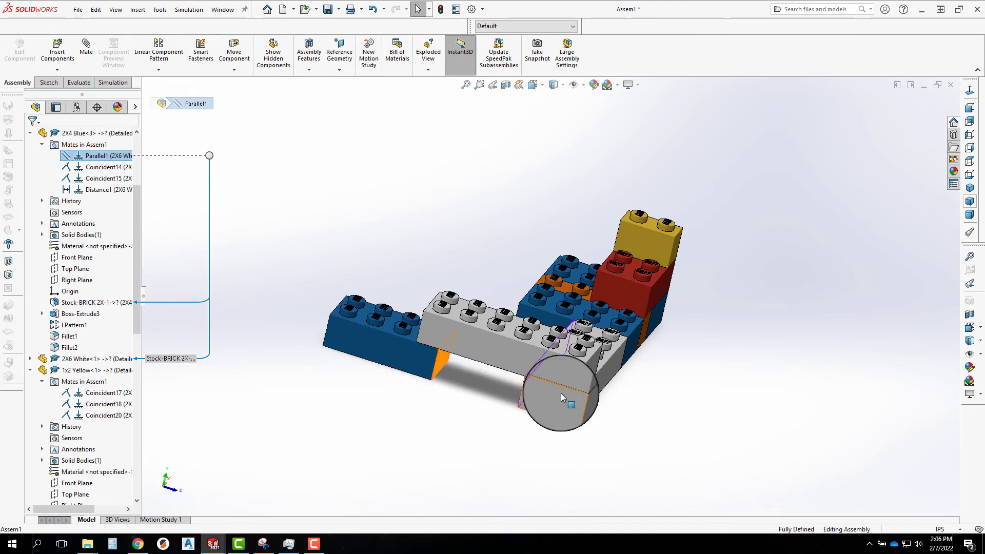
{"action": "left_click", "coordinate": [102, 167]}
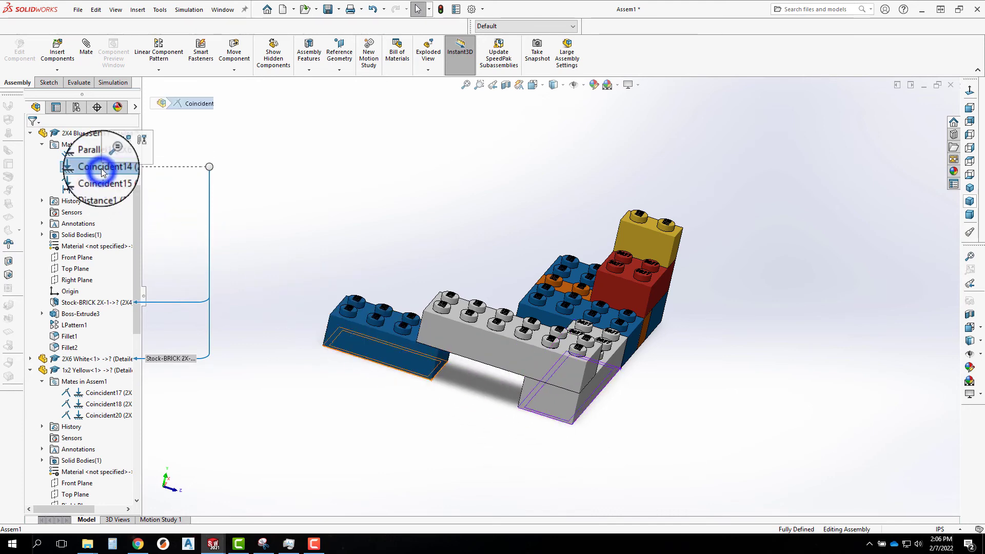
{"action": "middle_click_drag", "start_coordinate": [428, 394], "coordinate": [433, 388]}
{"action": "middle_click_drag", "start_coordinate": [458, 303], "coordinate": [417, 334]}
{"action": "left_click", "coordinate": [99, 178]}
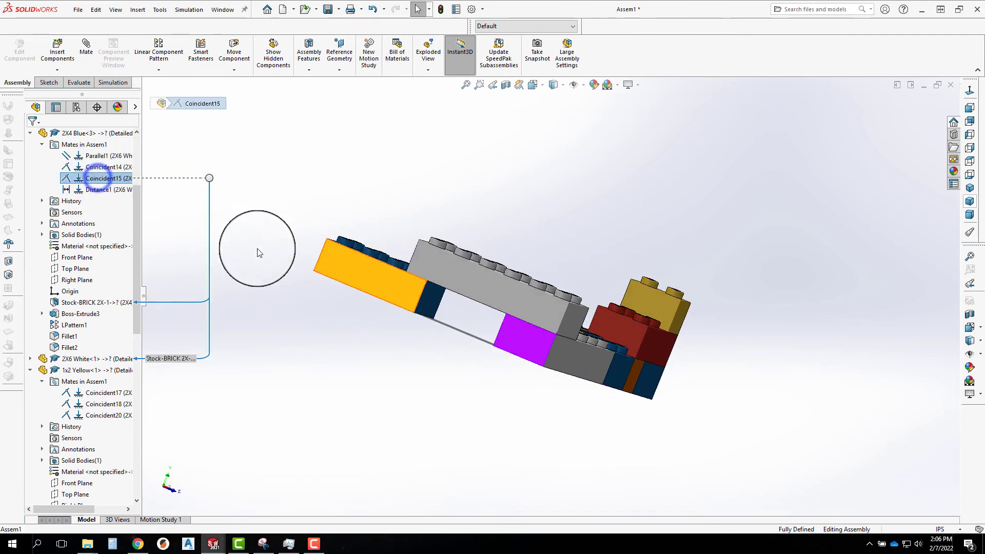
{"action": "left_click", "coordinate": [99, 189]}
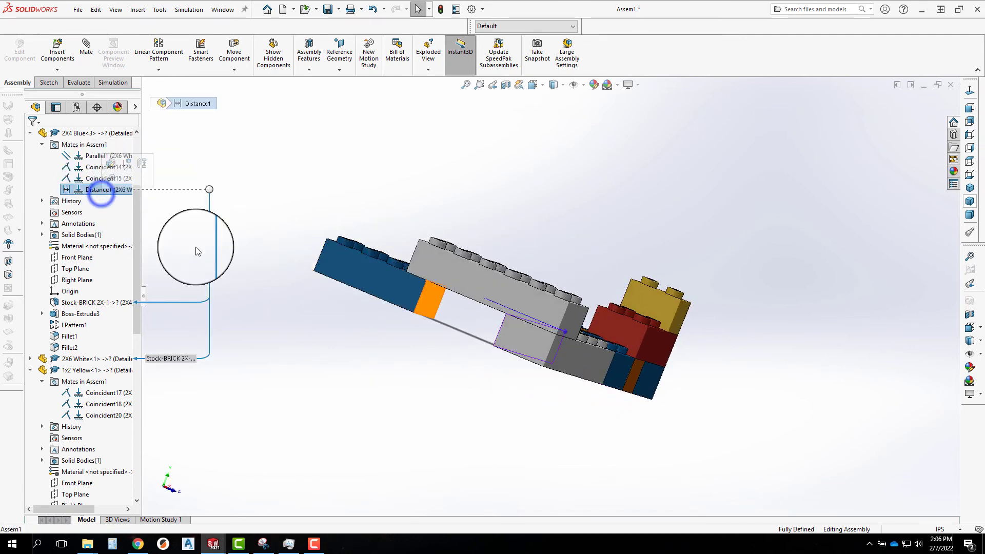
{"action": "middle_click_drag", "start_coordinate": [334, 352], "coordinate": [618, 359]}
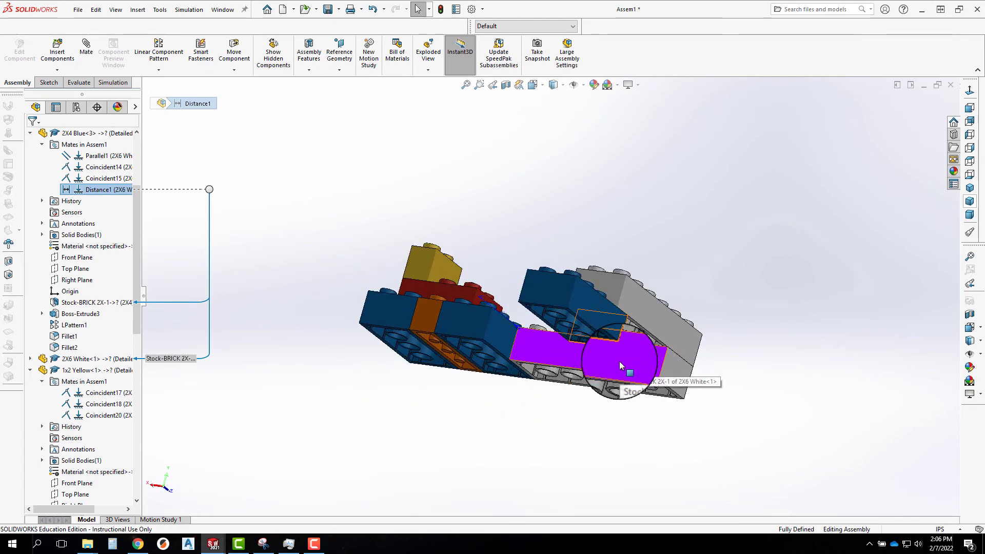
{"action": "left_click", "coordinate": [521, 208]}
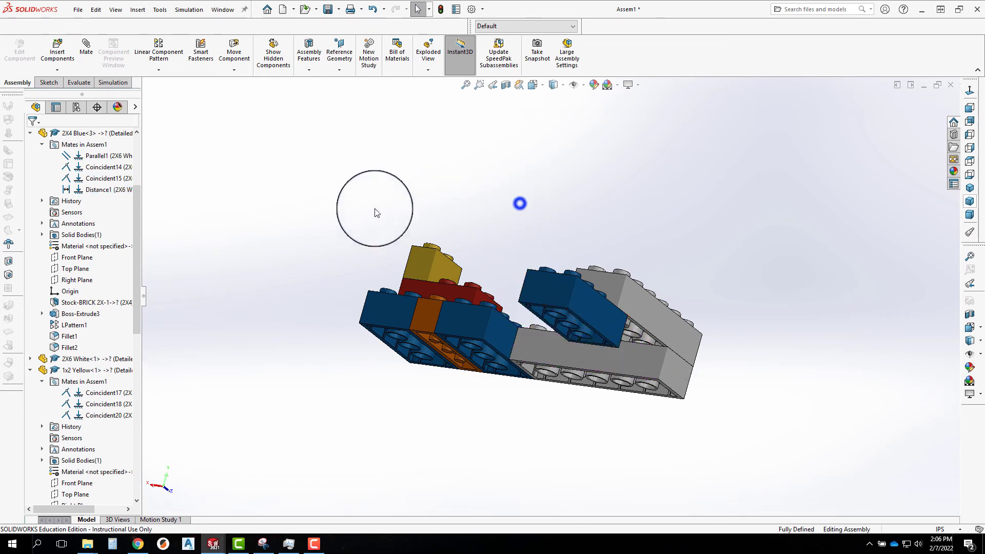
Delete the Distance1 mate between the detached blue 2X4 brick and the original white 2X6 brick.
{"action": "left_click", "coordinate": [112, 191]}
{"action": "key", "text": "Delete"}
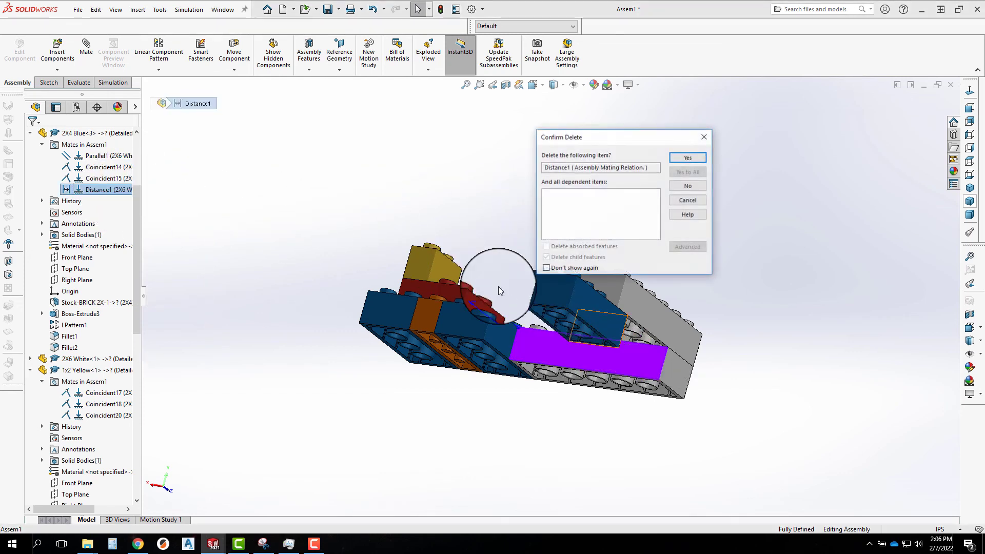
{"action": "left_click", "coordinate": [691, 158]}
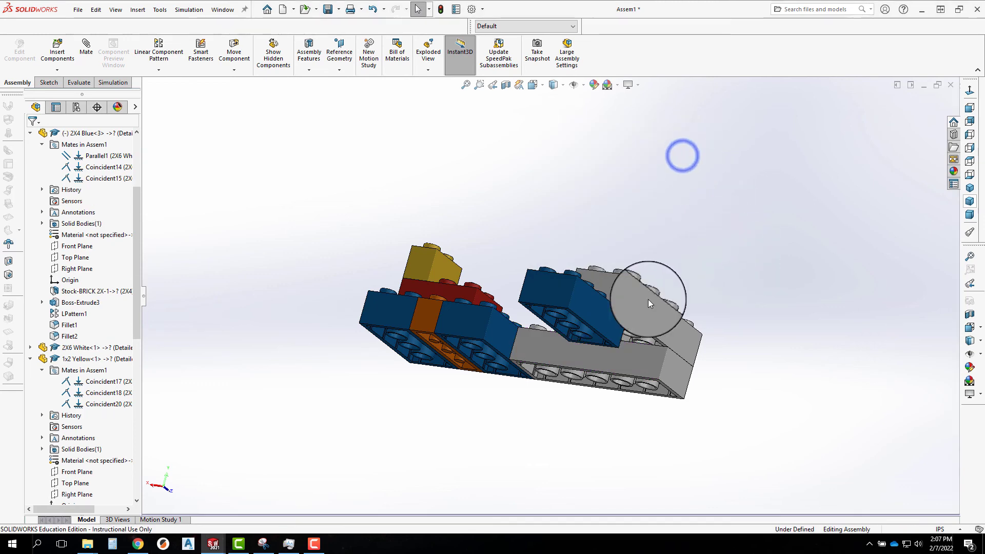
Add a coincident mate between the blue 2X4 brick's outer end face and the copied white 2X6 brick's free end face.
{"action": "middle_click_drag", "start_coordinate": [674, 296], "coordinate": [497, 319]}
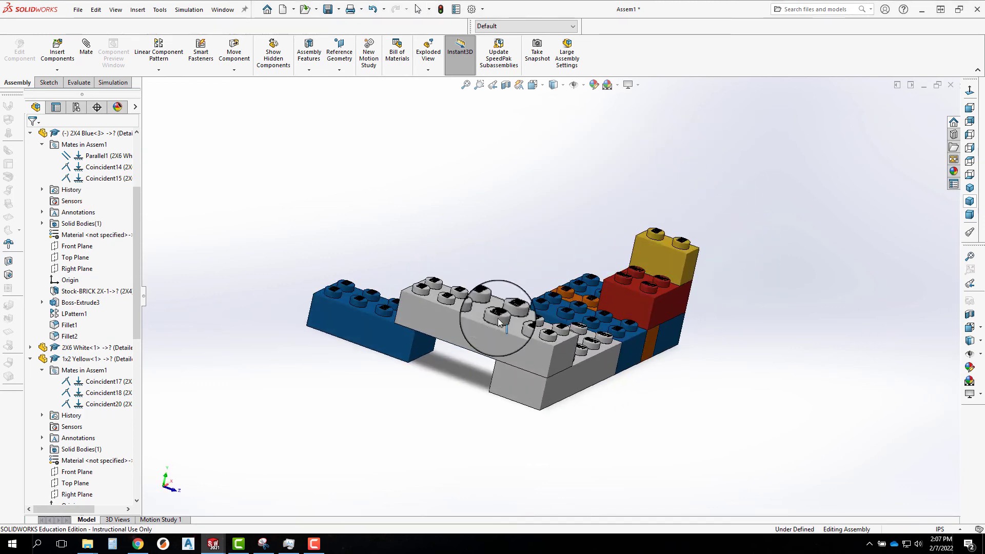
{"action": "middle_click_drag", "start_coordinate": [454, 364], "coordinate": [605, 286]}
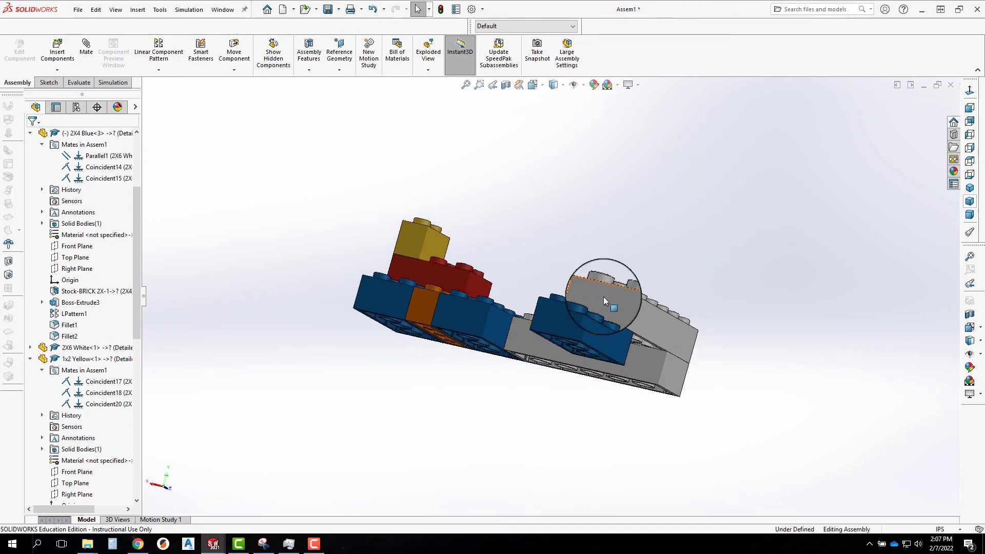
{"action": "left_click", "coordinate": [558, 316]}
{"action": "left_click", "coordinate": [555, 316], "text": "ctrl"}
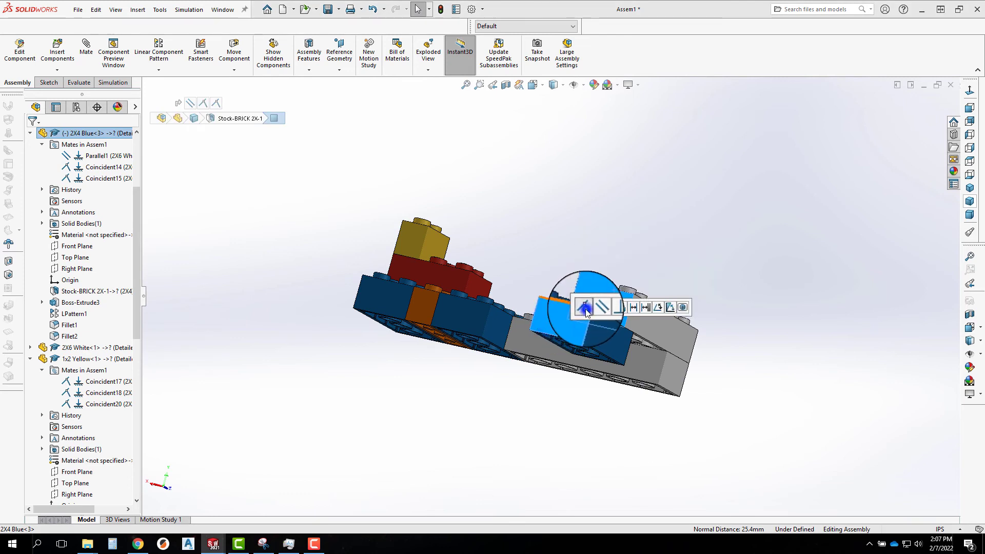
{"action": "left_click", "coordinate": [586, 308]}
{"action": "left_click", "coordinate": [773, 287]}
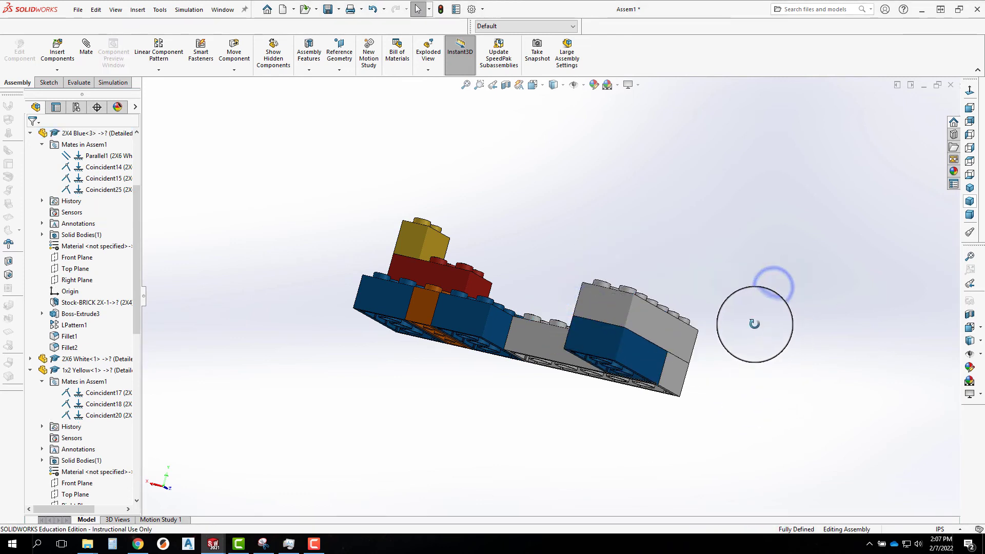
{"action": "middle_click_drag", "start_coordinate": [754, 324], "coordinate": [653, 358]}
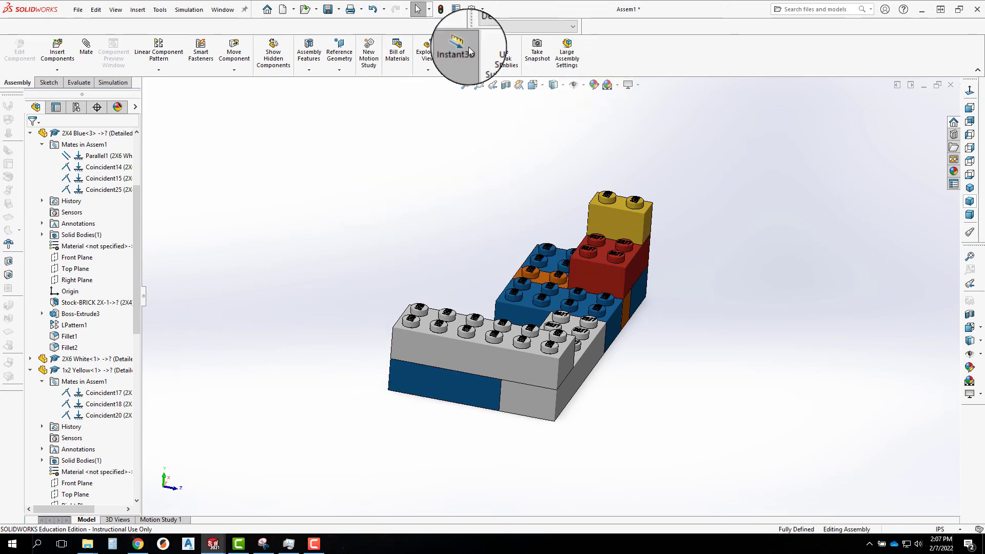
Delete the Coincident25 mate that aligns the blue 2X4 brick's end with the copied white 2X6 brick's end.
{"action": "scroll", "coordinate": [143, 382], "scroll_direction": "down", "scroll_amount": 4}
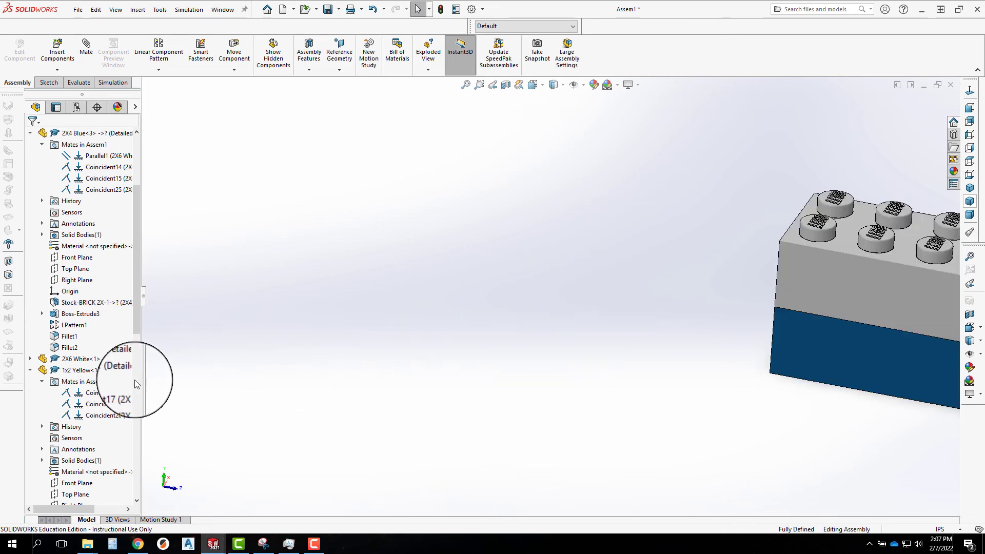
{"action": "scroll", "coordinate": [382, 342], "scroll_direction": "up", "scroll_amount": 5}
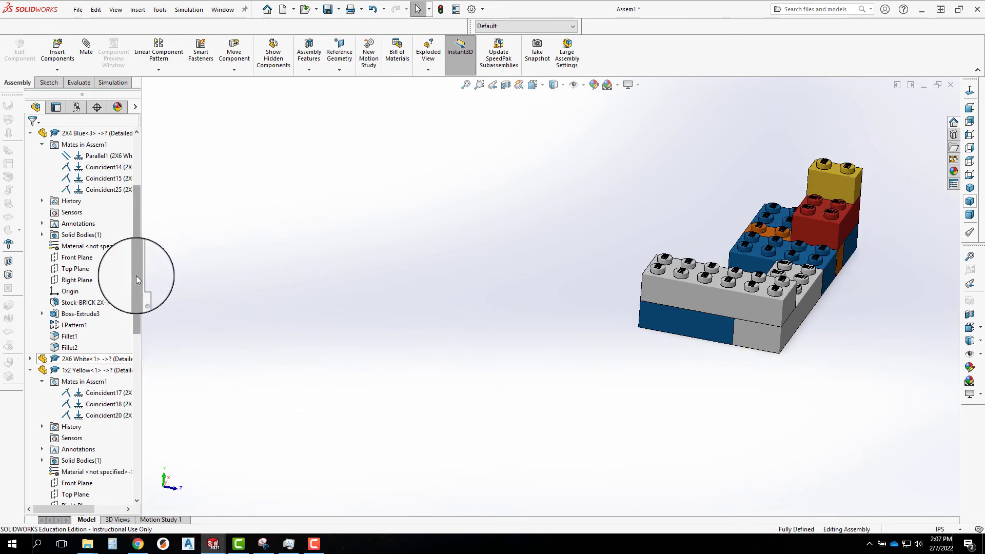
{"action": "left_click_drag", "start_coordinate": [137, 276], "coordinate": [135, 473]}
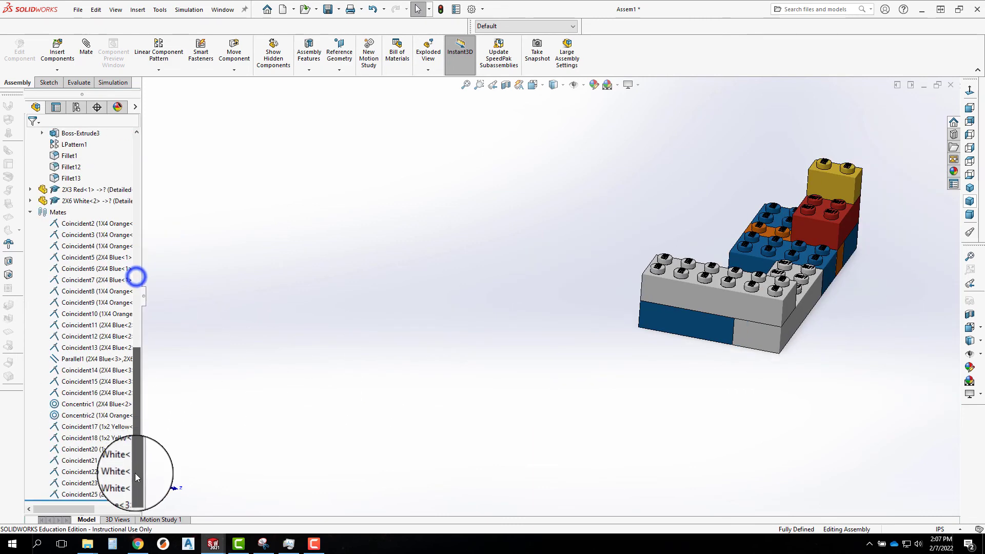
{"action": "right_click", "coordinate": [75, 495]}
{"action": "left_click", "coordinate": [101, 396]}
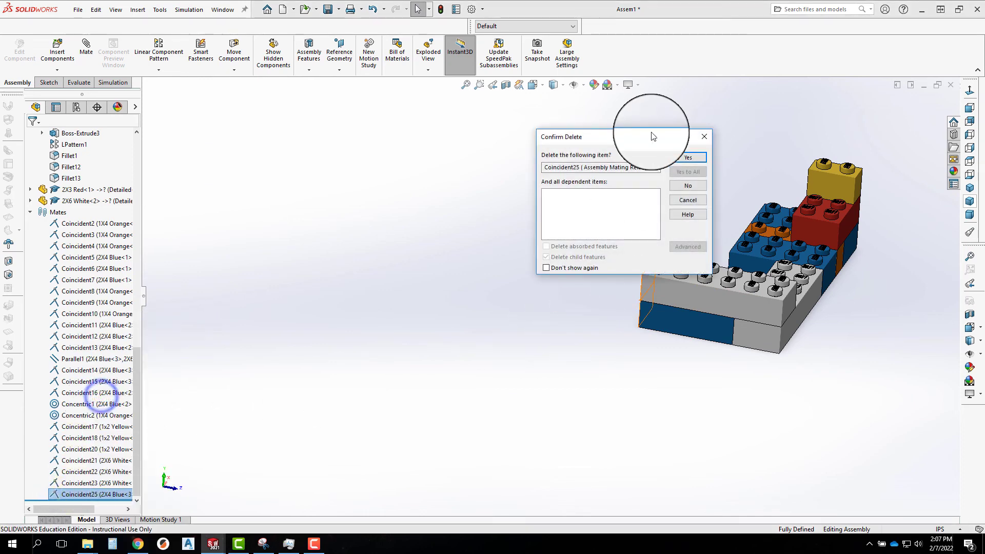
{"action": "left_click", "coordinate": [683, 159]}
Add a distance mate between the blue 2X4 brick's inner end face and the long side face of the original white 2X6 brick.
{"action": "left_click_drag", "start_coordinate": [681, 323], "coordinate": [570, 298]}
{"action": "middle_click_drag", "start_coordinate": [801, 314], "coordinate": [590, 316]}
{"action": "left_click", "coordinate": [790, 324]}
{"action": "left_click", "coordinate": [589, 313], "text": "ctrl"}
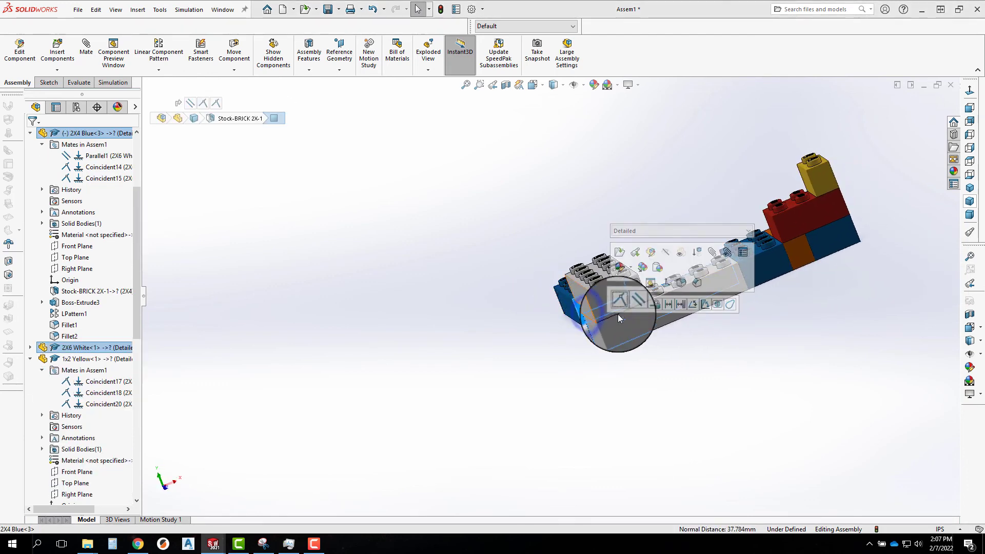
{"action": "left_click", "coordinate": [668, 305]}
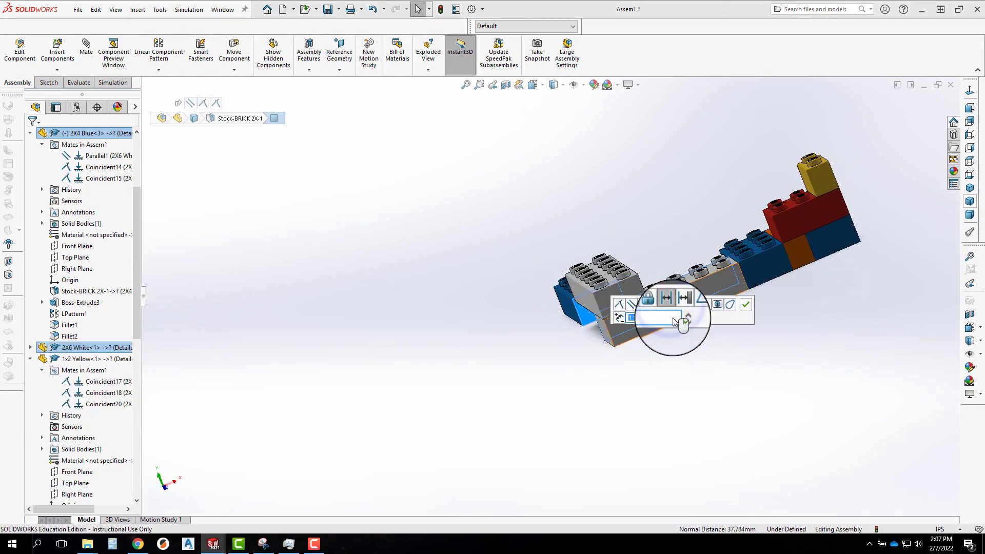
{"action": "left_click", "coordinate": [682, 321]}
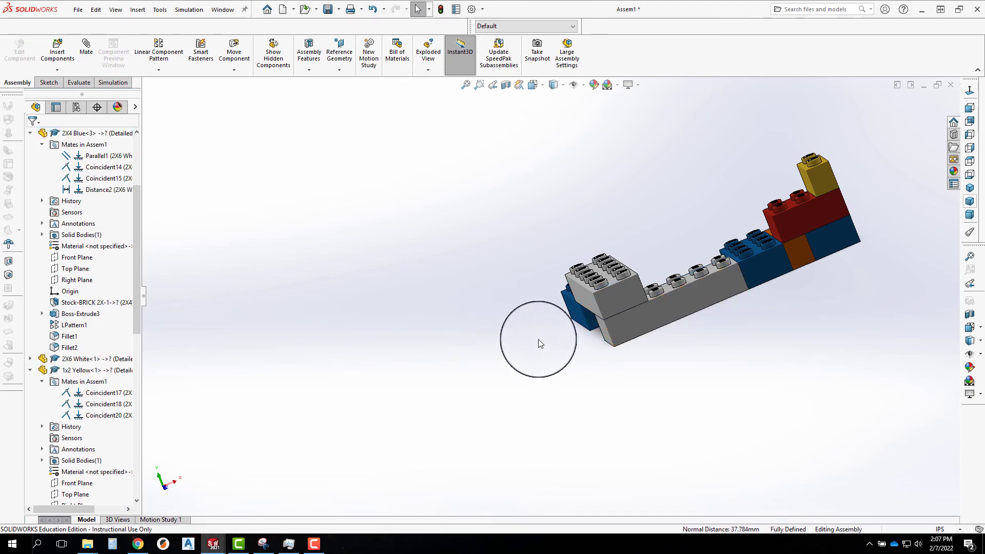
Add a coincident mate between the blue 2X4 brick's outer end face and the copied white 2X6 brick's end face, over defining the assembly.
{"action": "middle_click_drag", "start_coordinate": [538, 340], "coordinate": [743, 318]}
{"action": "left_click", "coordinate": [742, 319]}
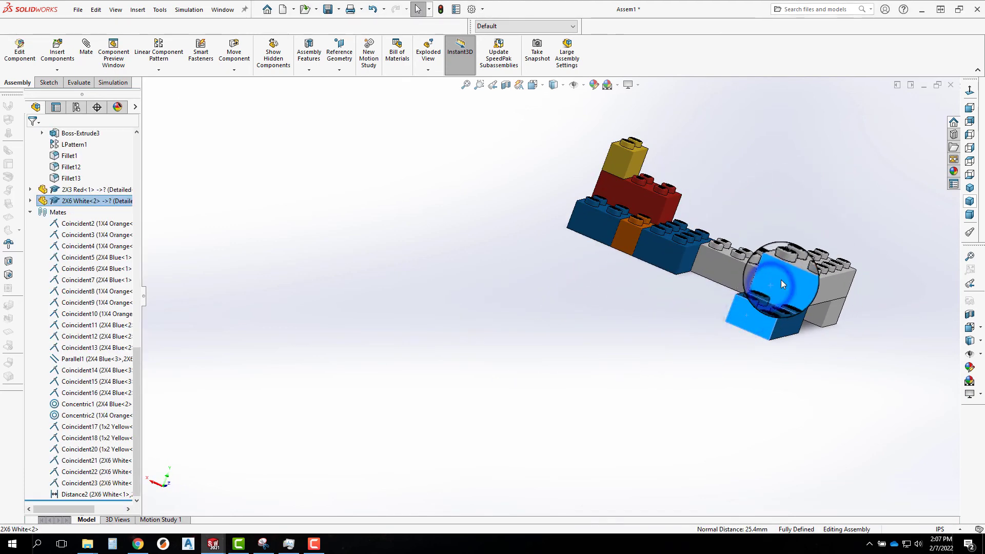
{"action": "left_click", "coordinate": [802, 280]}
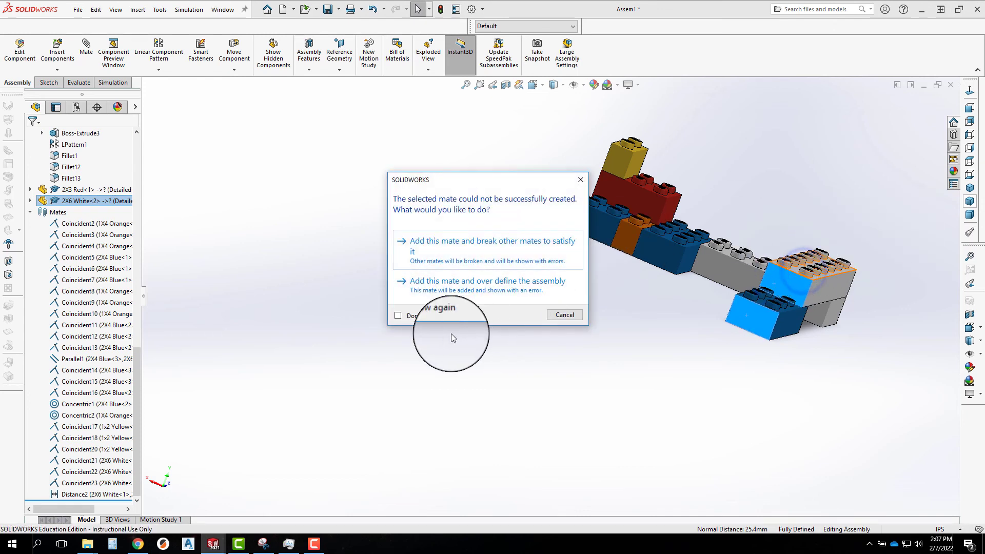
{"action": "left_click", "coordinate": [445, 291]}
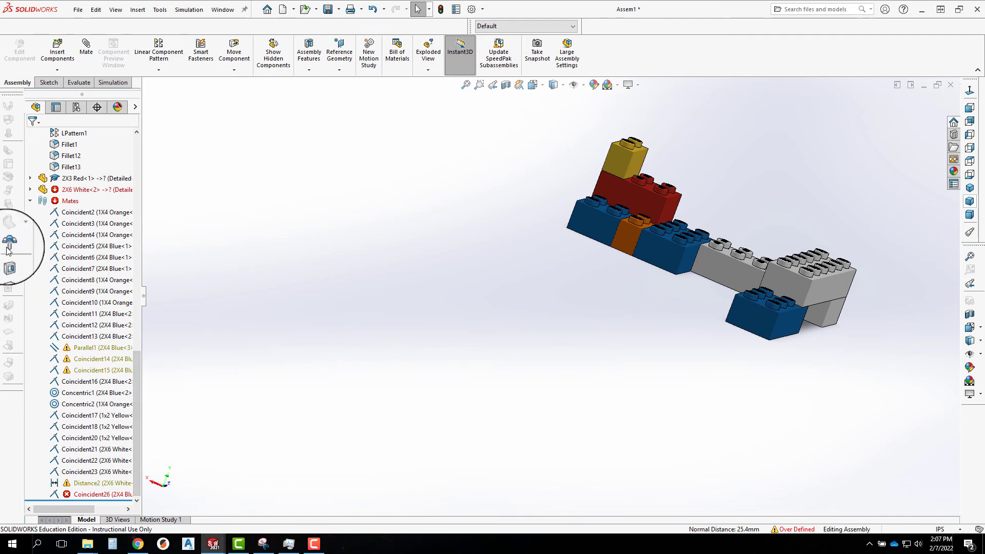
Collapse the expanded components in the feature tree and identify which bricks in the model are flagged with mate errors.
{"action": "scroll", "coordinate": [103, 236], "scroll_direction": "up", "scroll_amount": 13}
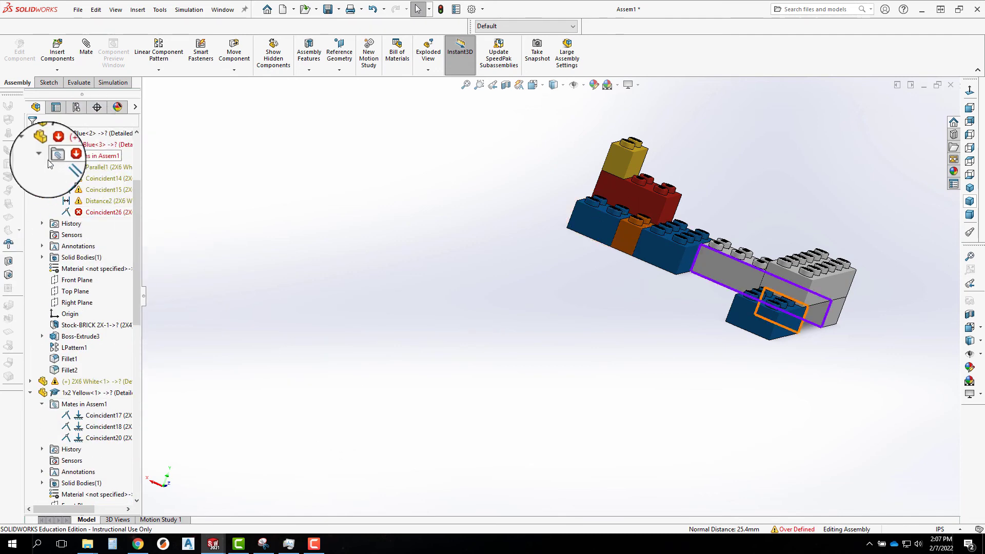
{"action": "left_click", "coordinate": [33, 146]}
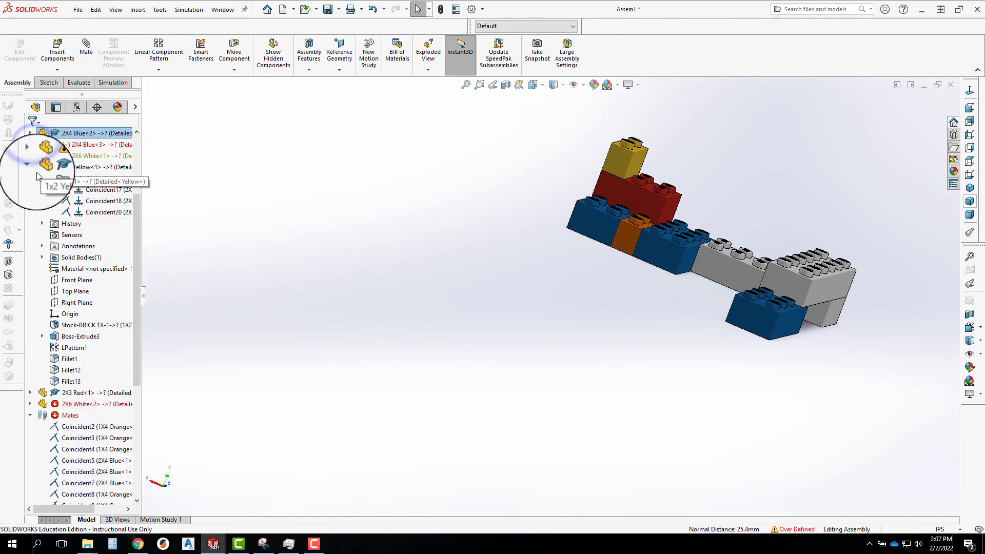
{"action": "left_click", "coordinate": [31, 167]}
{"action": "left_click", "coordinate": [29, 202]}
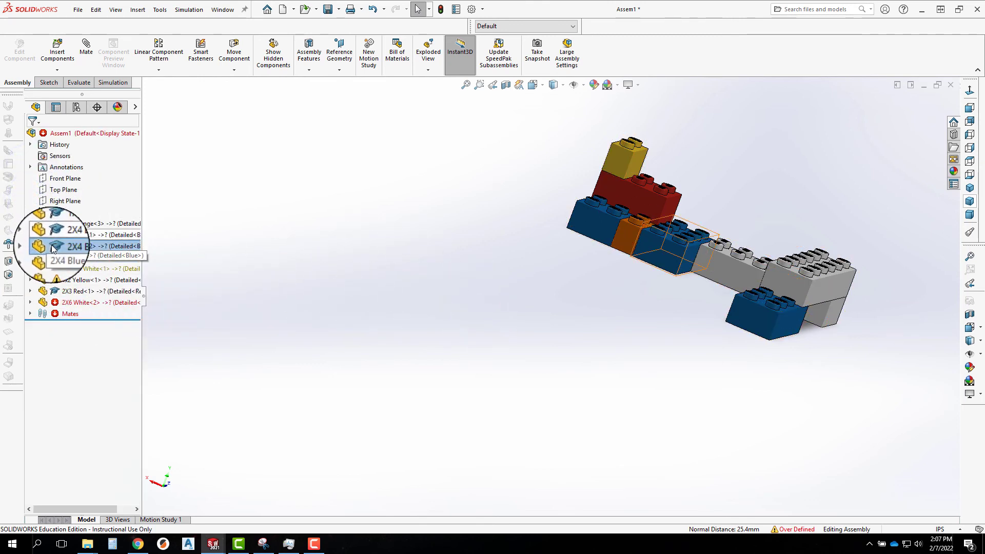
{"action": "left_click", "coordinate": [76, 257]}
{"action": "middle_click_drag", "start_coordinate": [577, 333], "coordinate": [605, 306]}
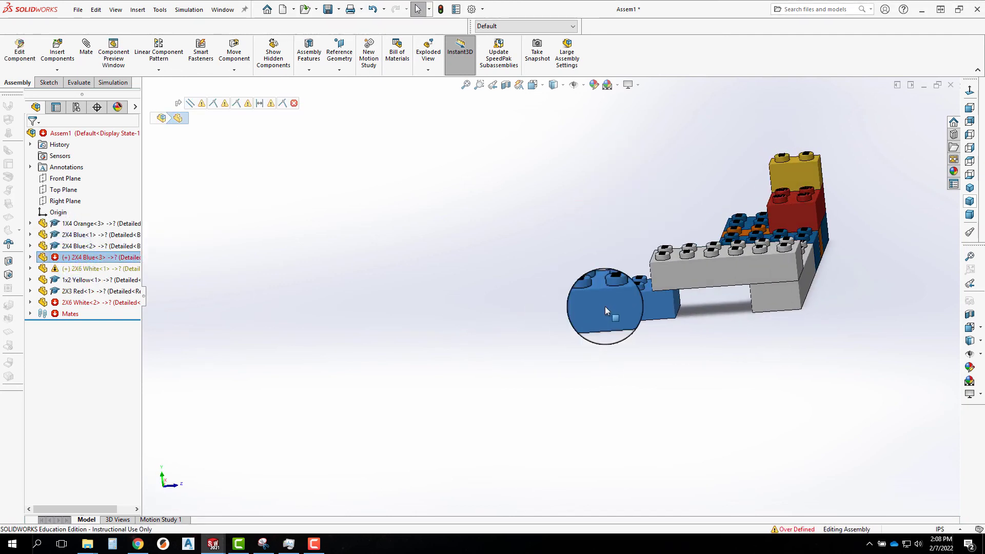
{"action": "left_click", "coordinate": [80, 304]}
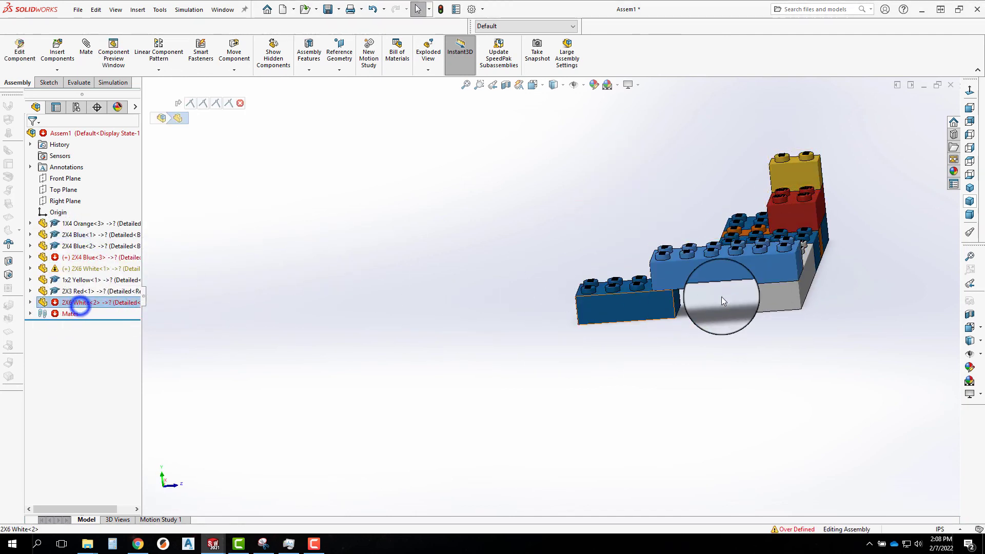
{"action": "left_click", "coordinate": [266, 247]}
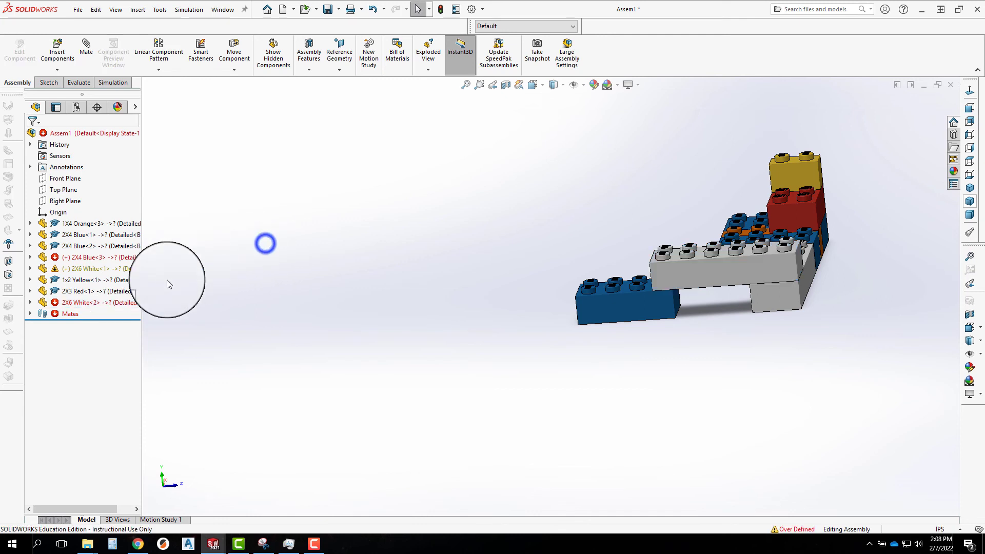
Expand the assembly mates and examine which faces the flagged Parallel1, Coincident14, Coincident15 and Coincident26 mates refer to.
{"action": "left_click", "coordinate": [30, 314]}
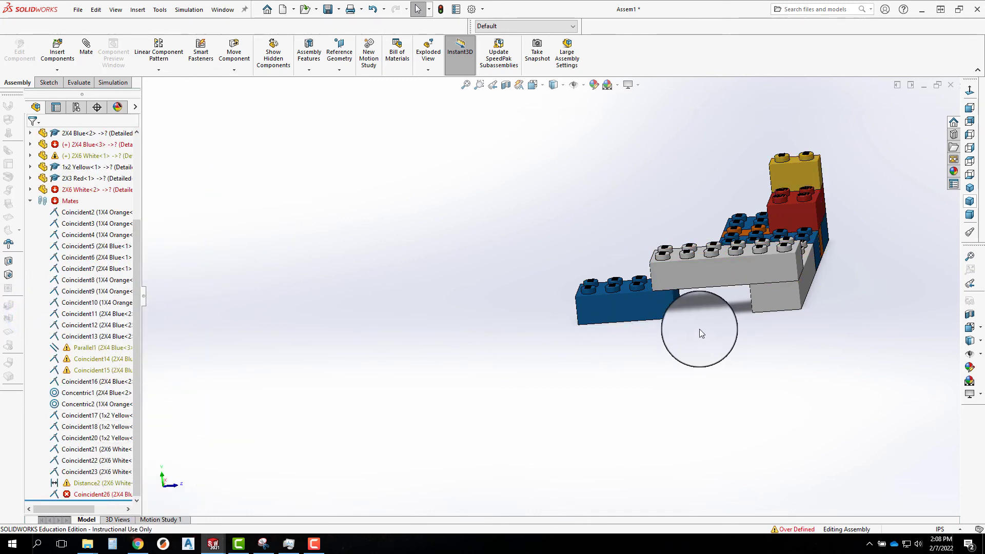
{"action": "left_click", "coordinate": [91, 349]}
{"action": "left_click", "coordinate": [74, 364]}
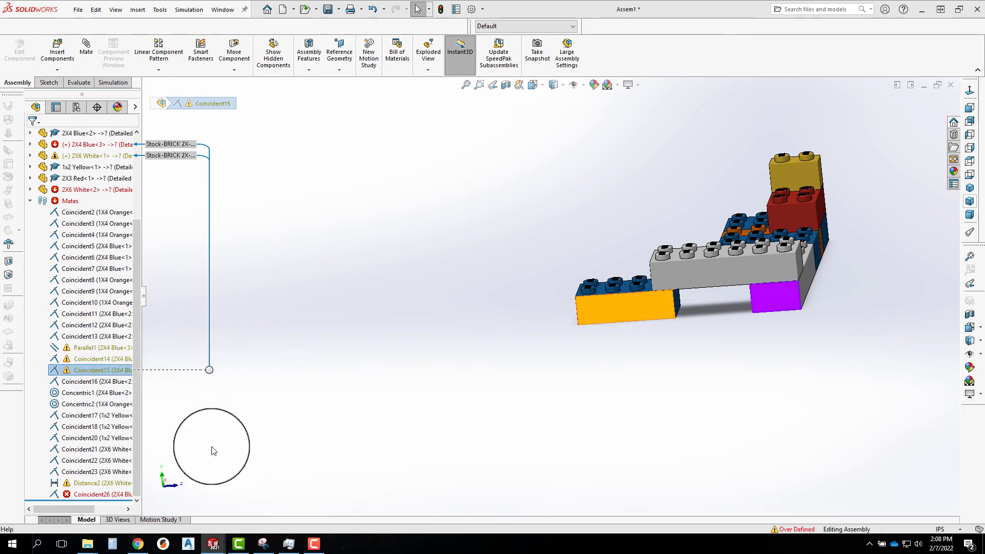
{"action": "left_click", "coordinate": [78, 495]}
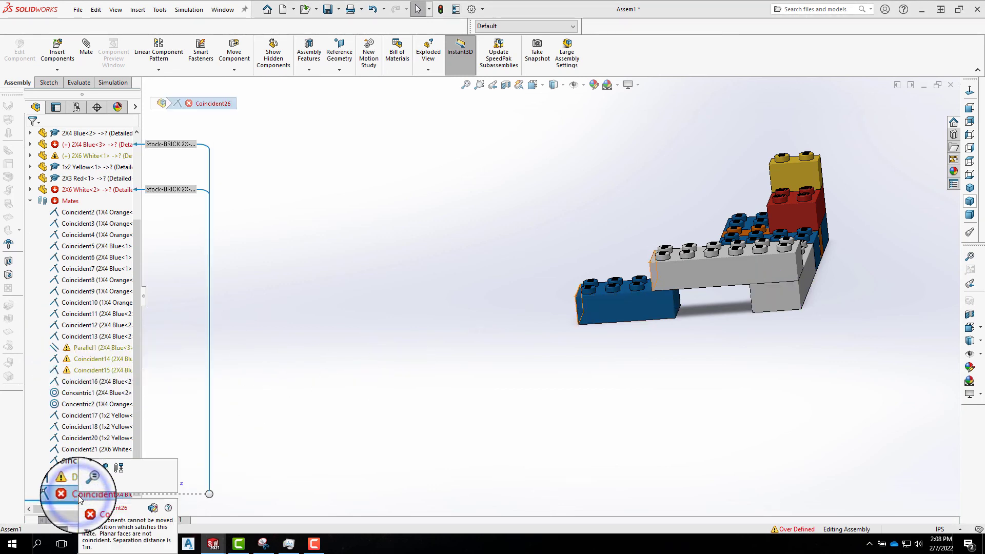
{"action": "left_click", "coordinate": [89, 348]}
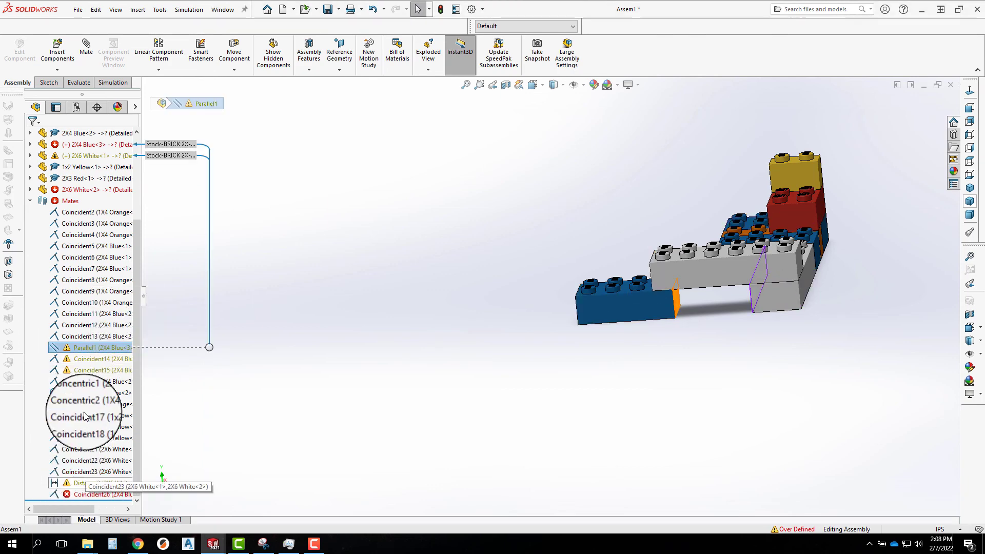
{"action": "left_click", "coordinate": [94, 495]}
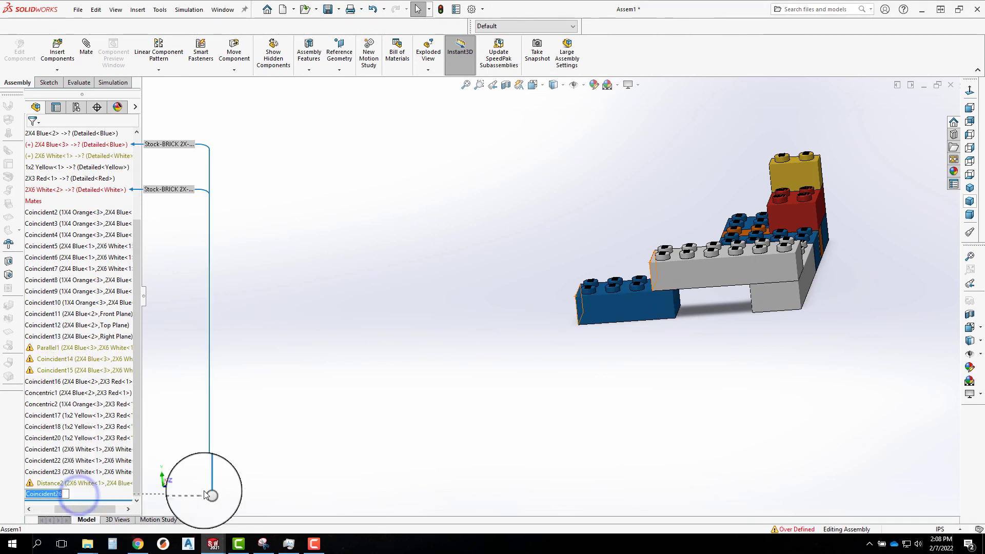
{"action": "left_click", "coordinate": [322, 482]}
Delete the conflicting Distance2 mate between the blue 2X4 brick and the original white 2X6 brick.
{"action": "left_click", "coordinate": [88, 486]}
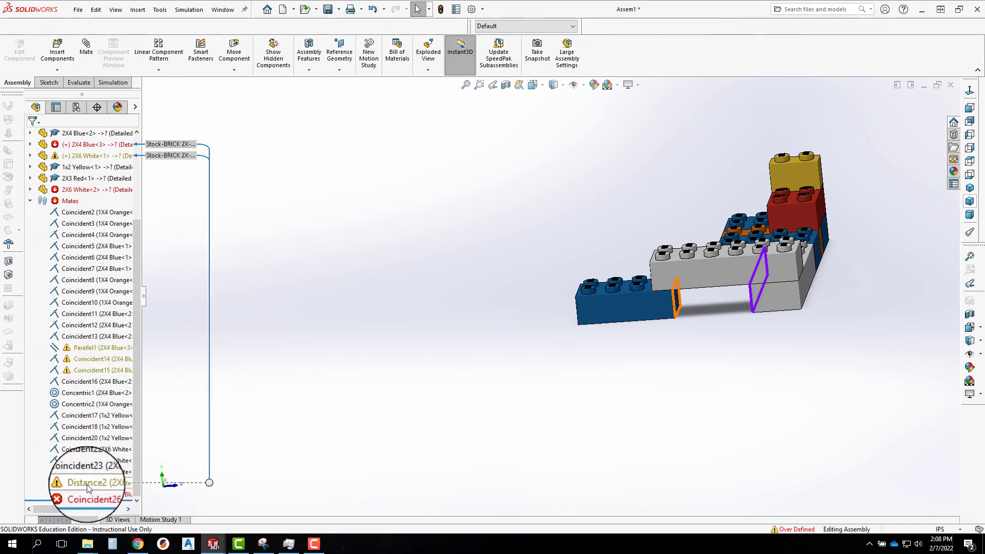
{"action": "left_click", "coordinate": [82, 483]}
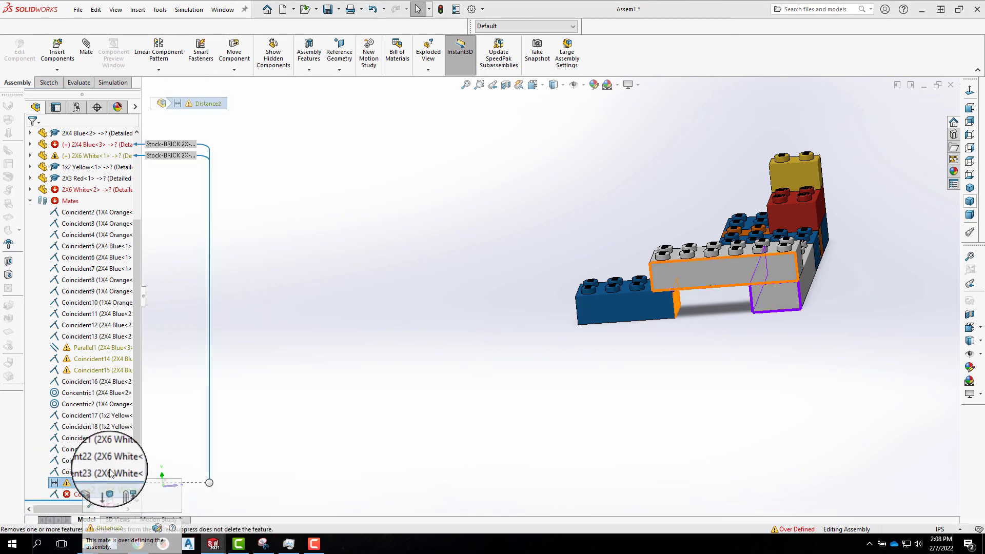
{"action": "left_click", "coordinate": [87, 485]}
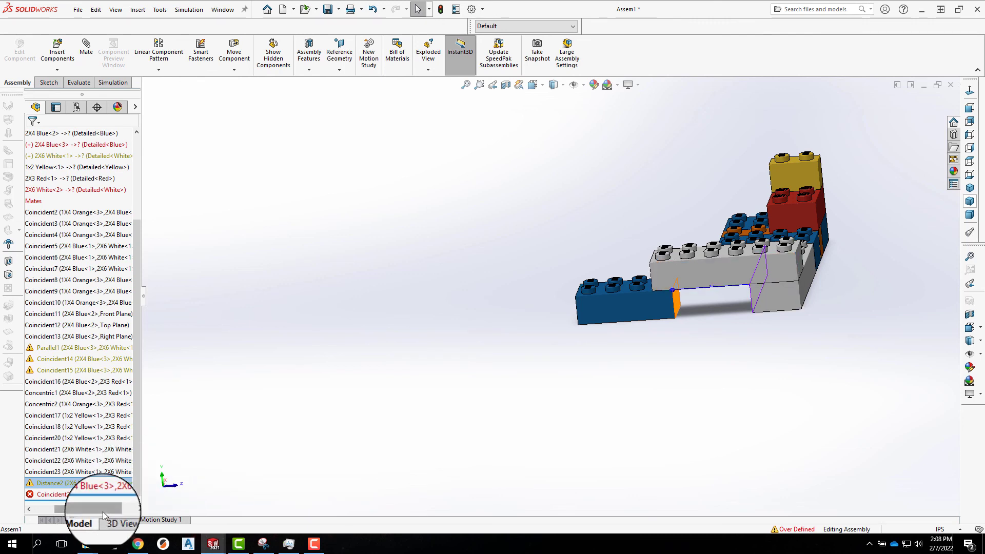
{"action": "left_click_drag", "start_coordinate": [102, 510], "coordinate": [49, 508]}
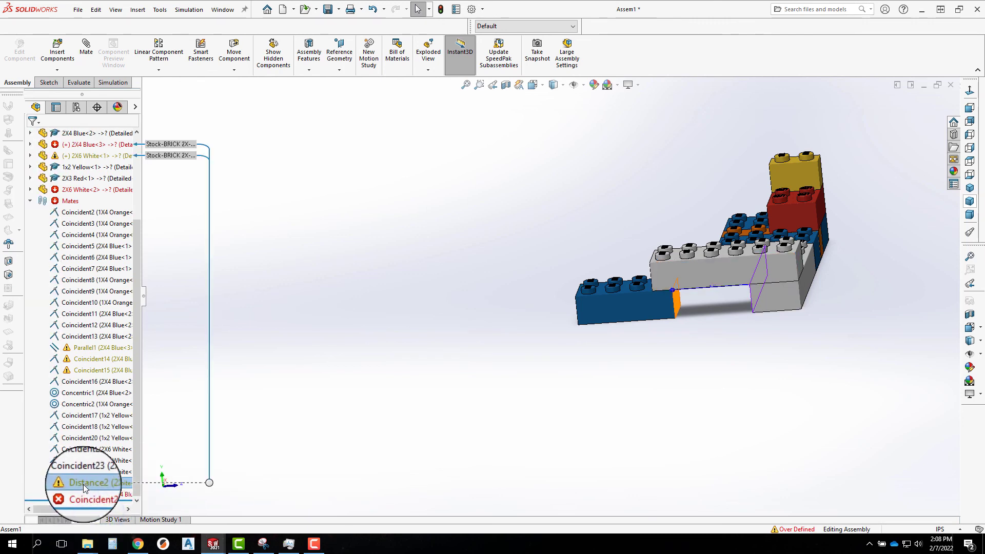
{"action": "key", "text": "Delete"}
{"action": "left_click", "coordinate": [691, 160]}
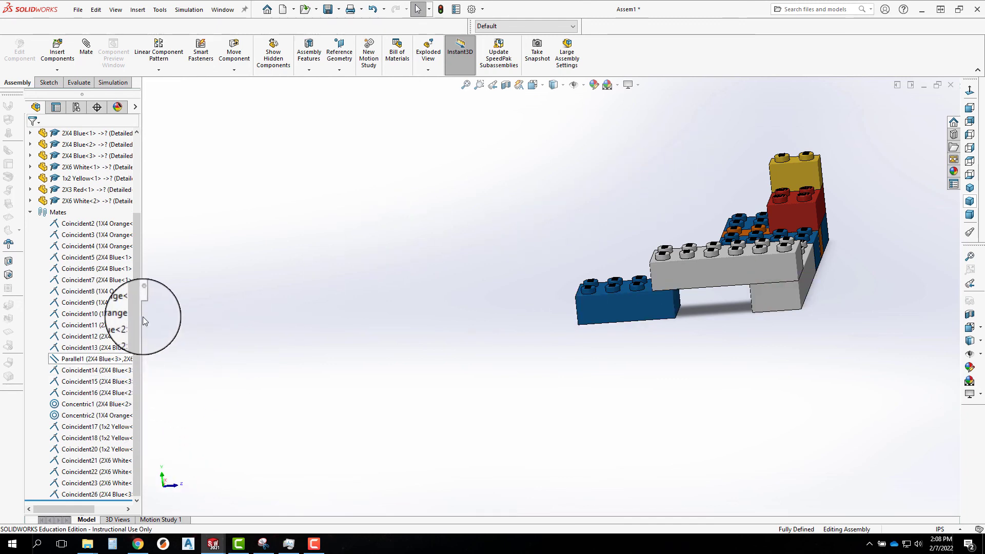
{"action": "left_click", "coordinate": [131, 304]}
{"action": "key", "text": "Escape"}
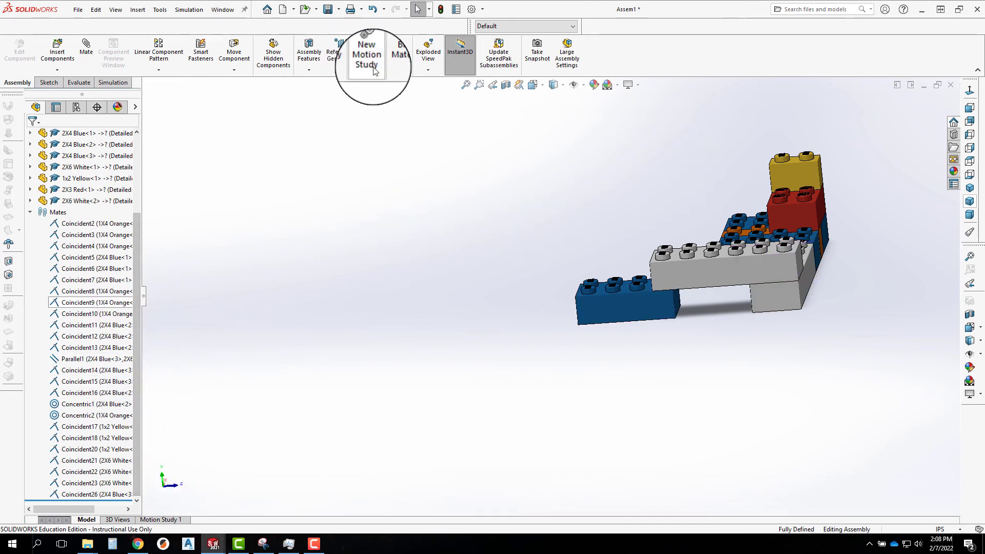
{"action": "left_click", "coordinate": [128, 437]}
{"action": "key", "text": "Escape"}
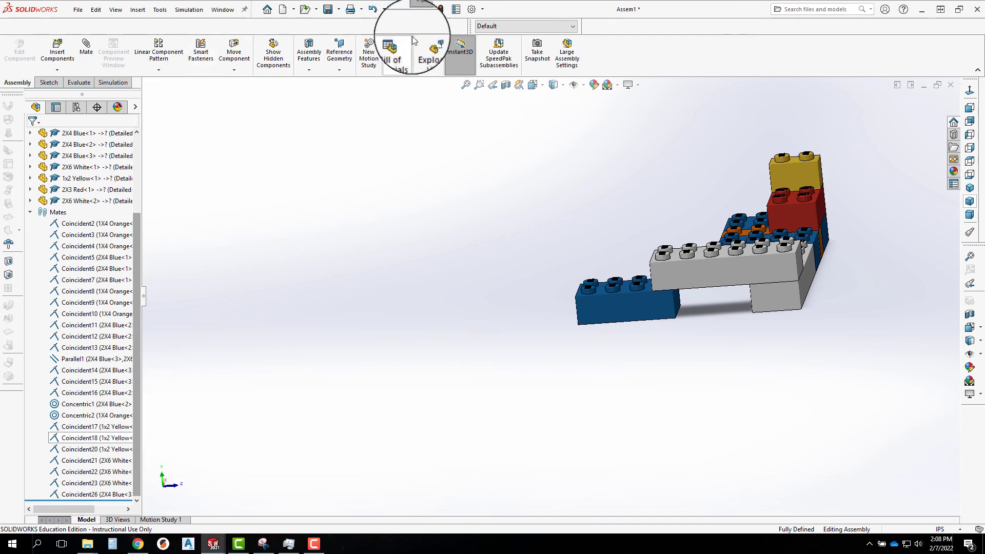
{"action": "middle_click_drag", "start_coordinate": [433, 104], "coordinate": [682, 319]}
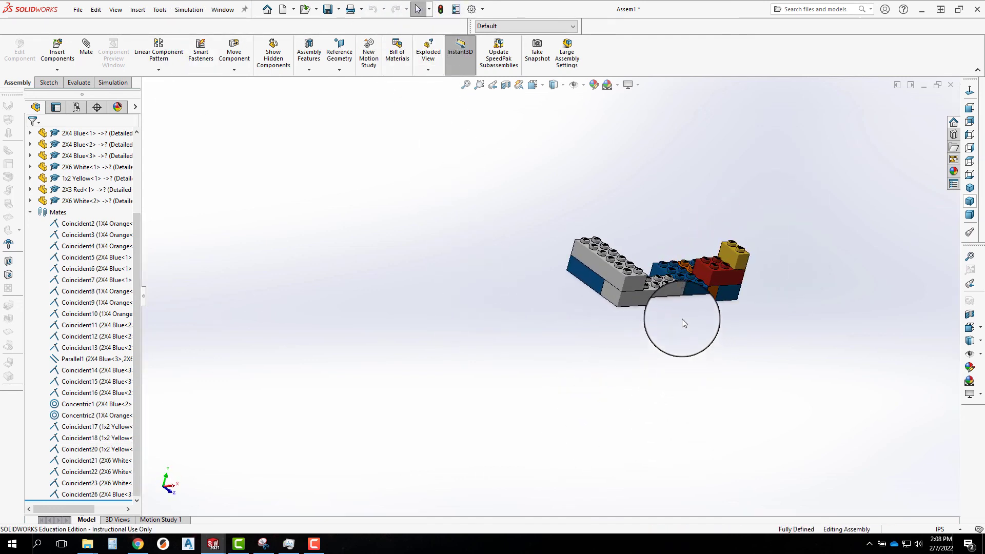
{"action": "middle_click_drag", "start_coordinate": [754, 227], "coordinate": [565, 387]}
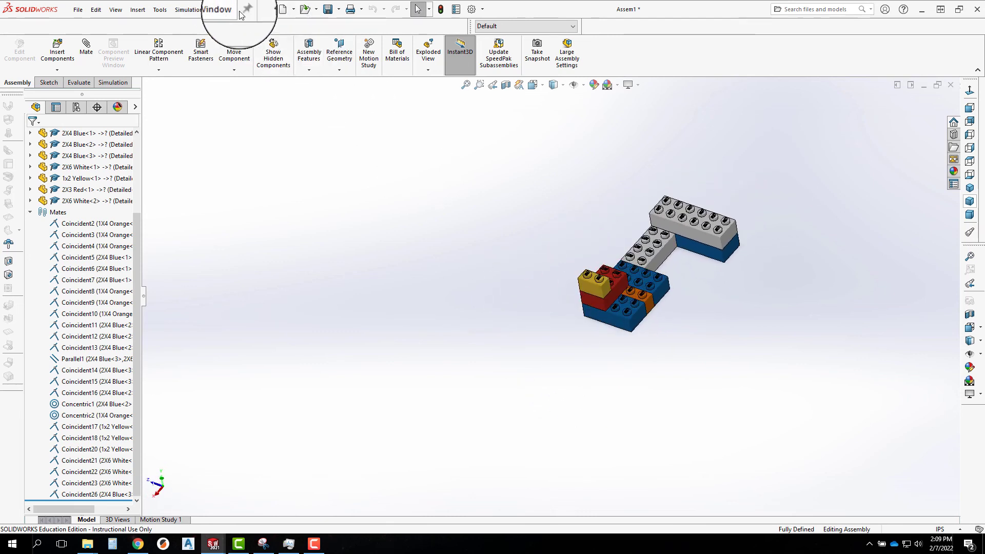
{"action": "left_click", "coordinate": [283, 11]}
{"action": "left_click", "coordinate": [589, 365]}
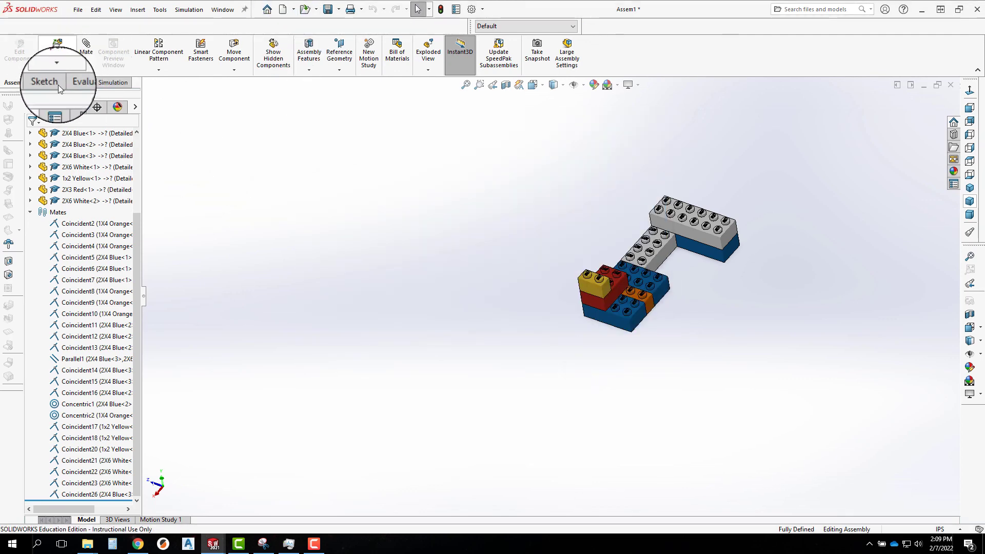
Browse the lego bricks folder for part files available to insert as components, without inserting any.
{"action": "left_click", "coordinate": [48, 42]}
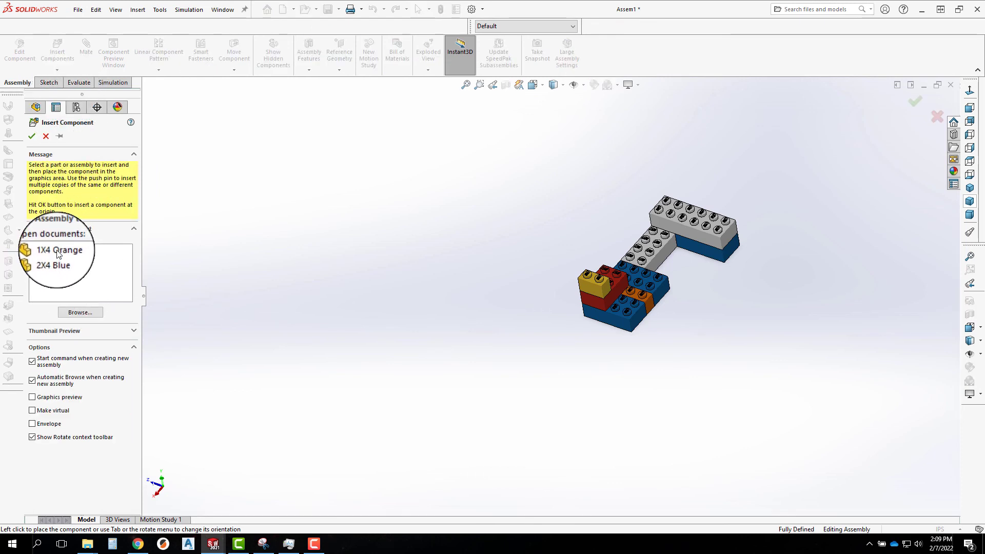
{"action": "left_click", "coordinate": [81, 314]}
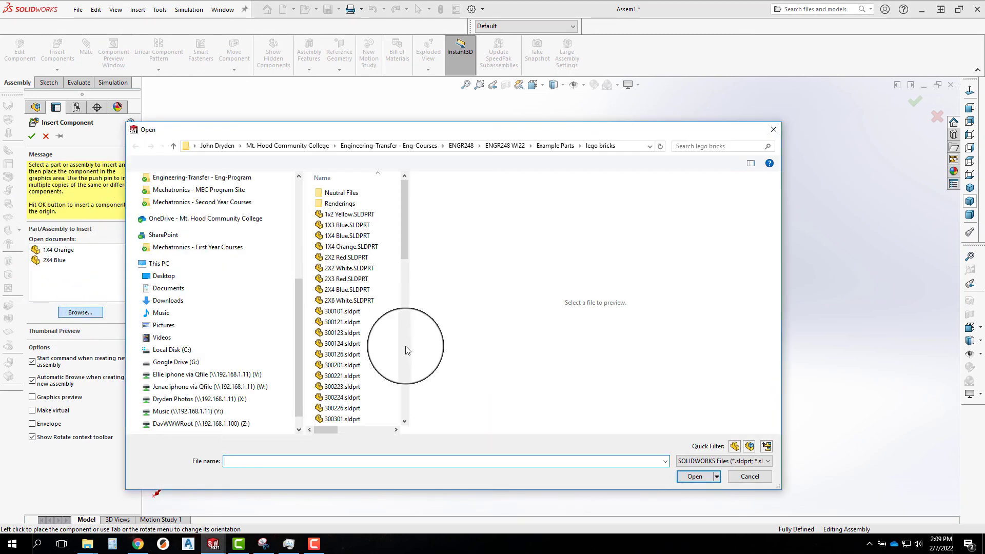
{"action": "left_click", "coordinate": [758, 481]}
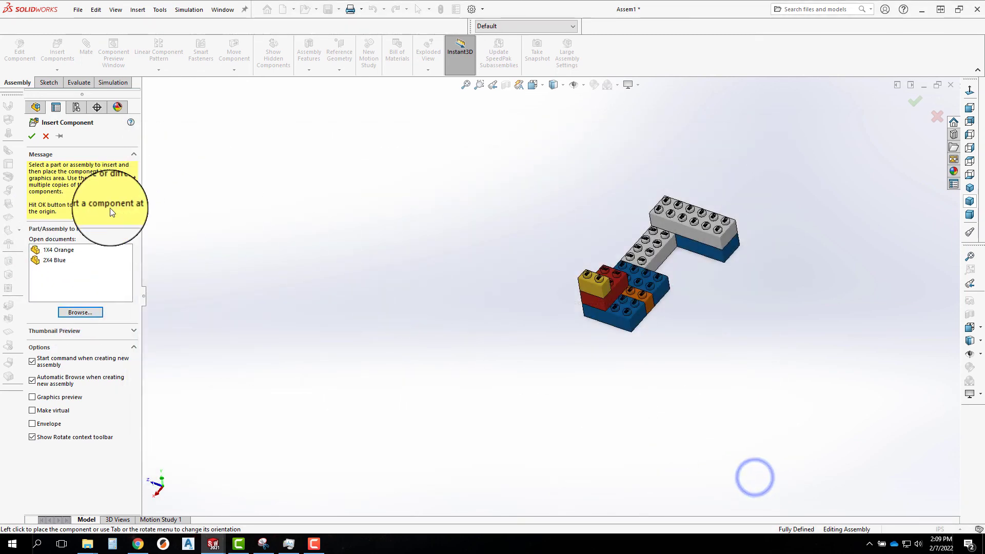
{"action": "left_click", "coordinate": [45, 136]}
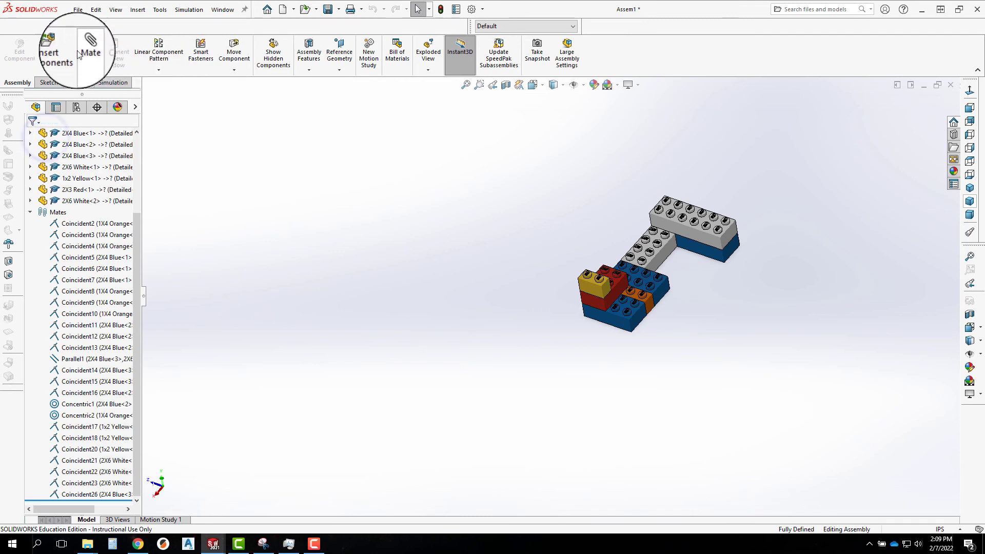
{"action": "left_click", "coordinate": [85, 50]}
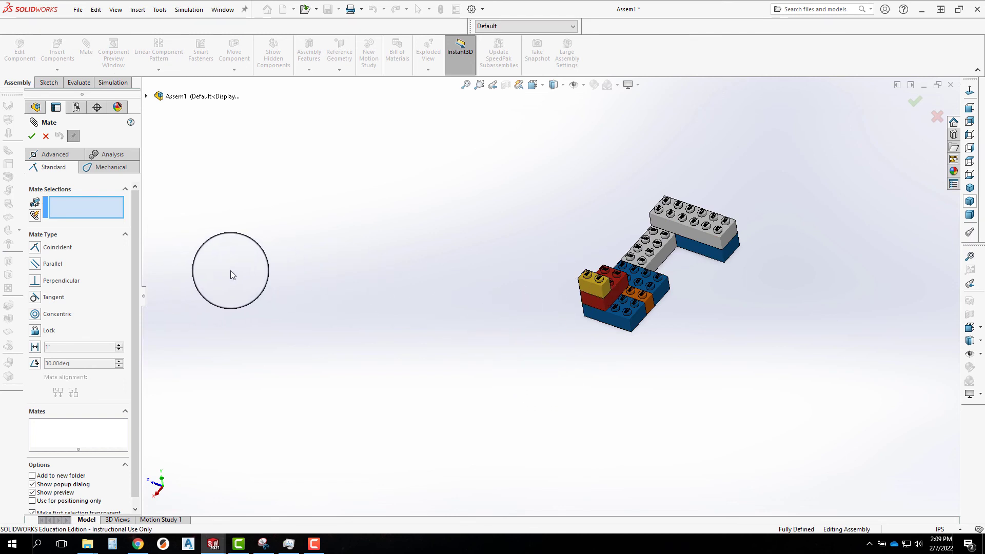
{"action": "middle_click_drag", "start_coordinate": [723, 379], "coordinate": [664, 307]}
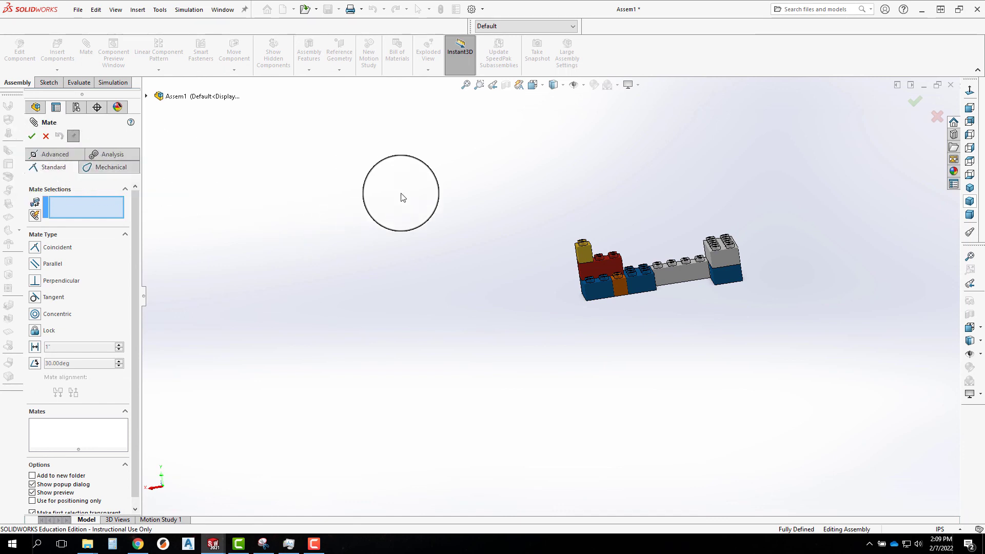
{"action": "middle_click_drag", "start_coordinate": [445, 232], "coordinate": [490, 258]}
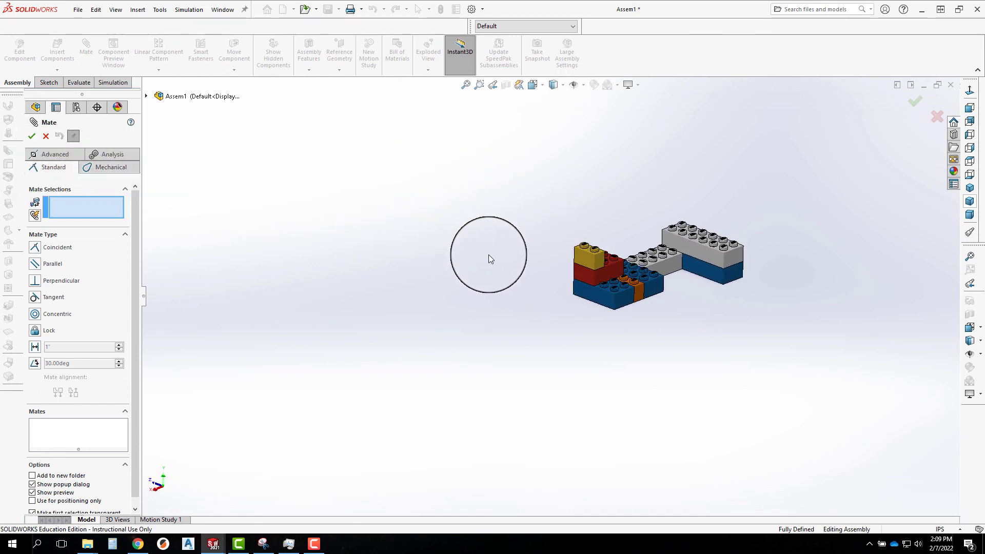
{"action": "scroll", "coordinate": [542, 246], "scroll_direction": "up", "scroll_amount": 1}
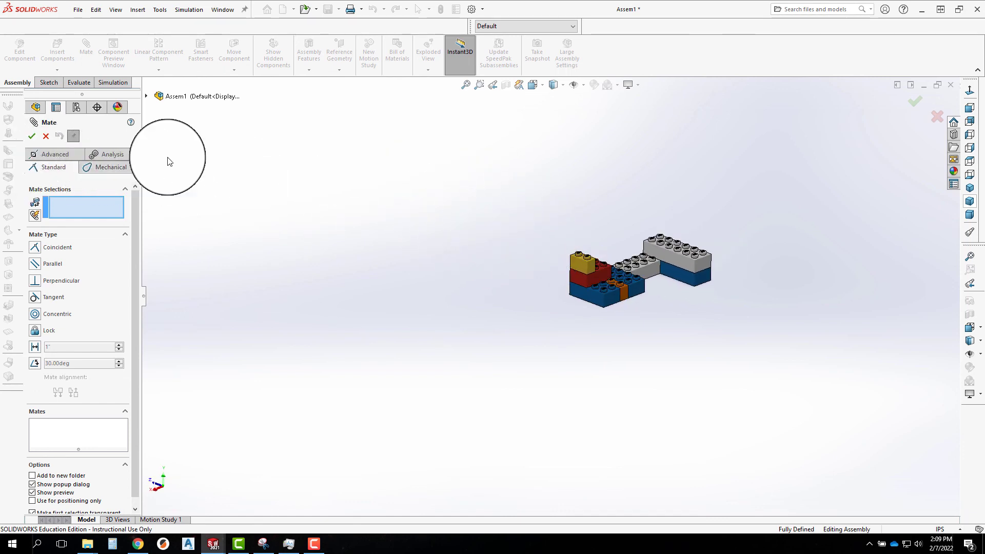
{"action": "left_click", "coordinate": [46, 136]}
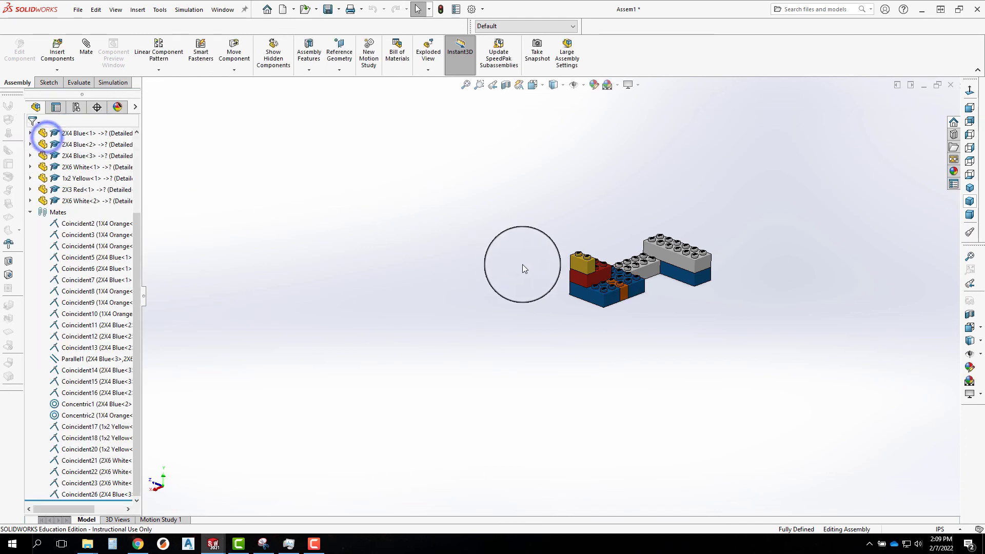